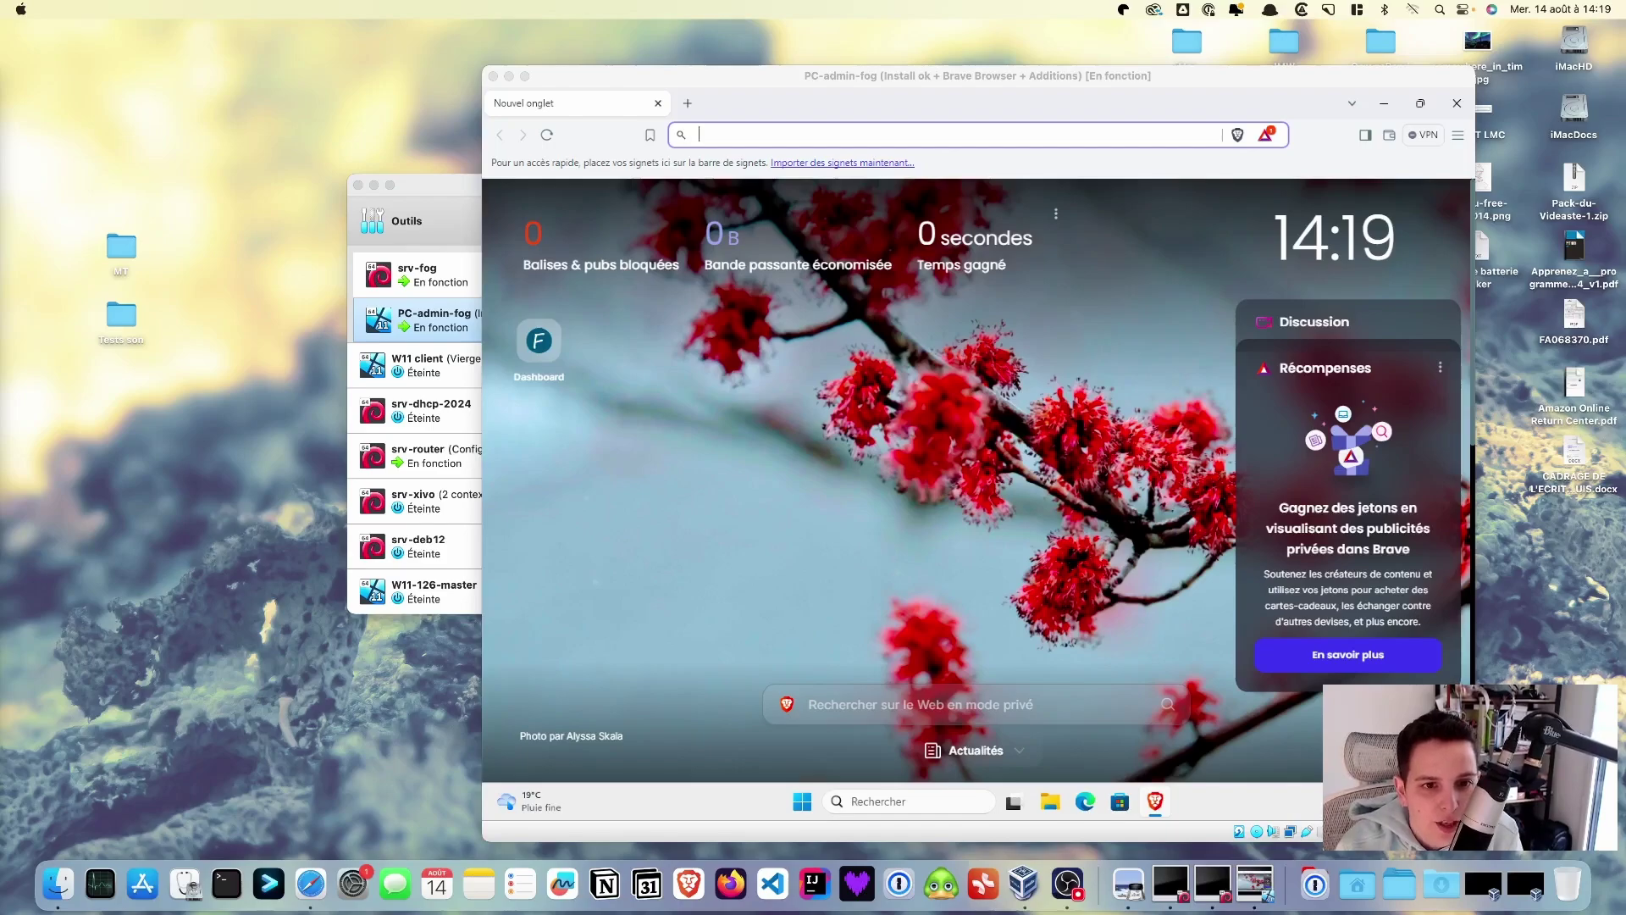
- Open the FOG management page and set the interface language to Français
{"action": "left_click", "coordinate": [543, 350]}
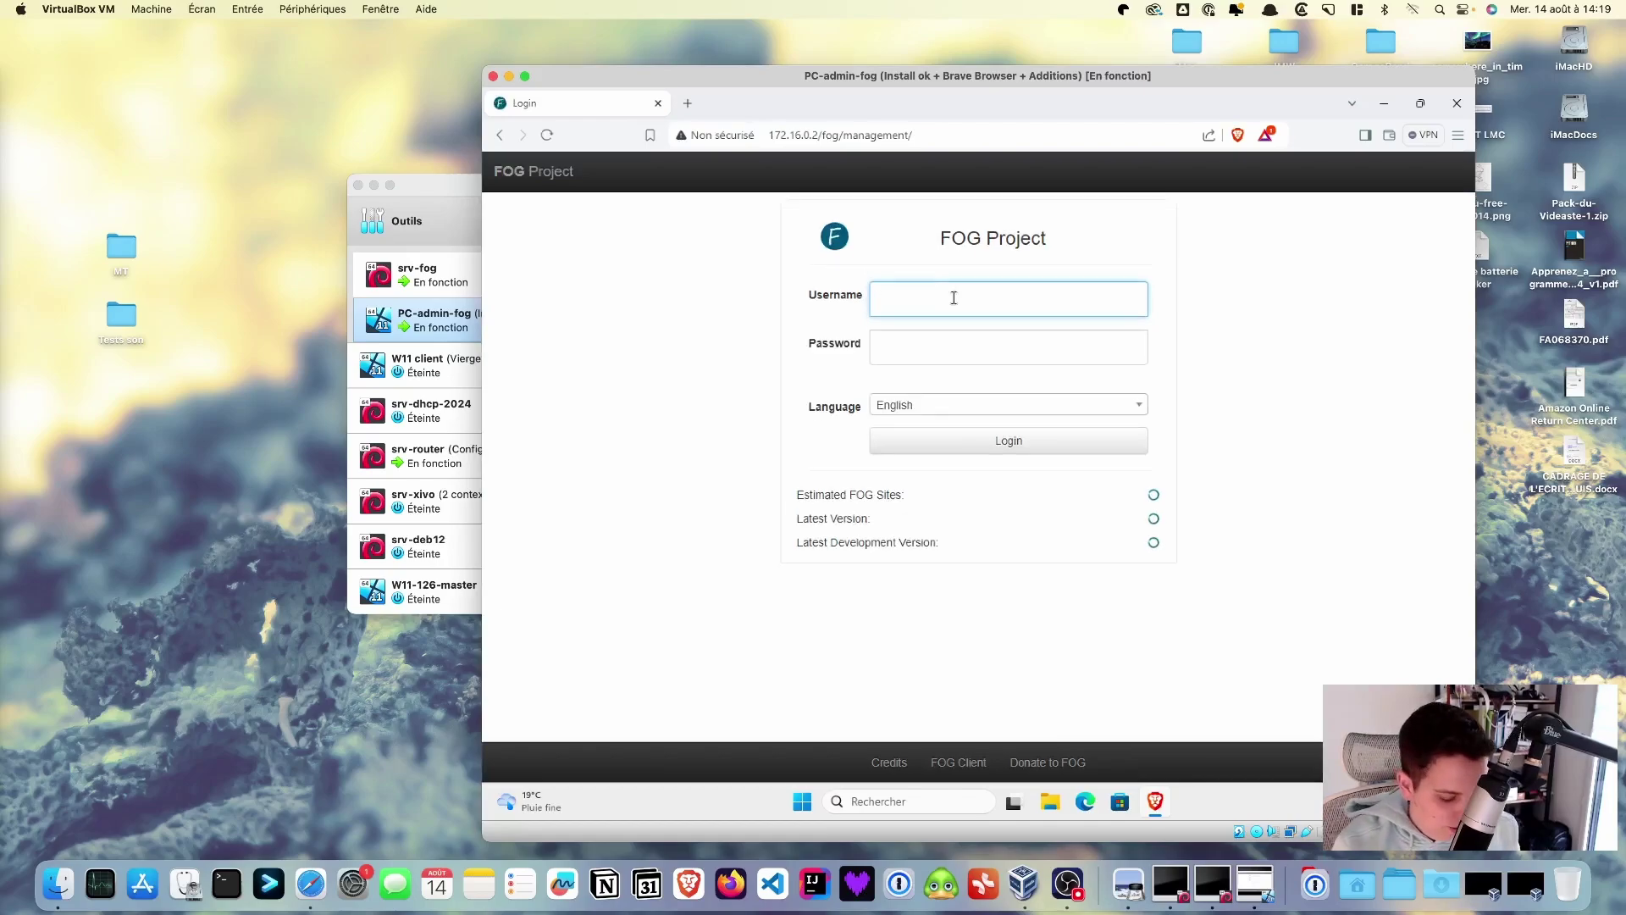
{"action": "left_click", "coordinate": [920, 407]}
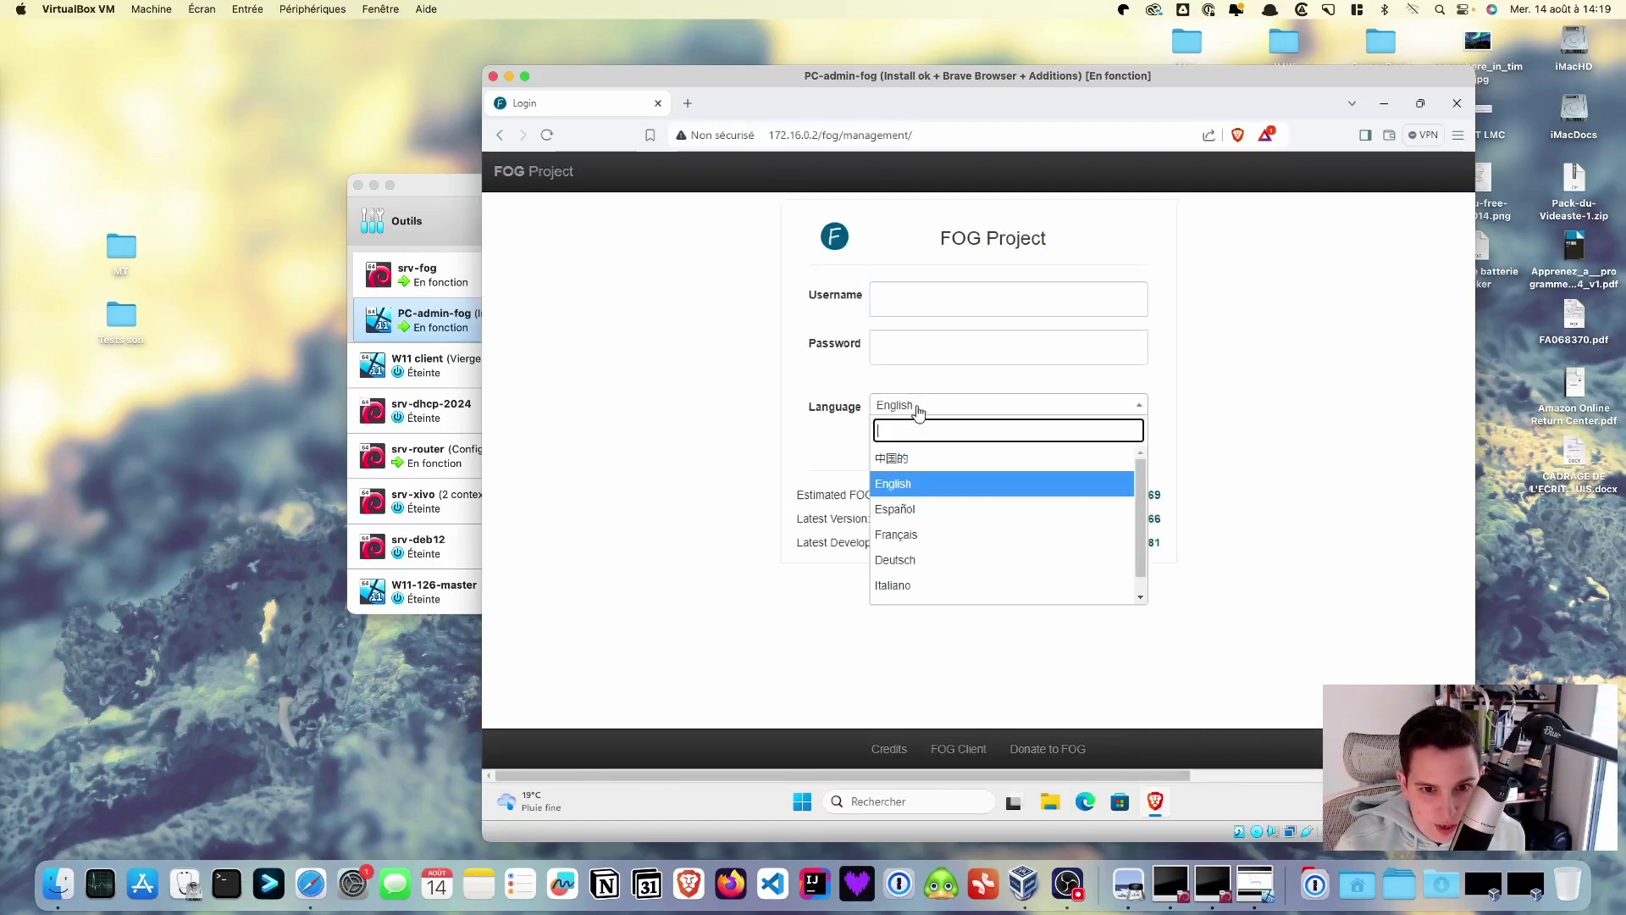
{"action": "left_click", "coordinate": [906, 535]}
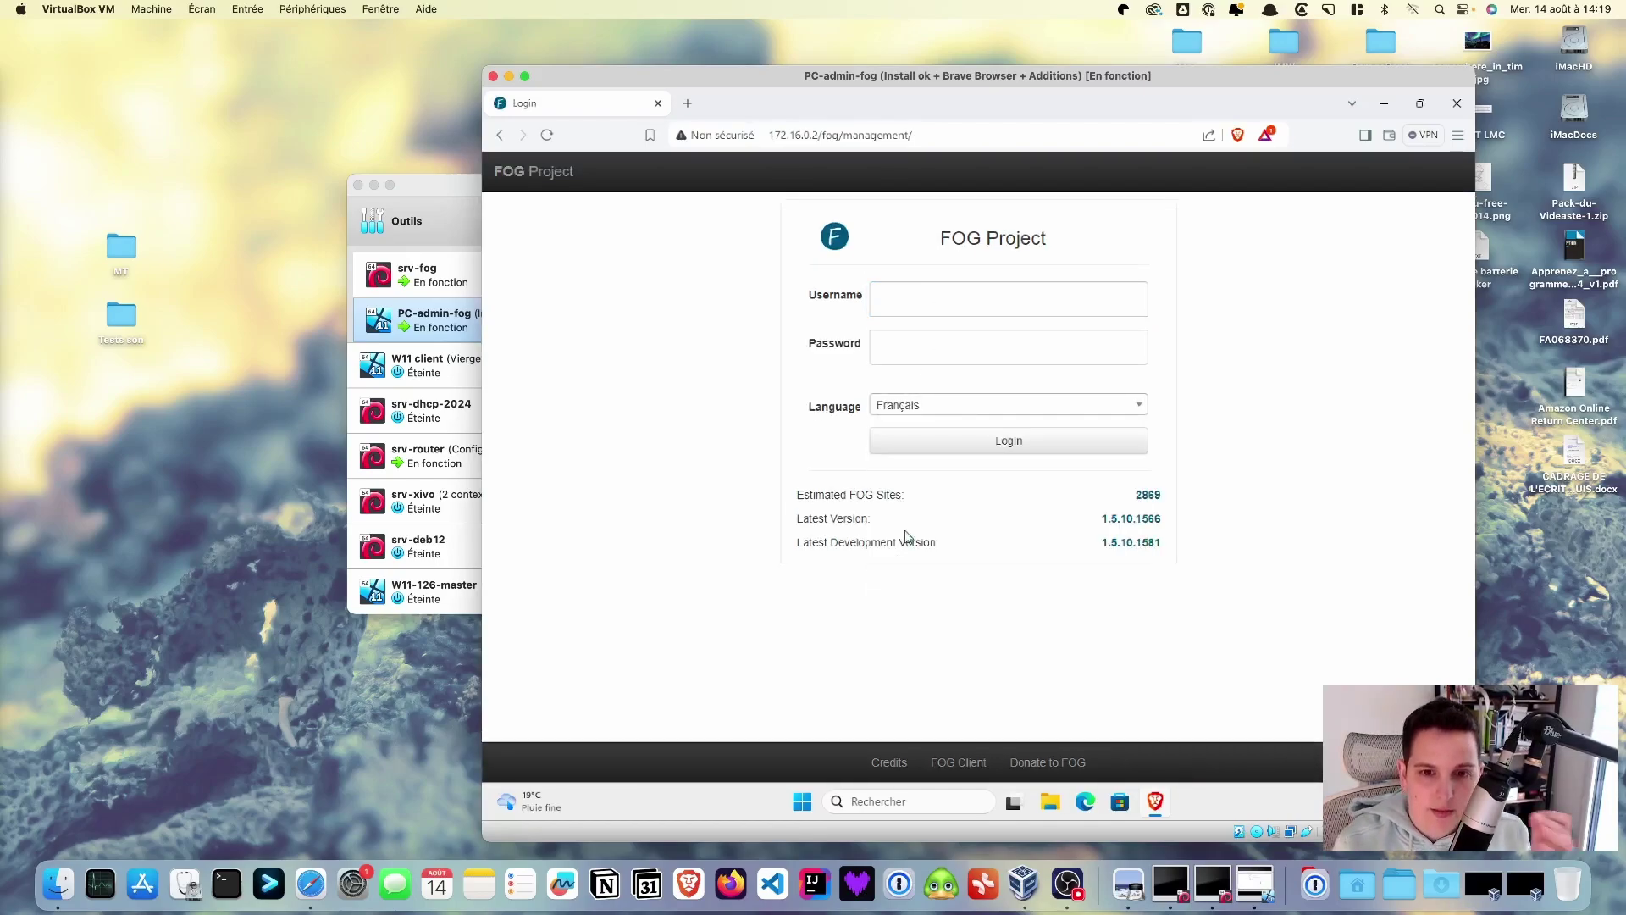
- Log in to FOG with the account username and password
{"action": "left_click", "coordinate": [909, 294]}
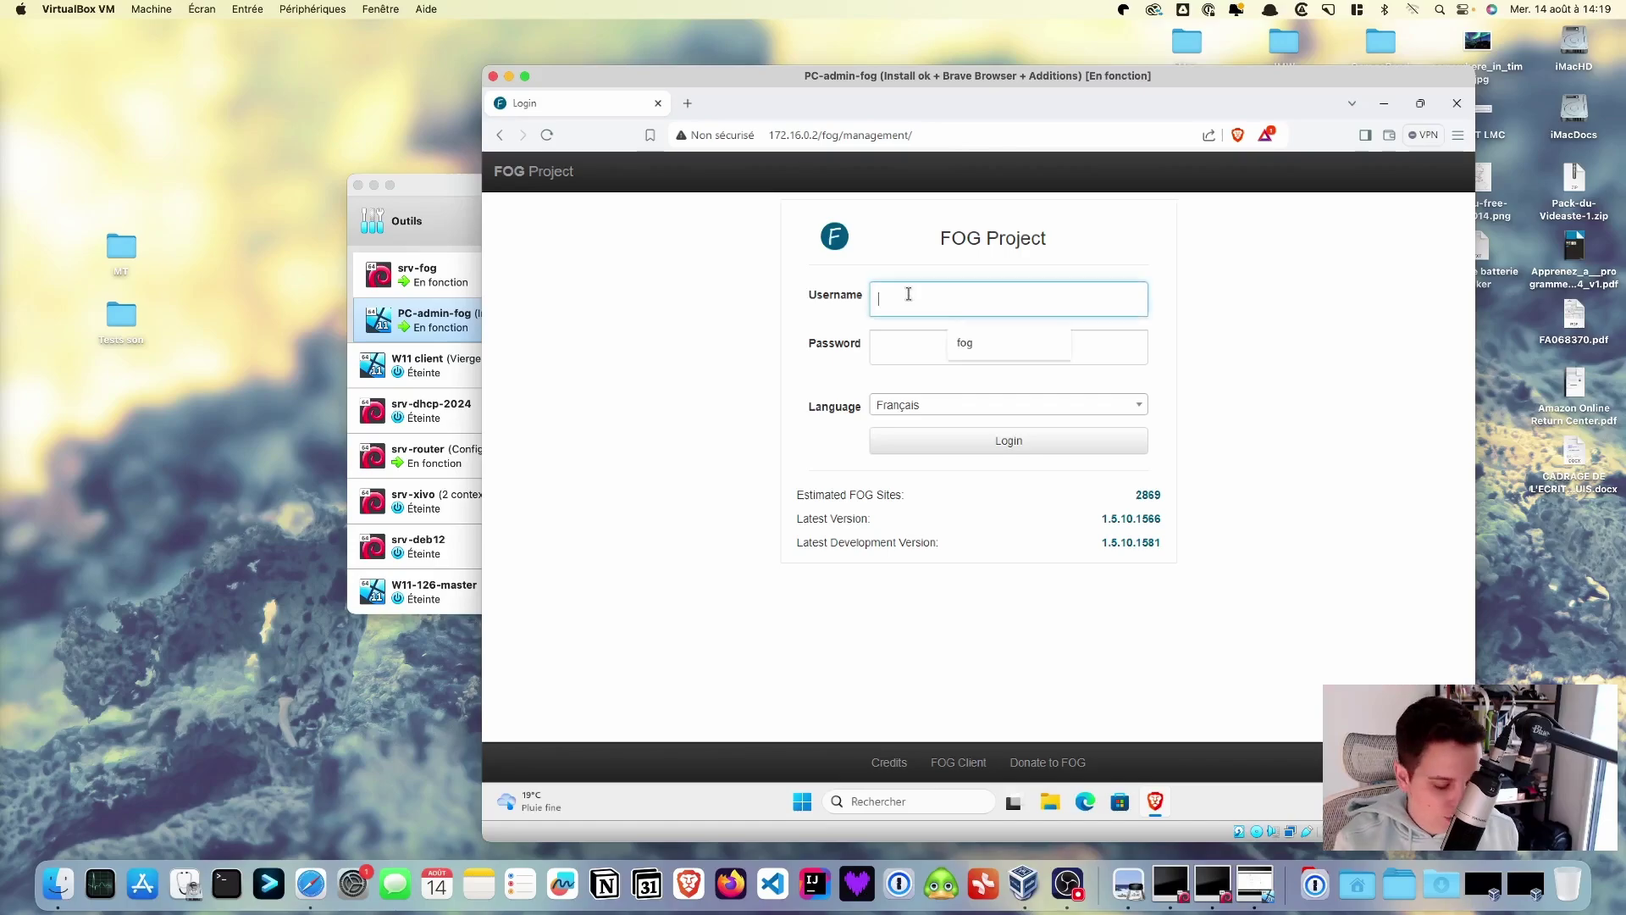
{"action": "type", "text": "fog"}
{"action": "key", "text": "Tab"}
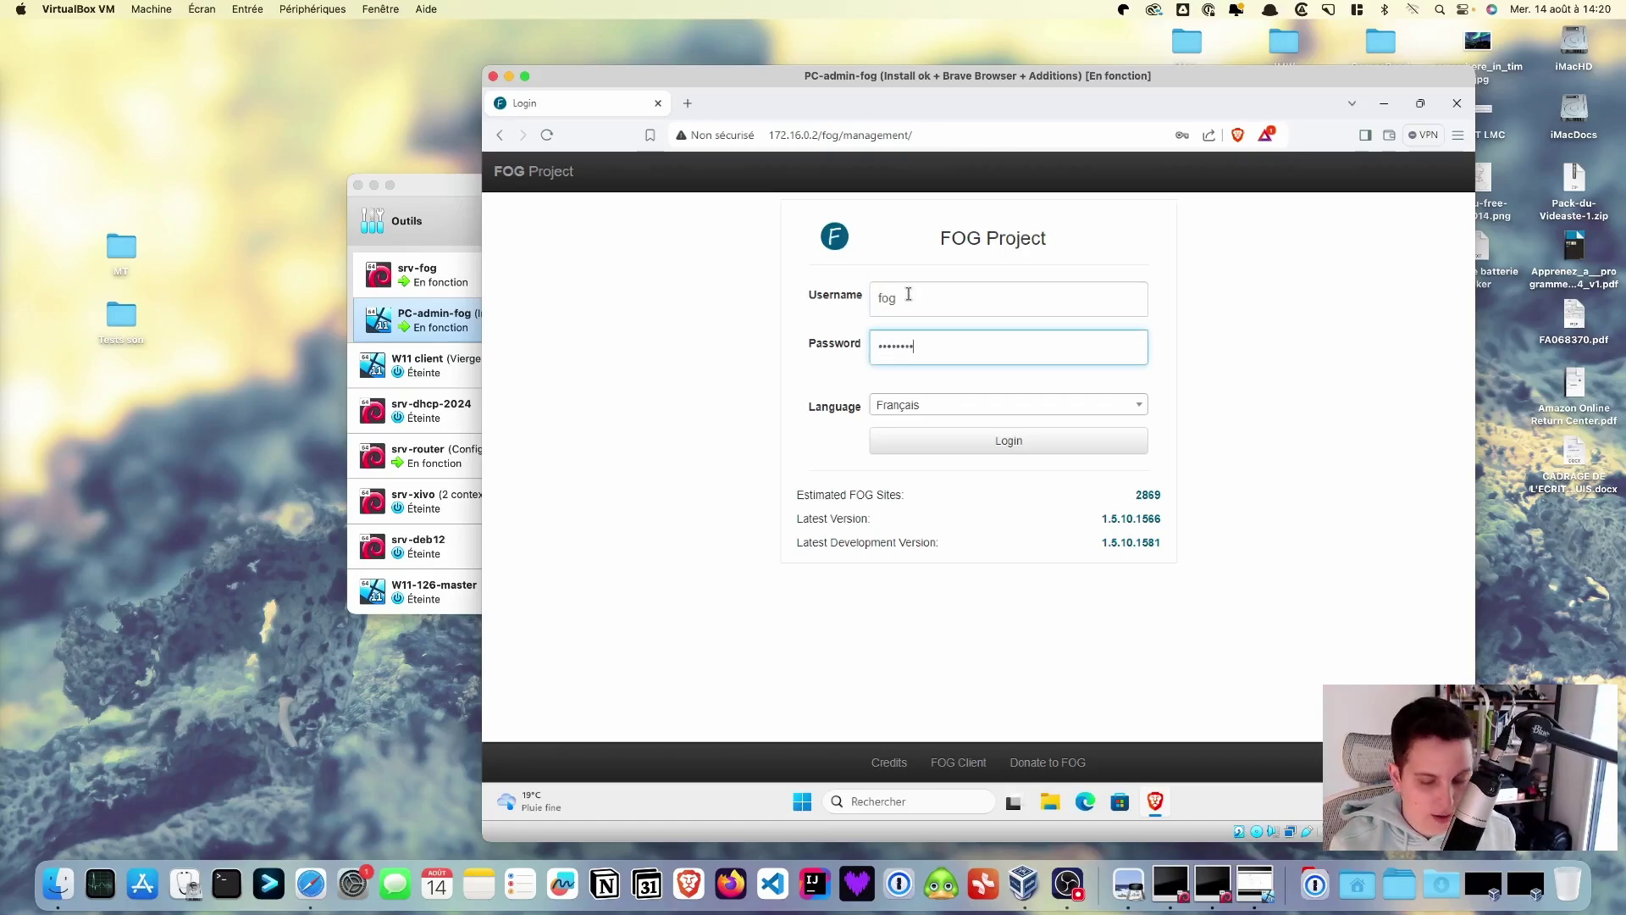
{"action": "key", "text": "Return"}
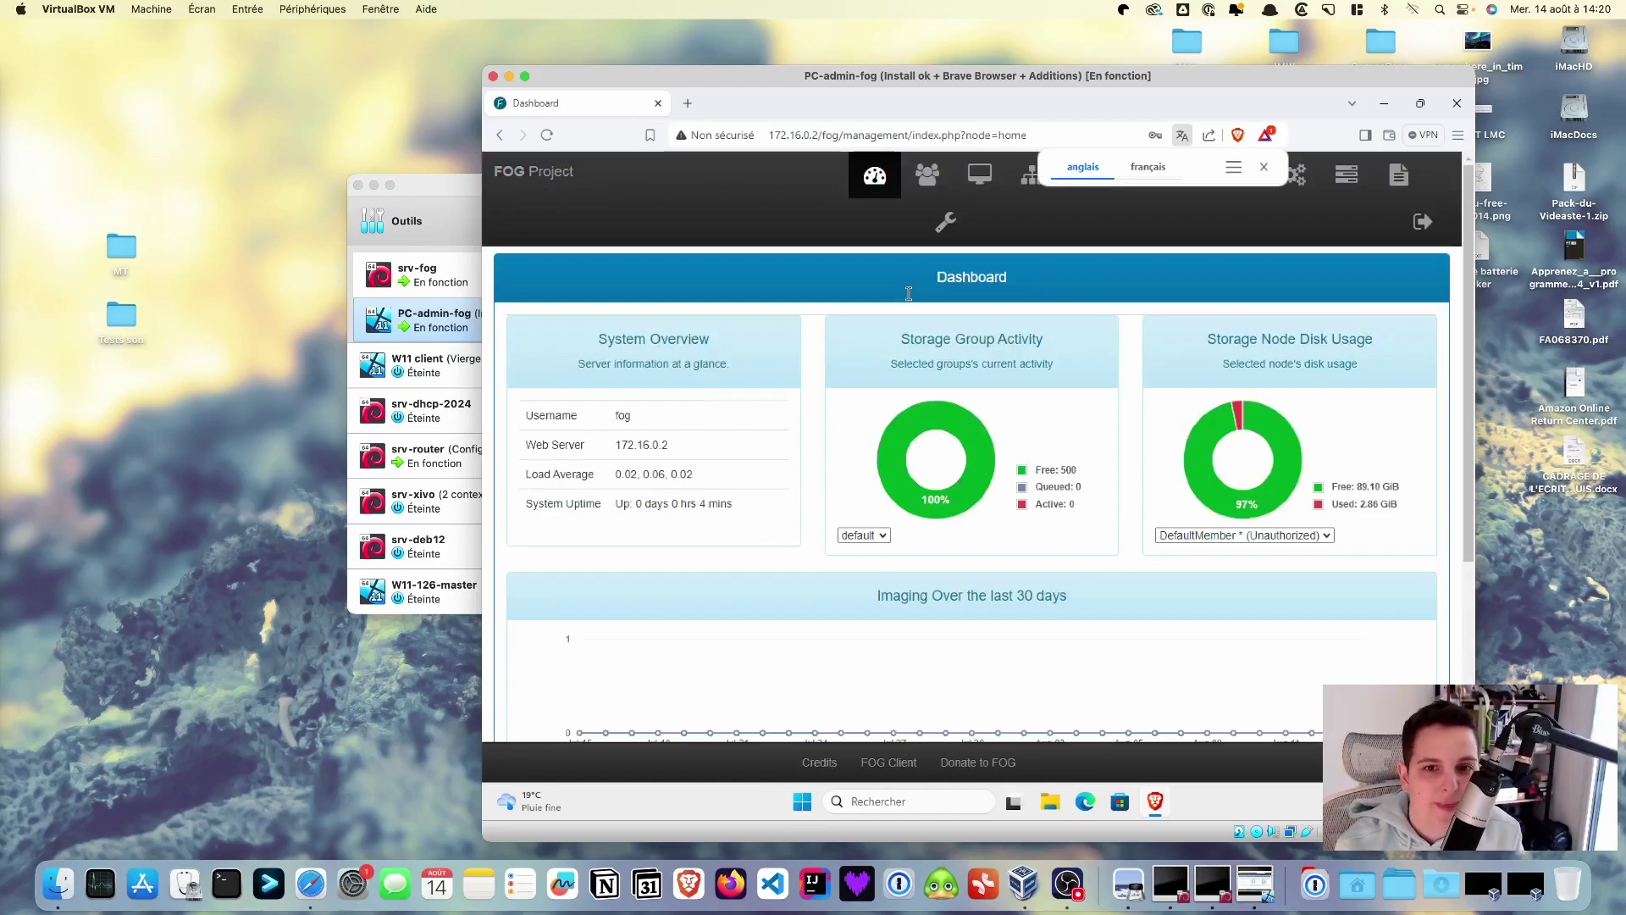
- Dismiss the translation offer, move and enlarge the VM window, and open Image Management
{"action": "left_click", "coordinate": [1264, 167]}
{"action": "left_click_drag", "start_coordinate": [1222, 76], "coordinate": [1112, 30]}
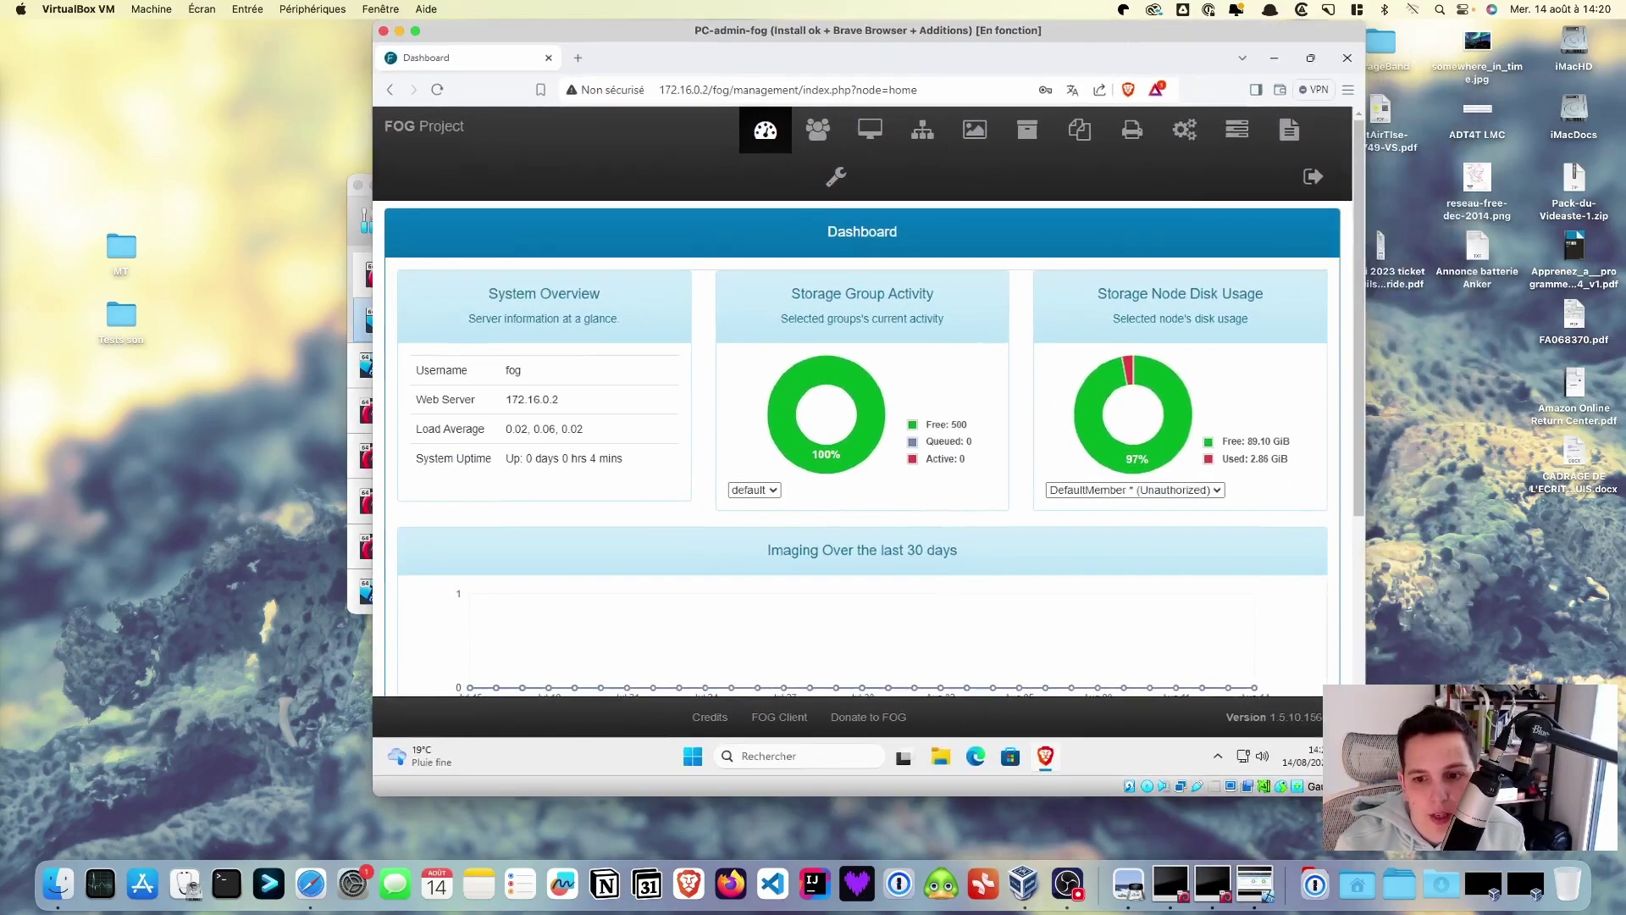
{"action": "left_click_drag", "start_coordinate": [1365, 796], "coordinate": [1470, 842]}
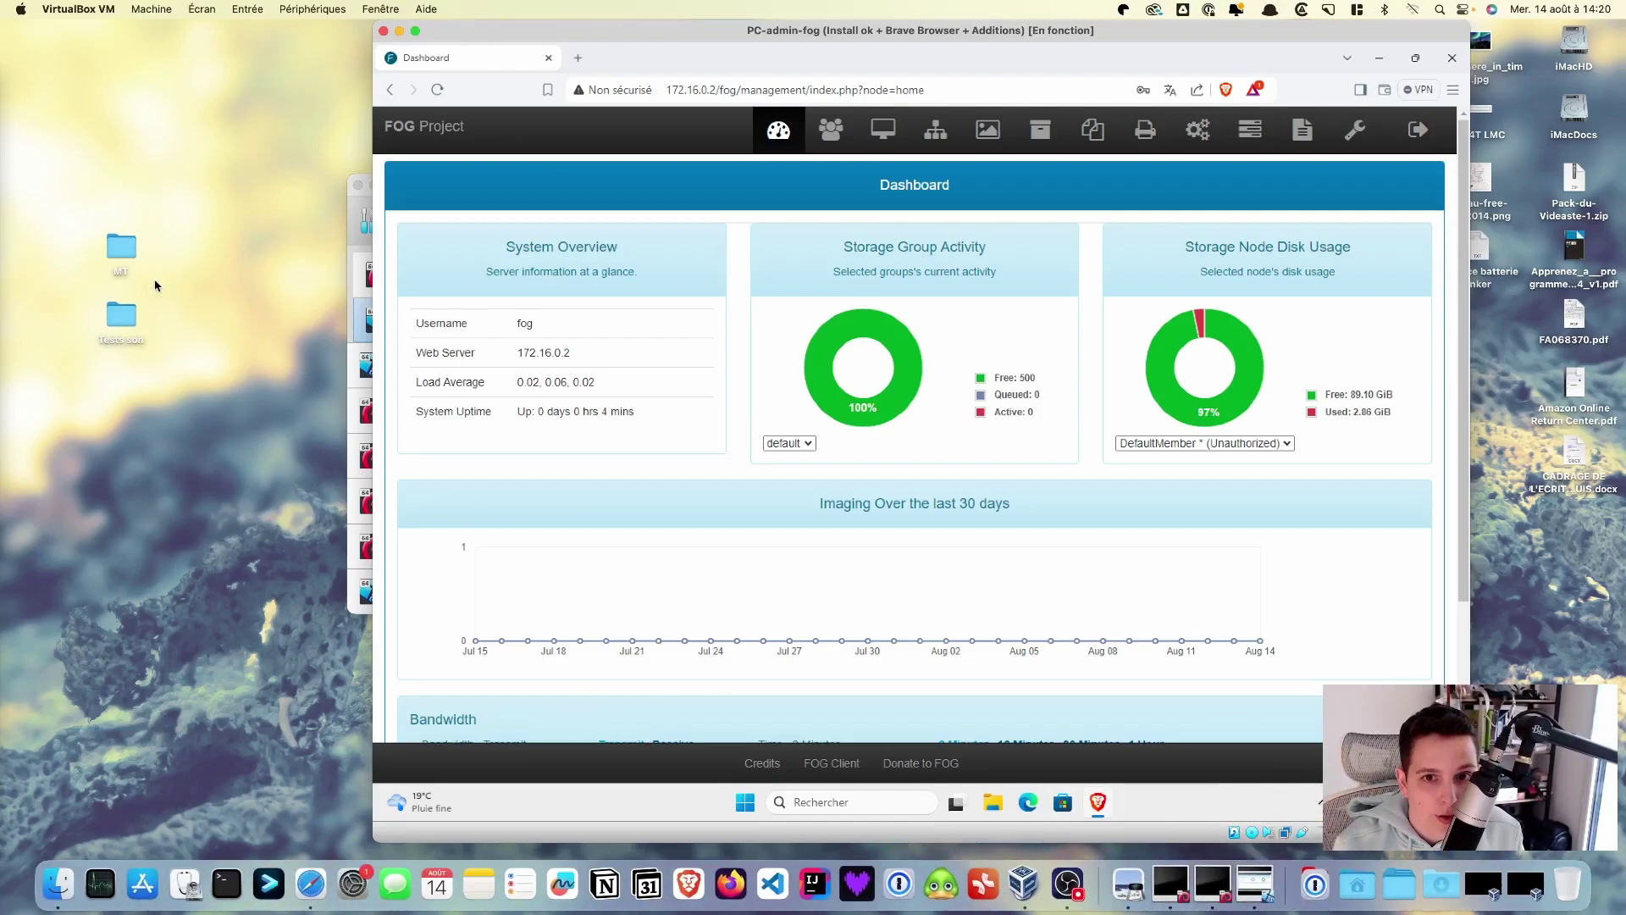
{"action": "left_click", "coordinate": [989, 134]}
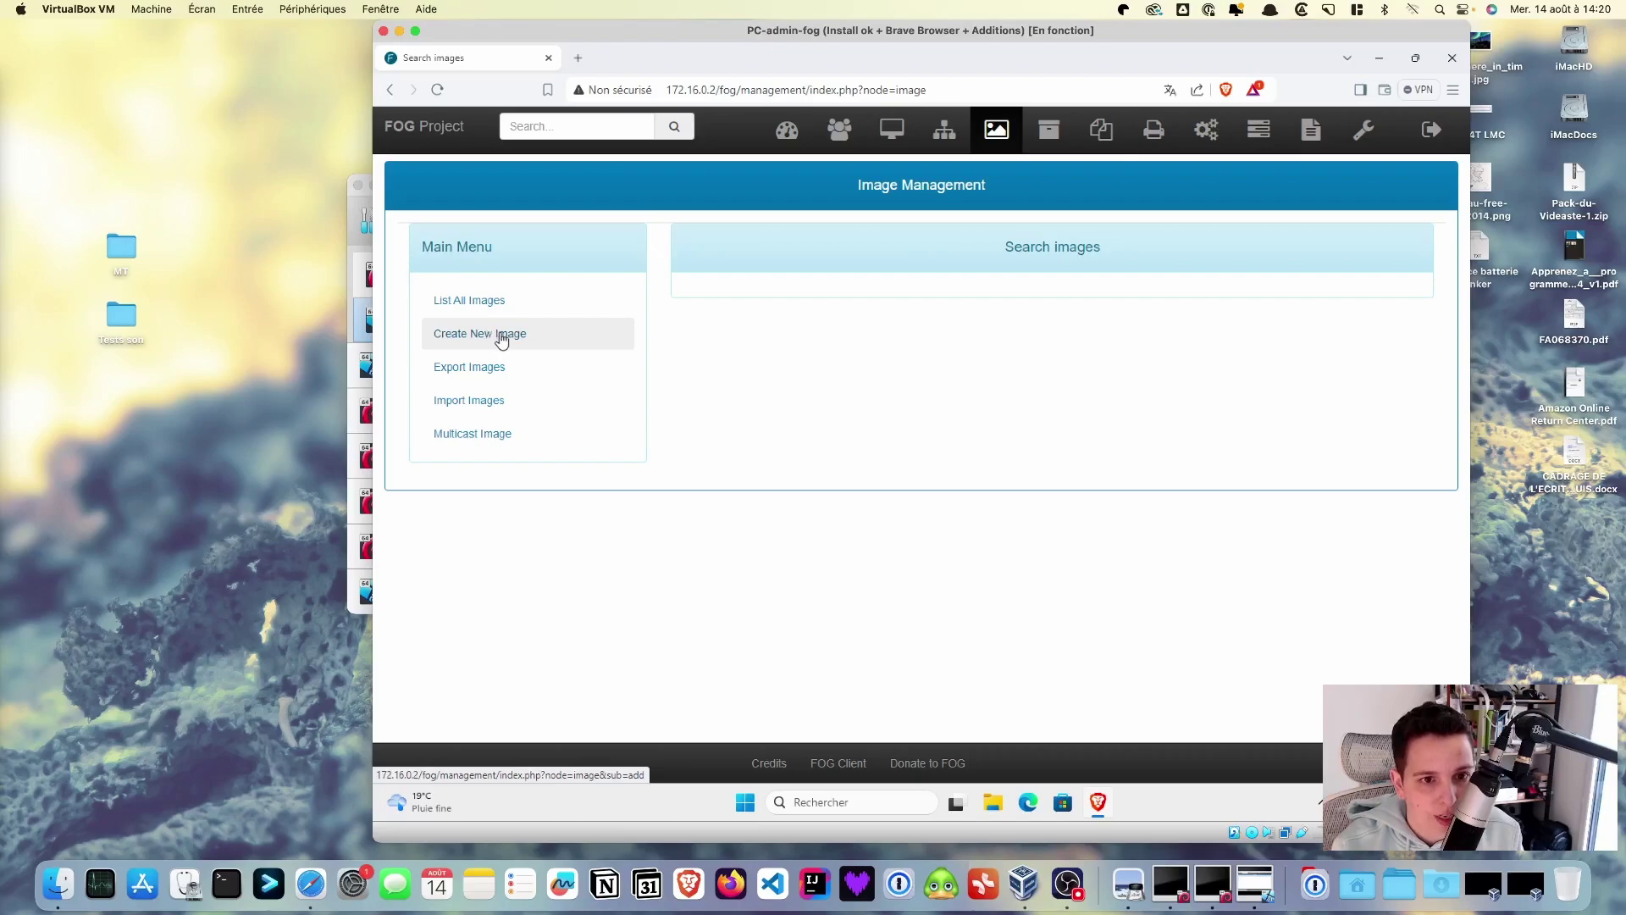
- Start a new image and name it S126-master
{"action": "left_click", "coordinate": [520, 335]}
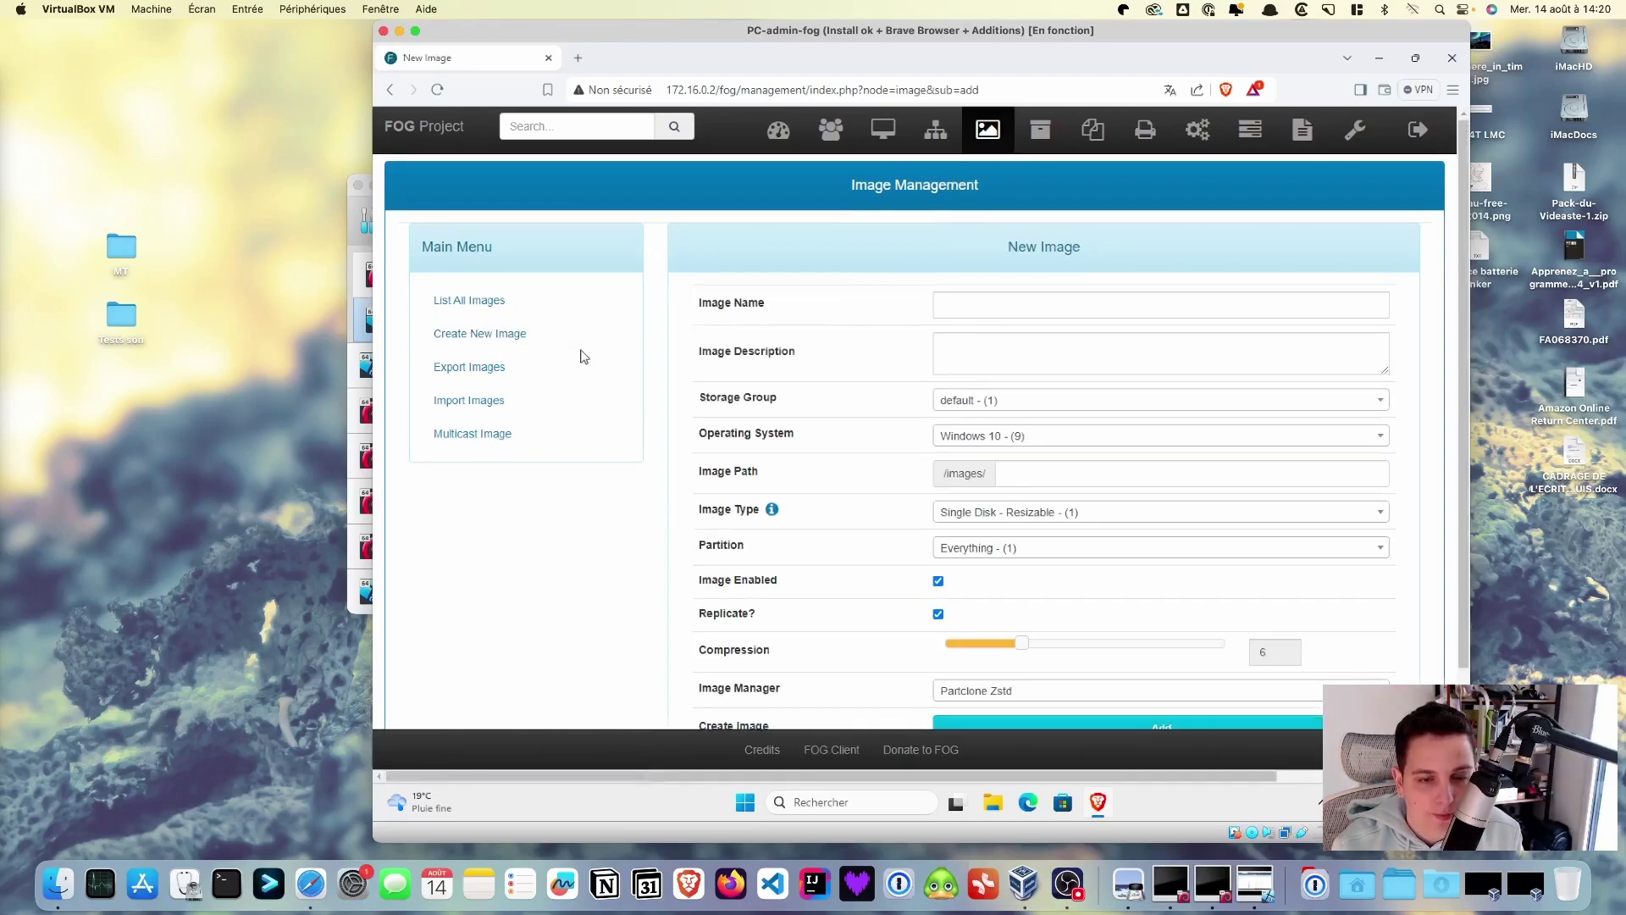
{"action": "left_click", "coordinate": [1053, 301]}
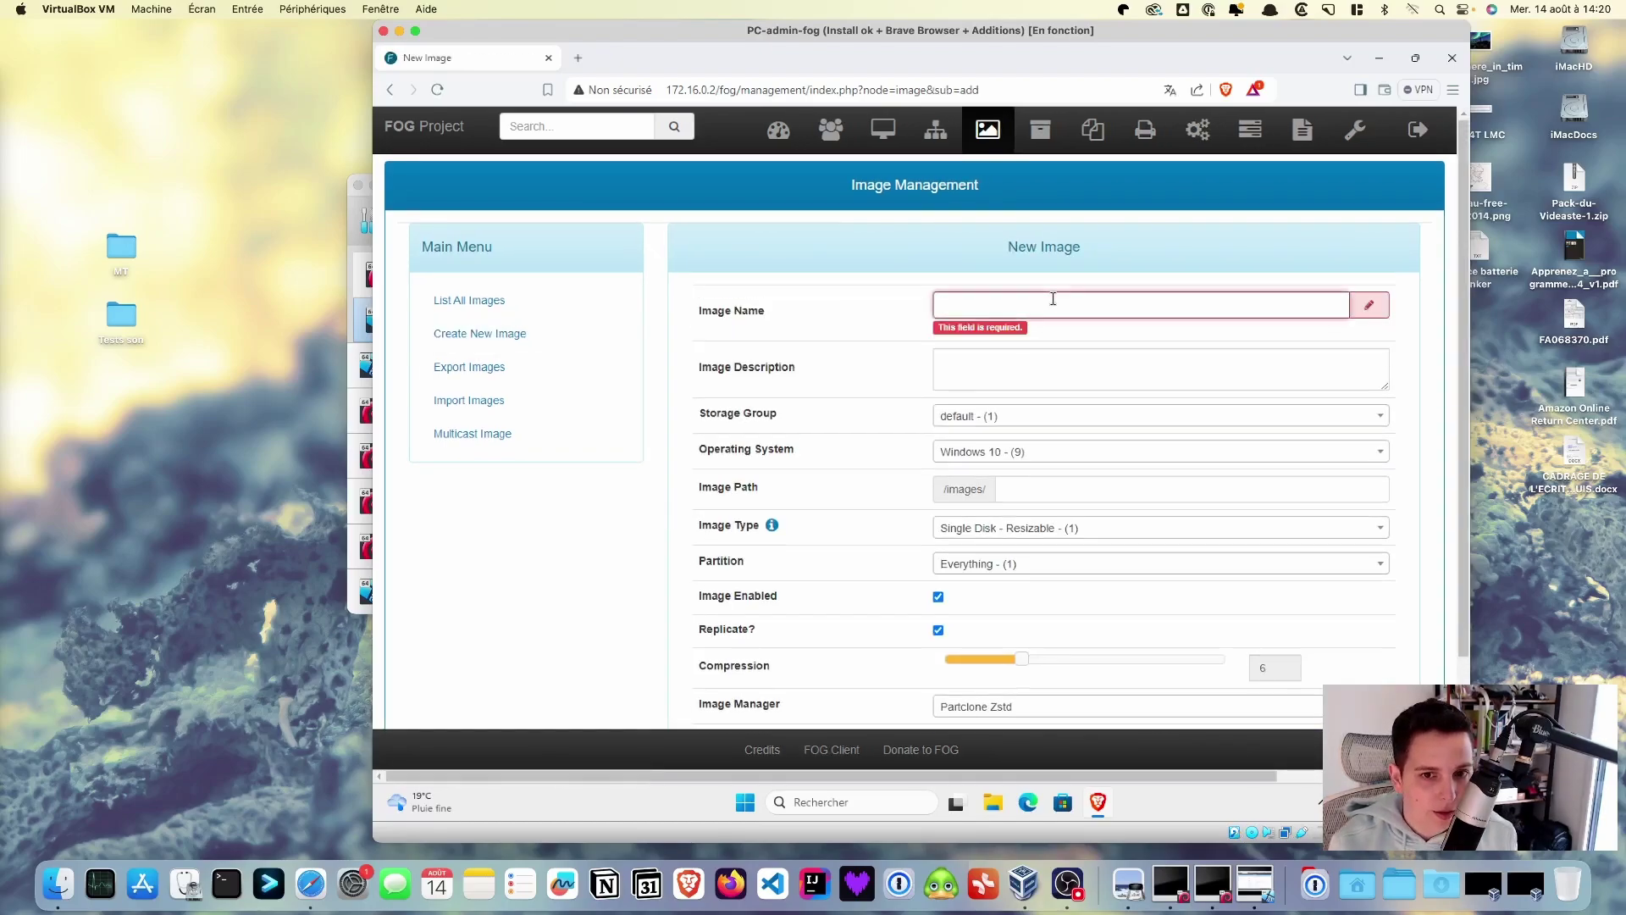
{"action": "type", "text": "S"}
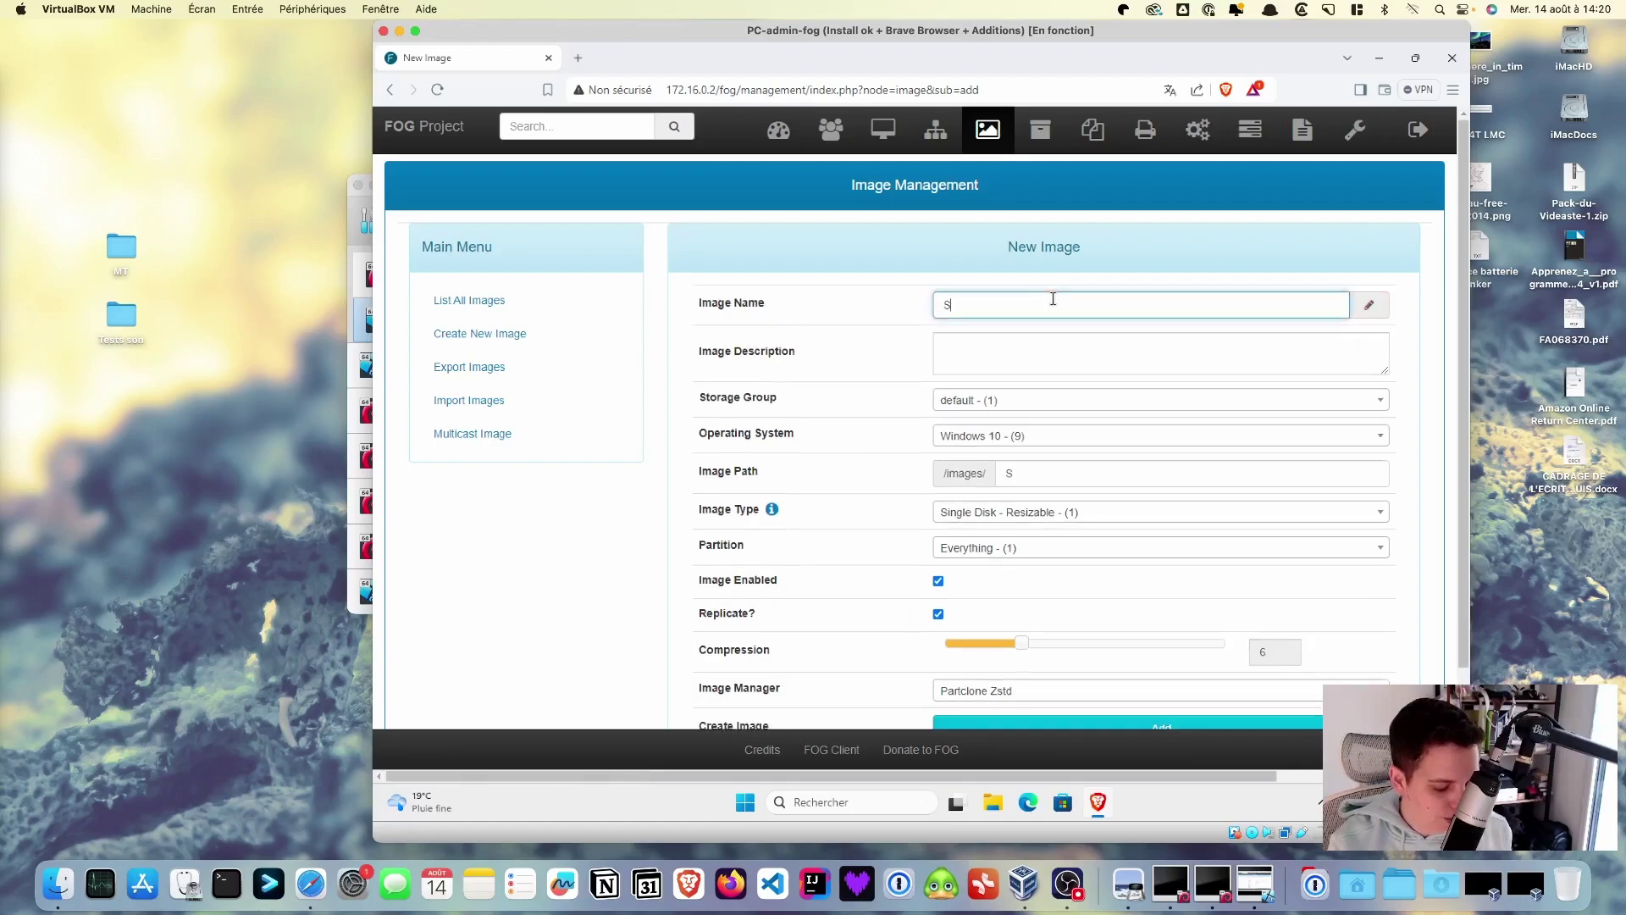
{"action": "type", "text": "126="}
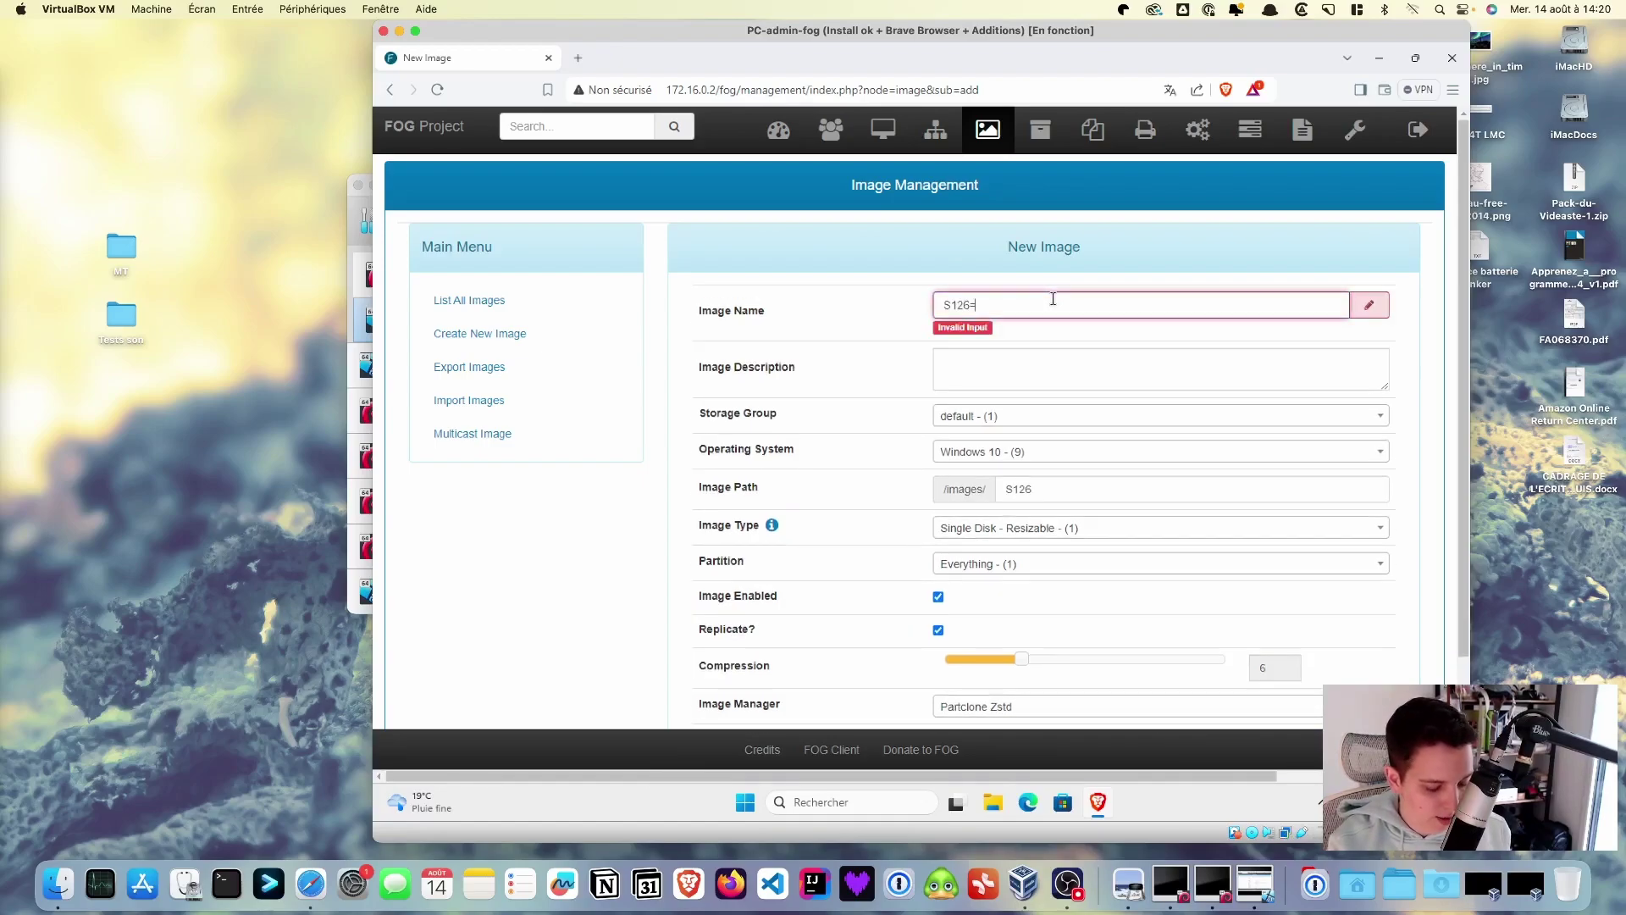
{"action": "key", "text": "BackSpace"}
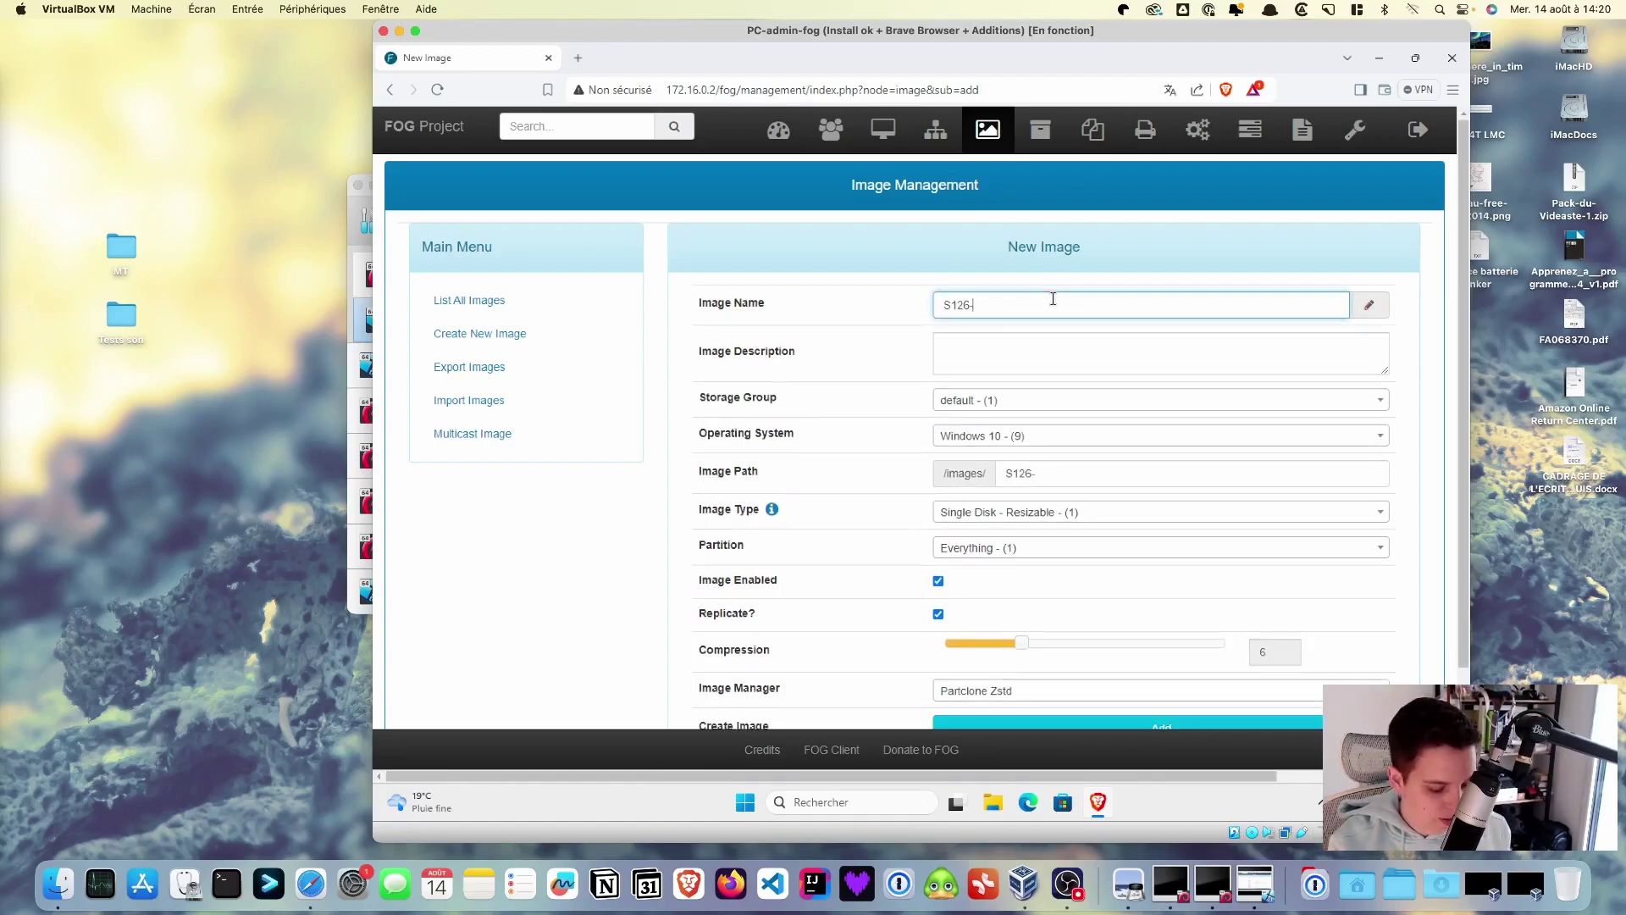
{"action": "type", "text": "-master"}
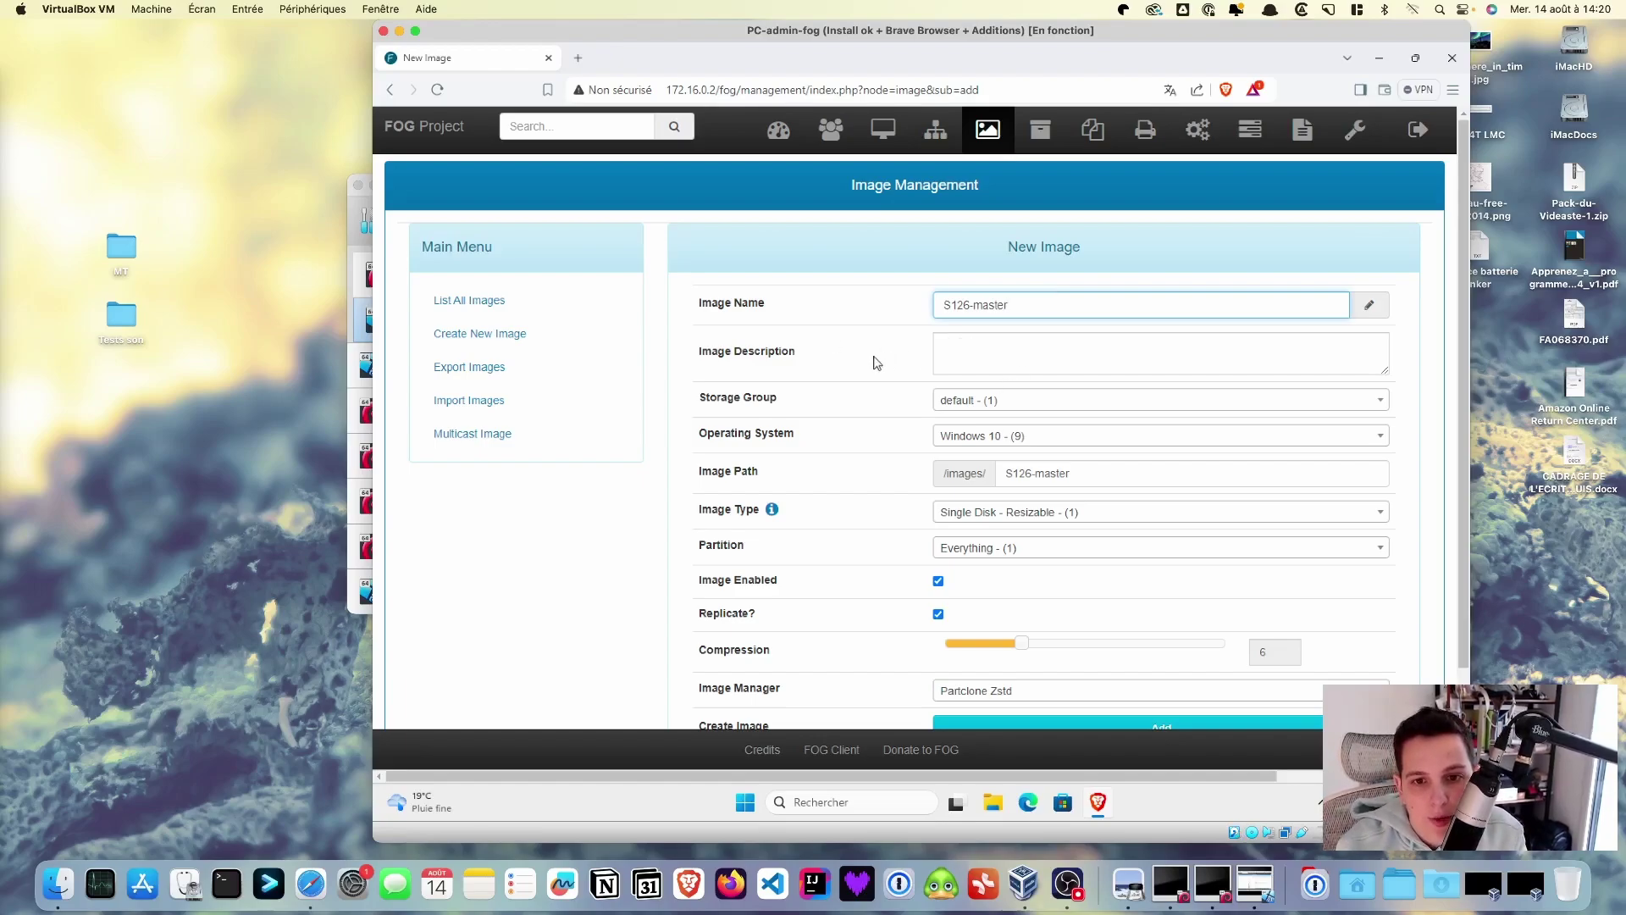
- Set its operating system to Windows Other, add the image, and list all images
{"action": "left_click", "coordinate": [1106, 439]}
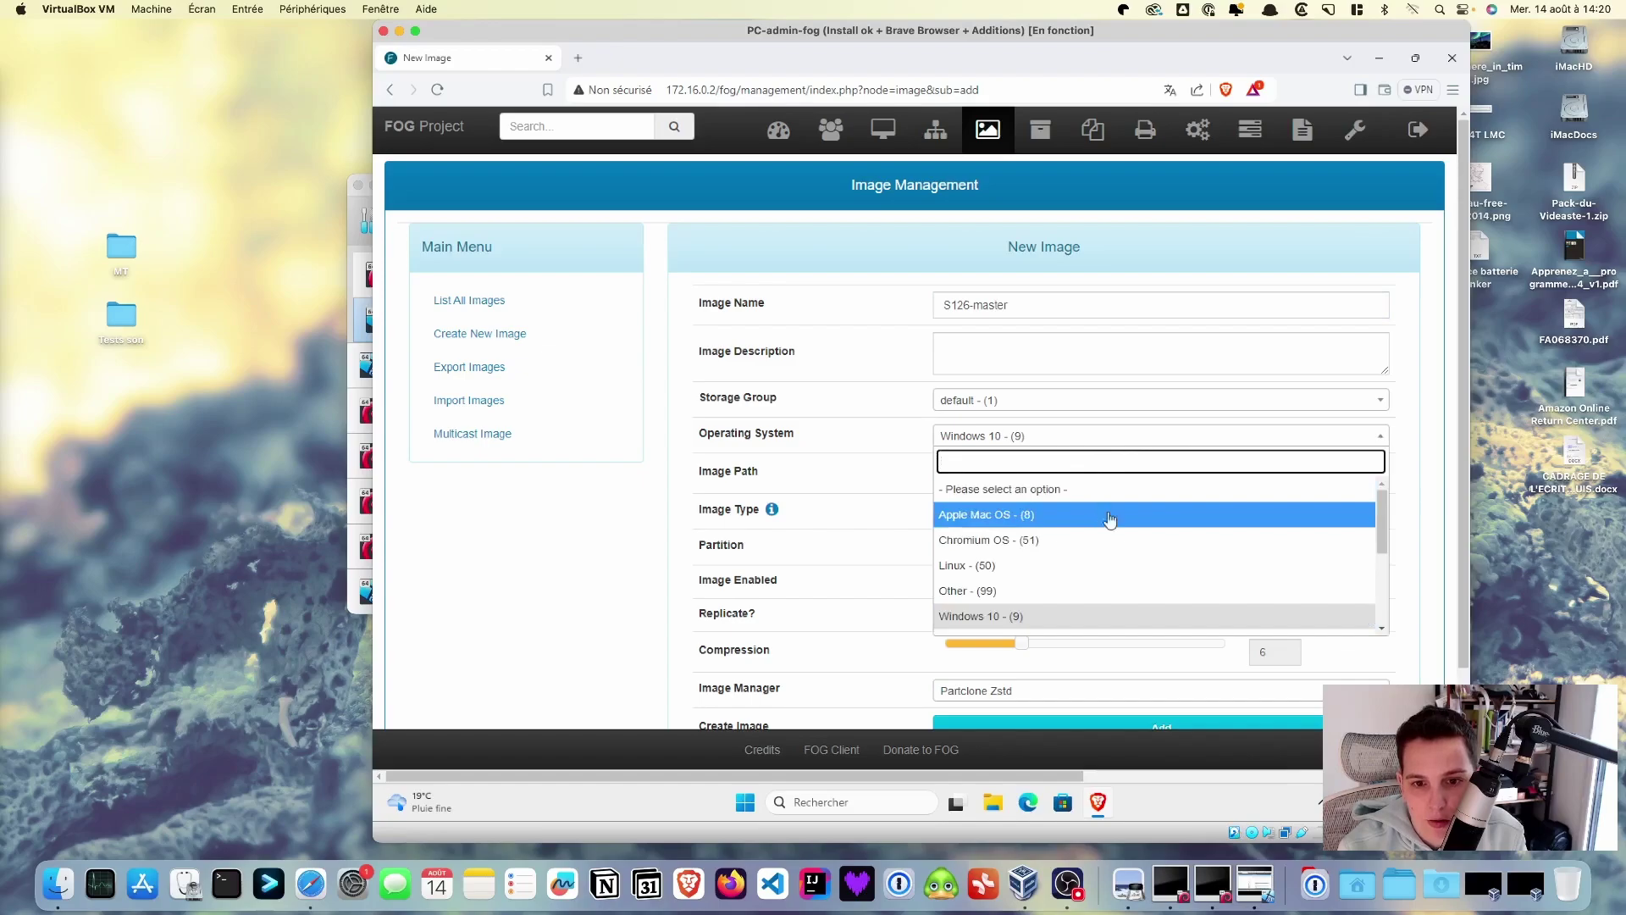
{"action": "left_click_drag", "start_coordinate": [1378, 527], "coordinate": [1403, 608]}
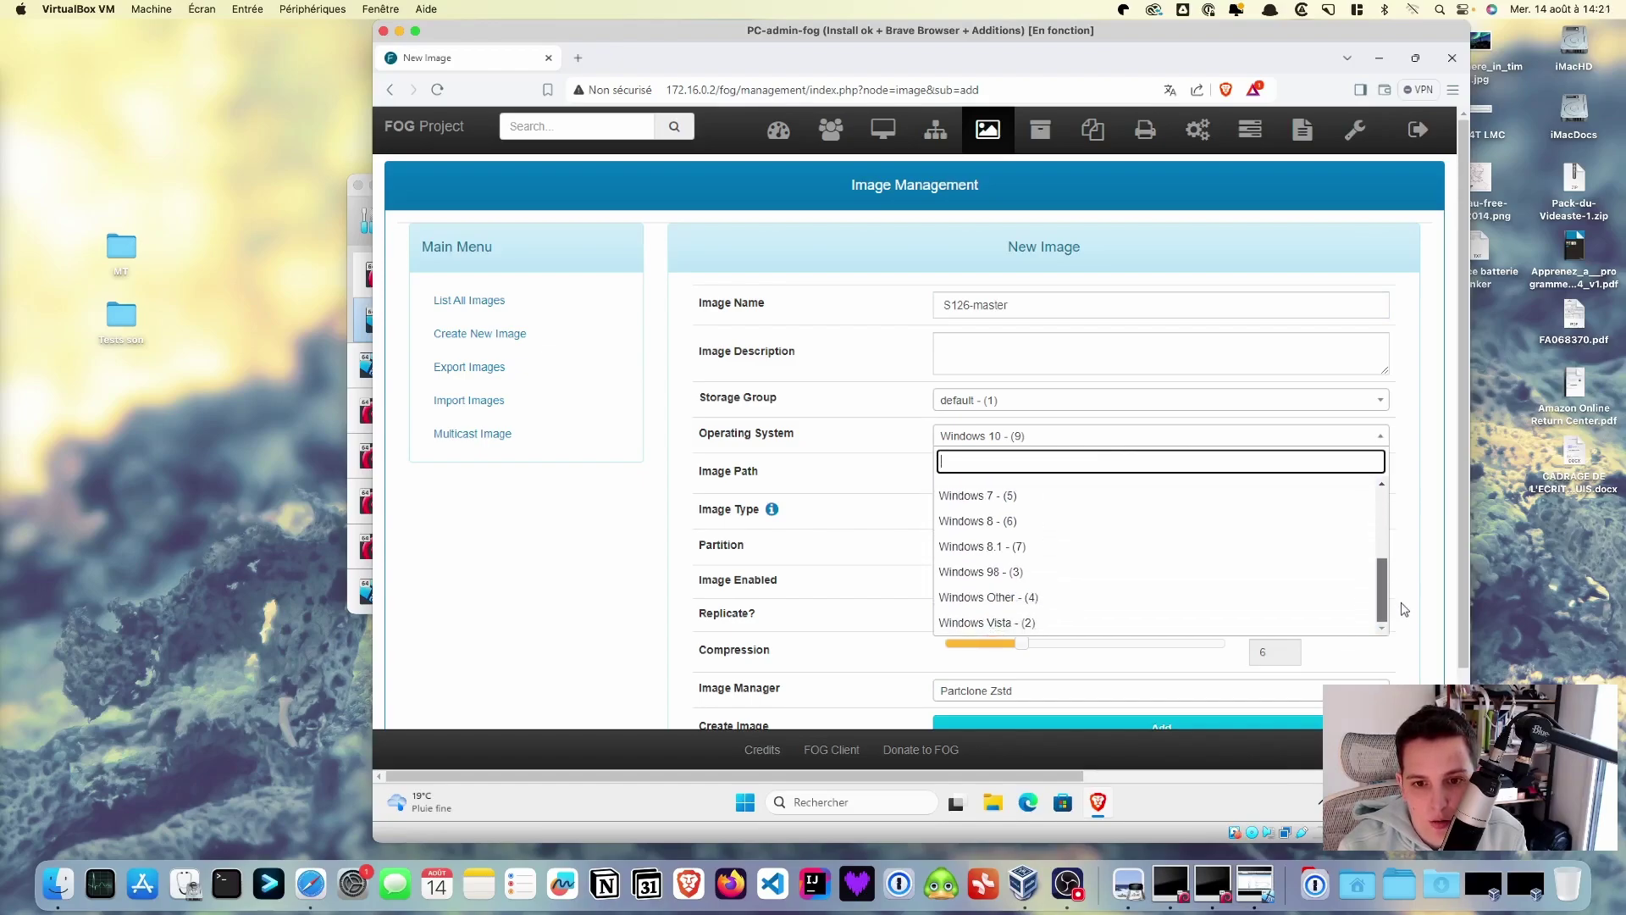
{"action": "left_click", "coordinate": [1054, 600]}
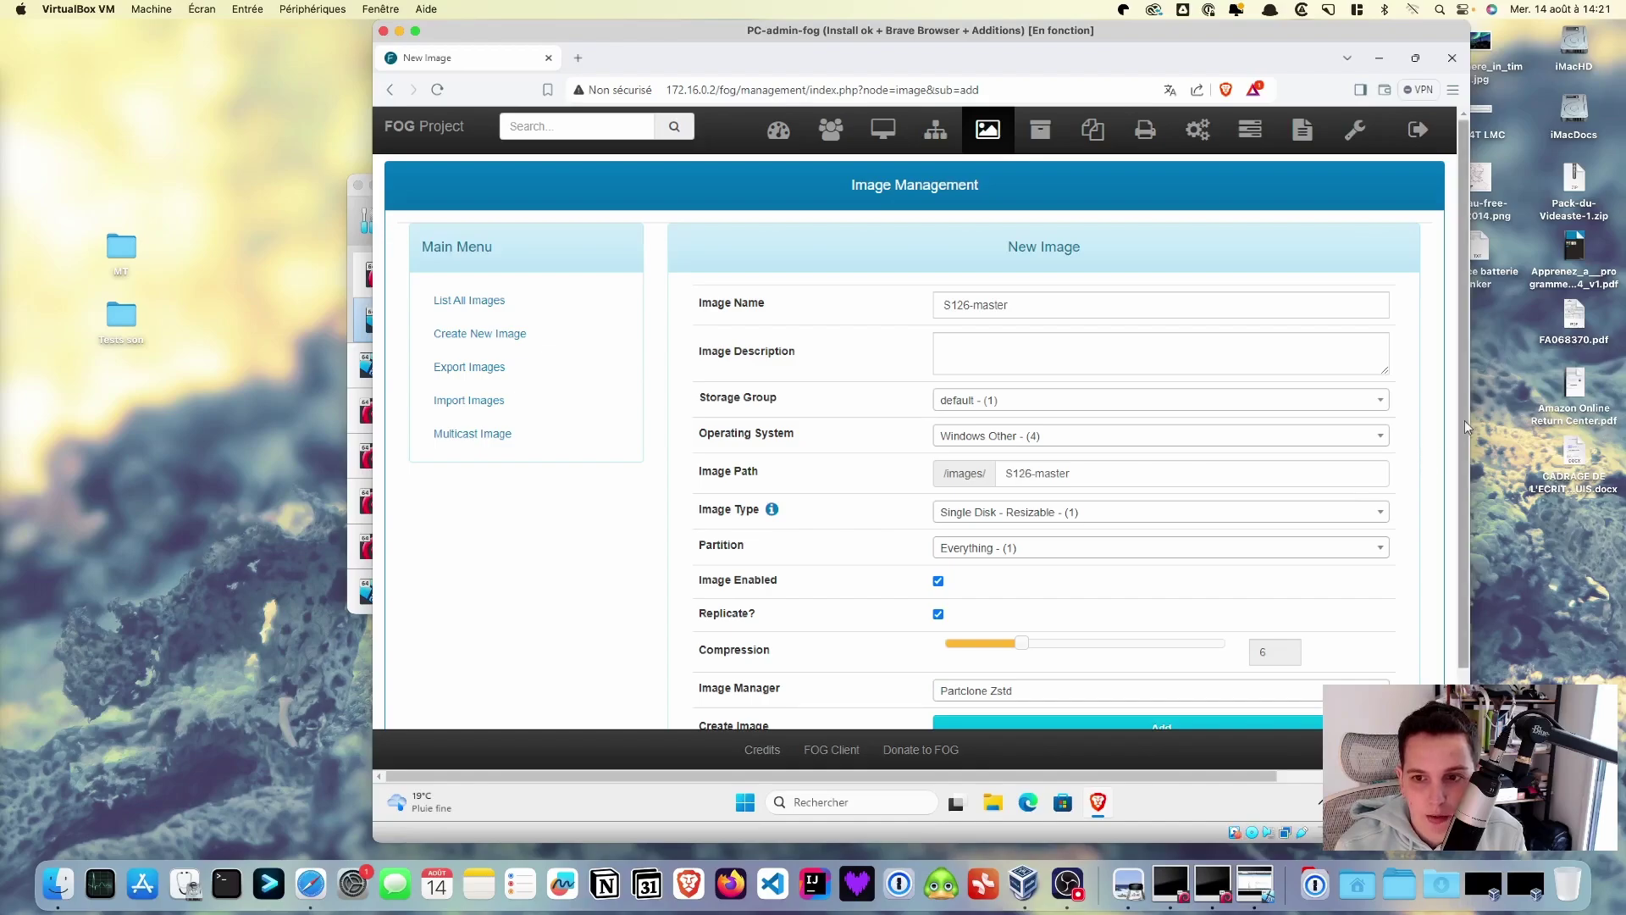
{"action": "left_click_drag", "start_coordinate": [1465, 420], "coordinate": [1472, 459]}
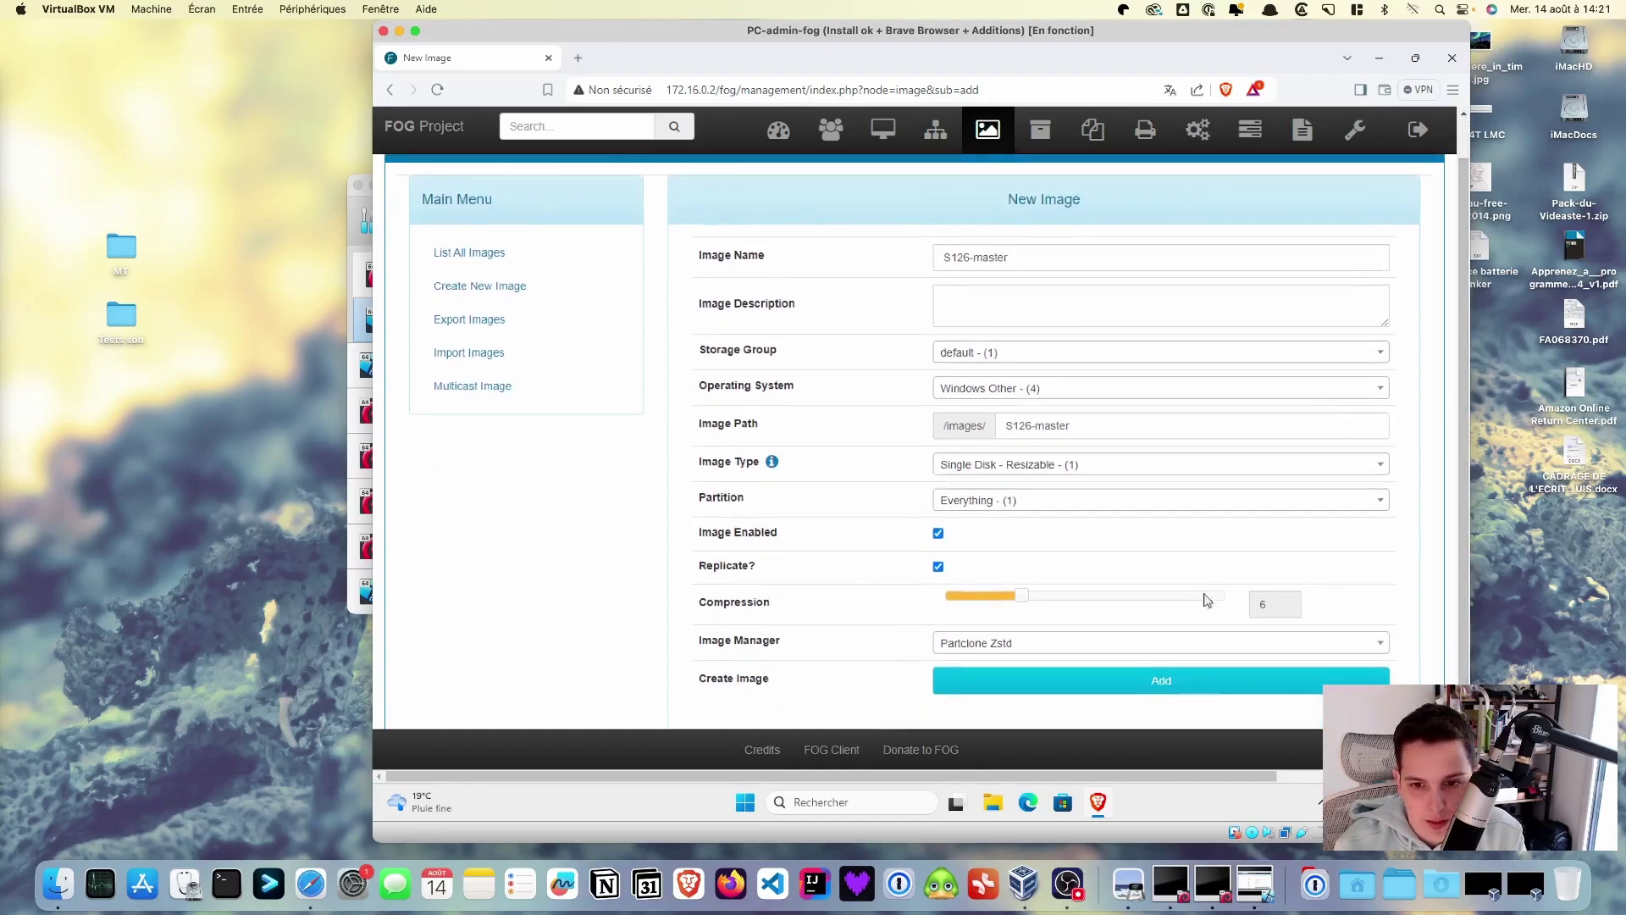
{"action": "left_click", "coordinate": [1159, 683]}
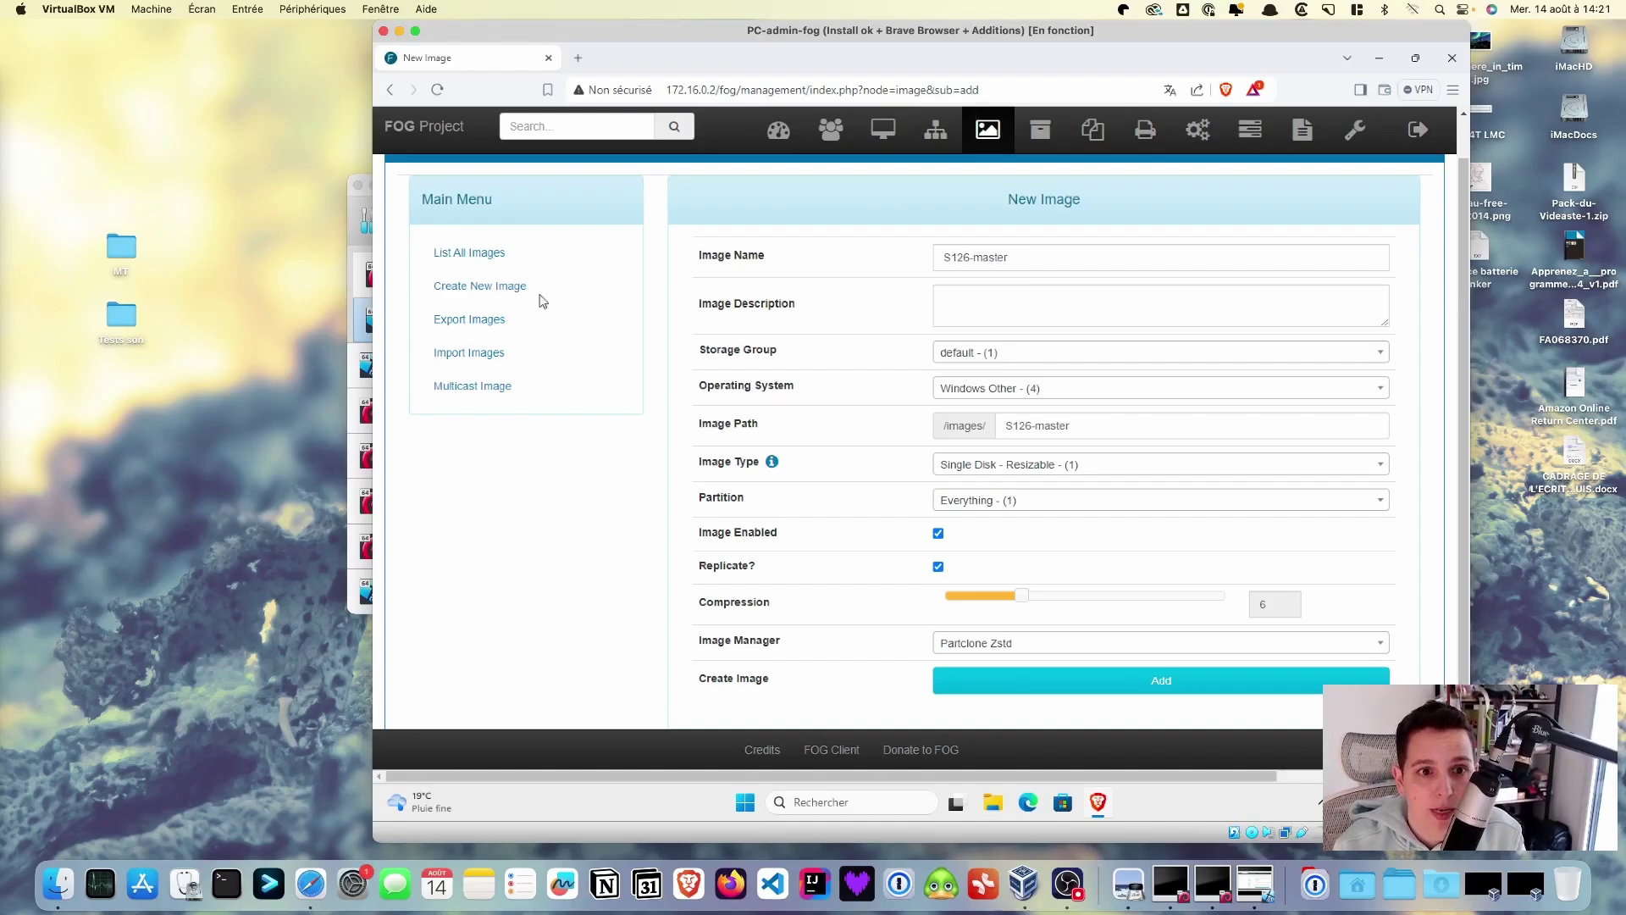
{"action": "left_click", "coordinate": [455, 256]}
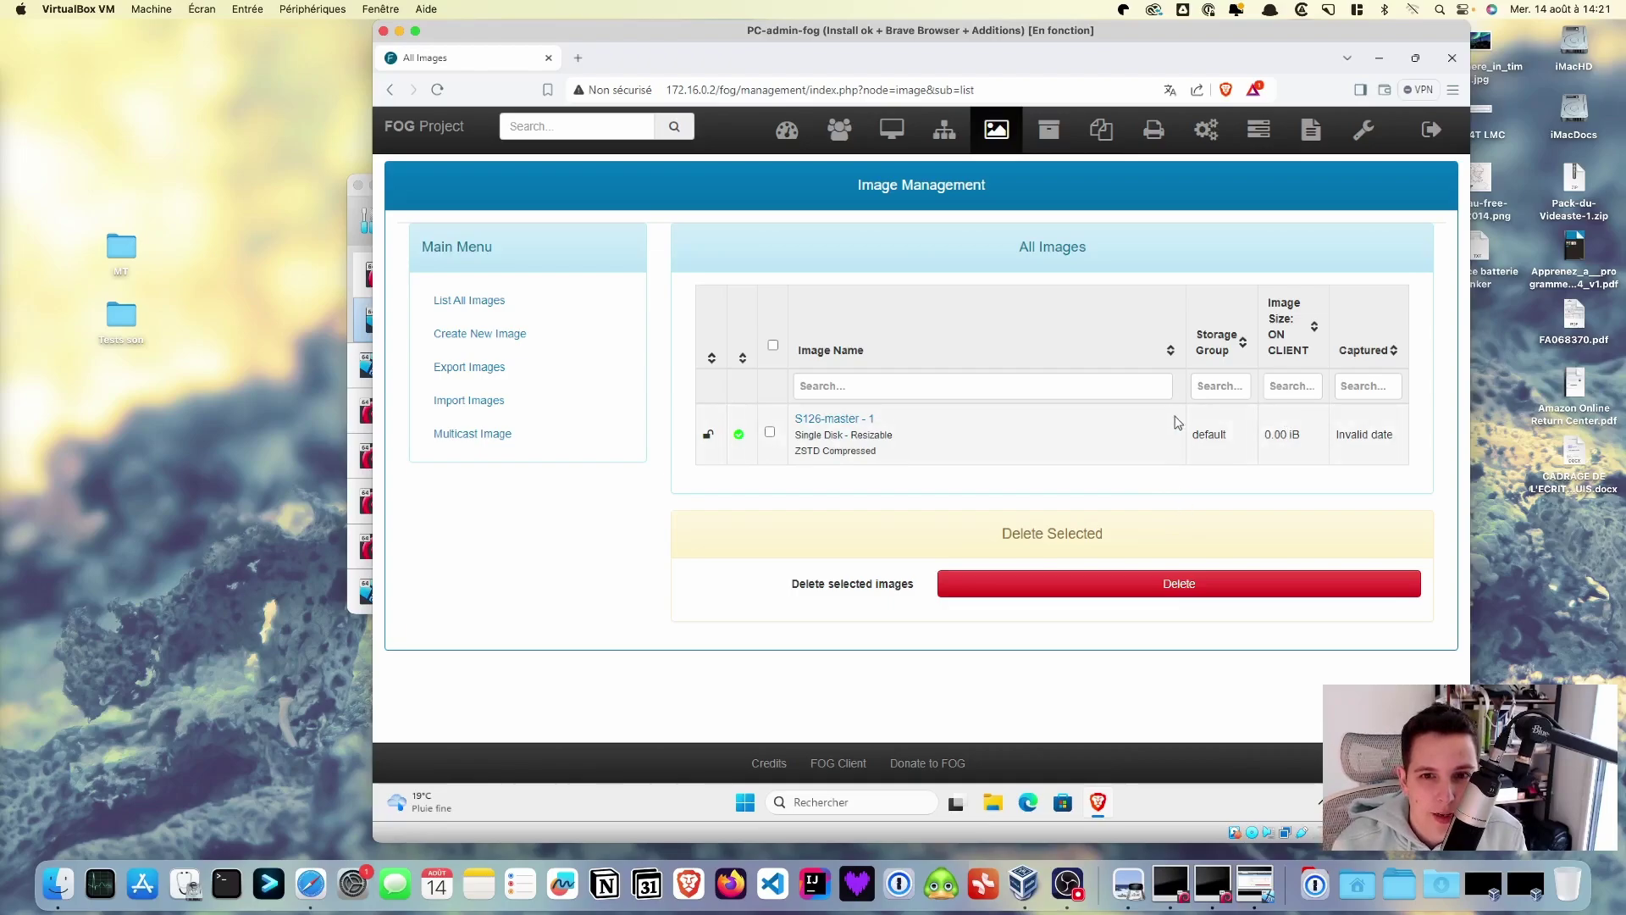
- Open Group Management from the FOG toolbar
{"action": "left_click", "coordinate": [953, 135]}
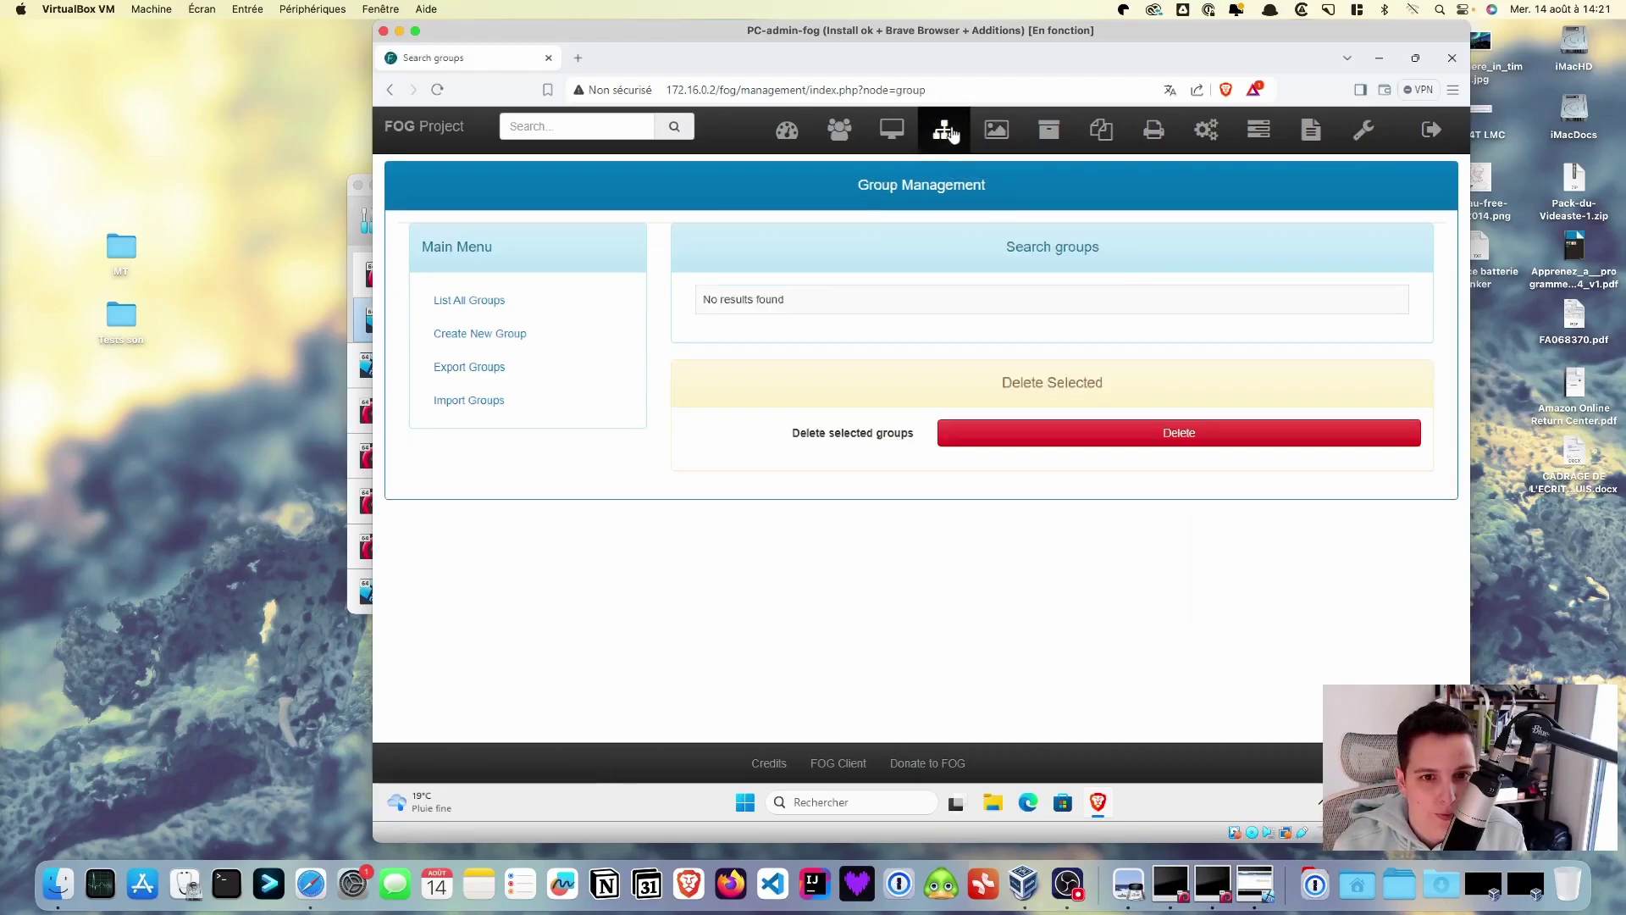
- Create a group named 'Salle 126', then return to the VirtualBox Manager window
{"action": "left_click", "coordinate": [513, 335]}
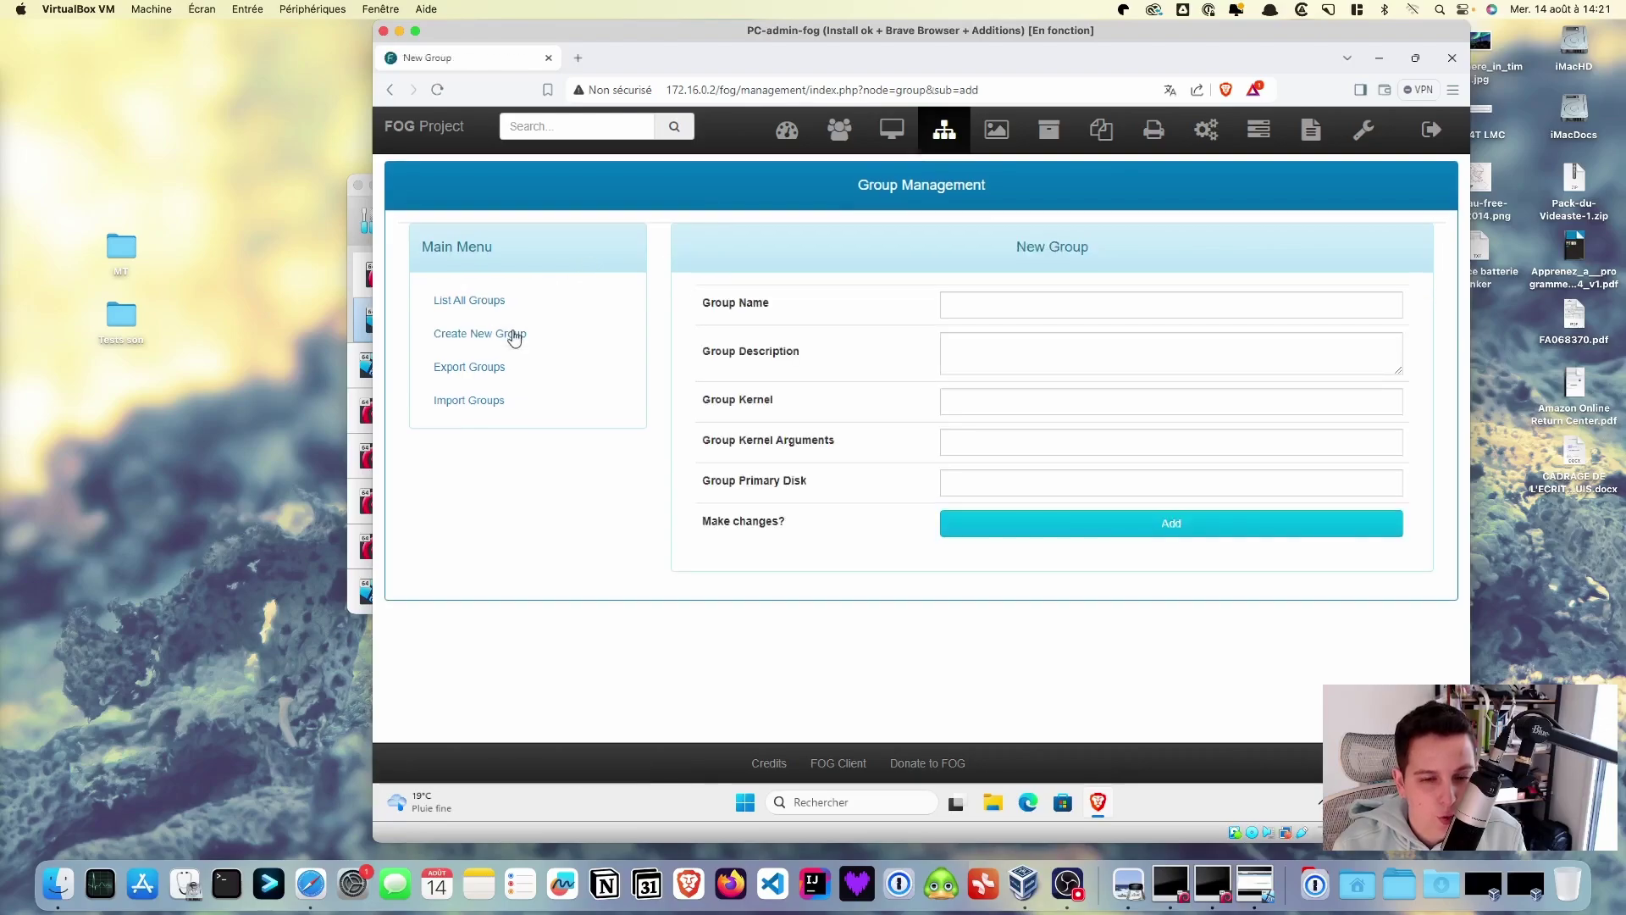
{"action": "left_click", "coordinate": [972, 304]}
{"action": "type", "text": "Salle 126"}
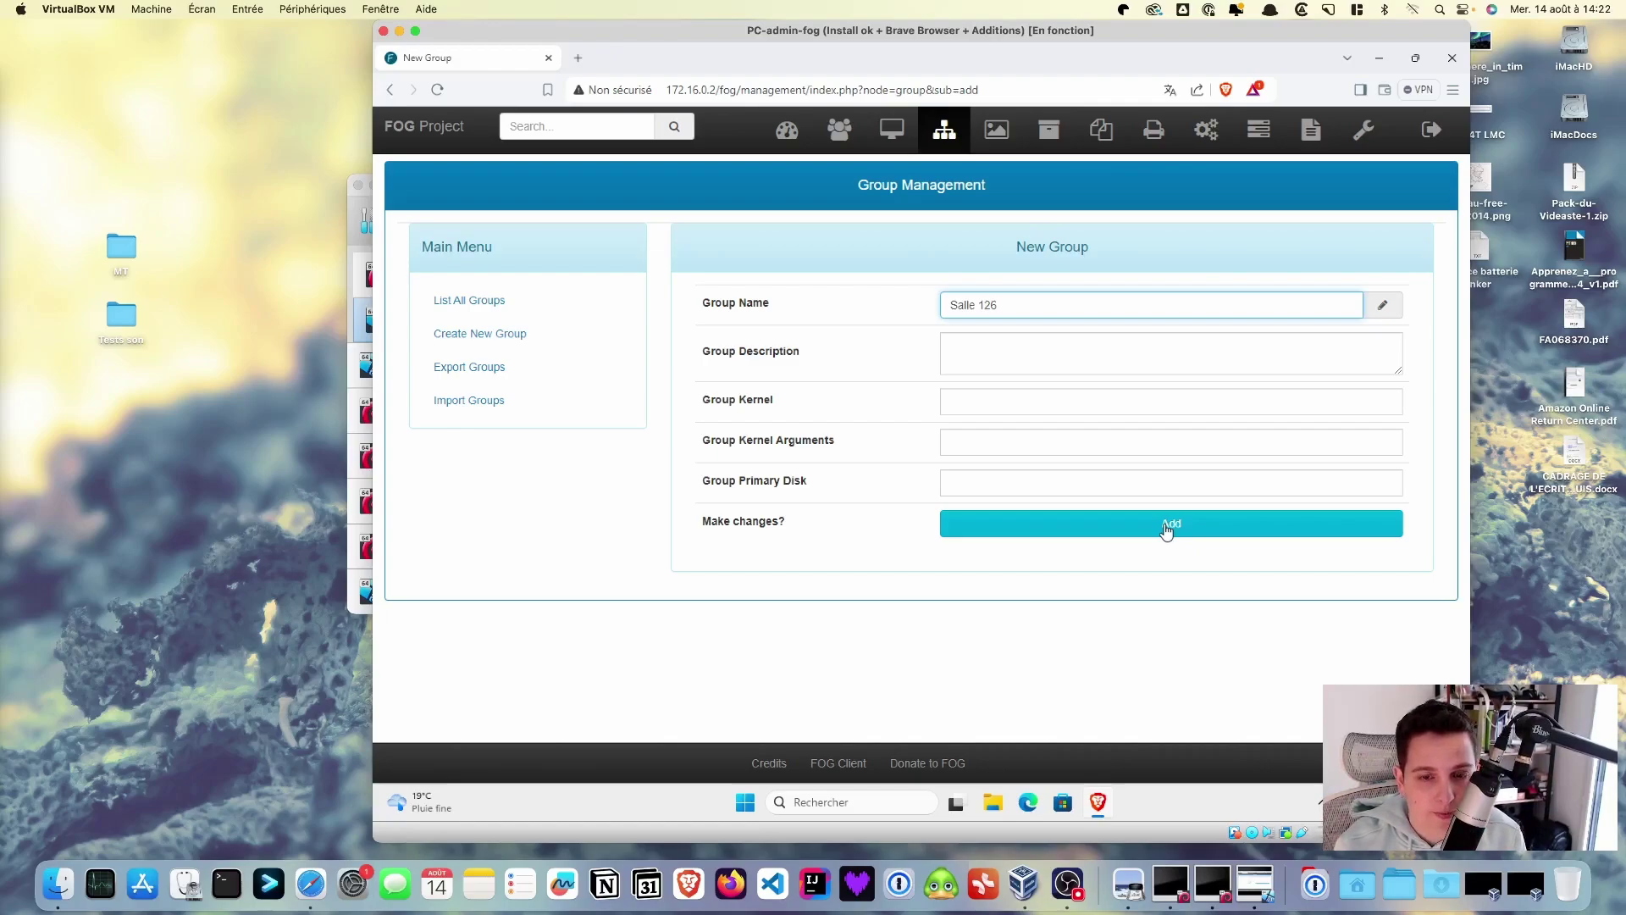
{"action": "left_click", "coordinate": [1166, 525]}
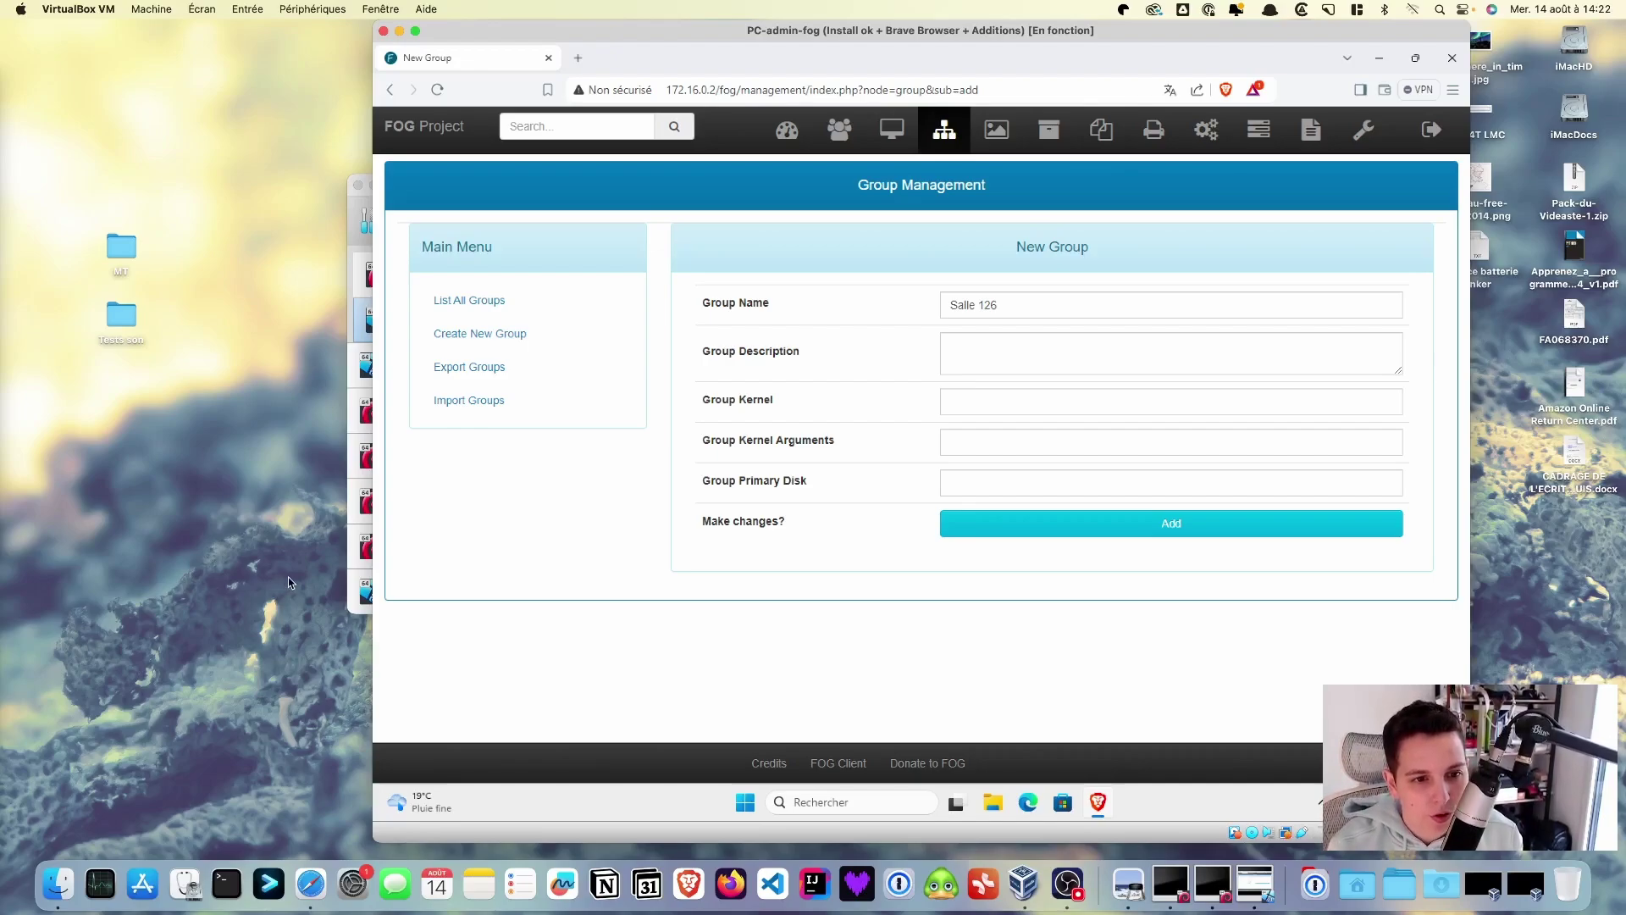
{"action": "left_click", "coordinate": [353, 585]}
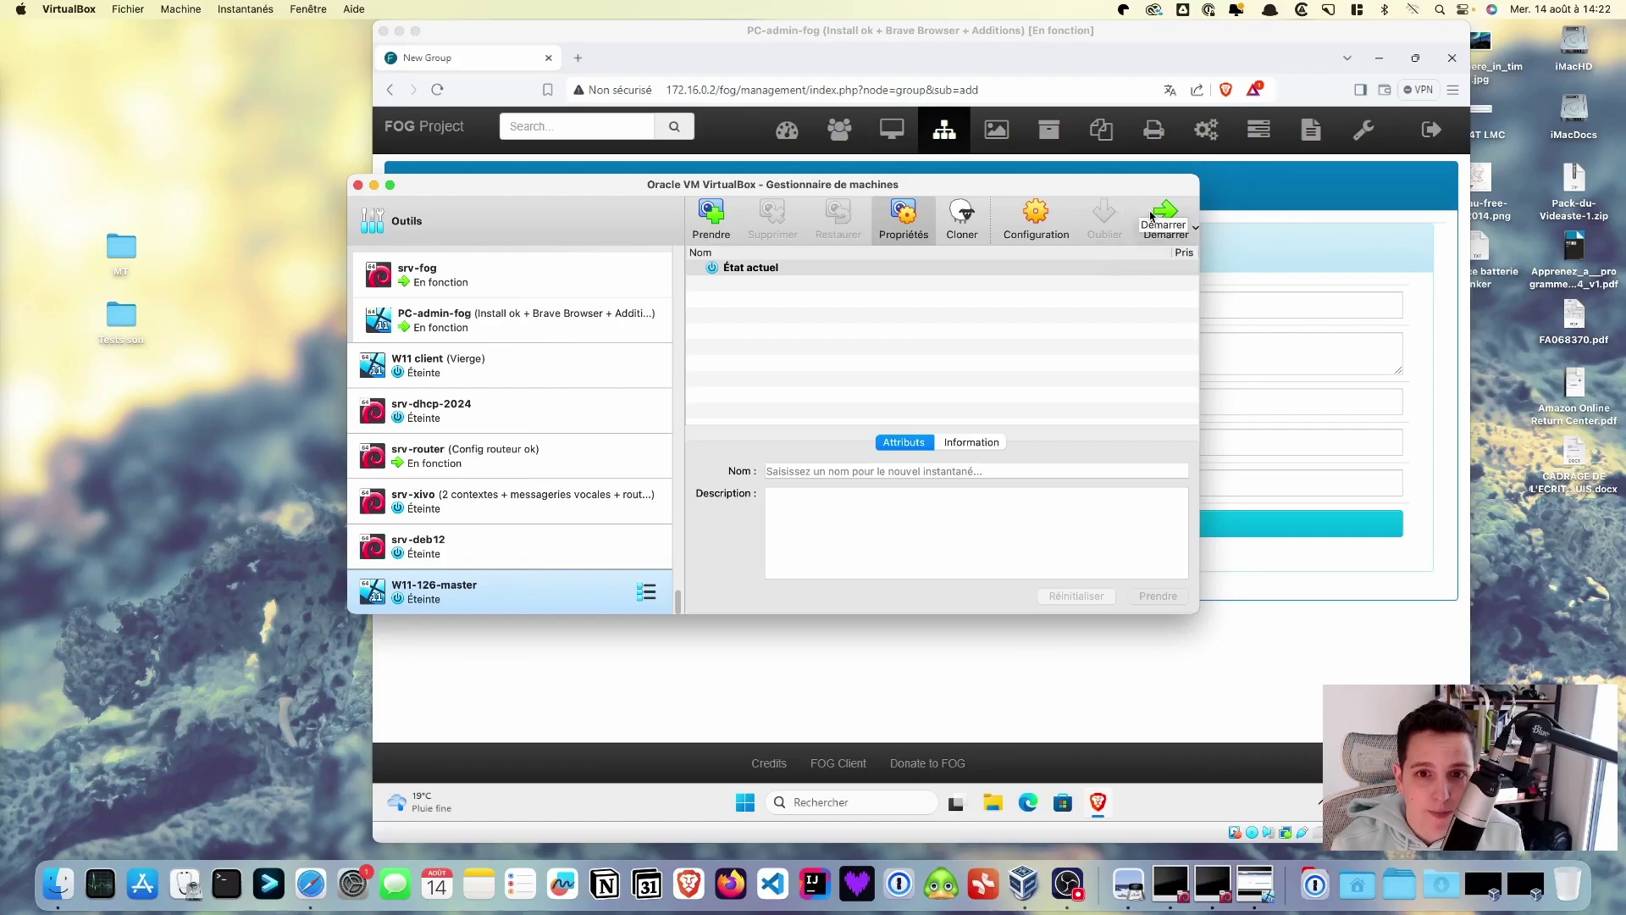
- Open W11-126-master's settings on Dossiers partagés and begin adding a shared folder
{"action": "left_click", "coordinate": [1039, 224]}
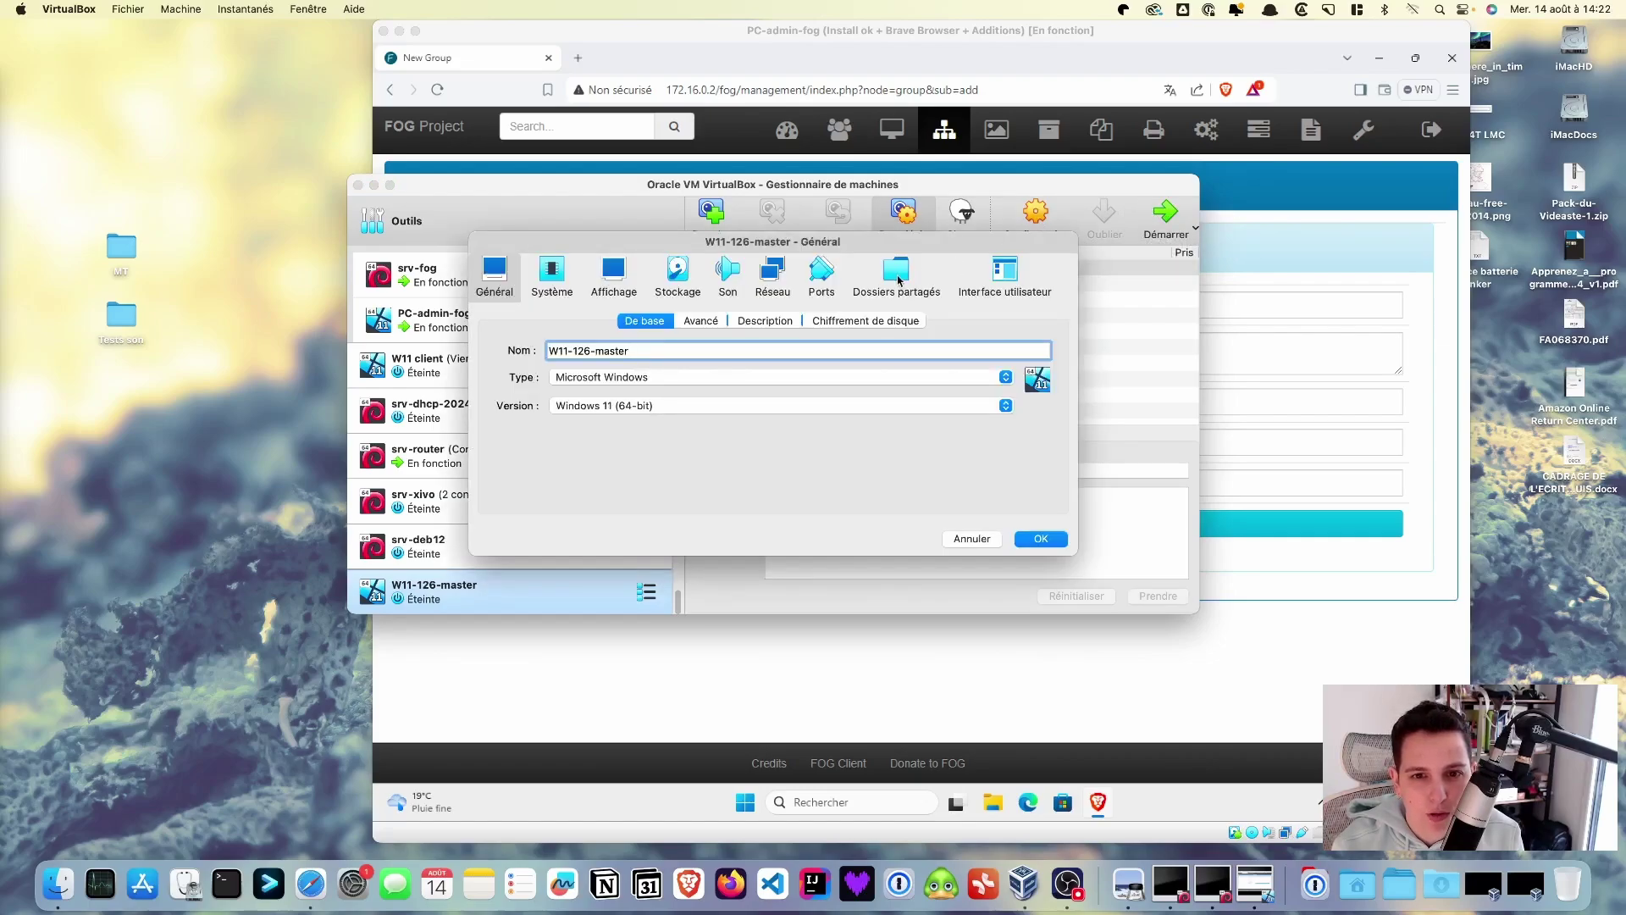
{"action": "left_click", "coordinate": [898, 277]}
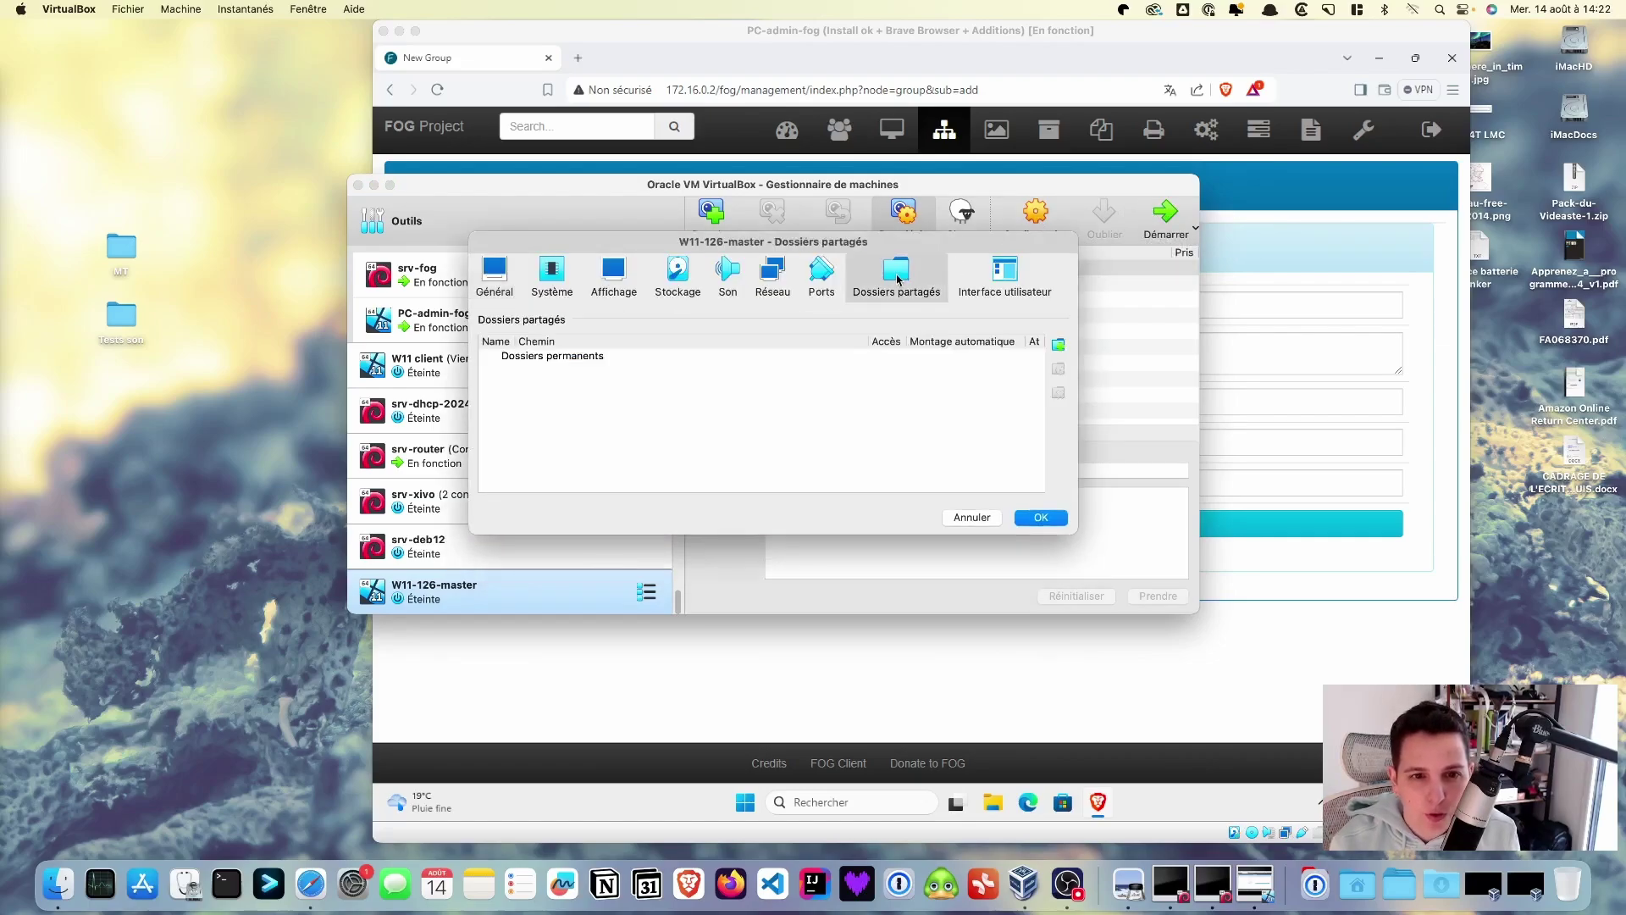
{"action": "left_click", "coordinate": [1058, 344]}
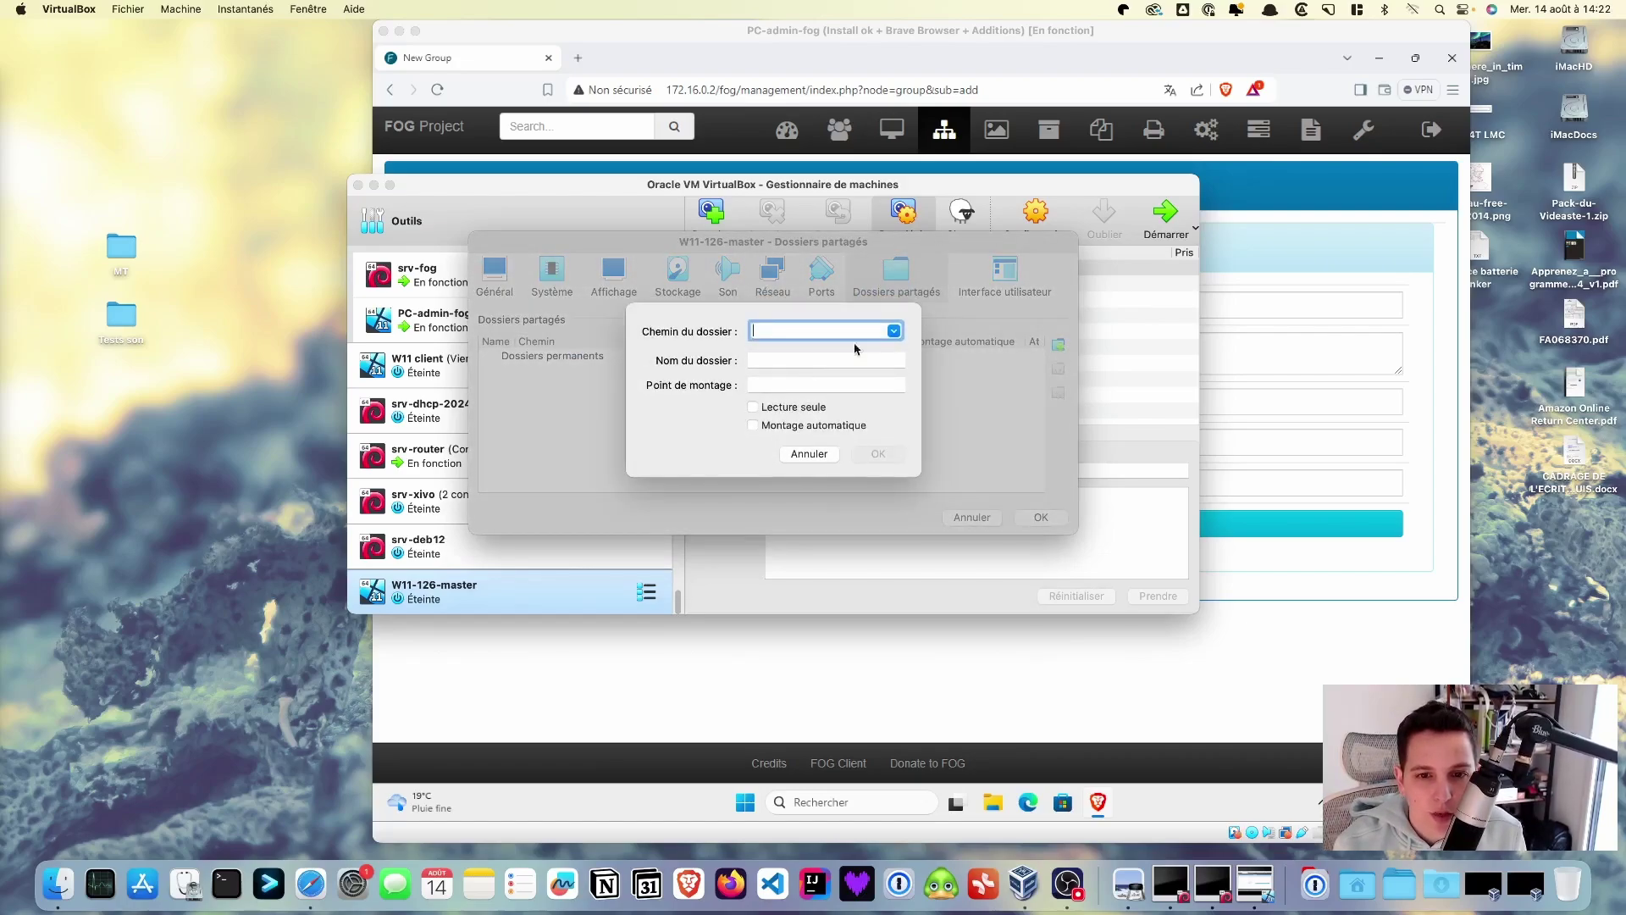
- Browse from Documents through the course folders to the logiciels à installer folder
{"action": "left_click", "coordinate": [894, 332]}
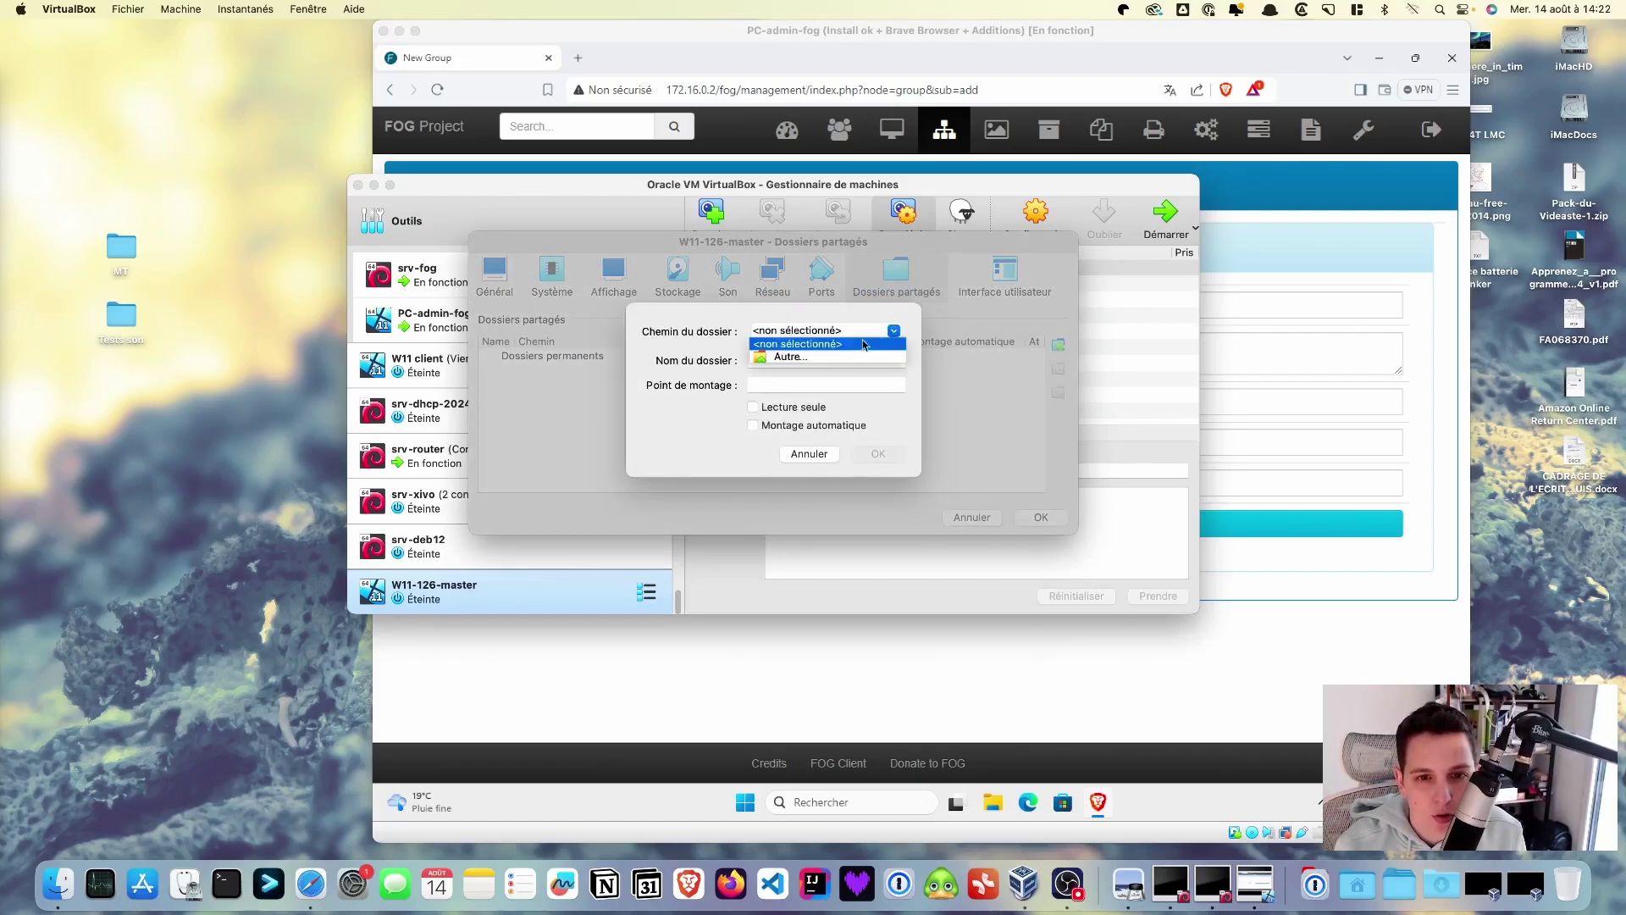
{"action": "left_click", "coordinate": [829, 357]}
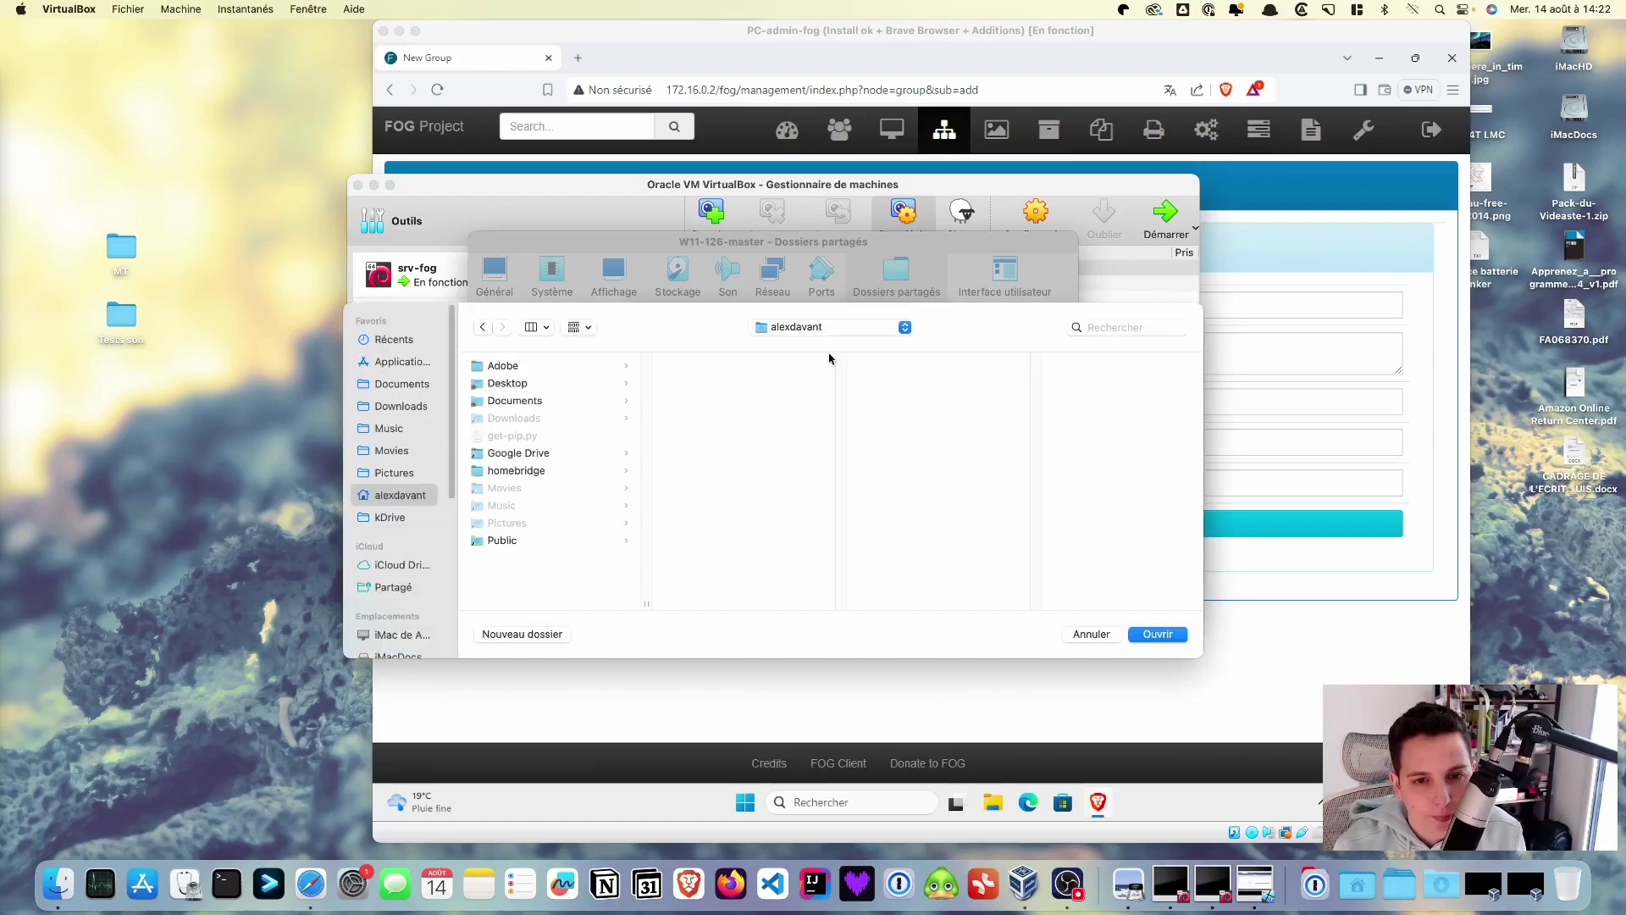
{"action": "left_click", "coordinate": [513, 404]}
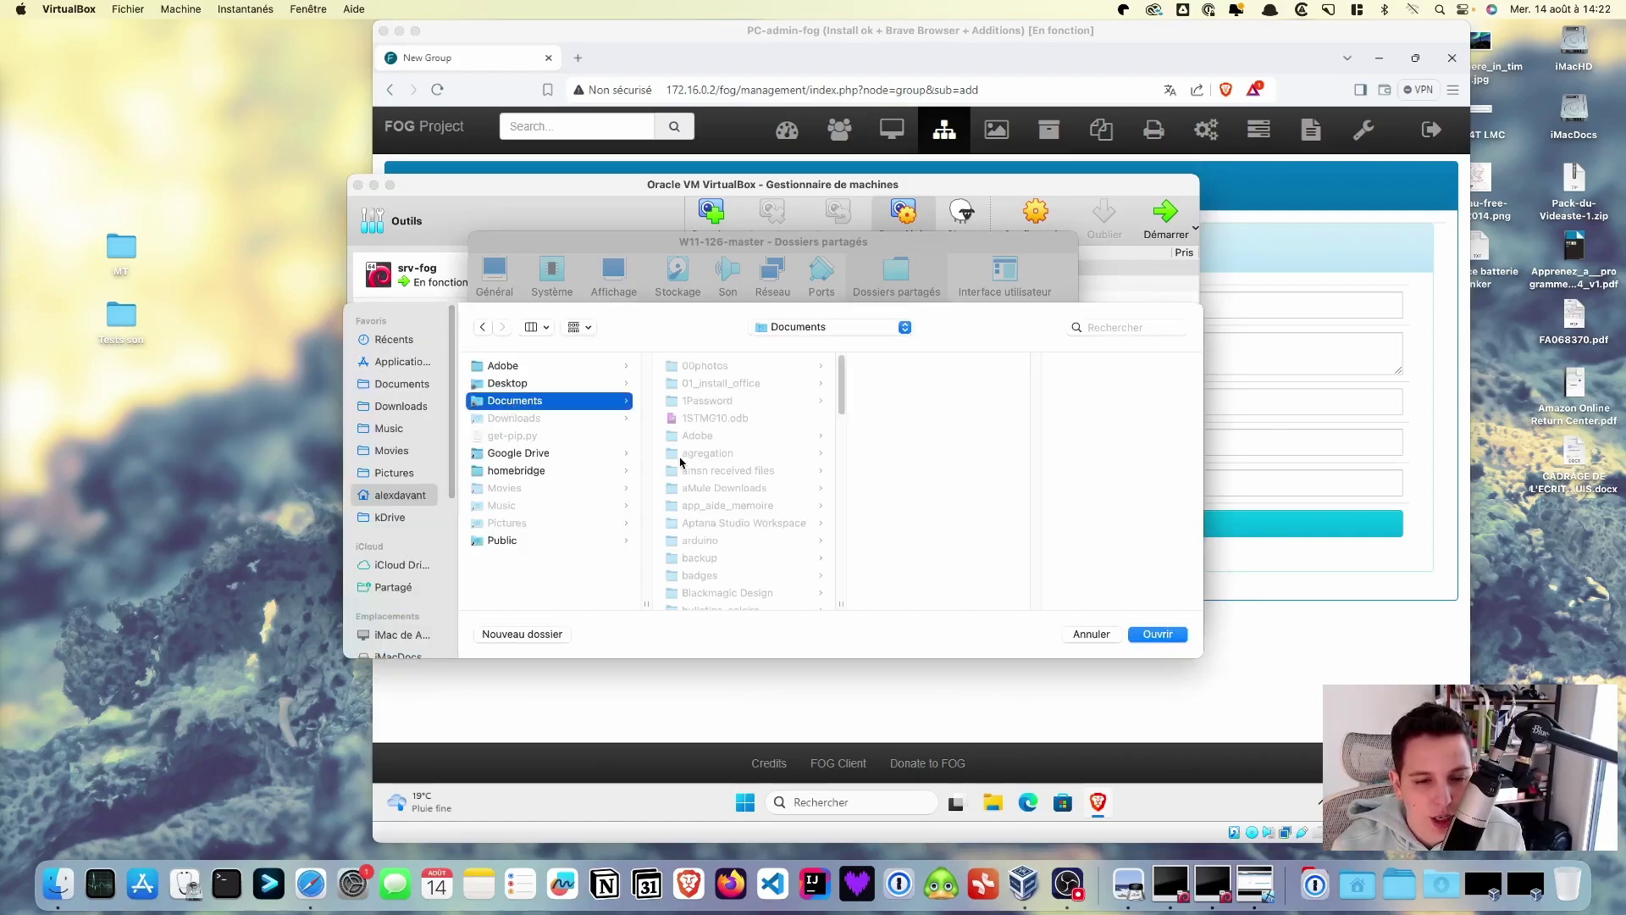
{"action": "scroll", "coordinate": [724, 487], "scroll_direction": "down", "scroll_amount": 4}
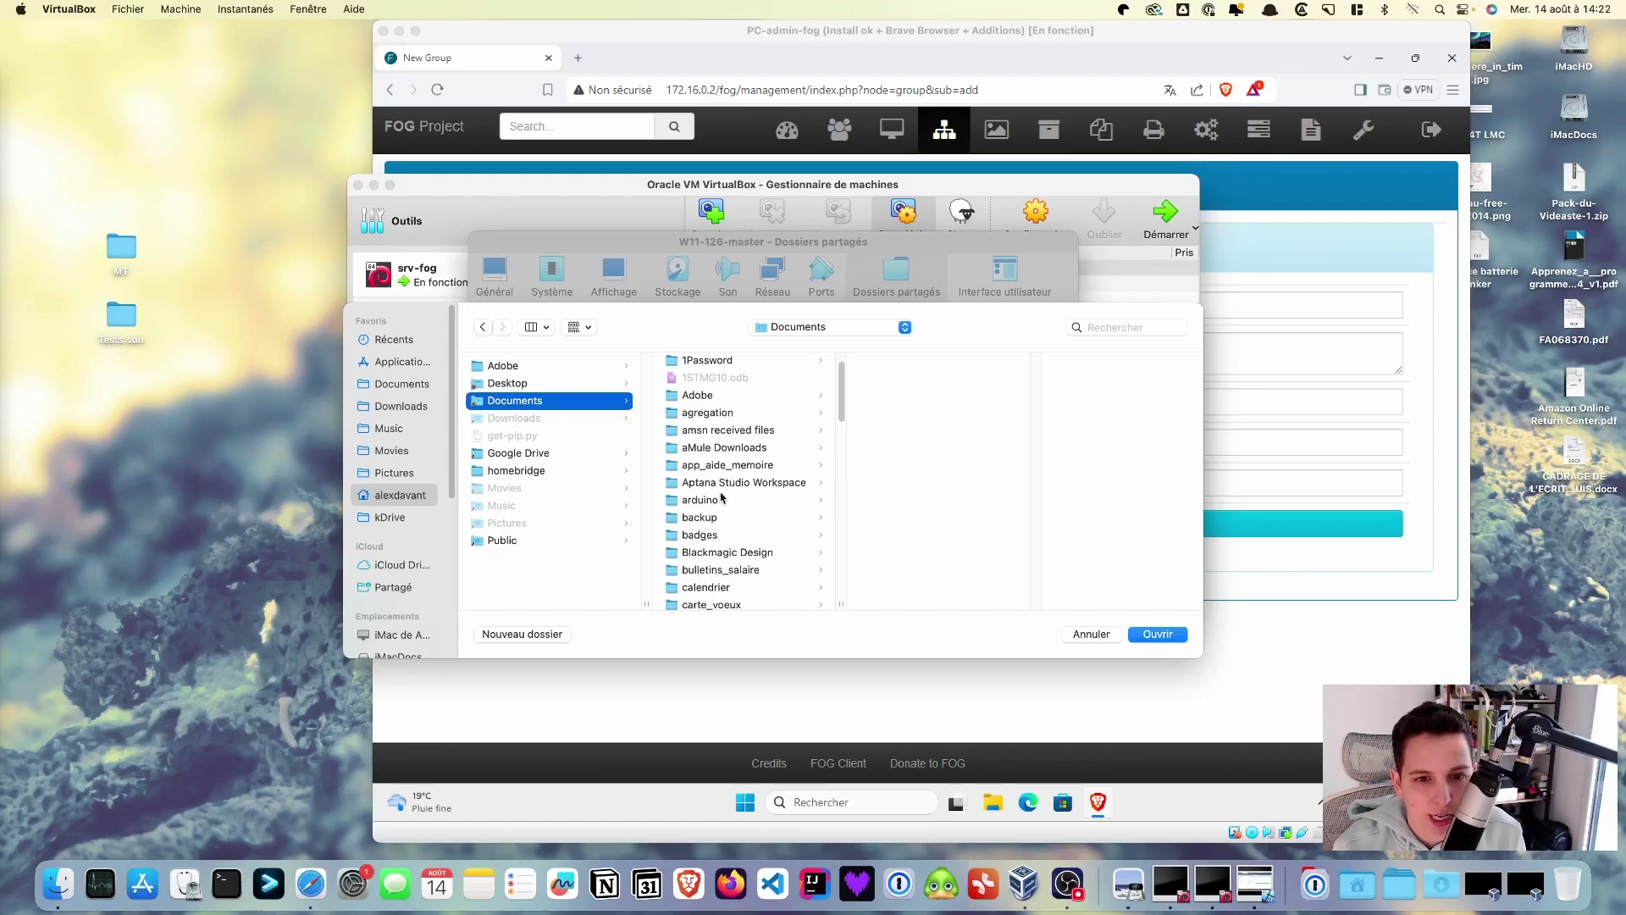
{"action": "left_click", "coordinate": [696, 556]}
{"action": "left_click", "coordinate": [881, 497]}
{"action": "left_click", "coordinate": [1076, 392]}
{"action": "left_click", "coordinate": [1080, 500]}
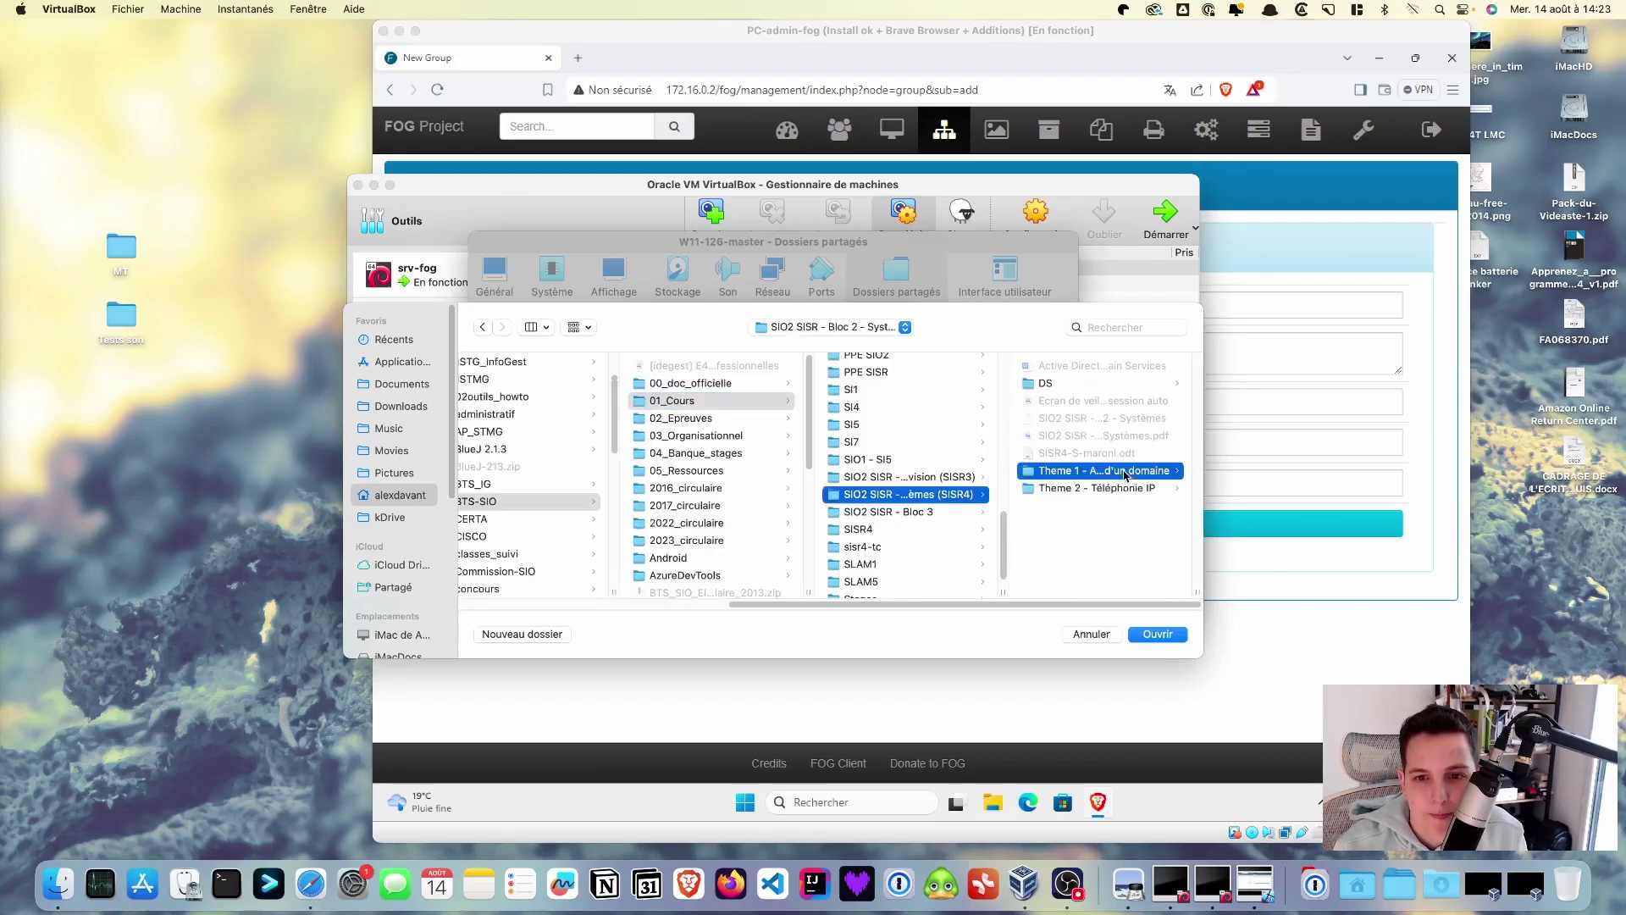
{"action": "left_click", "coordinate": [1080, 470]}
{"action": "left_click", "coordinate": [1080, 435]}
{"action": "left_click", "coordinate": [1084, 512]}
- Select logiciels à installer as the path, enable Montage automatique, and confirm
{"action": "left_click", "coordinate": [1157, 634]}
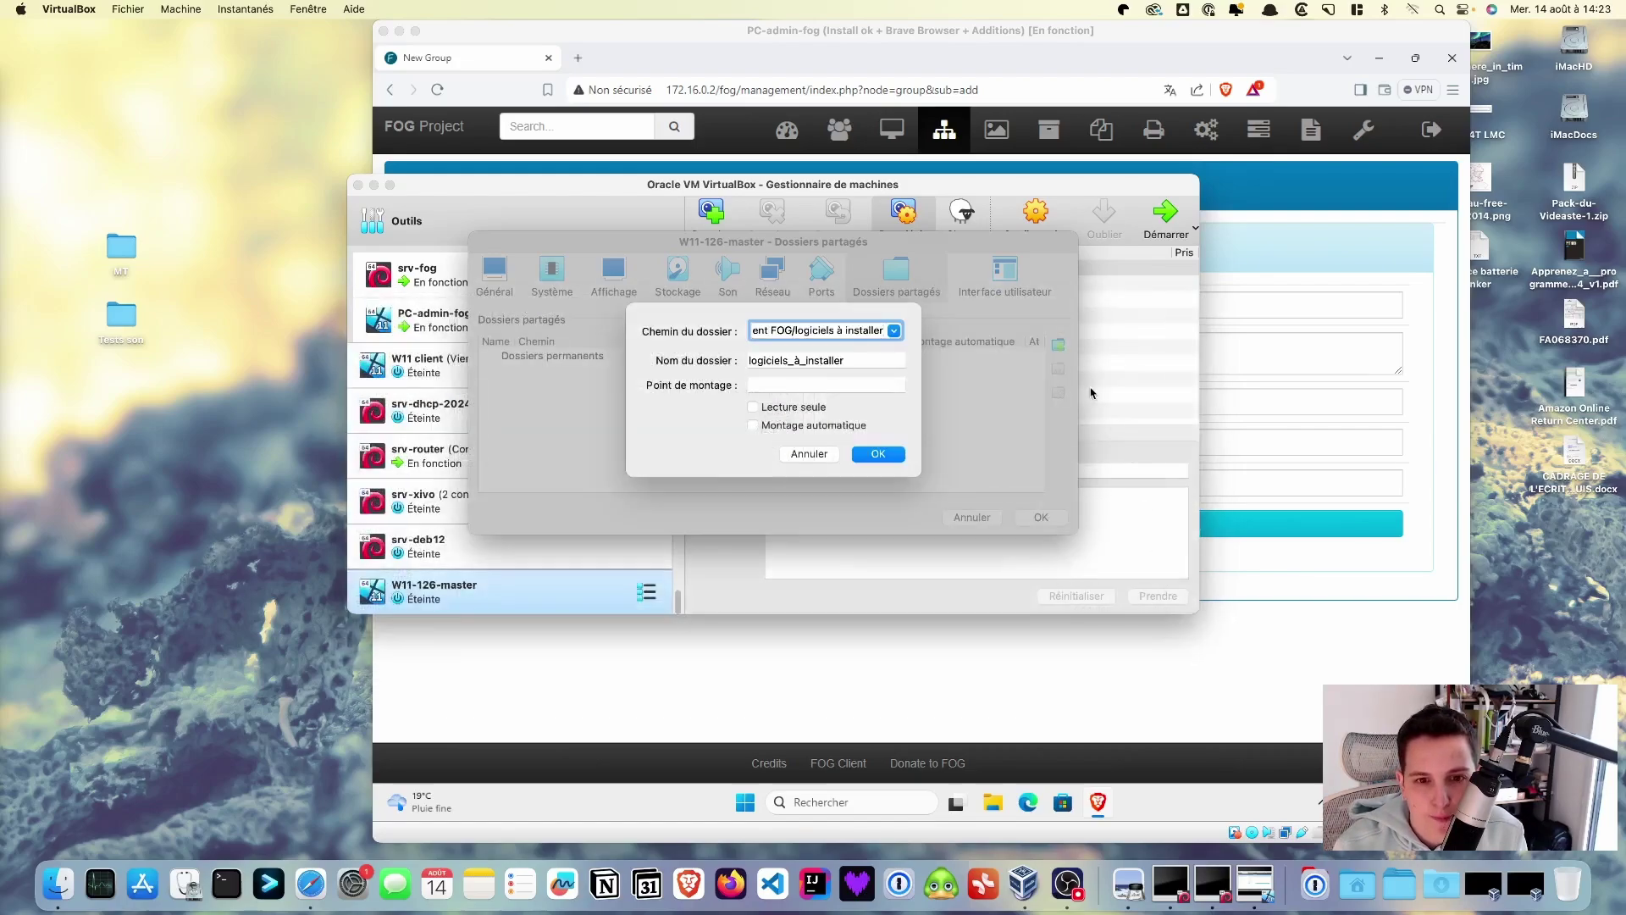
{"action": "left_click", "coordinate": [822, 427]}
{"action": "left_click", "coordinate": [885, 455]}
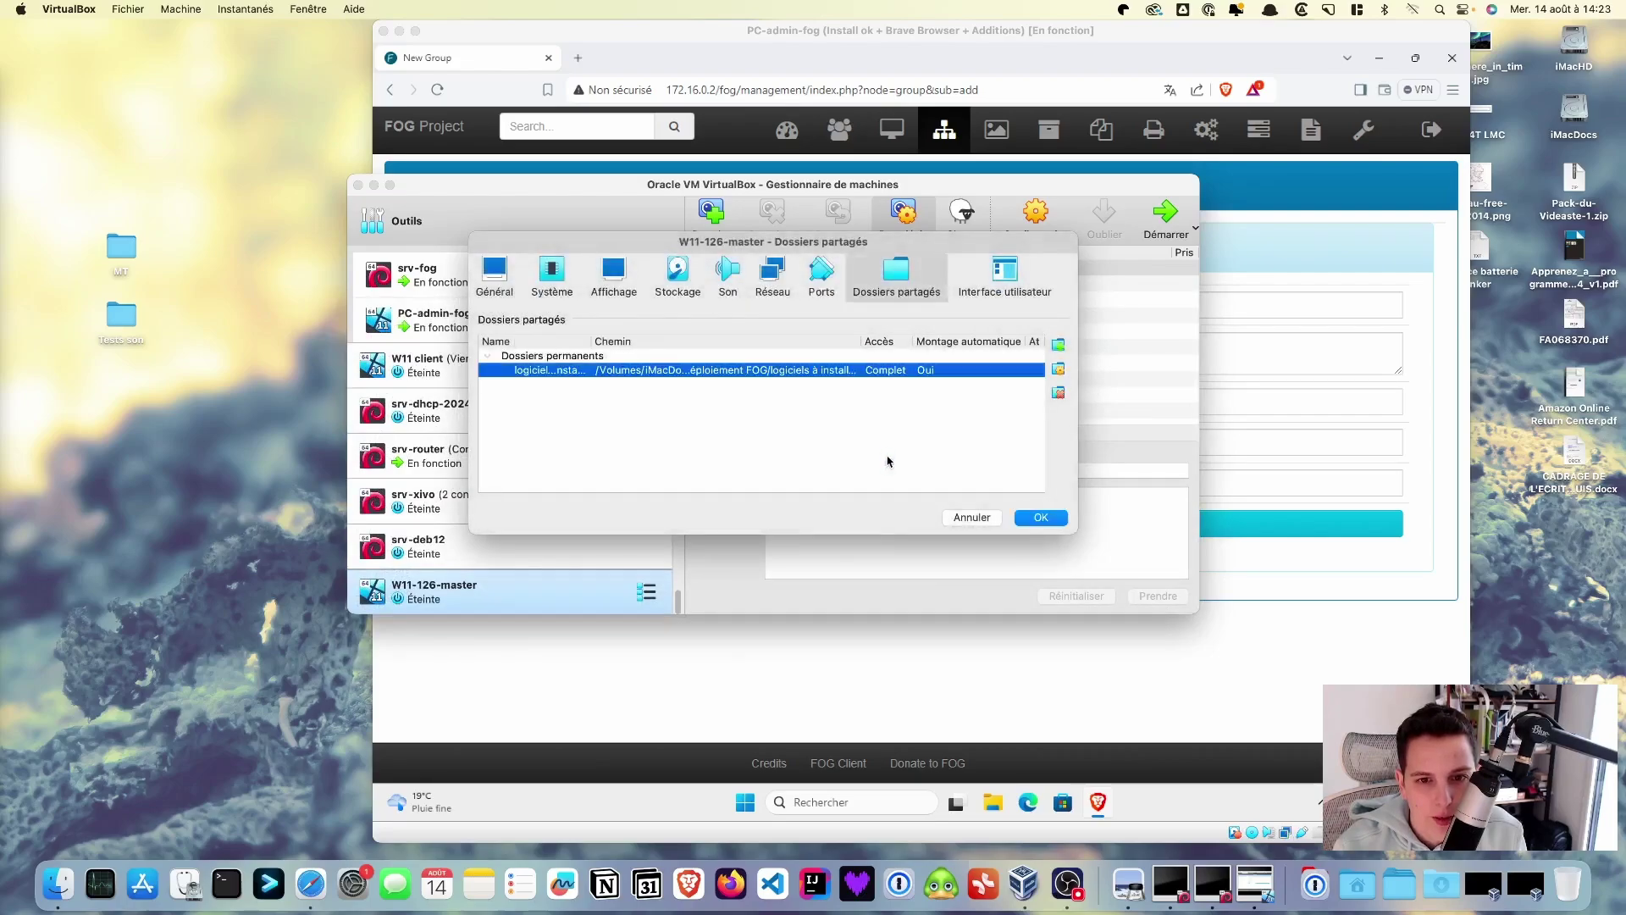
- Save the settings, start W11-126-master, and sign in to the Windows desktop
{"action": "left_click", "coordinate": [1038, 518]}
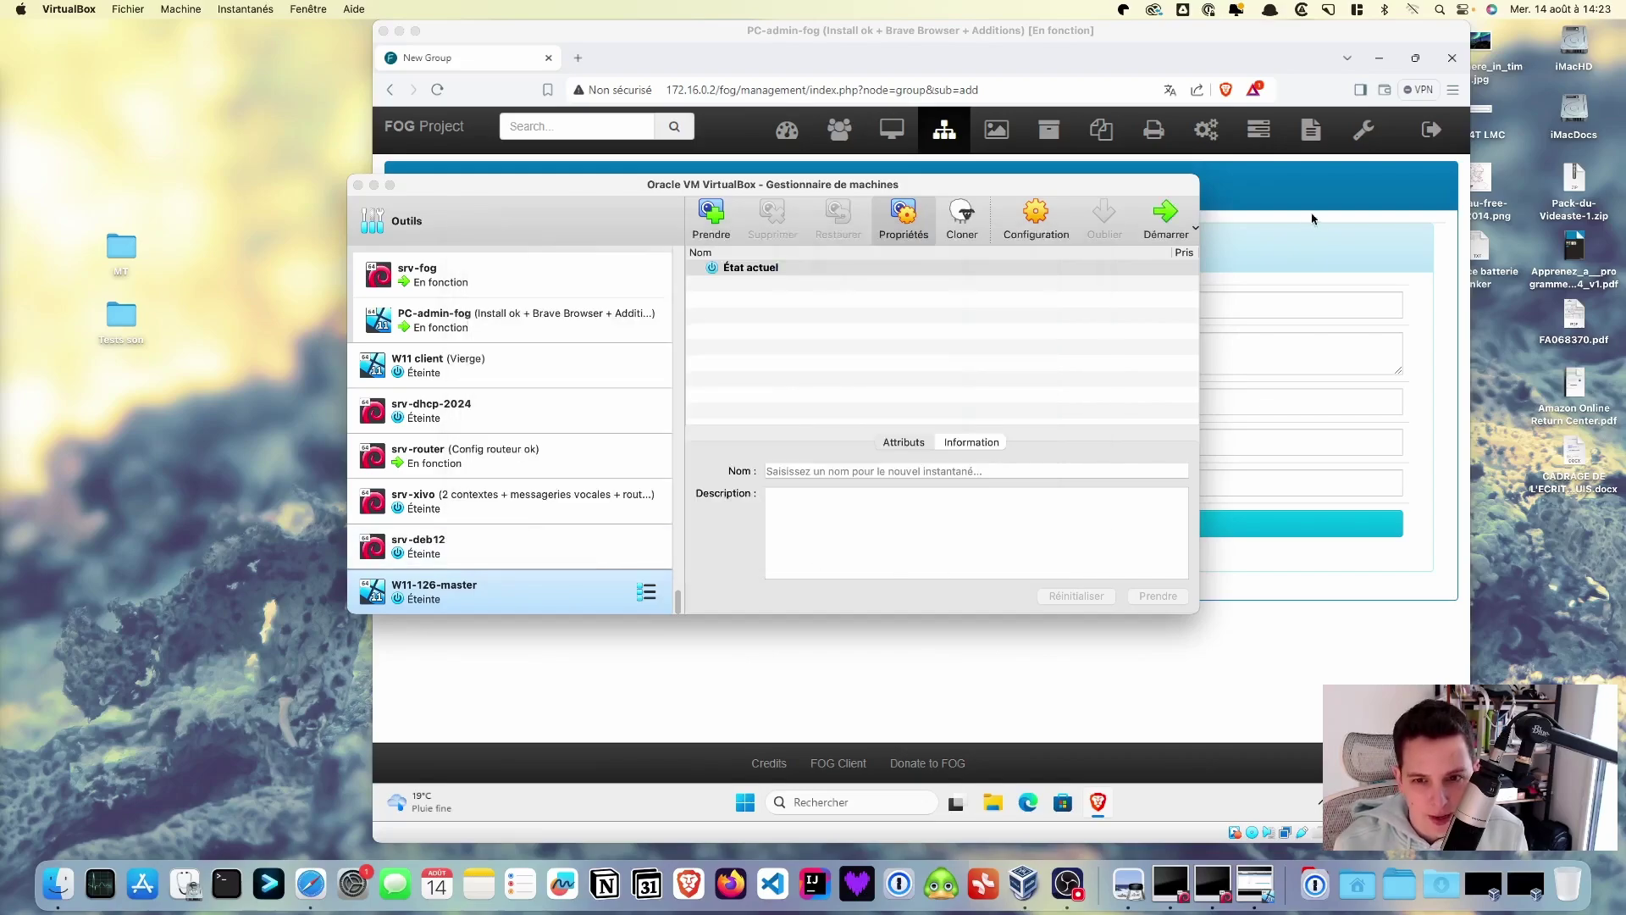
{"action": "left_click", "coordinate": [1167, 216]}
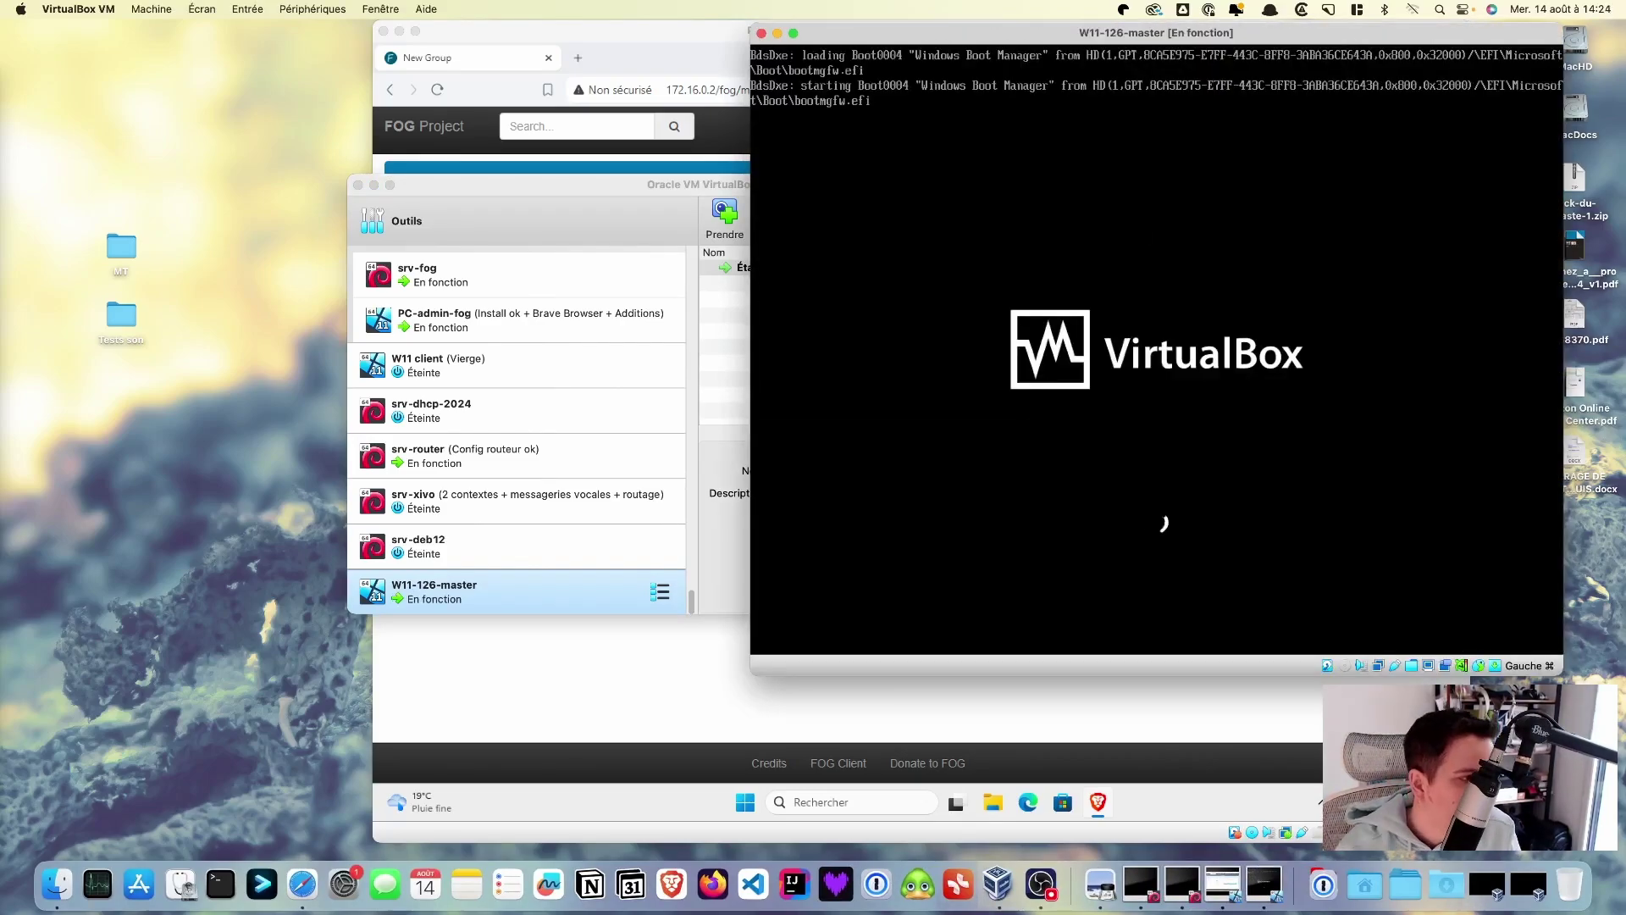
{"action": "key", "text": "super+Tab"}
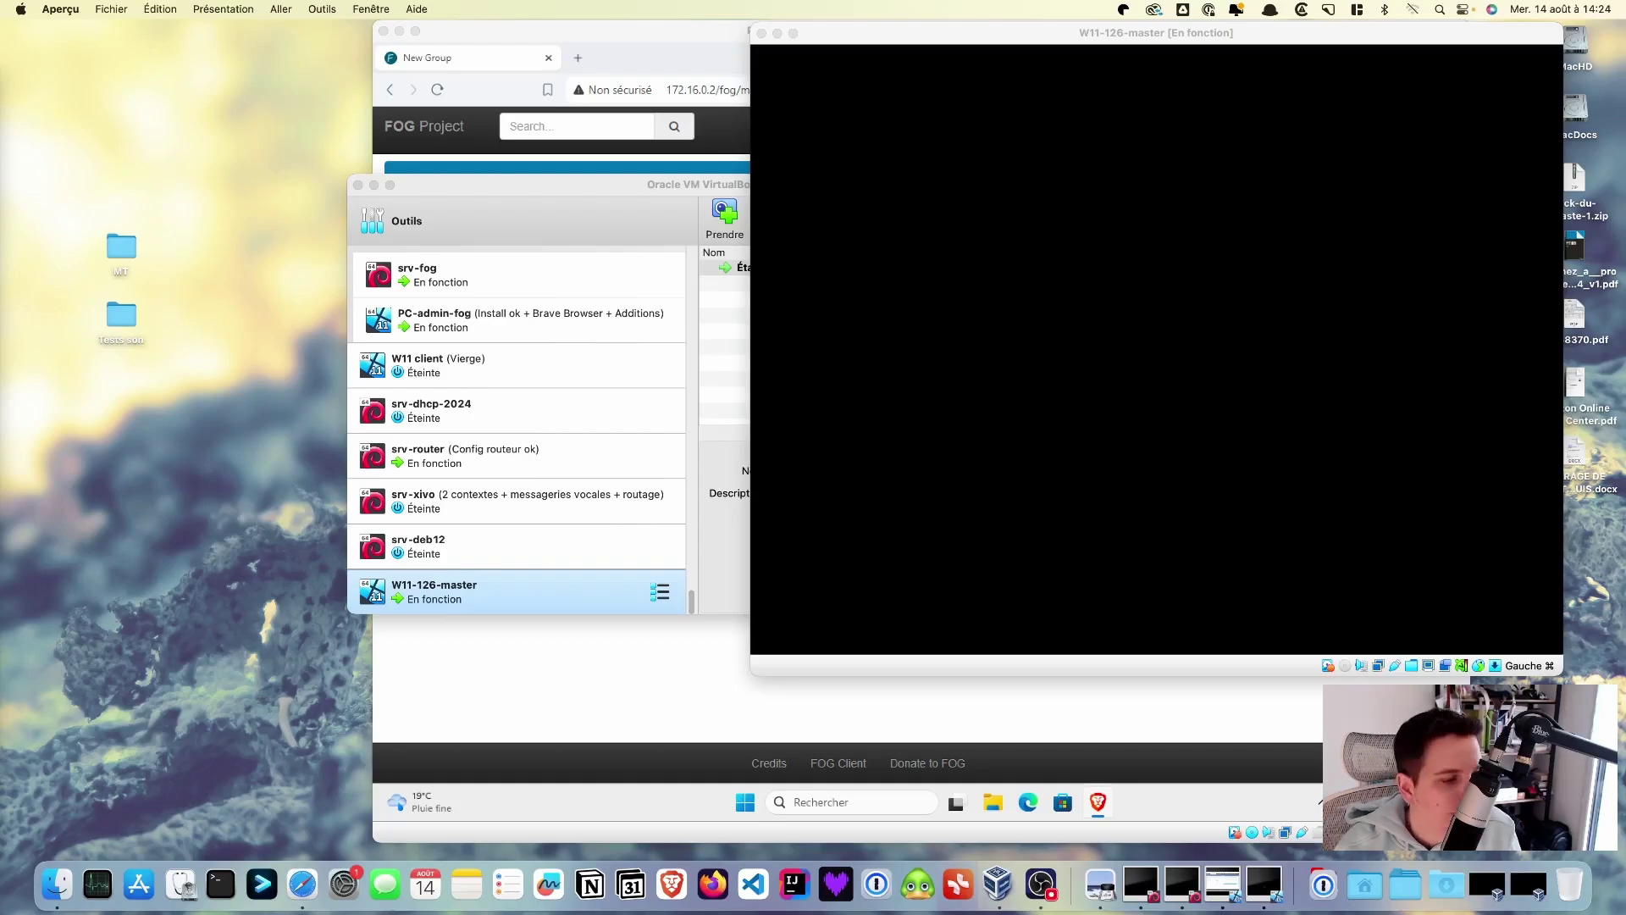
{"action": "key", "text": "super+Tab"}
{"action": "key", "text": "Return"}
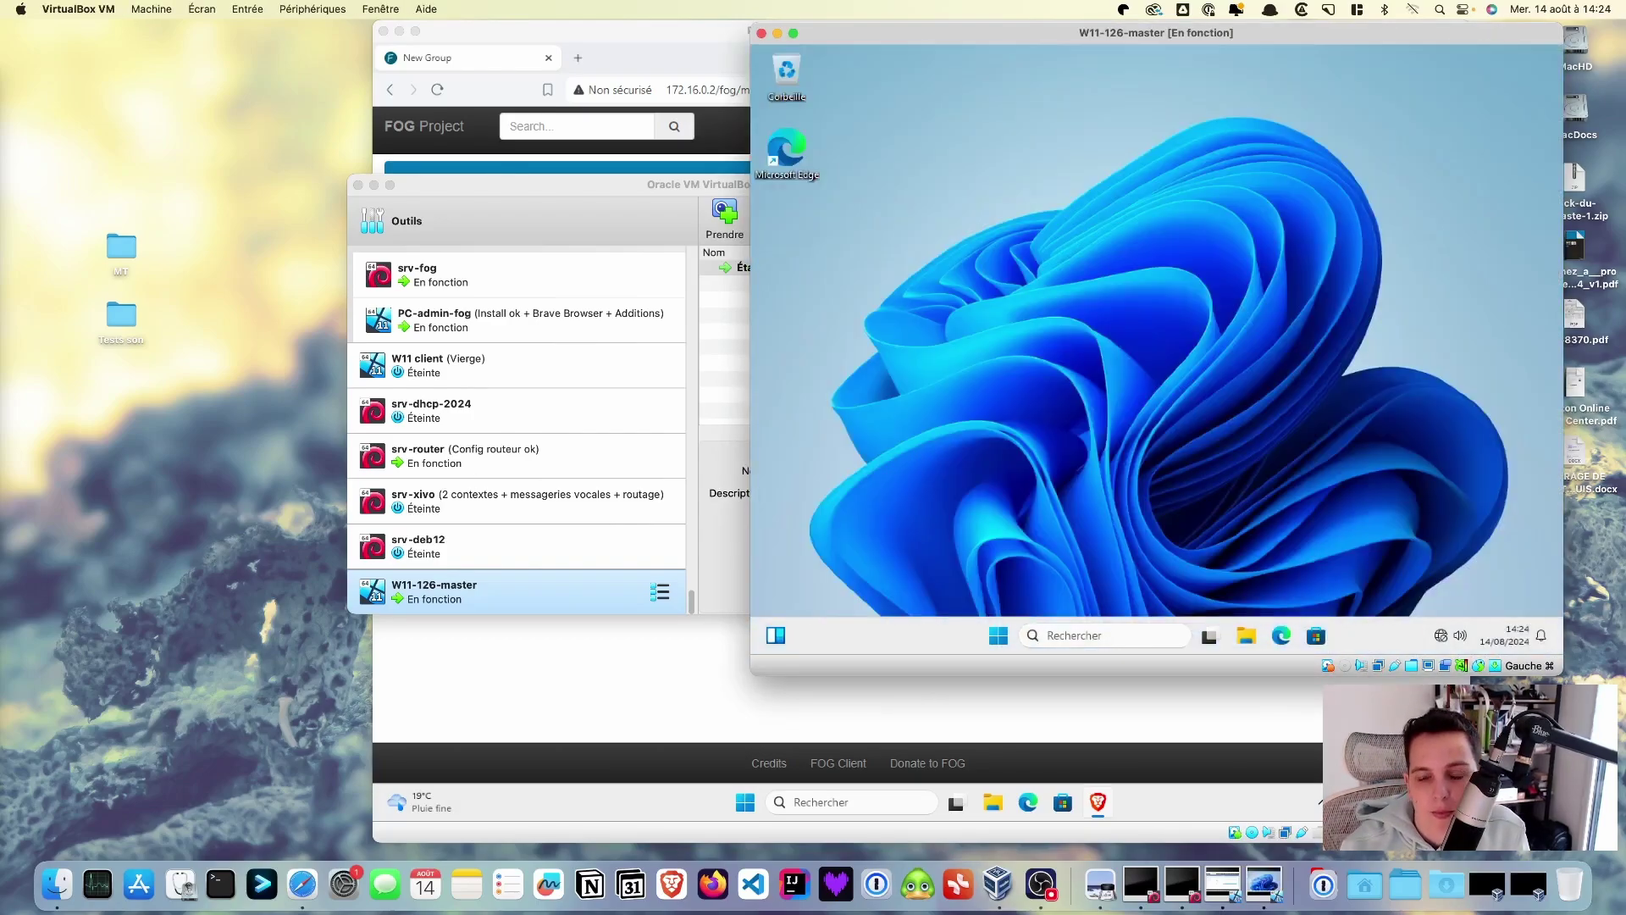
- Open File Explorer in the VM and view the Ce PC drives
{"action": "key", "text": "super+e"}
{"action": "left_click", "coordinate": [910, 503]}
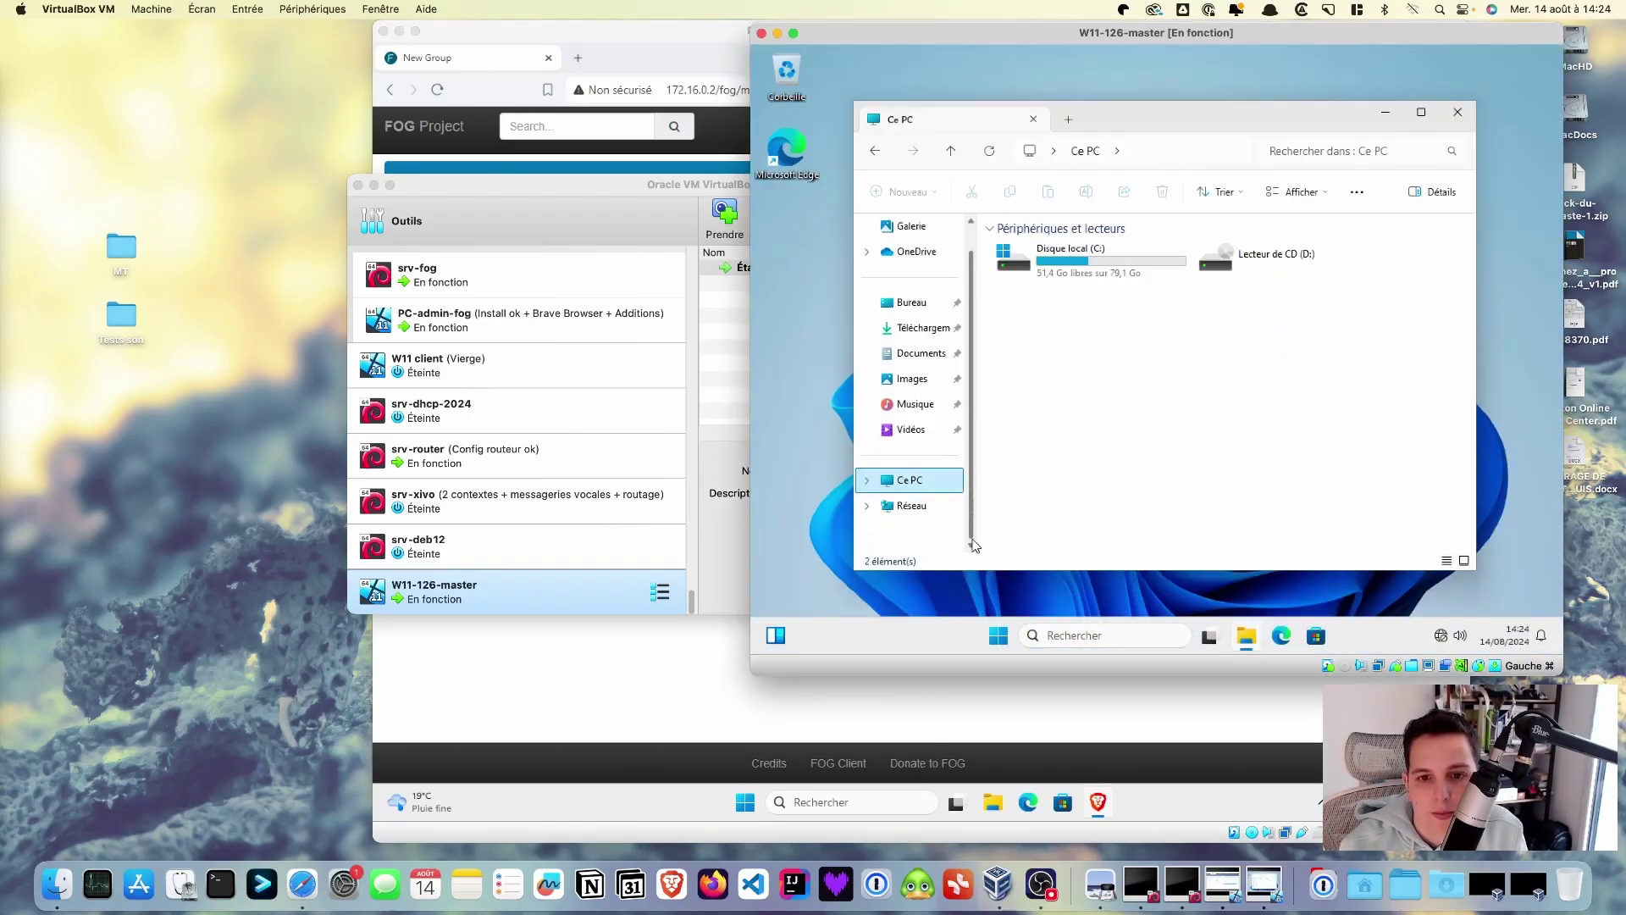
{"action": "left_click", "coordinate": [929, 517]}
{"action": "left_click", "coordinate": [929, 506]}
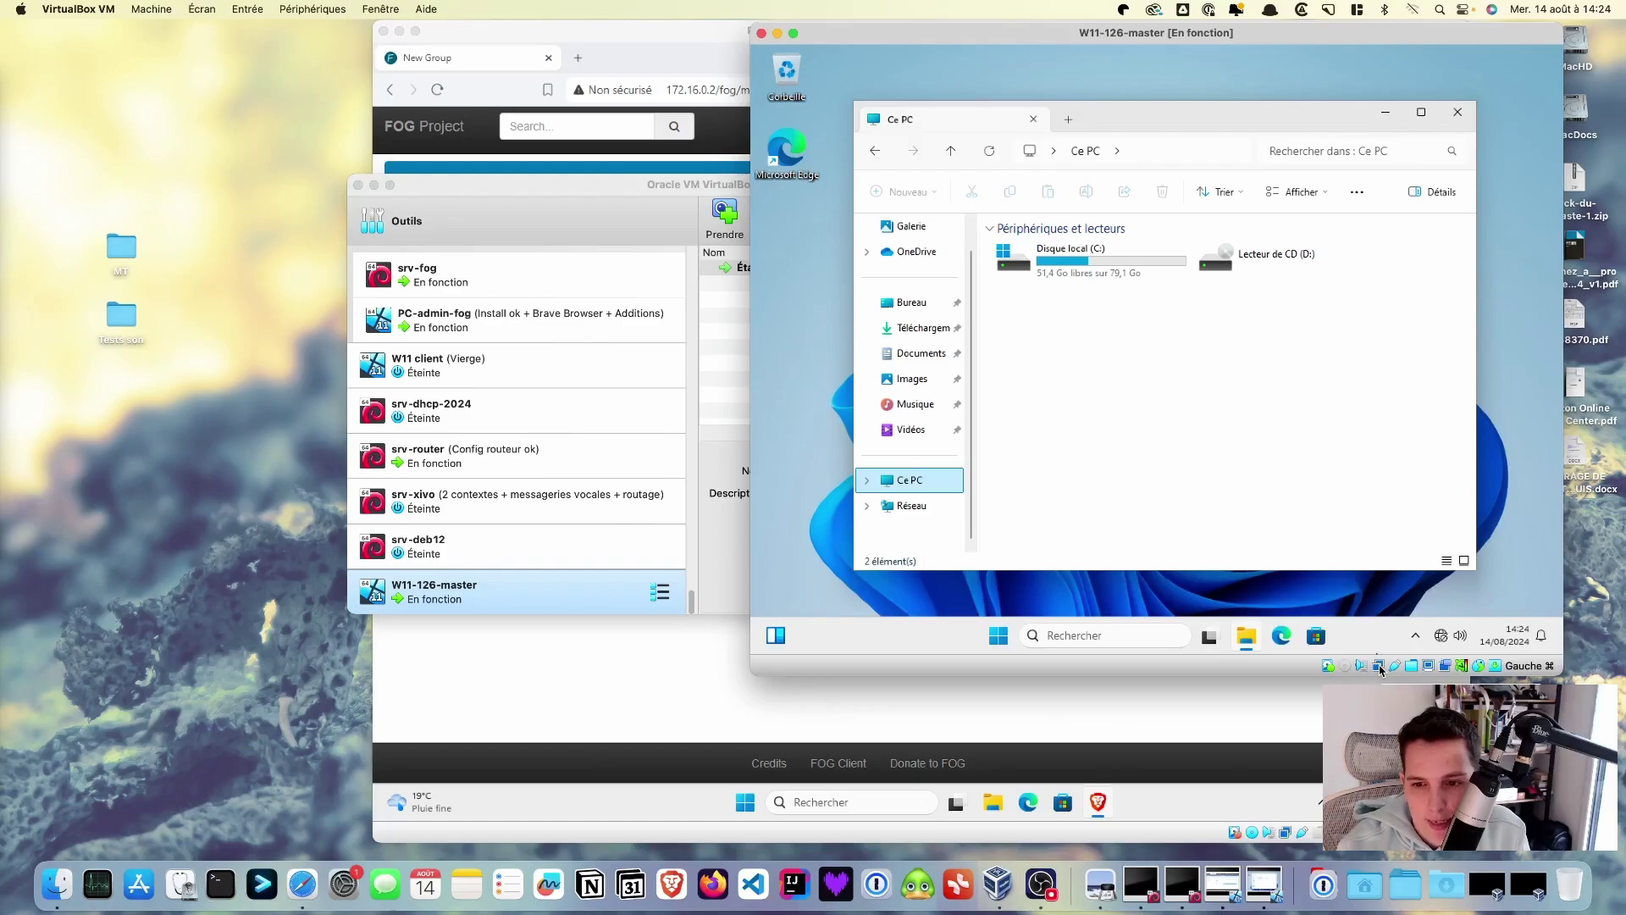
- Check the running VM's shared folder settings and read the Guest Additions inactive notice
{"action": "left_click", "coordinate": [1412, 667]}
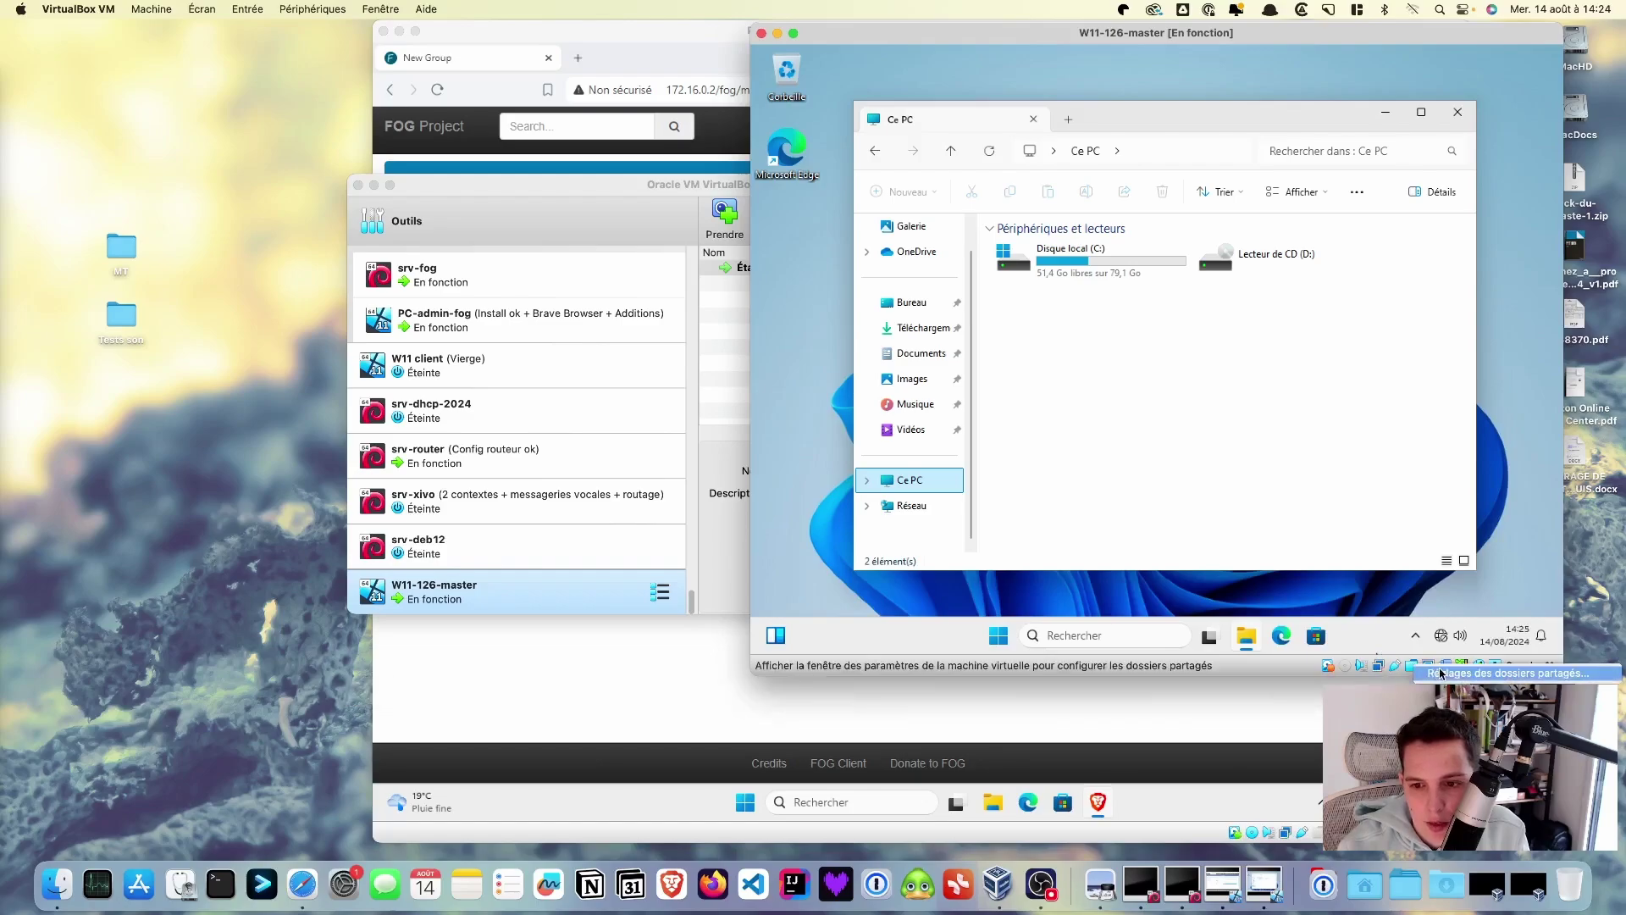
{"action": "left_click", "coordinate": [1440, 673]}
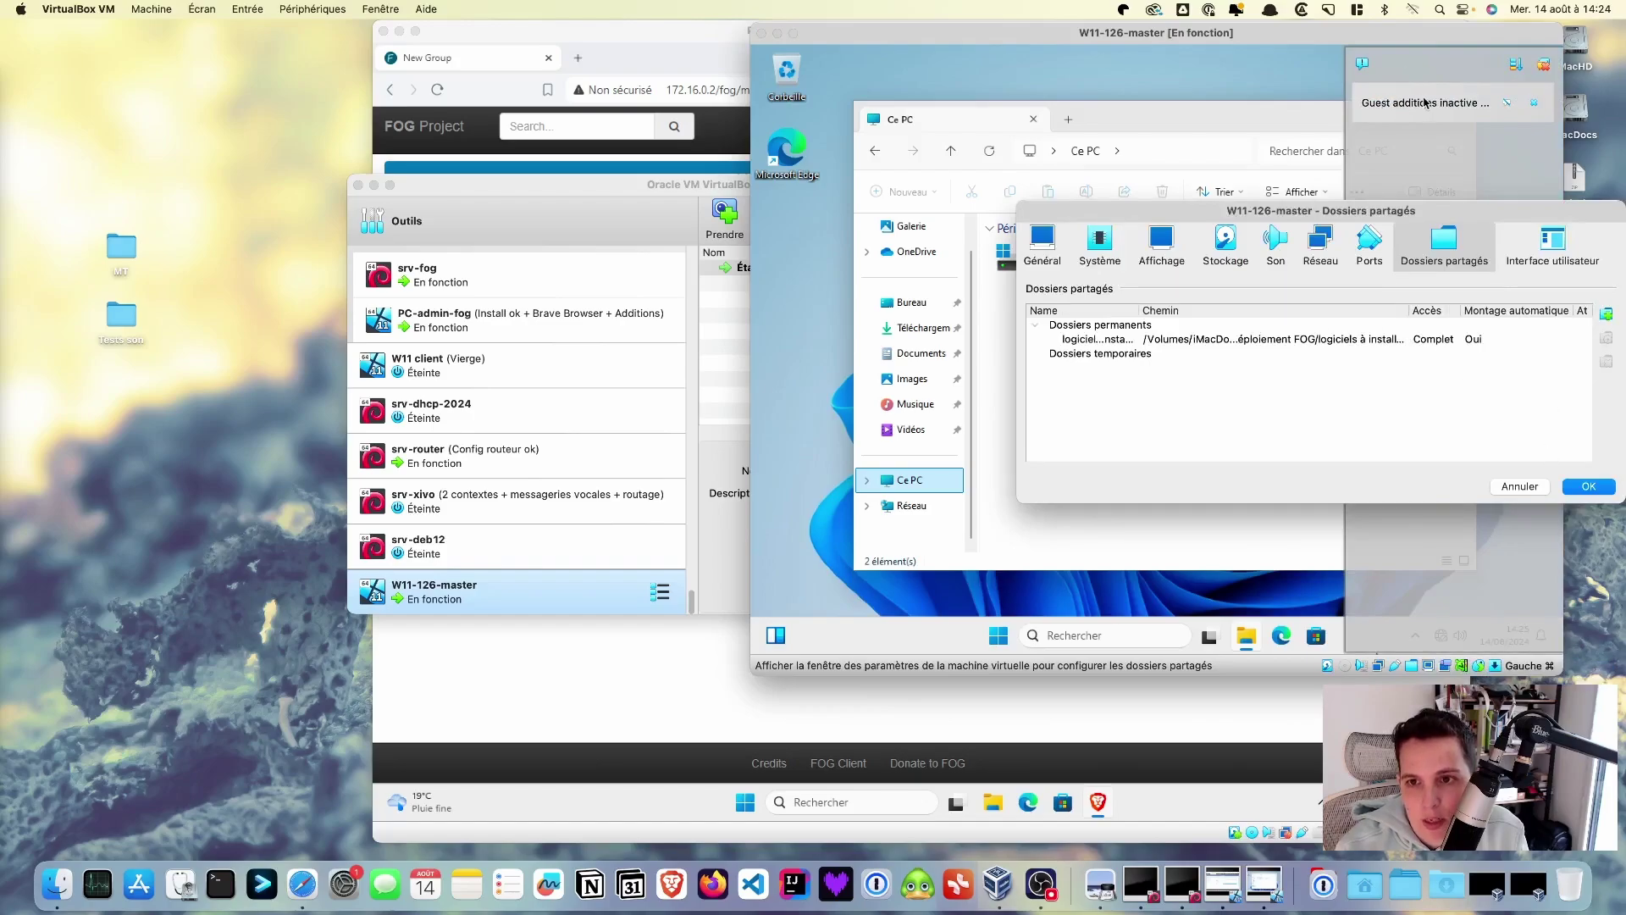
{"action": "left_click", "coordinate": [1577, 486]}
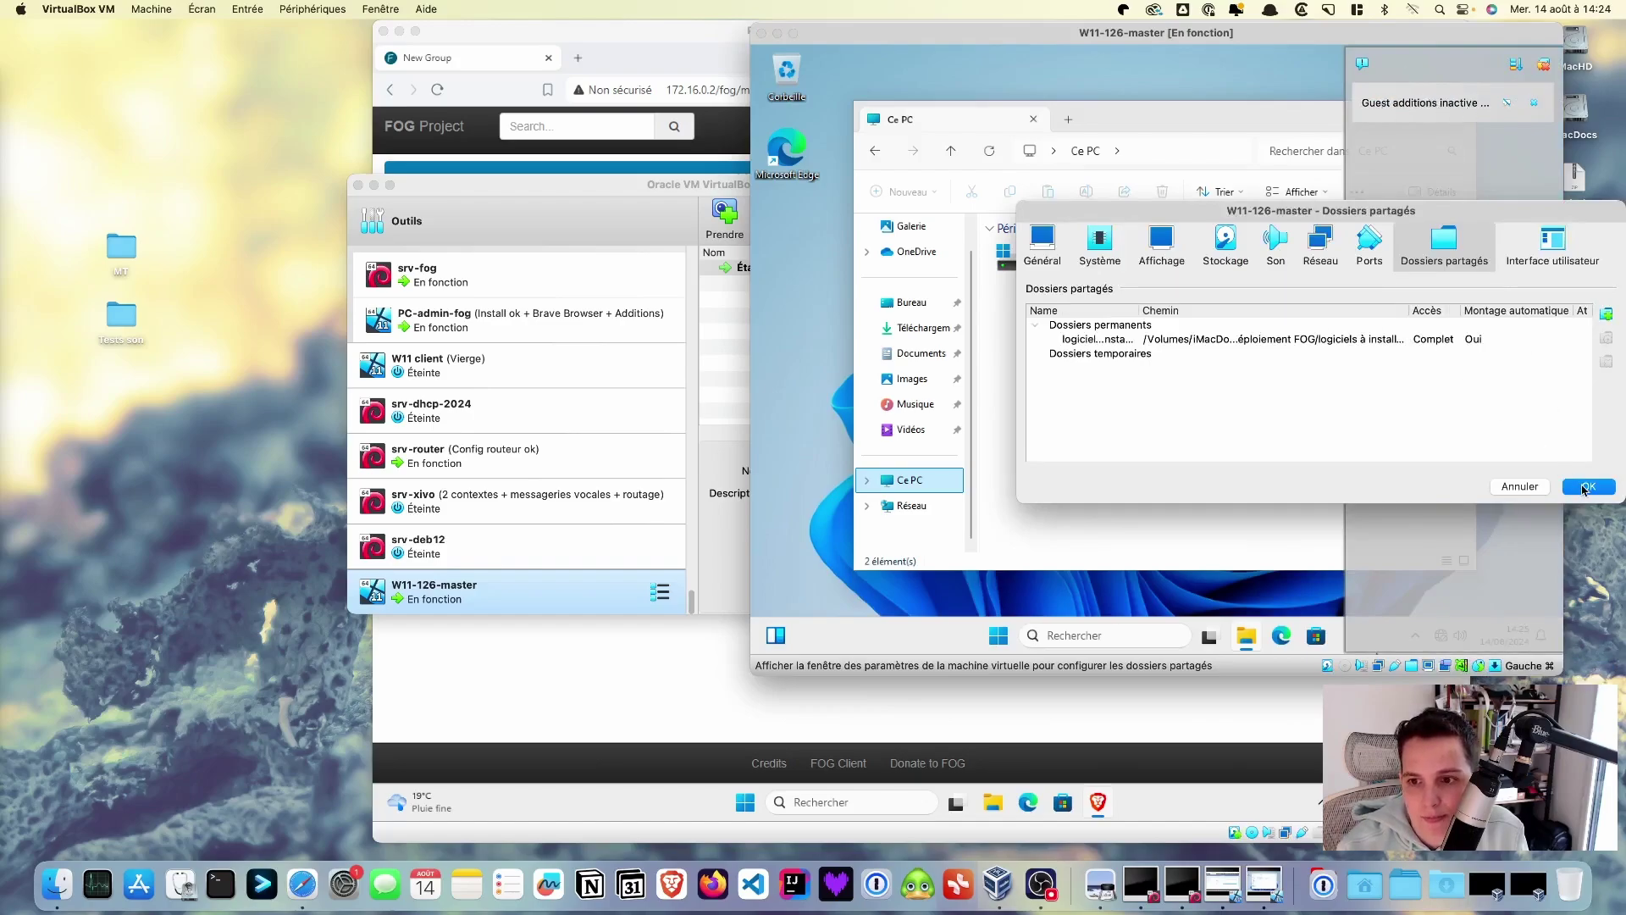
{"action": "left_click", "coordinate": [1437, 102]}
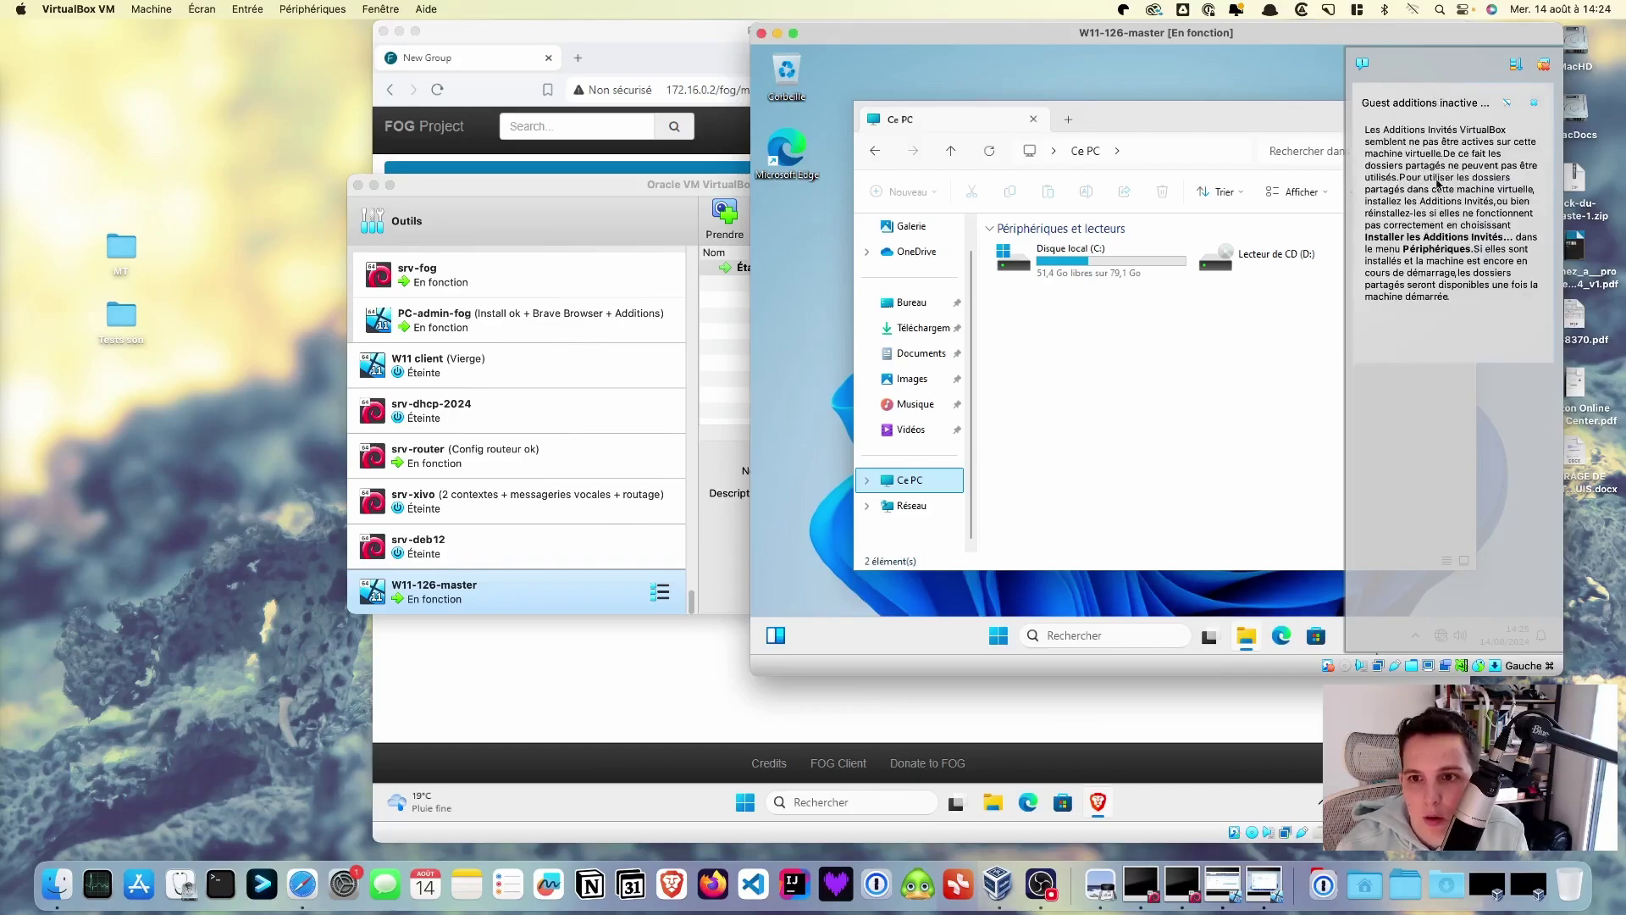
{"action": "left_click", "coordinate": [1121, 450]}
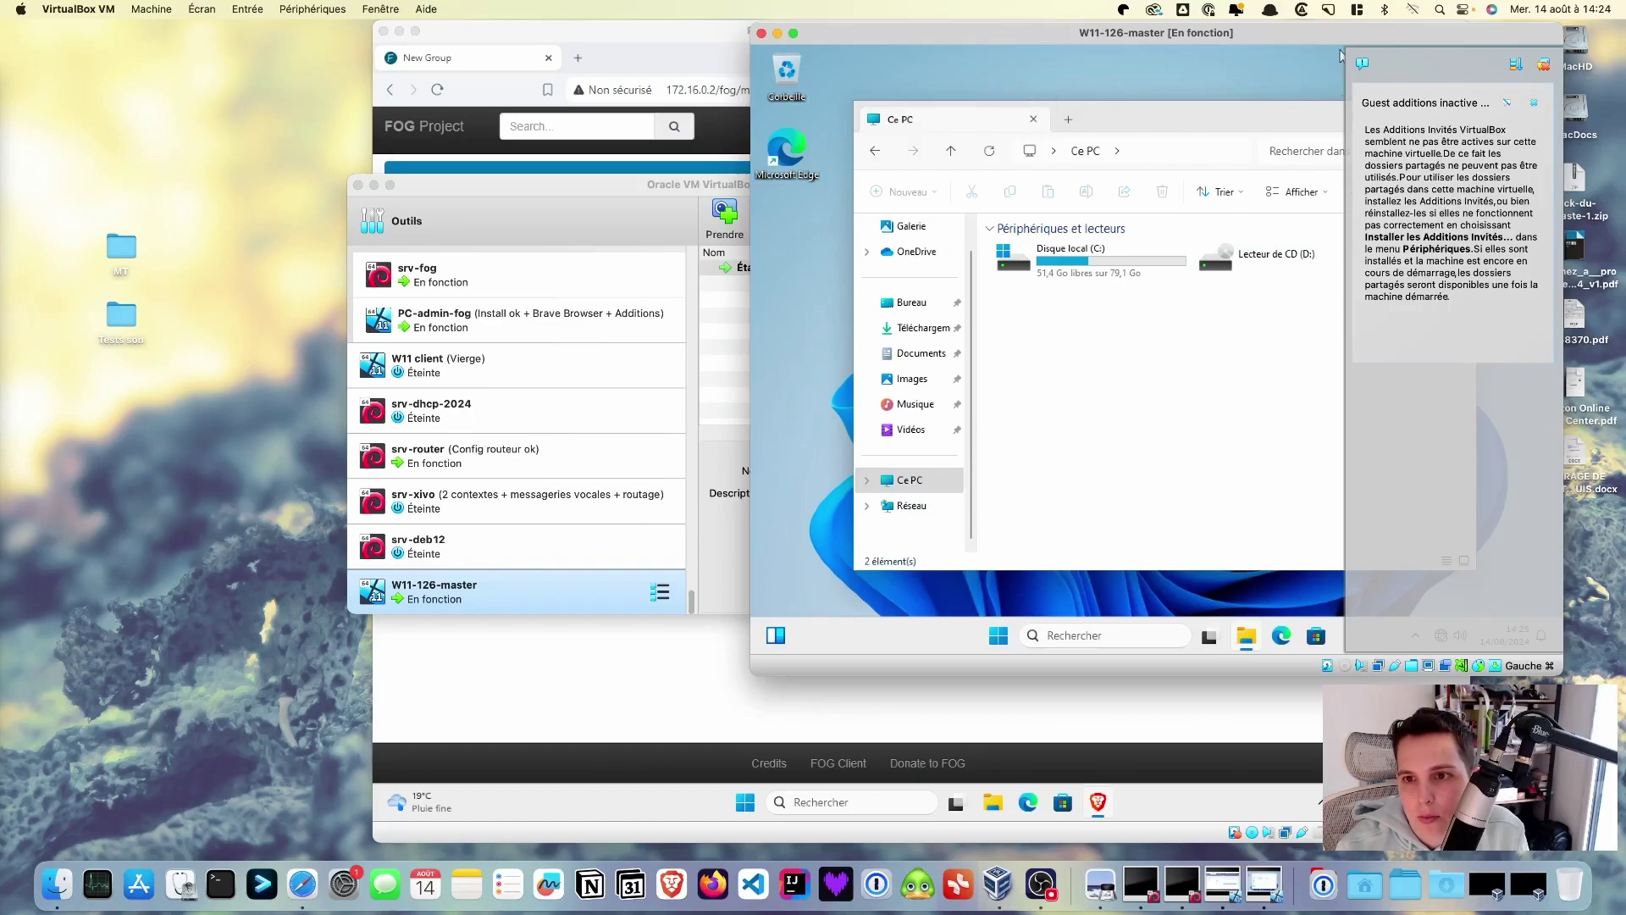
- Insert the Guest Additions CD image and run its installer with administrator approval
{"action": "left_click", "coordinate": [1341, 56]}
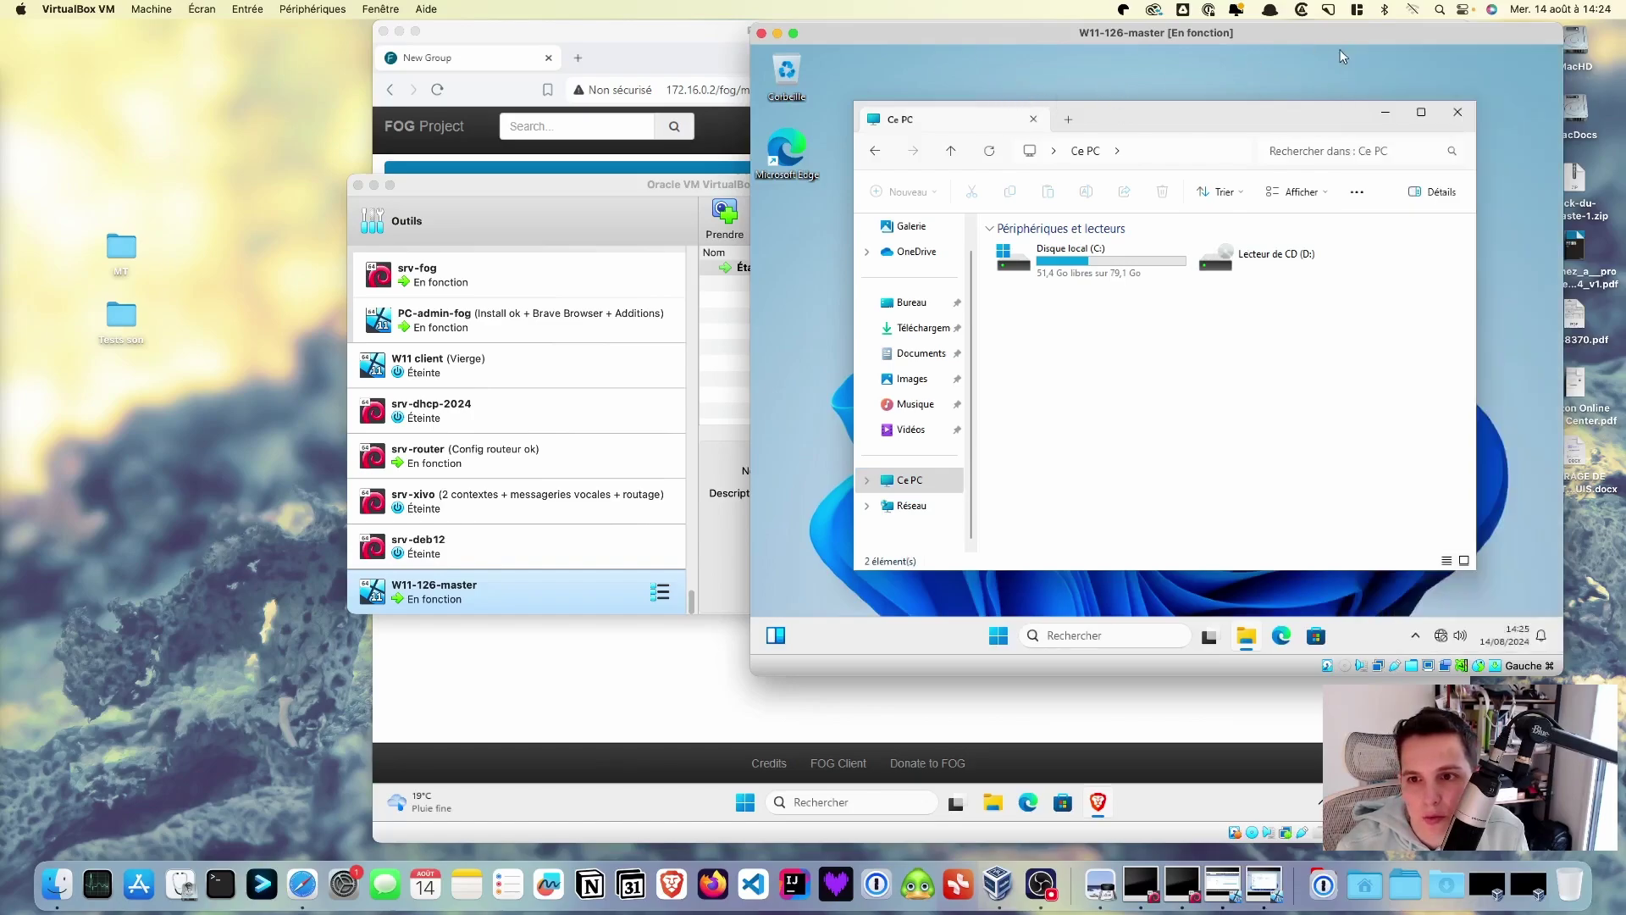
{"action": "left_click", "coordinate": [313, 8]}
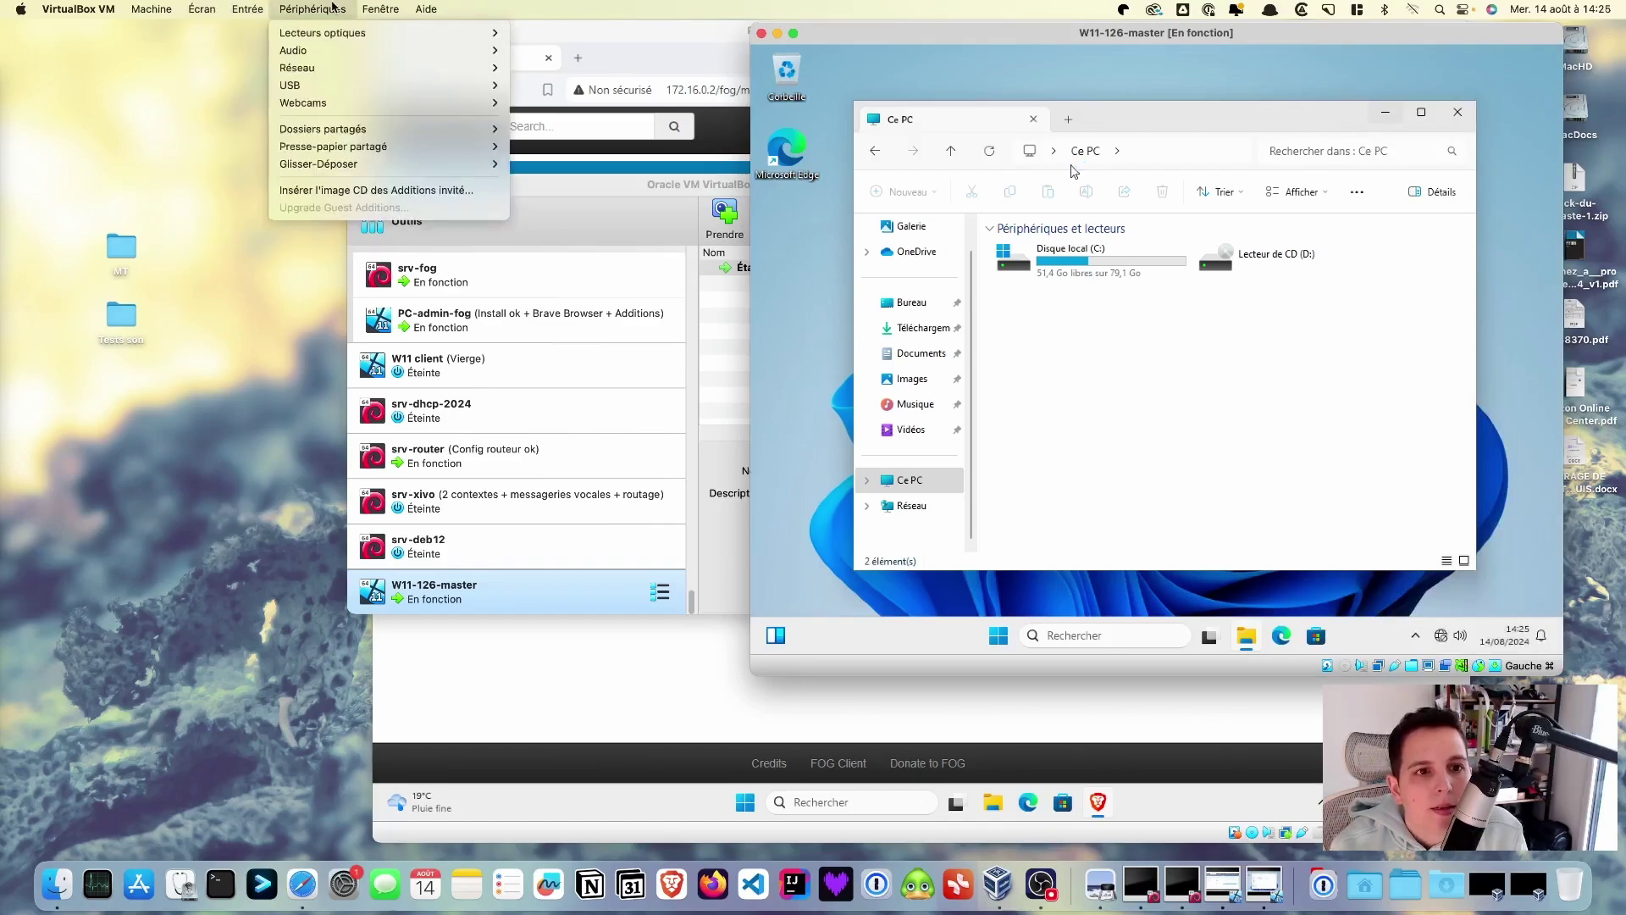
{"action": "left_click", "coordinate": [355, 204]}
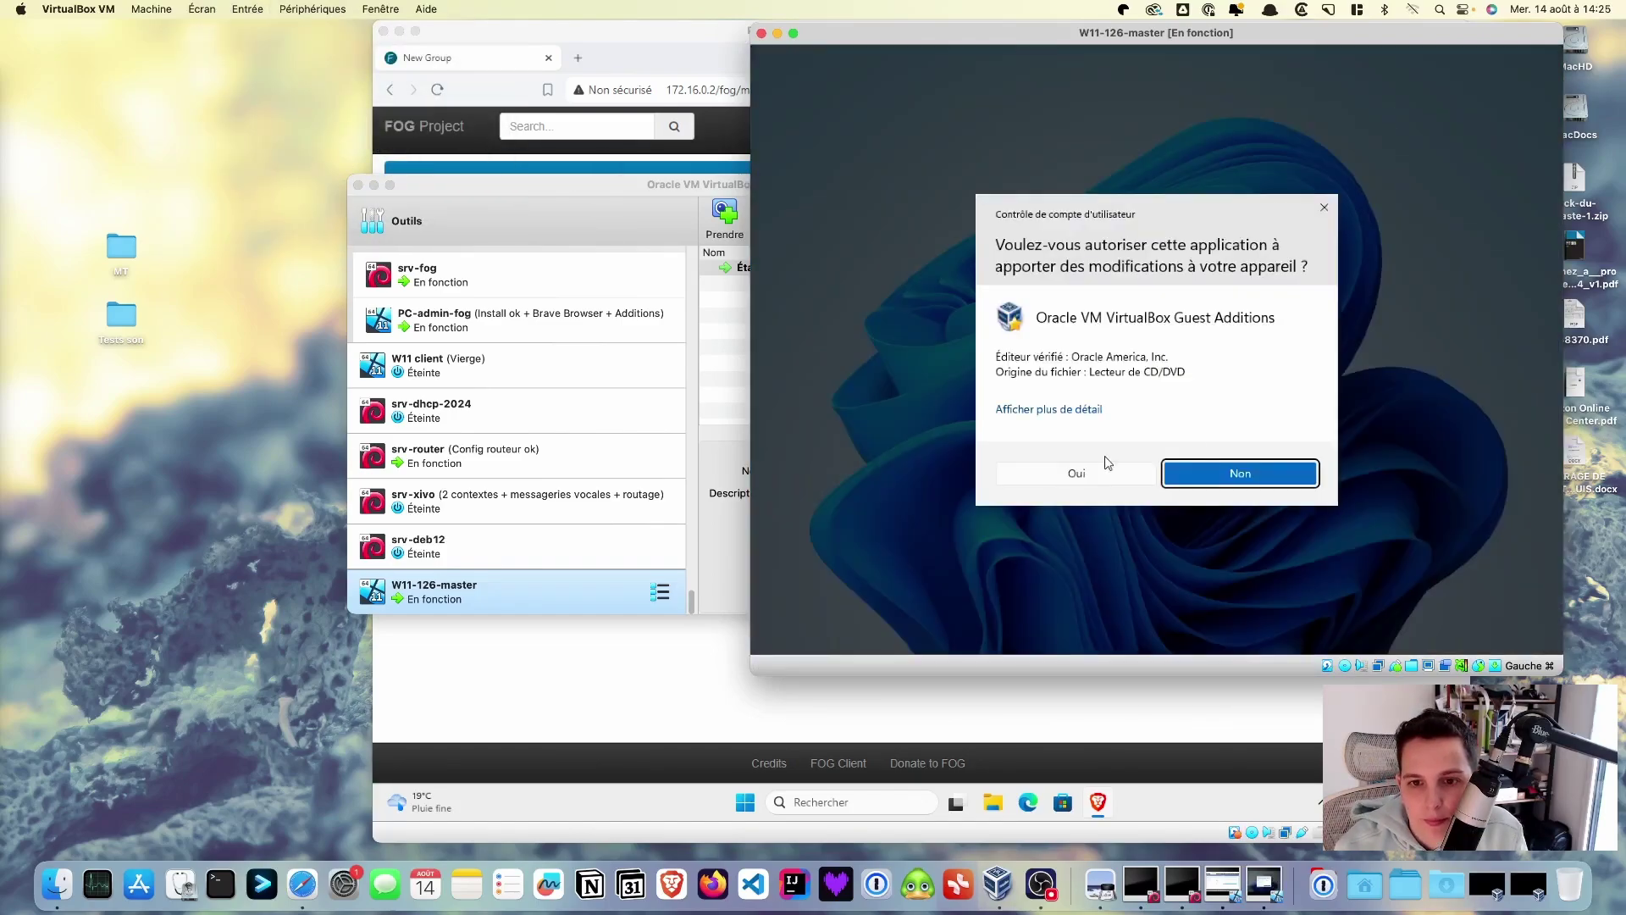
{"action": "left_click", "coordinate": [1237, 472]}
{"action": "left_click", "coordinate": [1241, 465]}
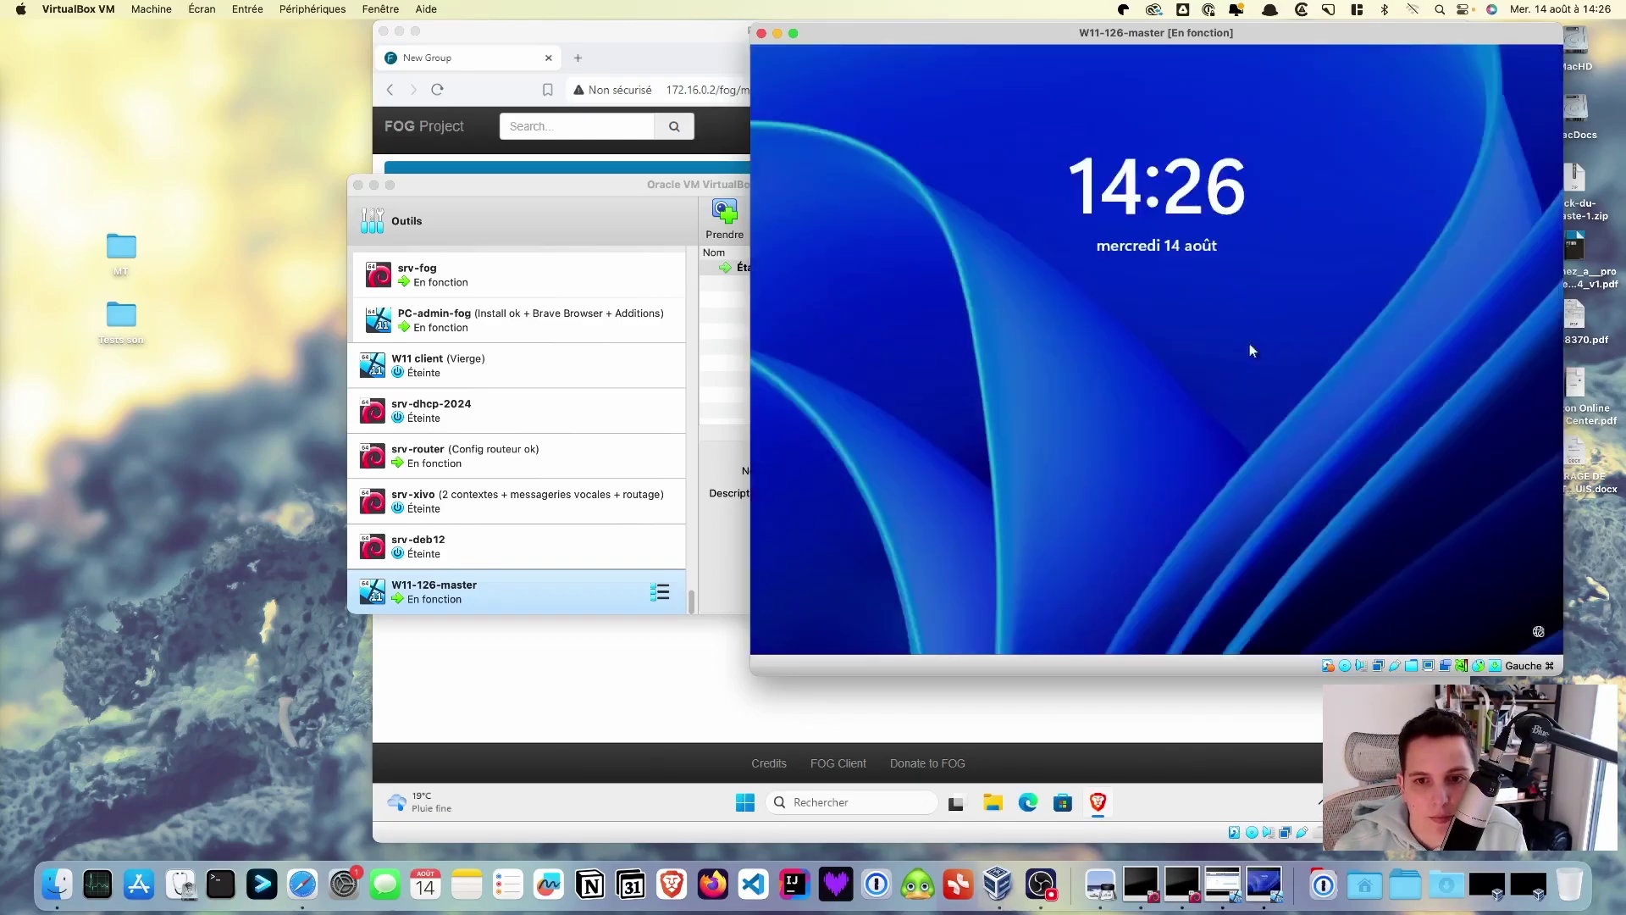
- Sign back in to Windows after the reboot with the account password
{"action": "left_click", "coordinate": [1249, 343]}
{"action": "type", "text": "btssio"}
{"action": "key", "text": "Return"}
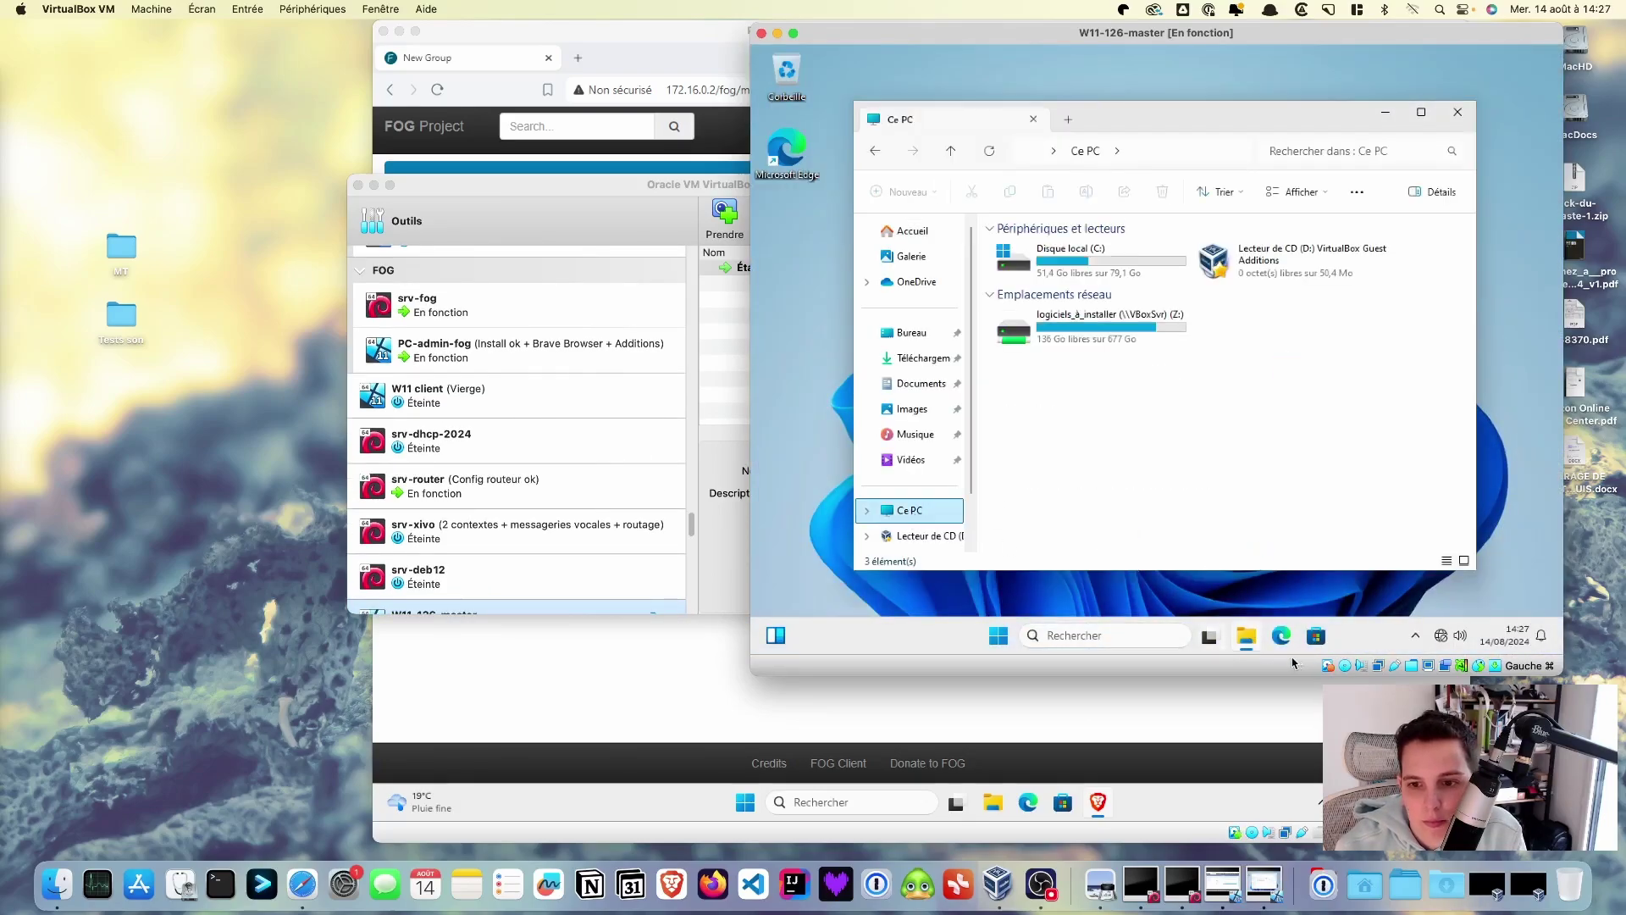
- Eject the Guest Additions disc and open the logiciels_à_installer (Z:) network drive
{"action": "left_click", "coordinate": [1344, 666]}
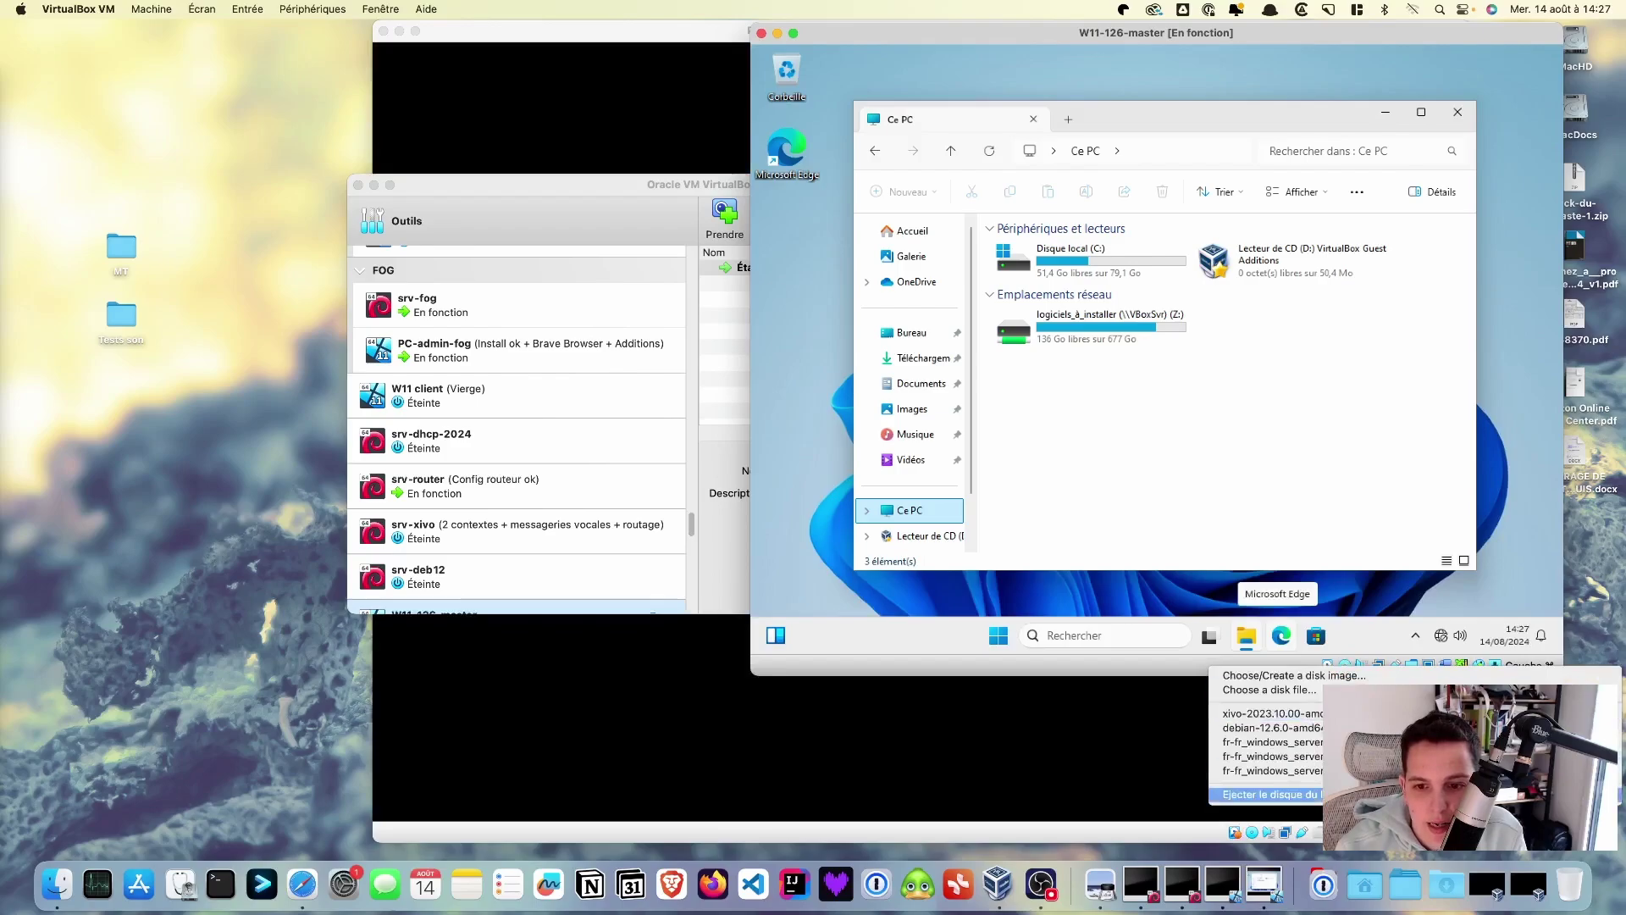
{"action": "key", "text": "Escape"}
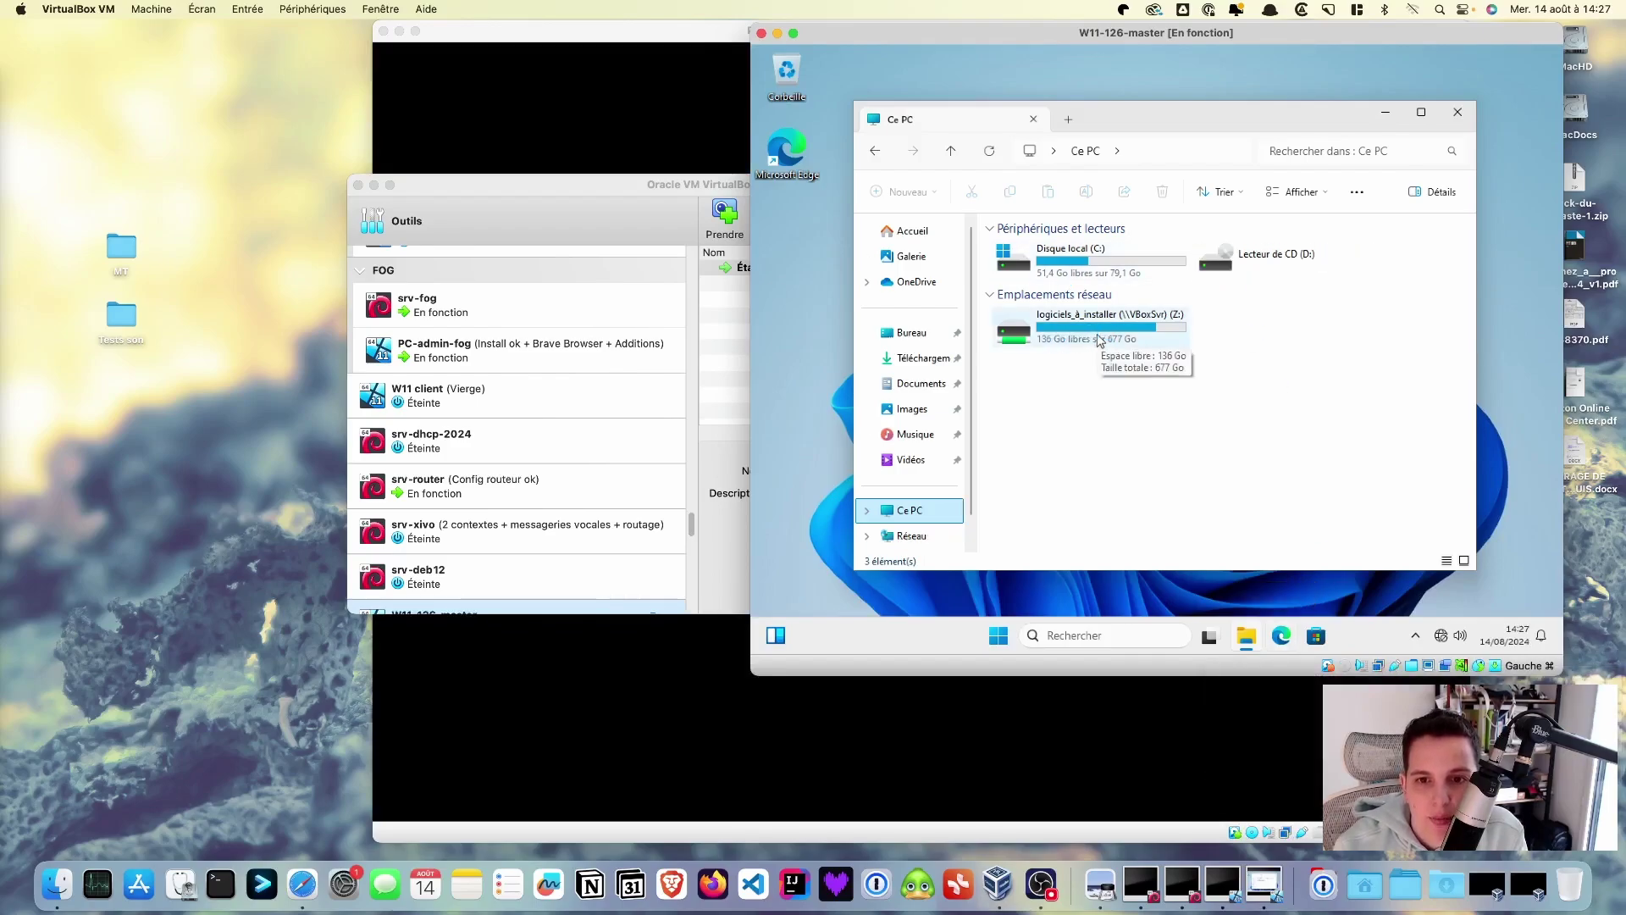
{"action": "double_click", "coordinate": [1099, 338]}
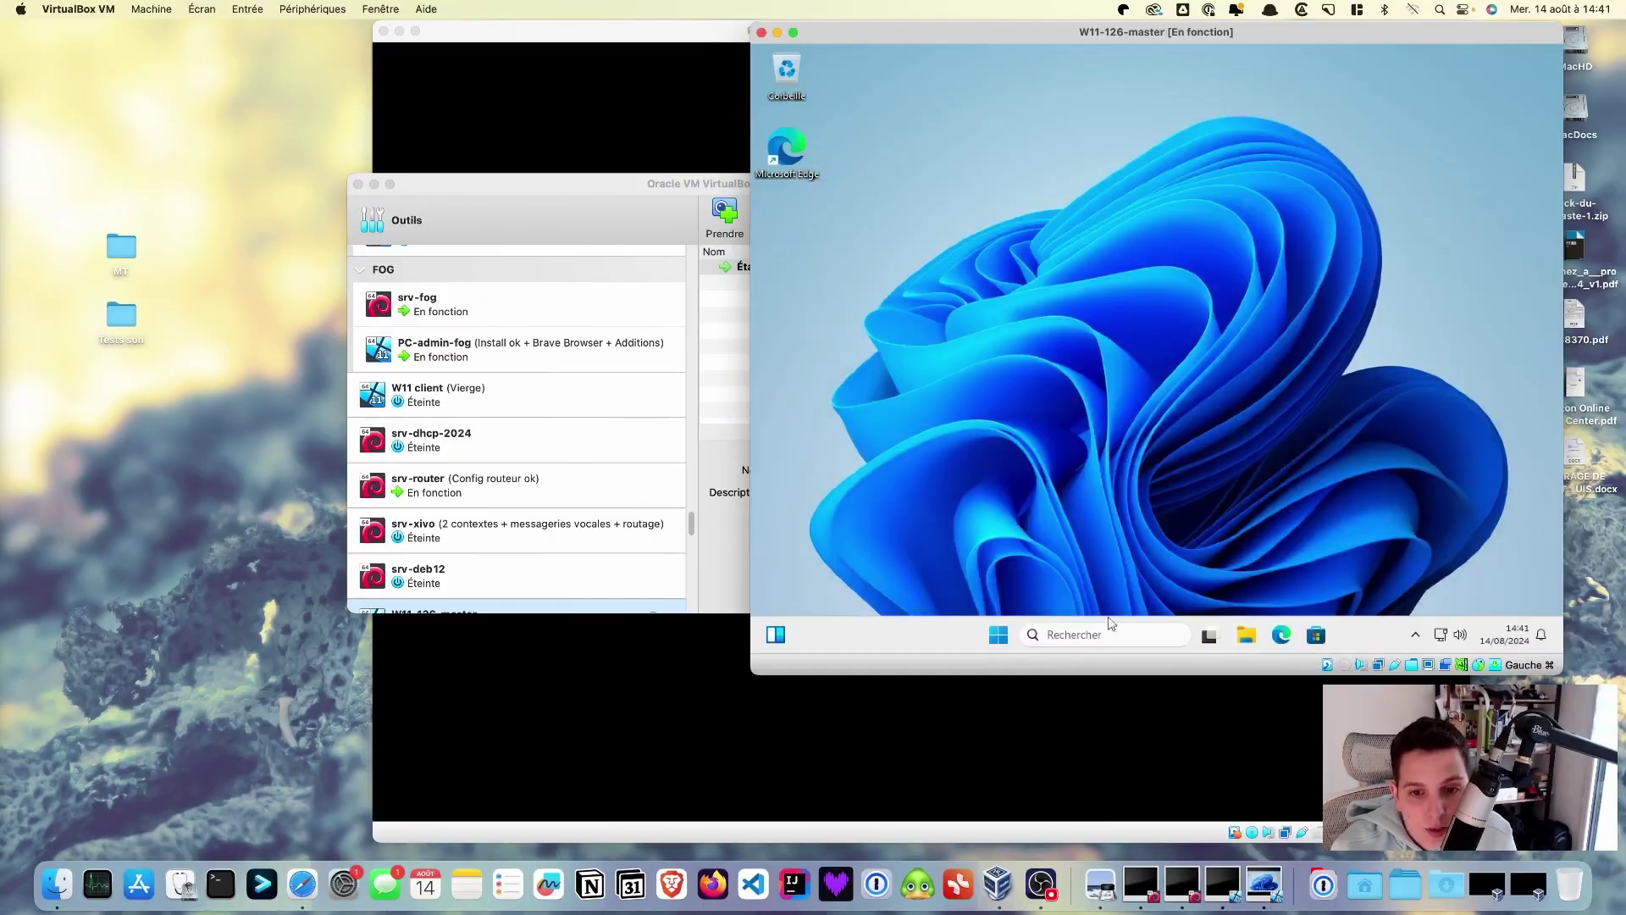
- Scroll through the Start menu's full installed-apps list in Windows 11, then dismiss it
{"action": "left_click", "coordinate": [999, 635]}
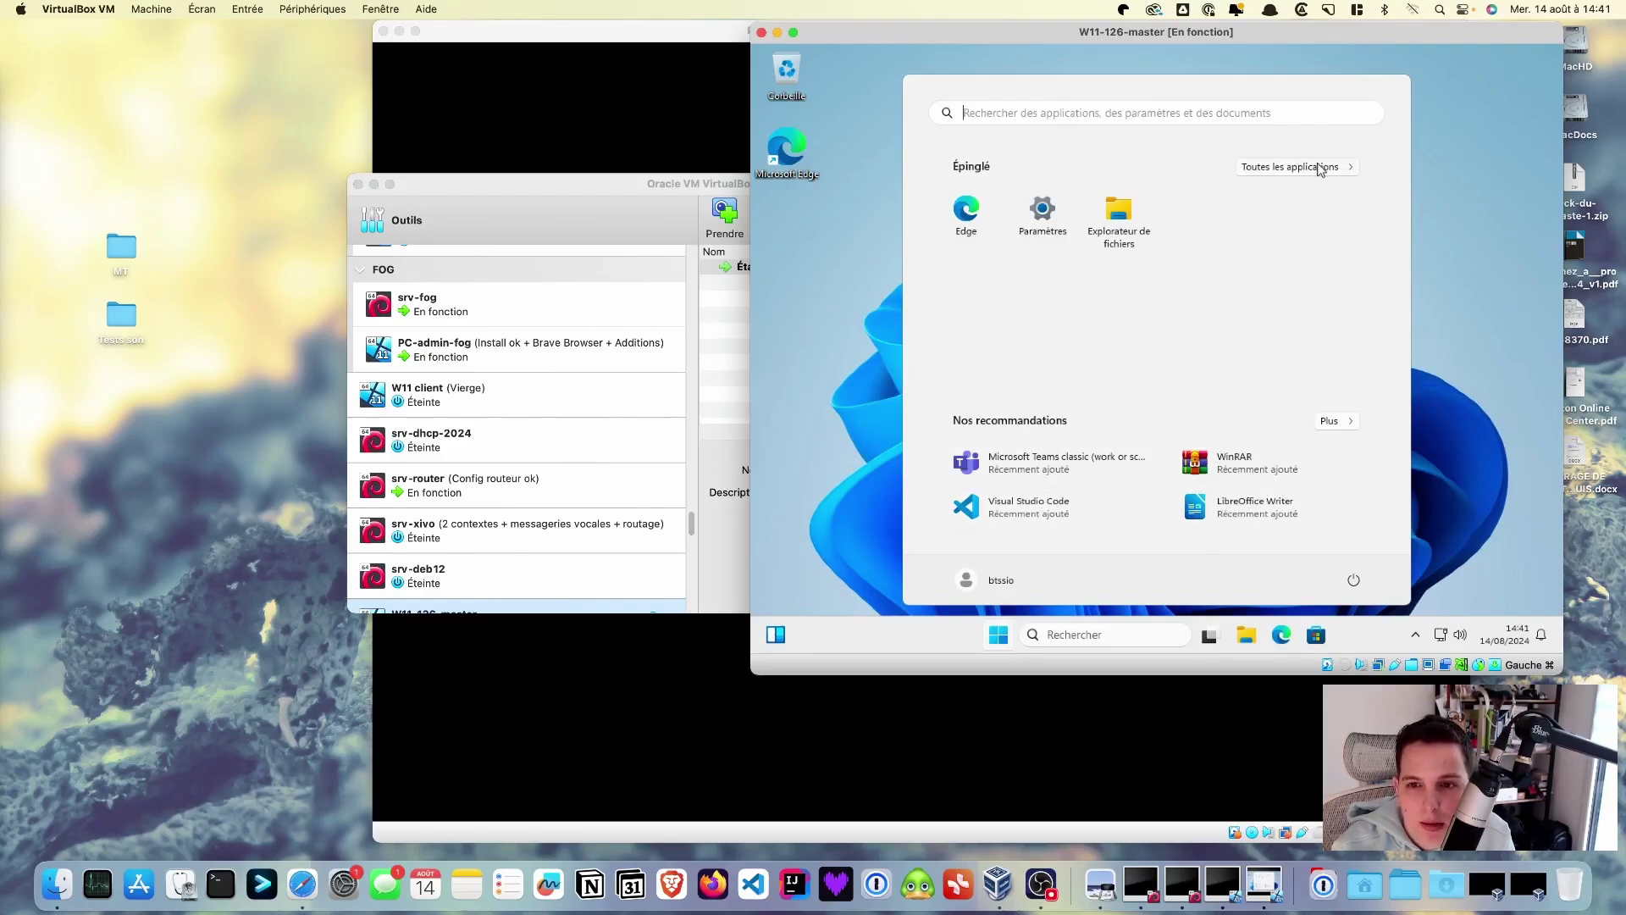
{"action": "left_click", "coordinate": [1319, 168]}
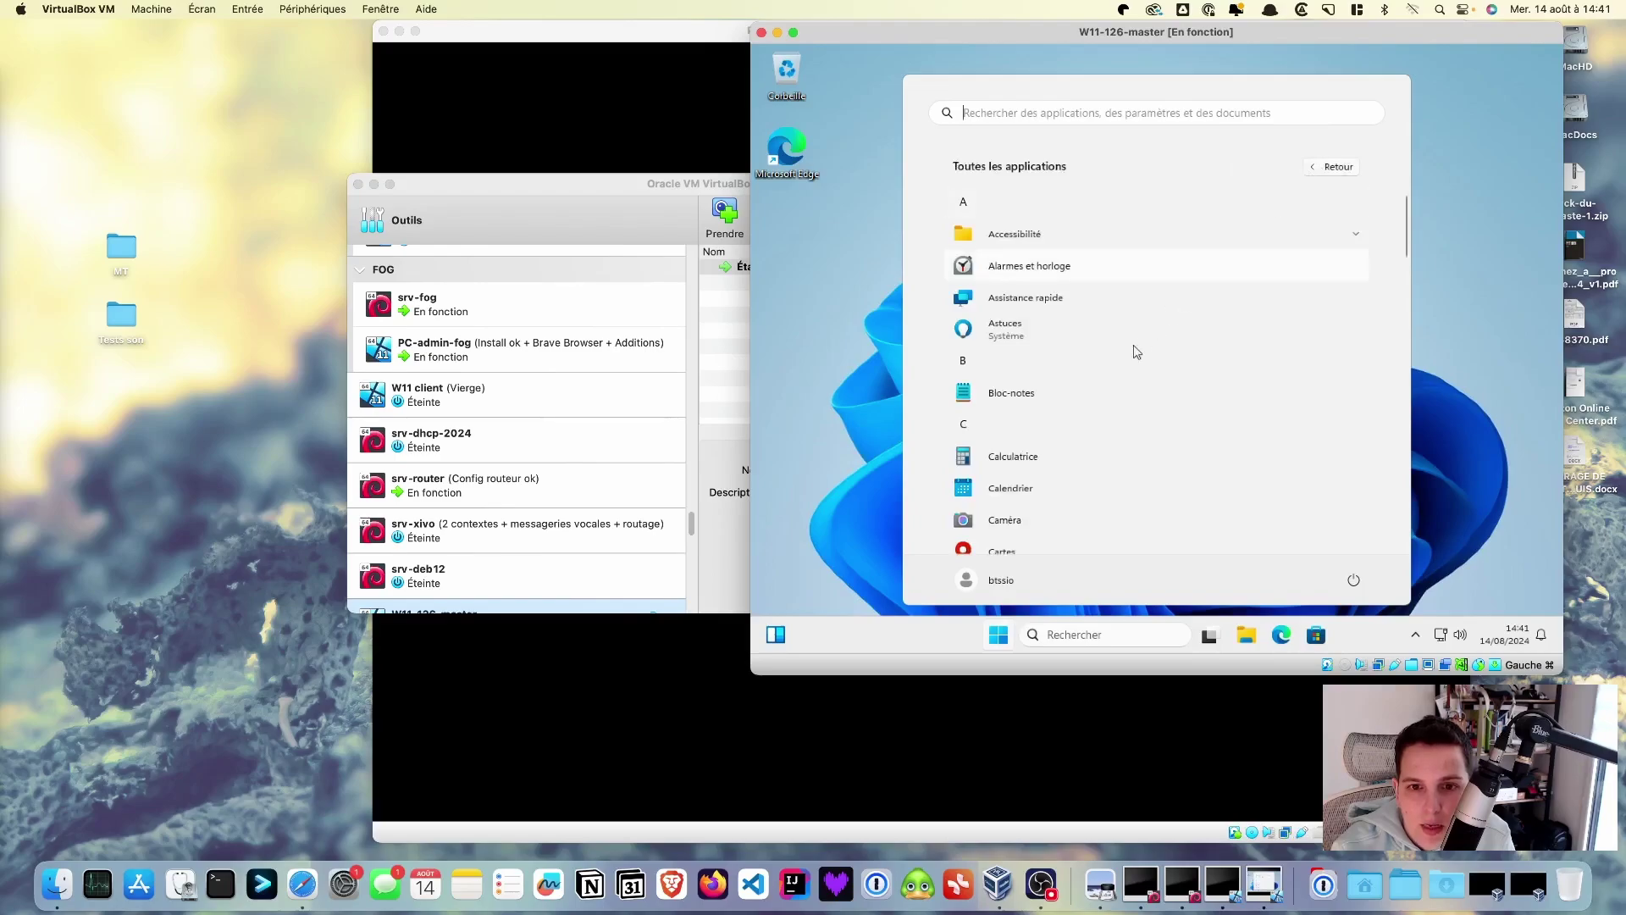
{"action": "scroll", "coordinate": [1104, 354], "scroll_direction": "down", "scroll_amount": 5}
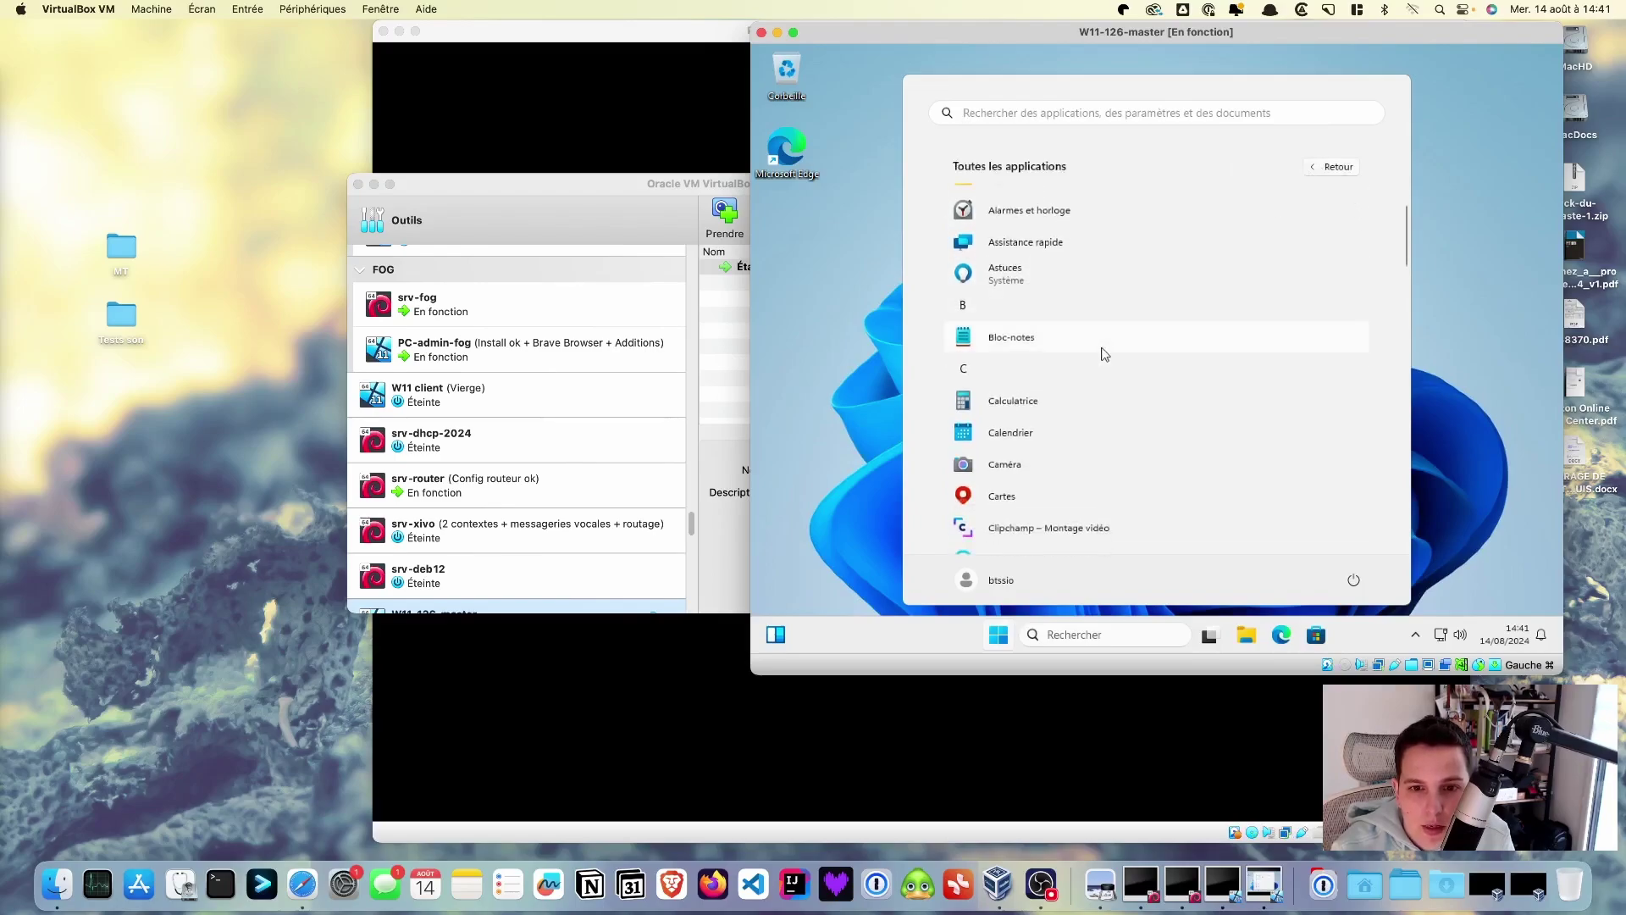
{"action": "scroll", "coordinate": [1105, 354], "scroll_direction": "down", "scroll_amount": 3}
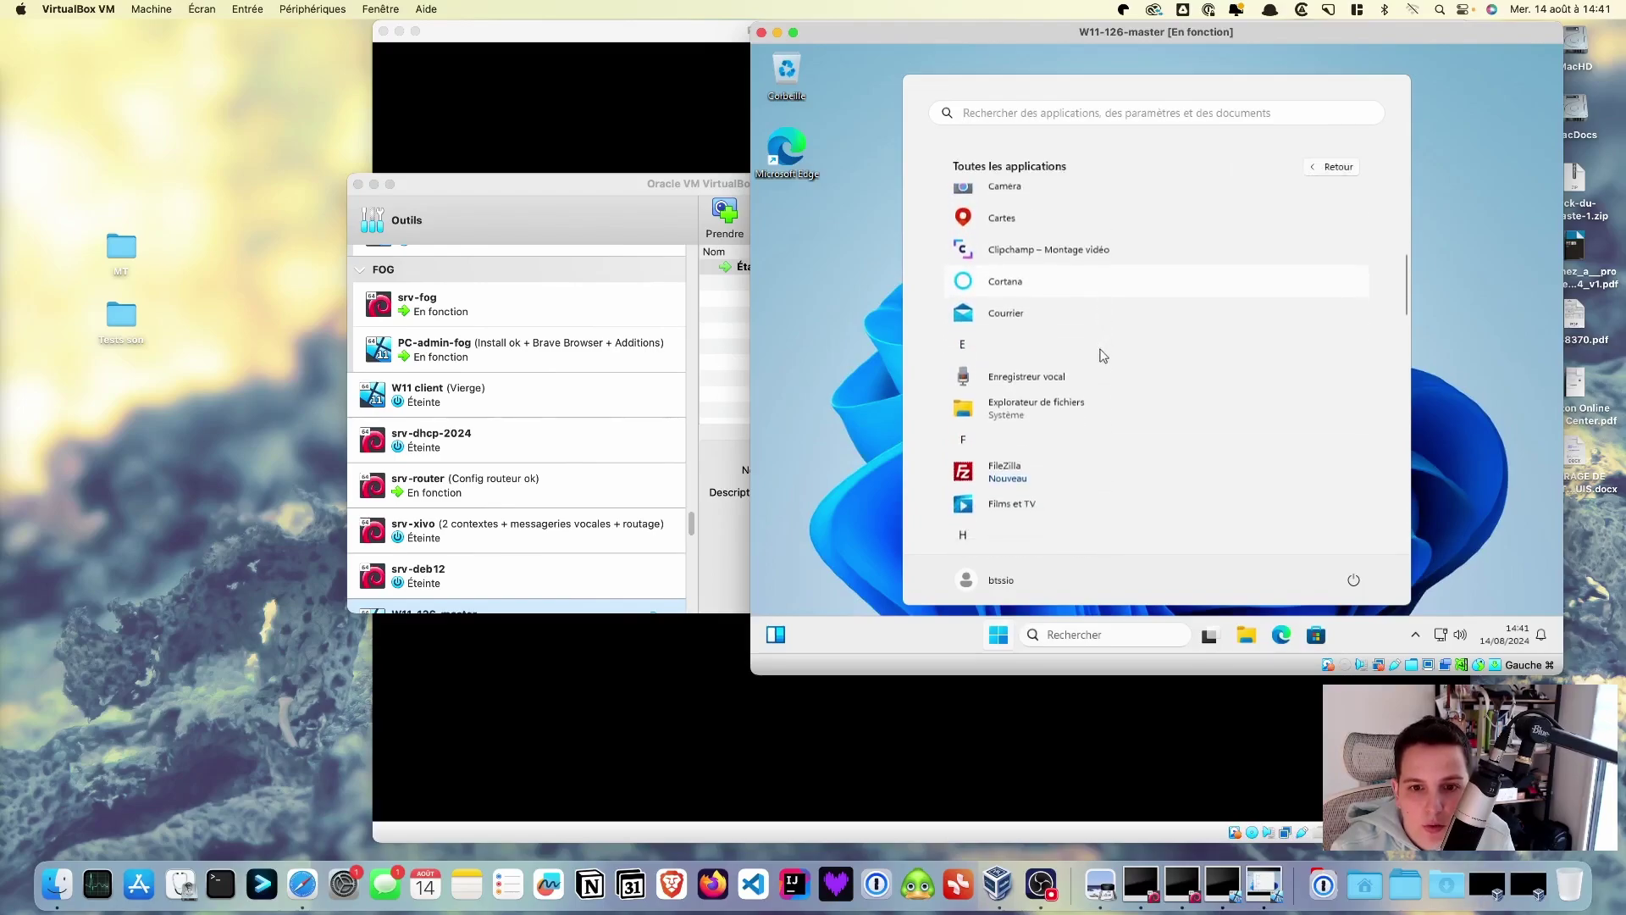
{"action": "scroll", "coordinate": [1084, 383], "scroll_direction": "down", "scroll_amount": 4}
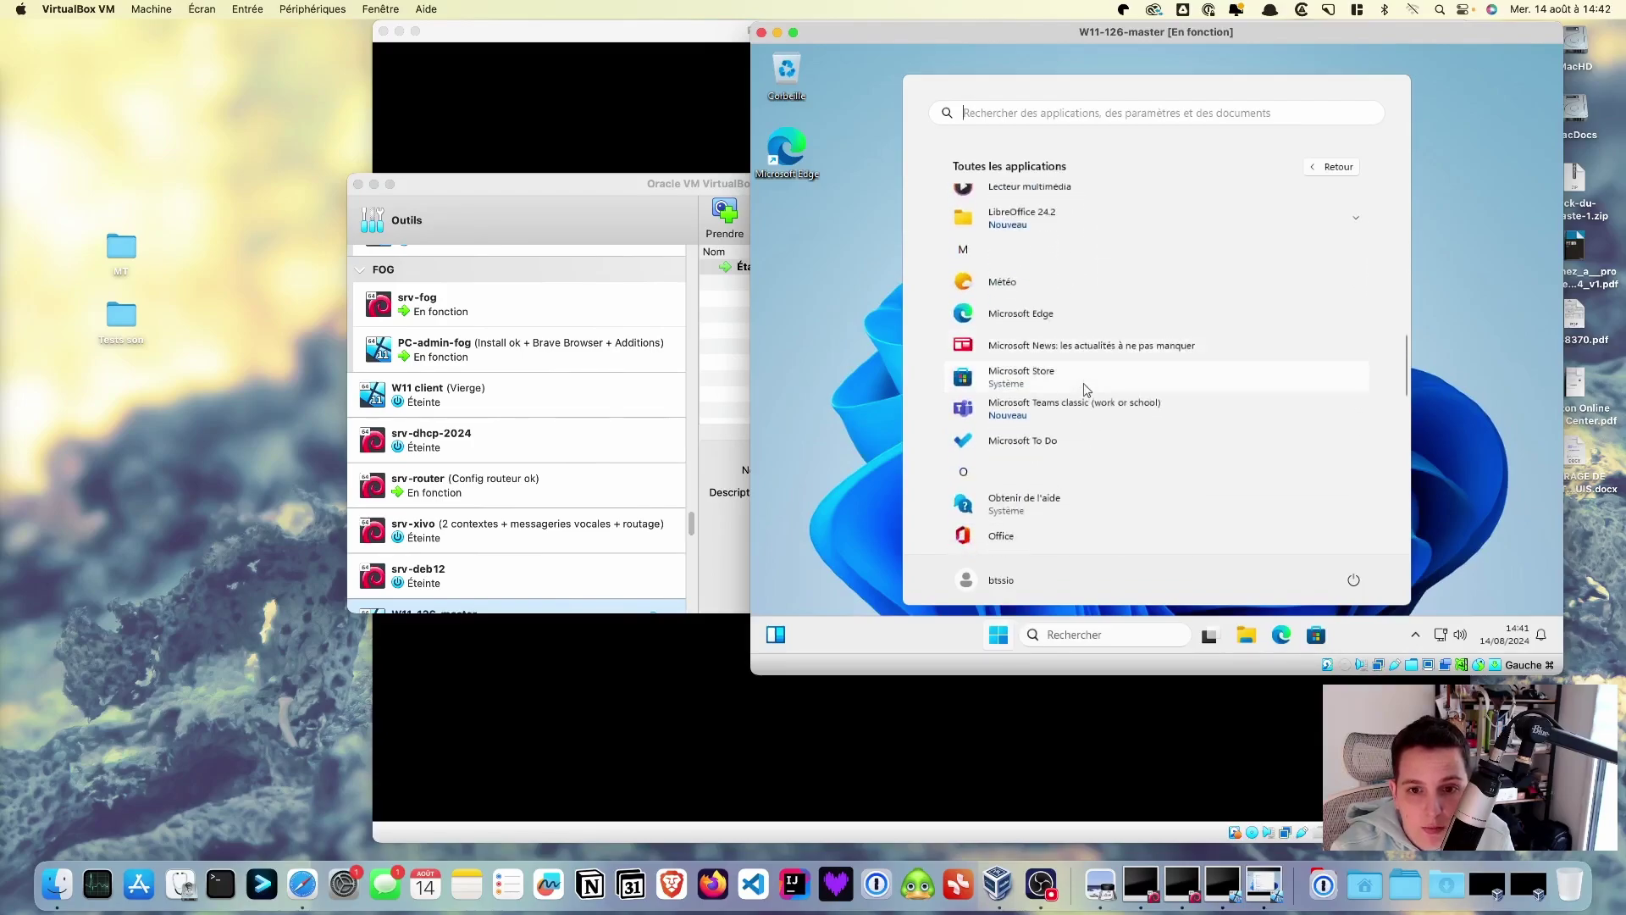
{"action": "scroll", "coordinate": [1084, 383], "scroll_direction": "down", "scroll_amount": 3}
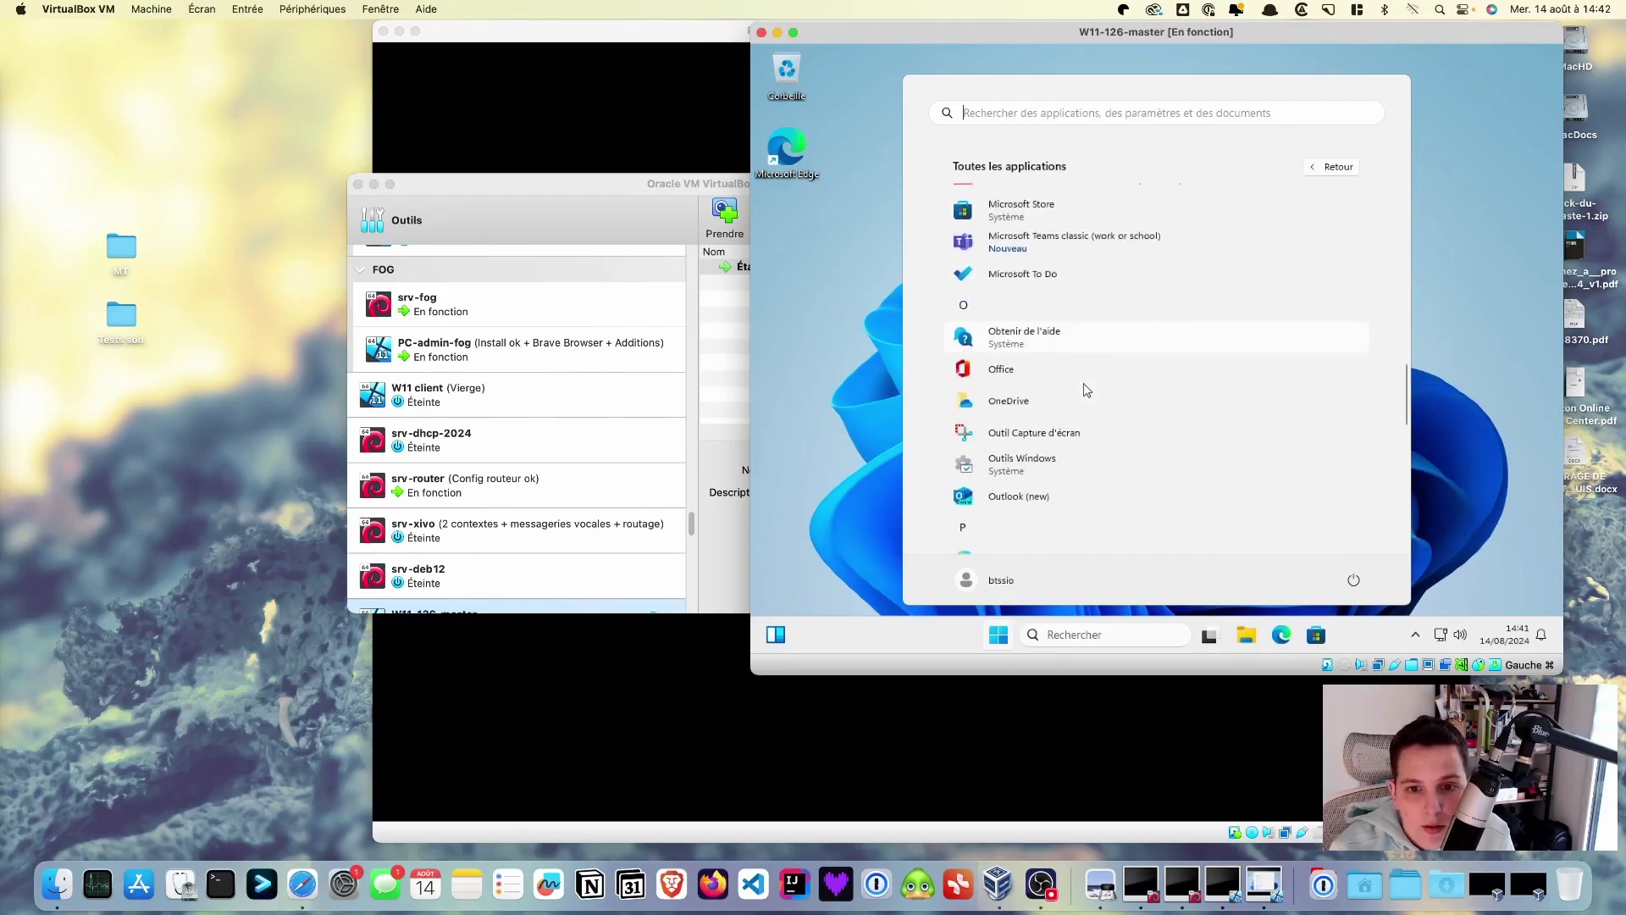
{"action": "scroll", "coordinate": [1084, 383], "scroll_direction": "down", "scroll_amount": 3}
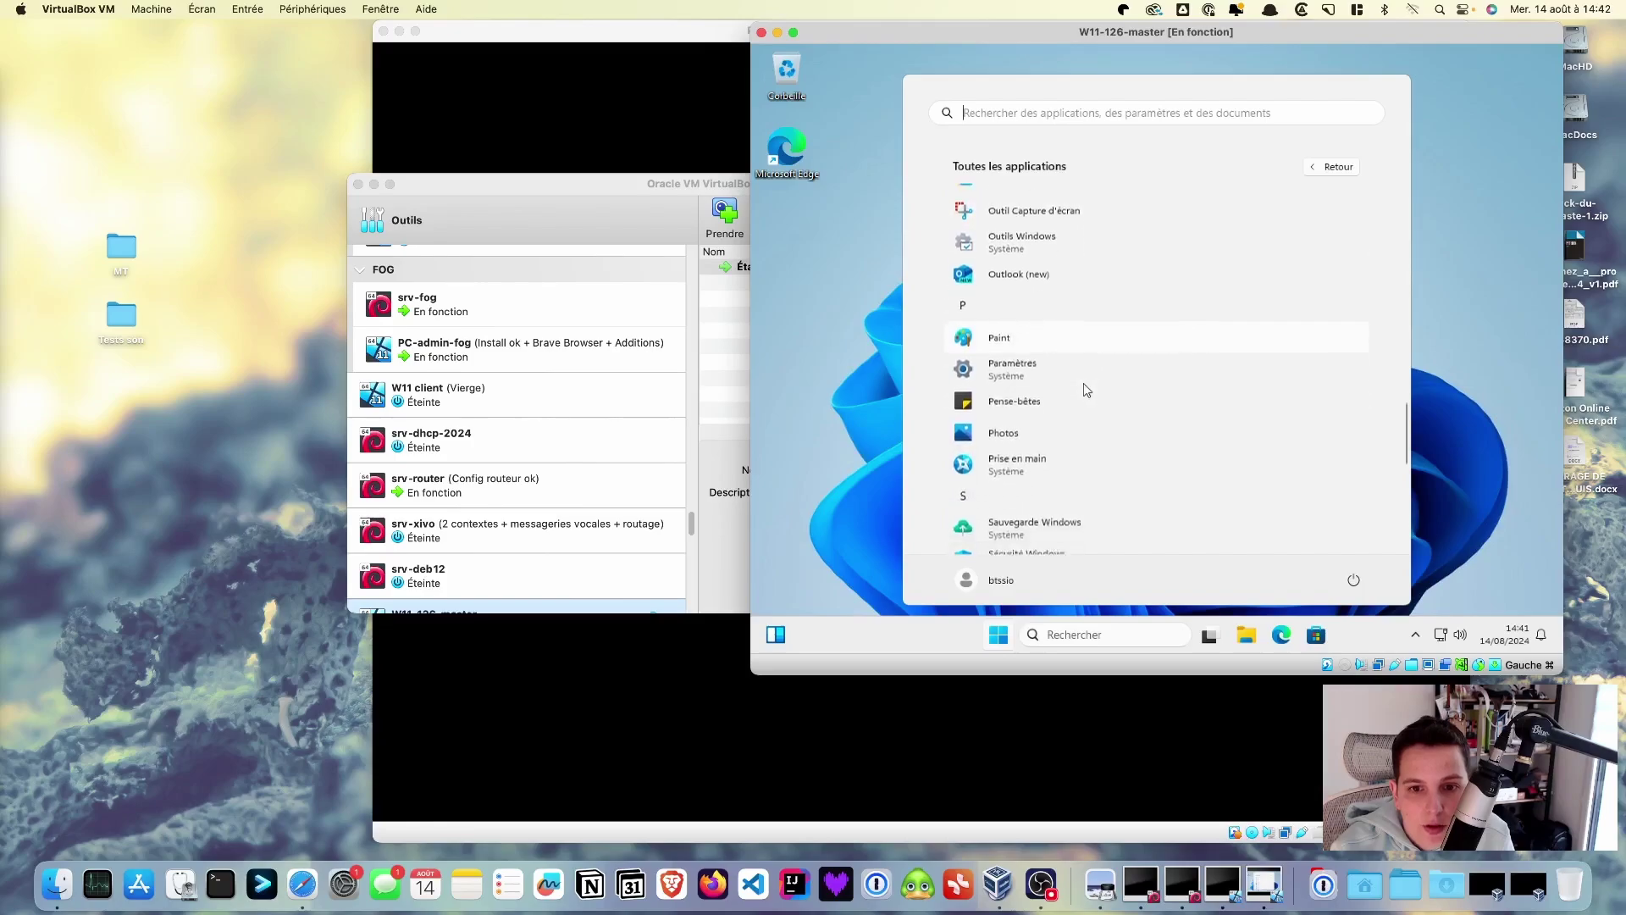
{"action": "scroll", "coordinate": [1084, 383], "scroll_direction": "down", "scroll_amount": 5}
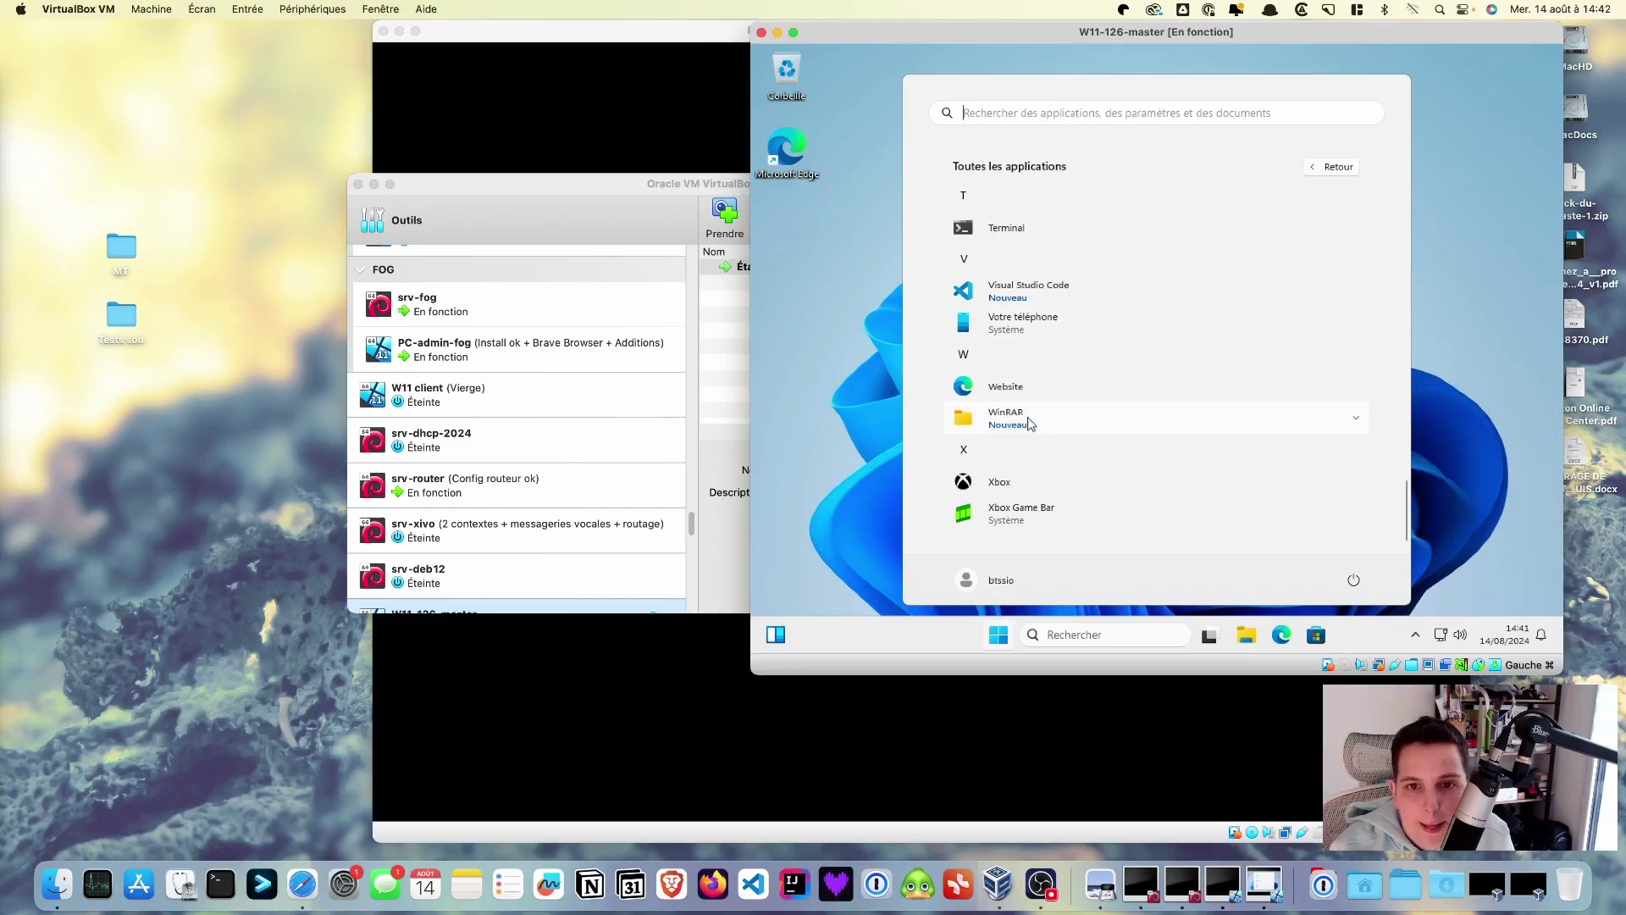
{"action": "scroll", "coordinate": [1030, 423], "scroll_direction": "up", "scroll_amount": 5}
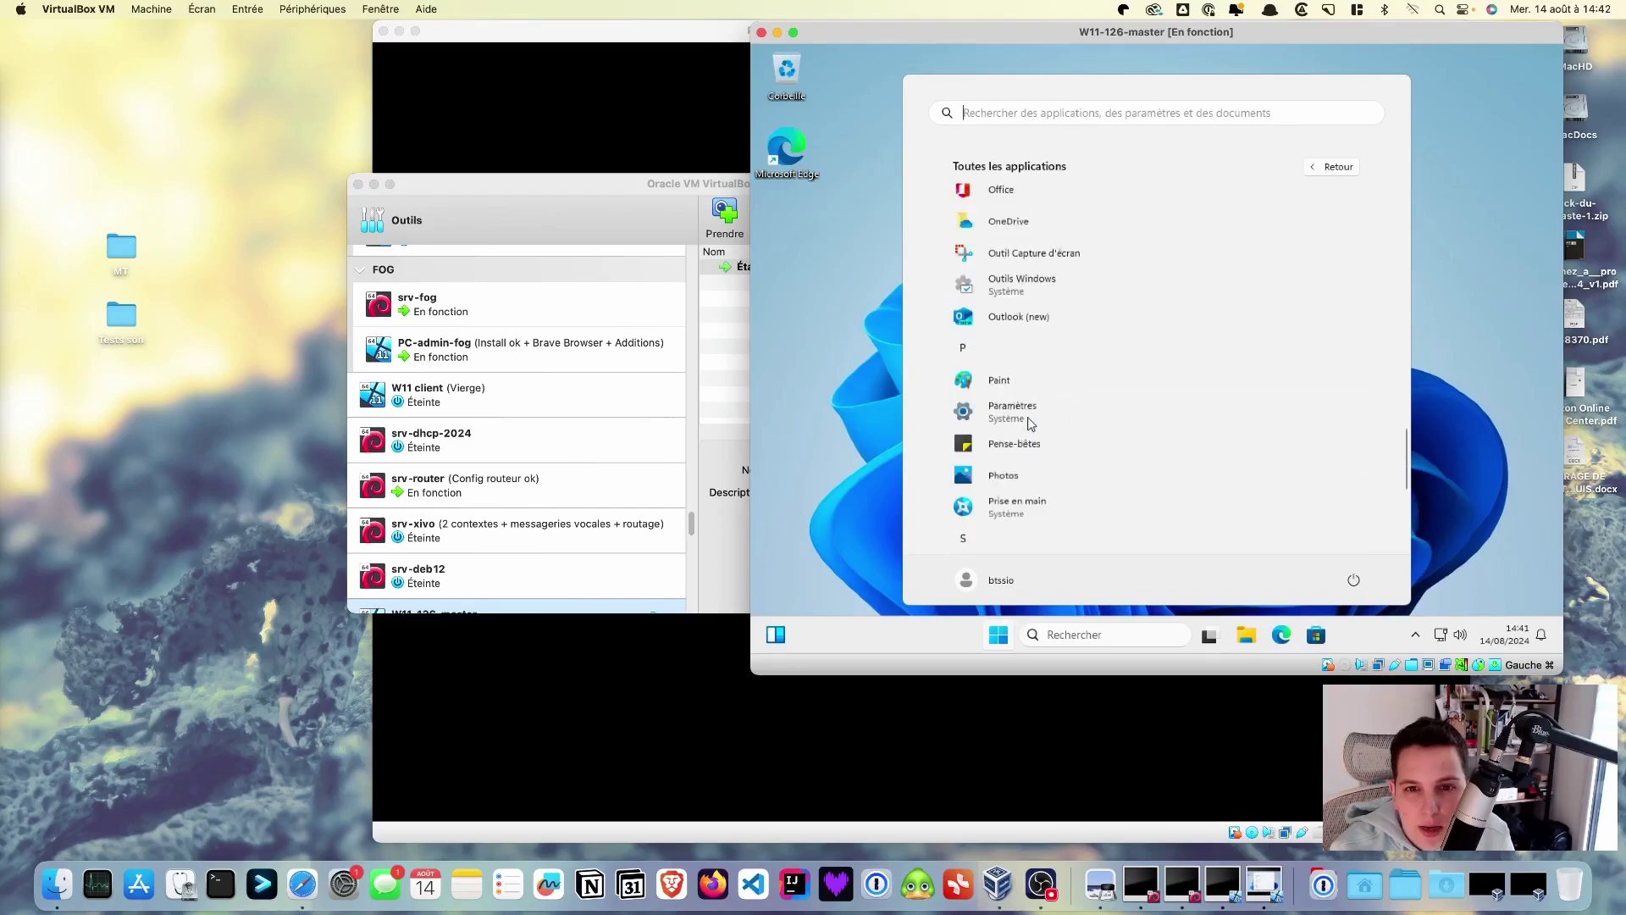
{"action": "scroll", "coordinate": [1031, 424], "scroll_direction": "up", "scroll_amount": 5}
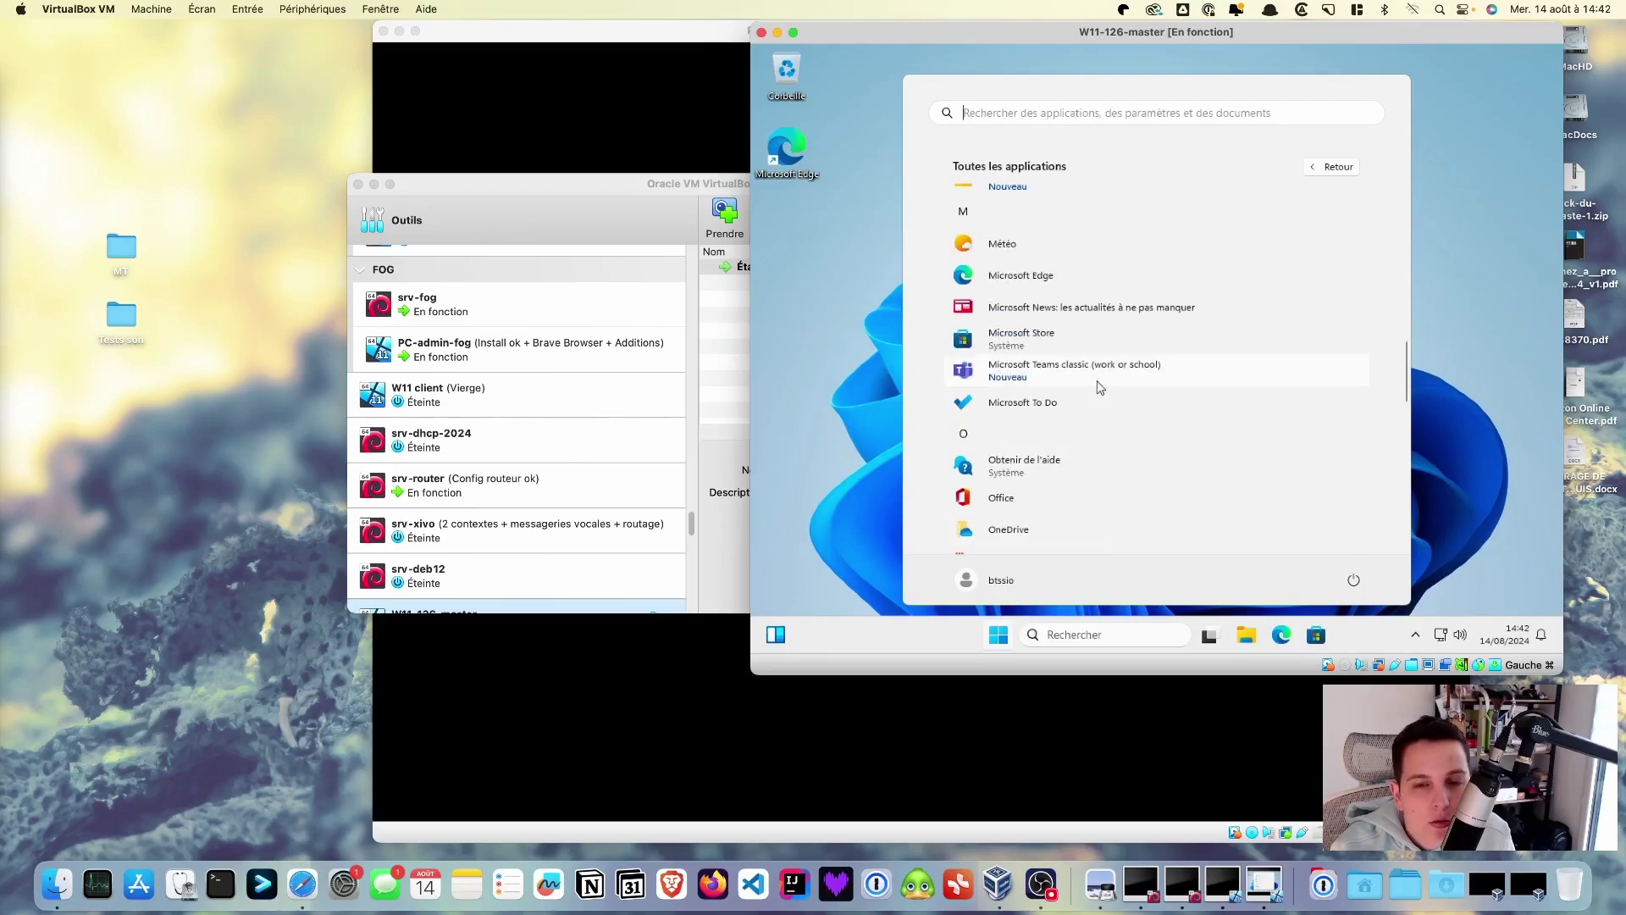
{"action": "left_click", "coordinate": [1482, 312]}
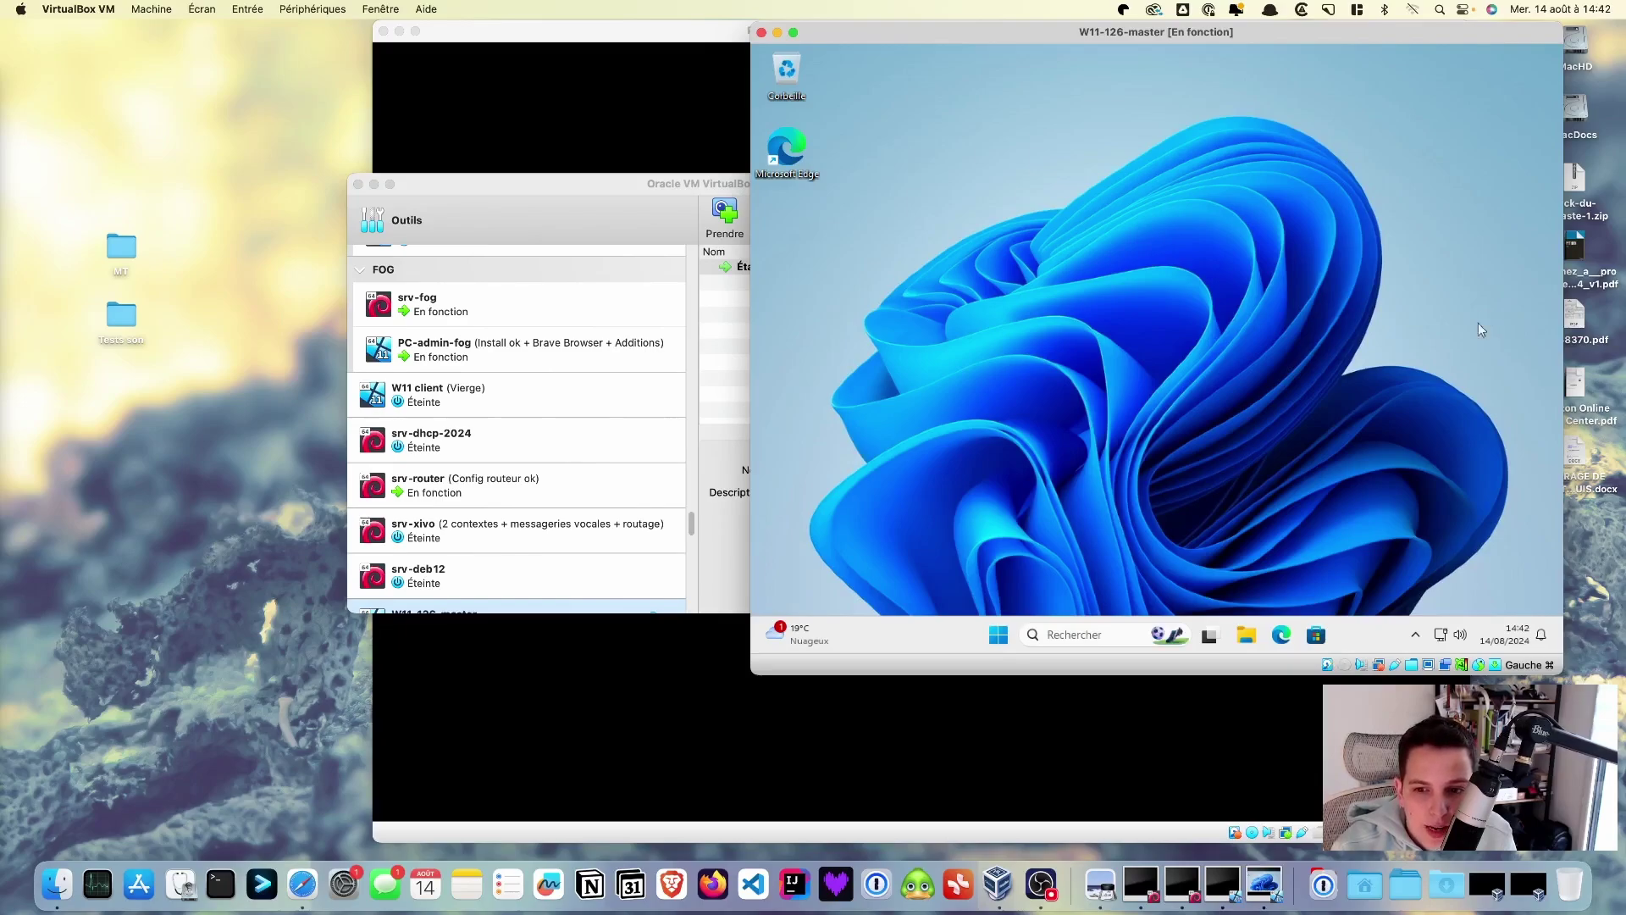
- Show W11-126-master's snapshot details in VirtualBox Manager, then switch over to Safari
{"action": "left_click", "coordinate": [583, 193]}
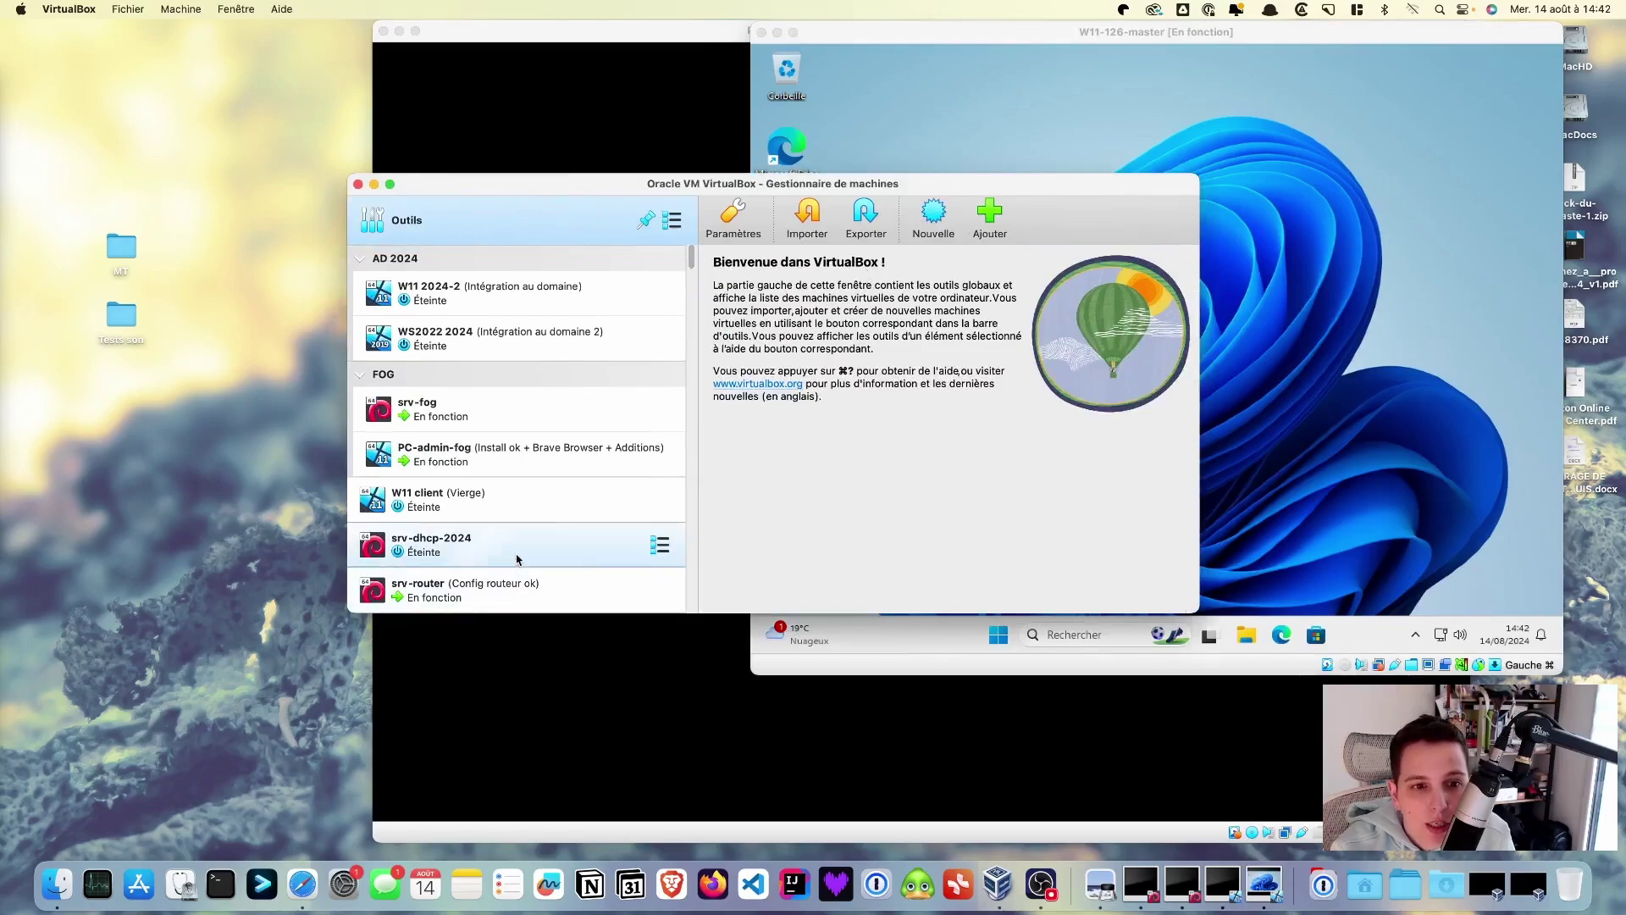
{"action": "scroll", "coordinate": [516, 559], "scroll_direction": "down", "scroll_amount": 3}
{"action": "left_click", "coordinate": [519, 583]}
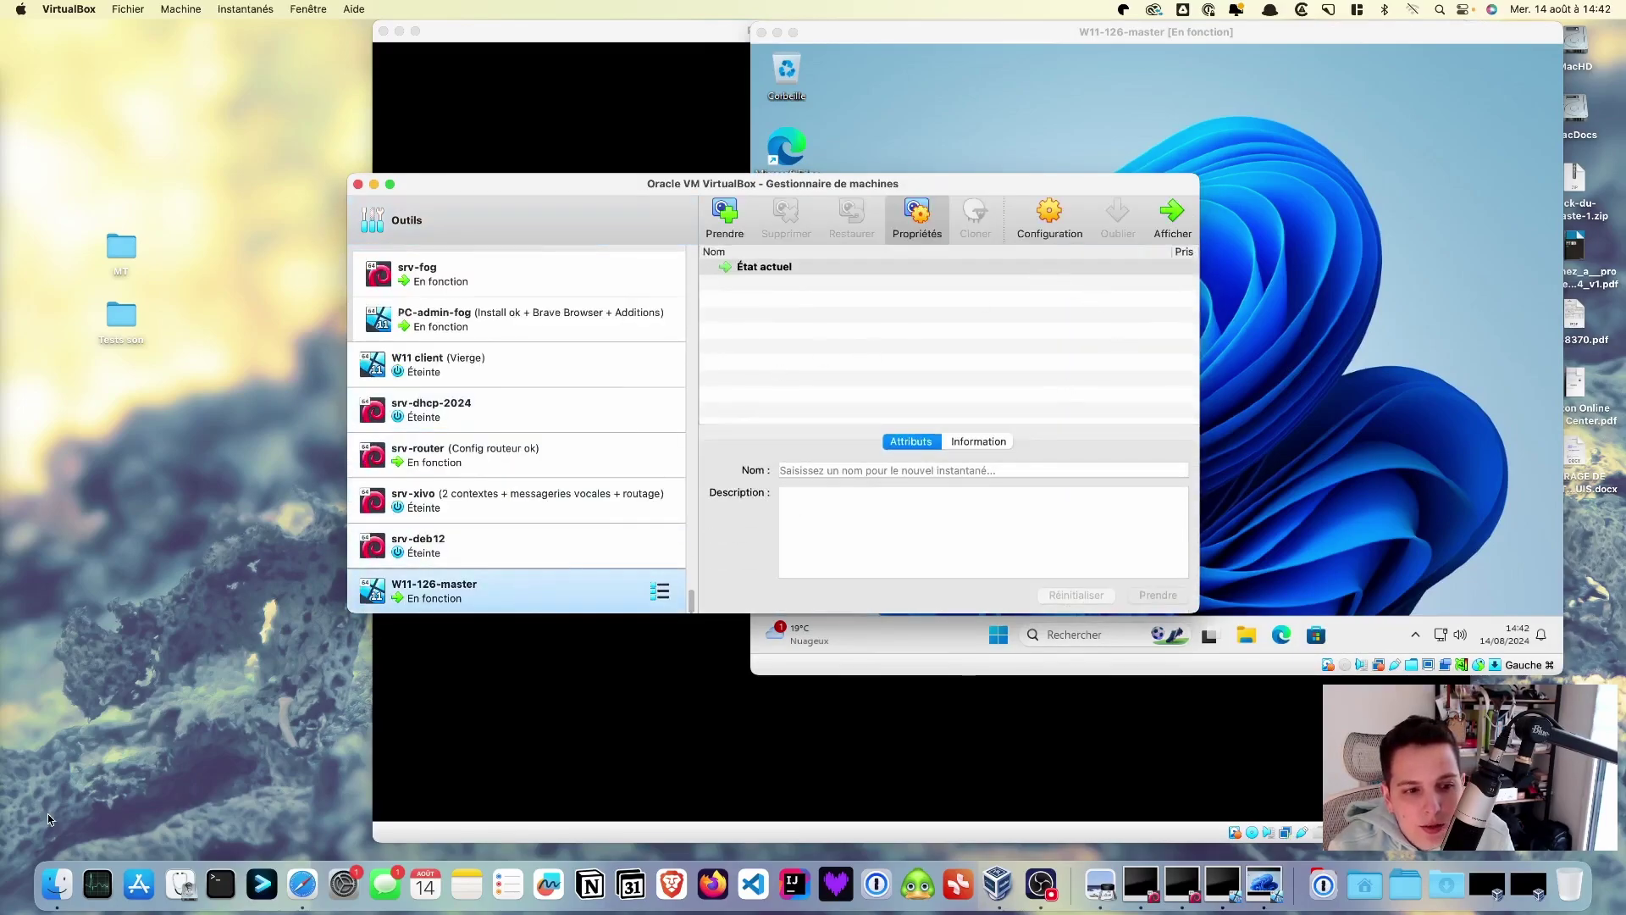
{"action": "left_click", "coordinate": [57, 880]}
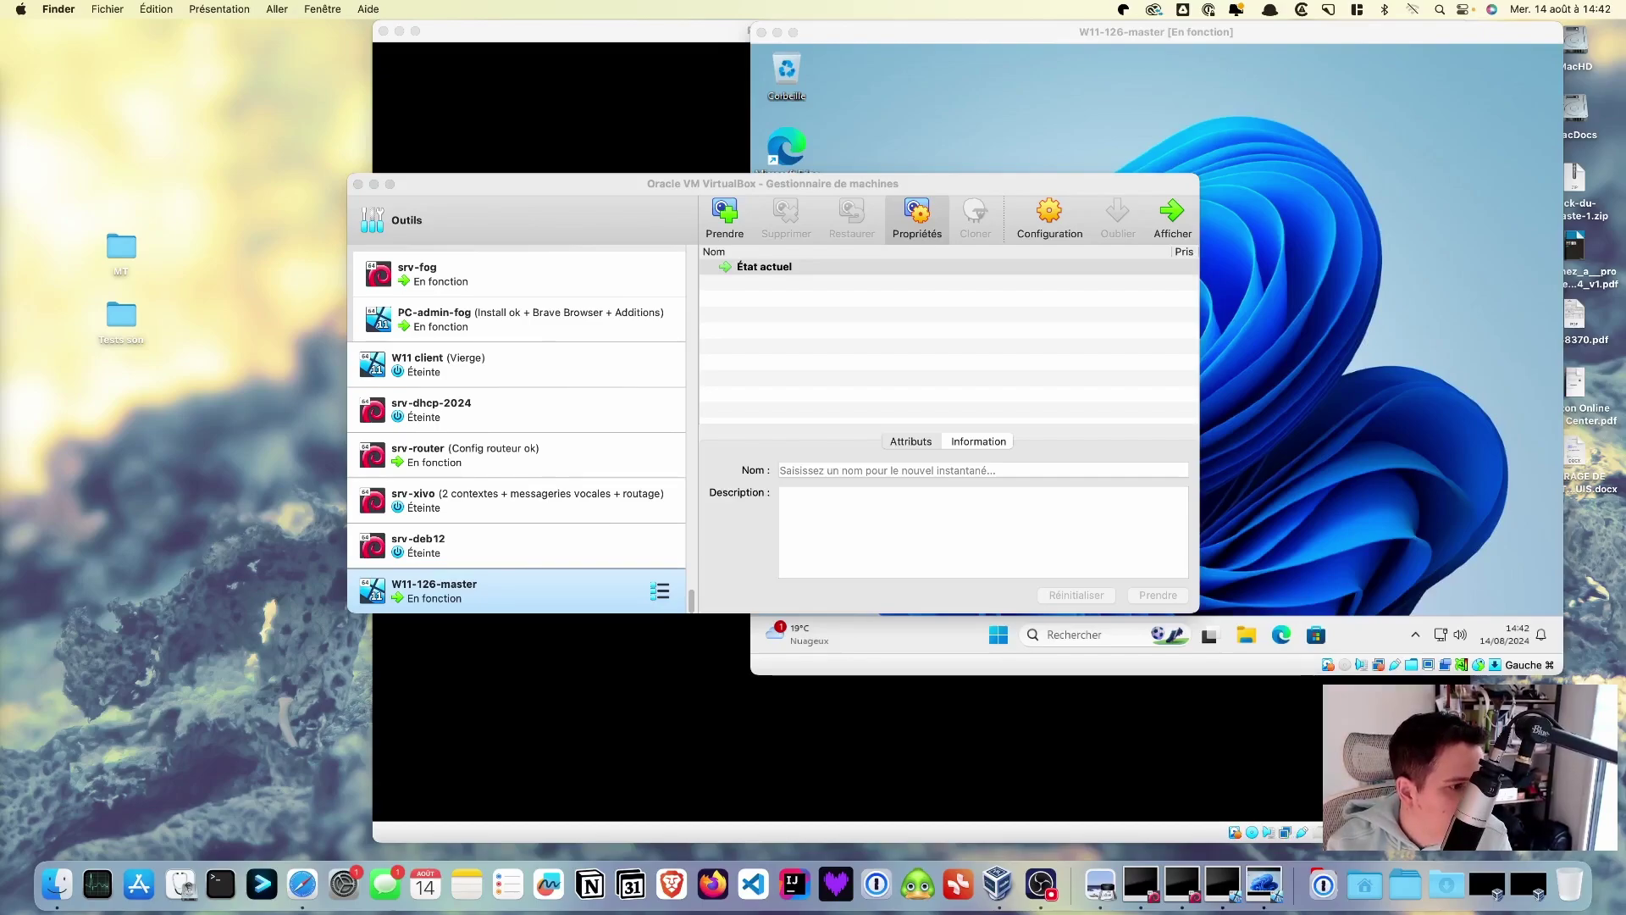
{"action": "key", "text": "super+Tab"}
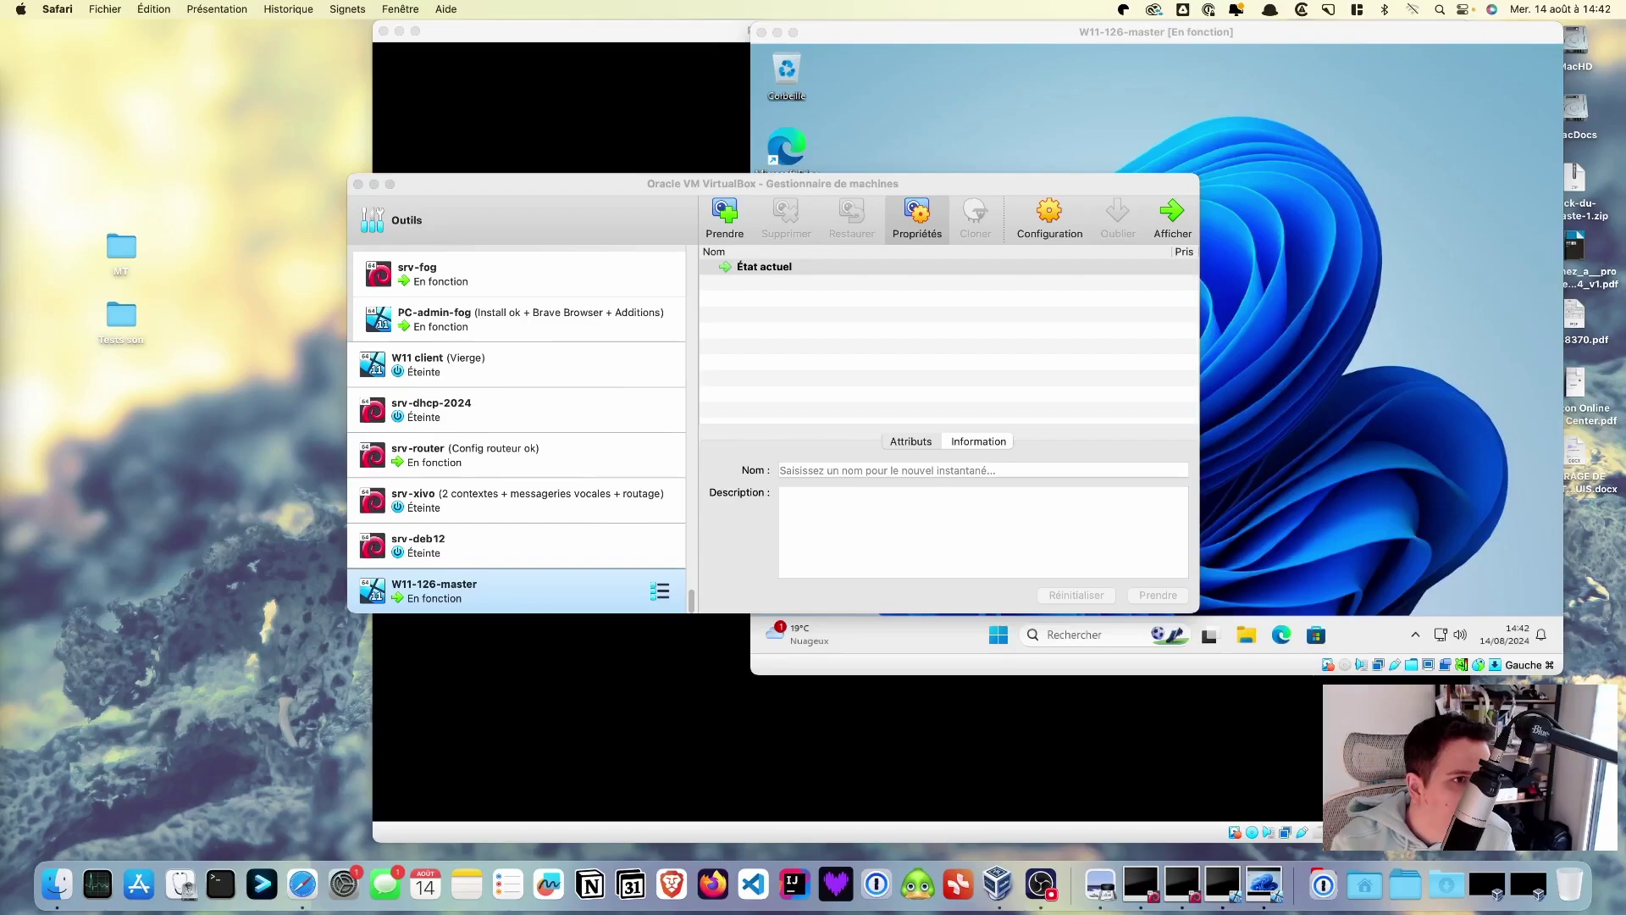
- Review the S121–S148 network diagram, hide it, and open W11-126-master's Configuration
{"action": "left_click", "coordinate": [30, 171]}
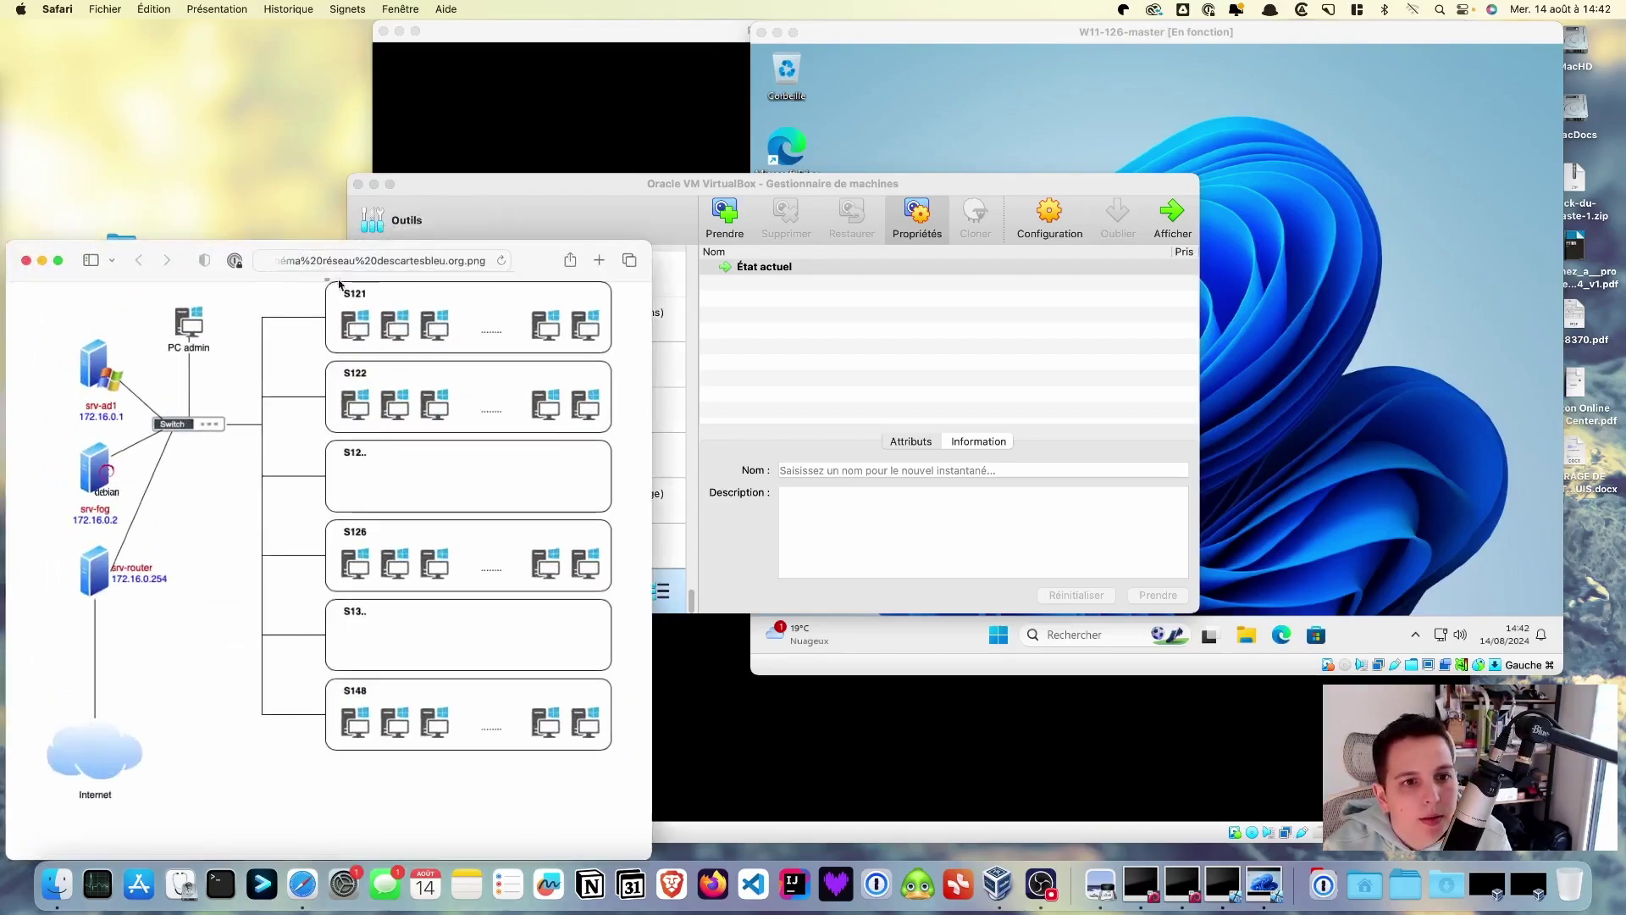
{"action": "left_click_drag", "start_coordinate": [543, 260], "coordinate": [587, 118]}
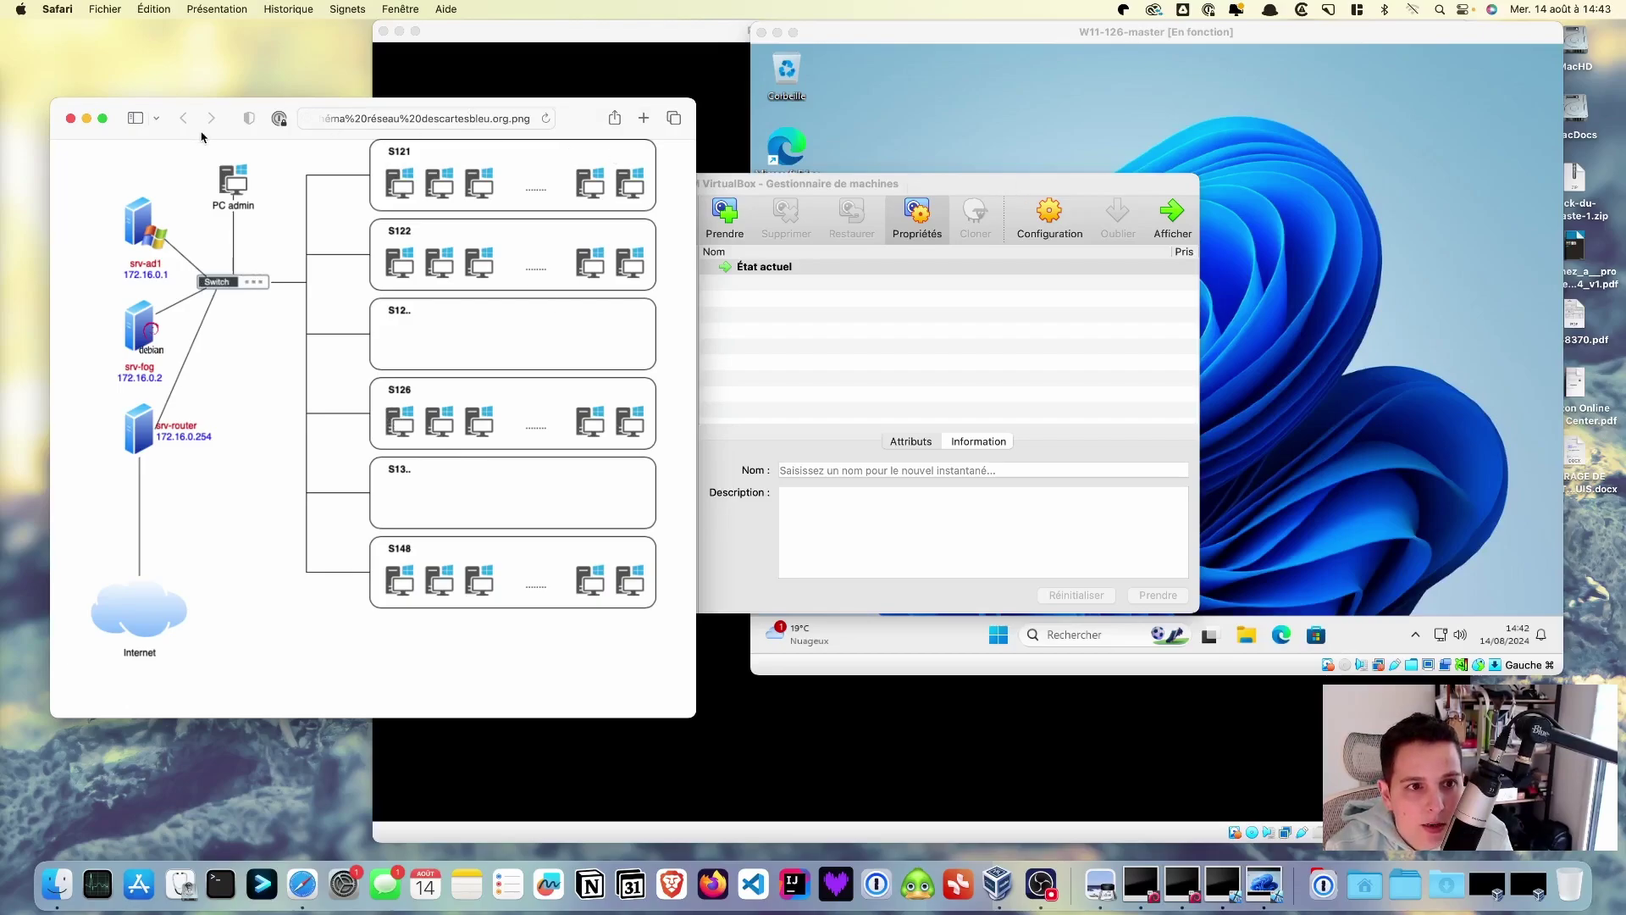
{"action": "key", "text": "super+w"}
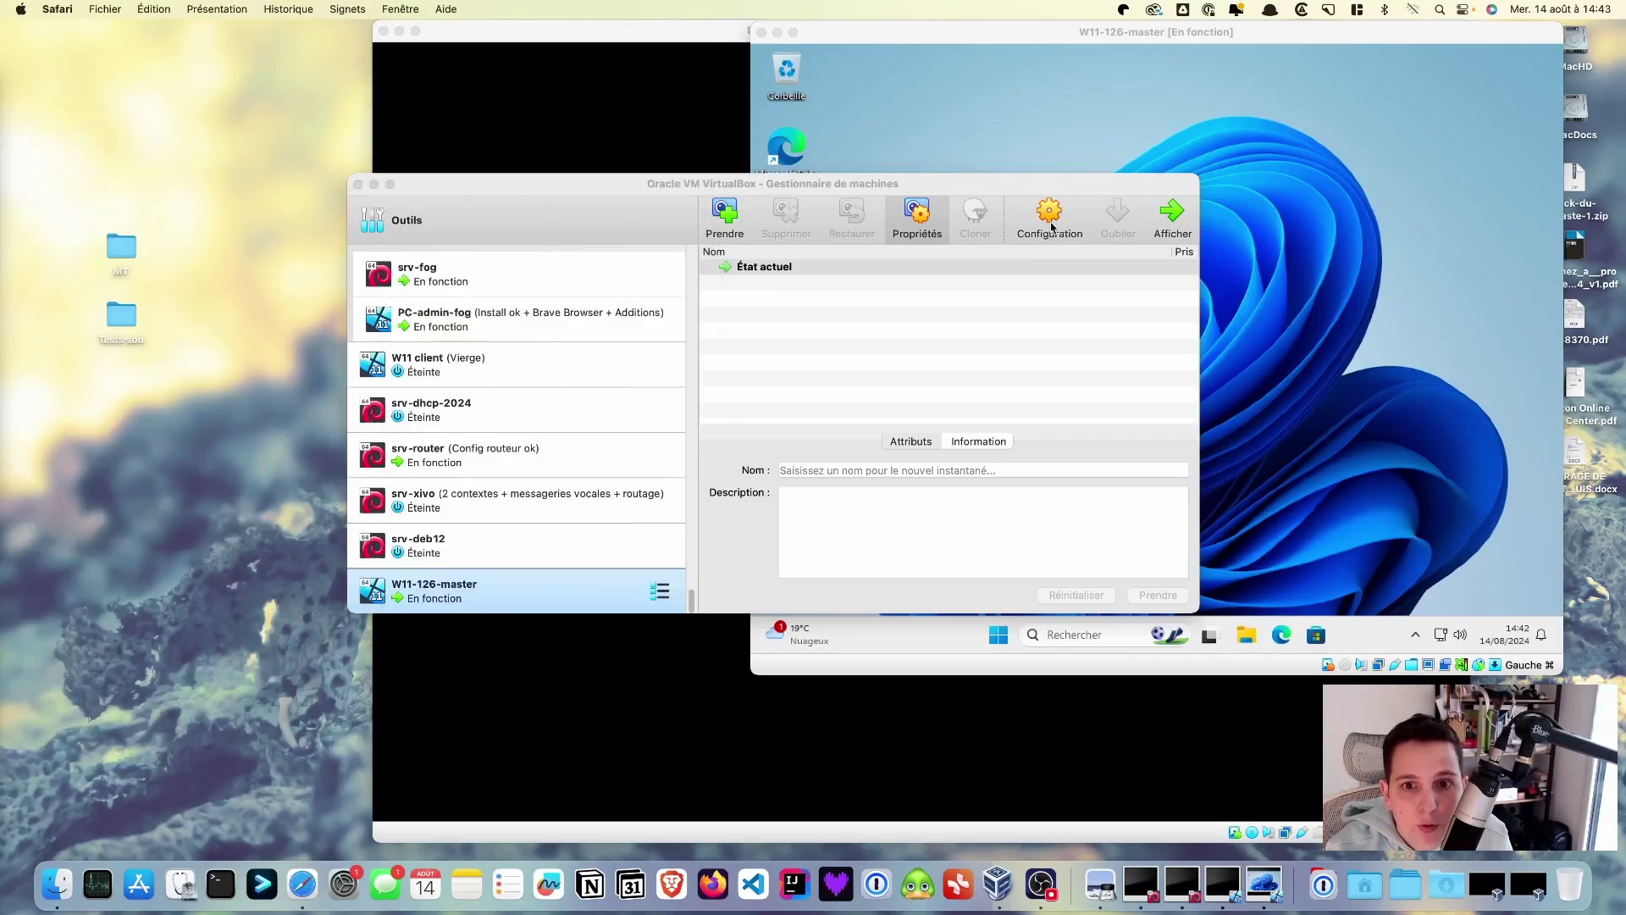
{"action": "left_click", "coordinate": [1050, 226]}
{"action": "left_click", "coordinate": [1050, 225]}
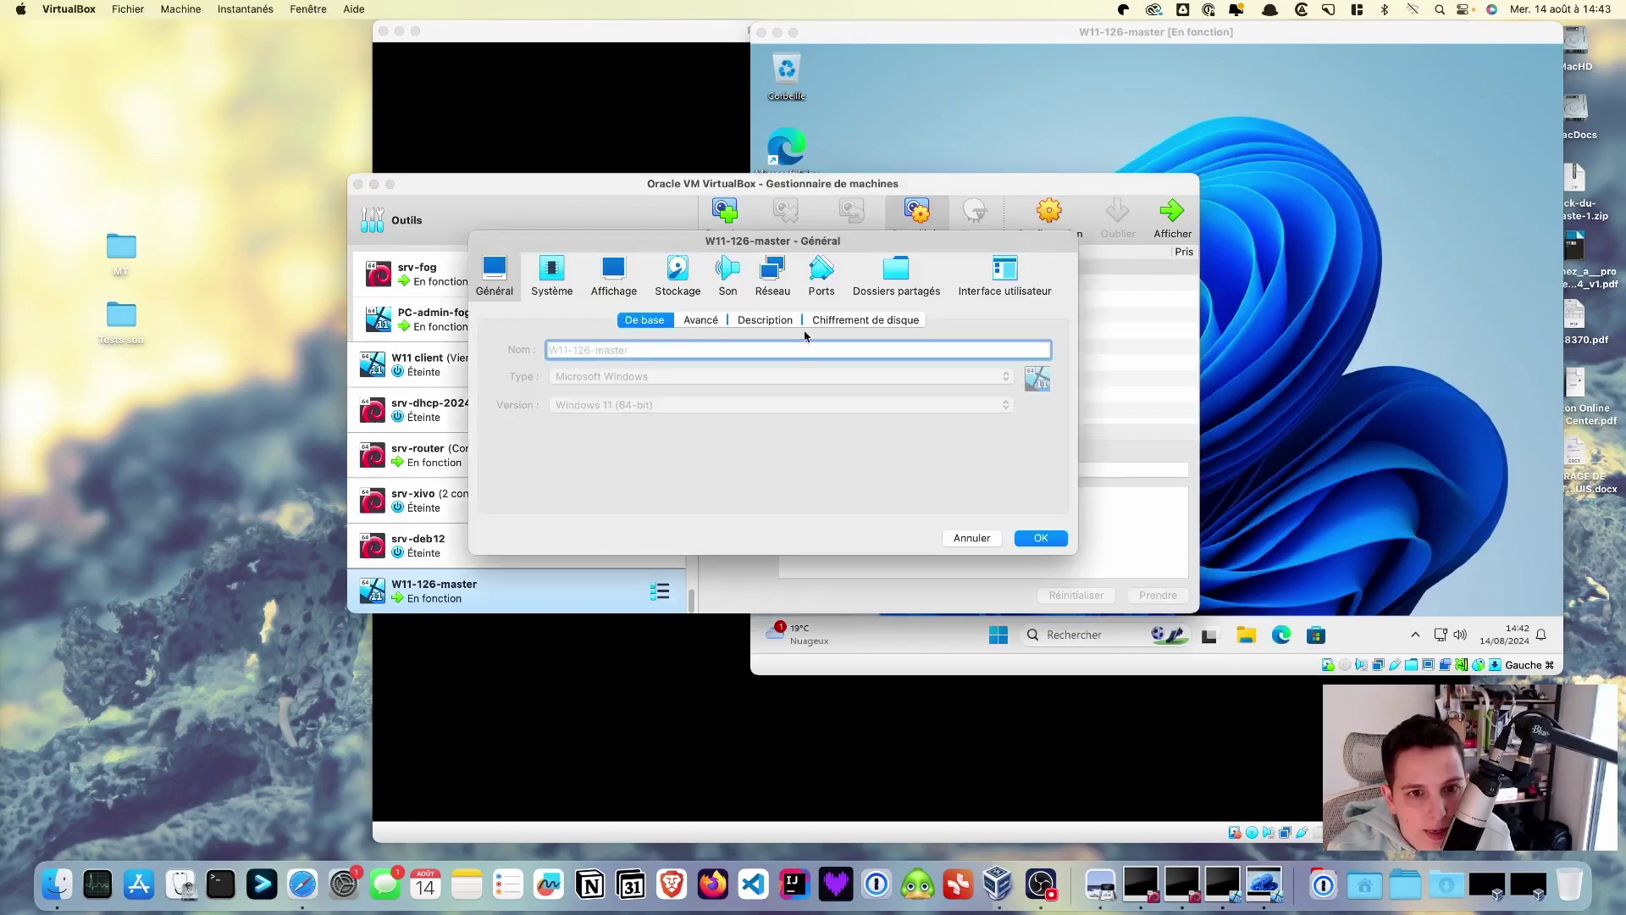
- Switch W11-126-master's network adapter from bridged to Réseau interne 'intnet' and save
{"action": "left_click", "coordinate": [773, 271]}
{"action": "left_click", "coordinate": [811, 375]}
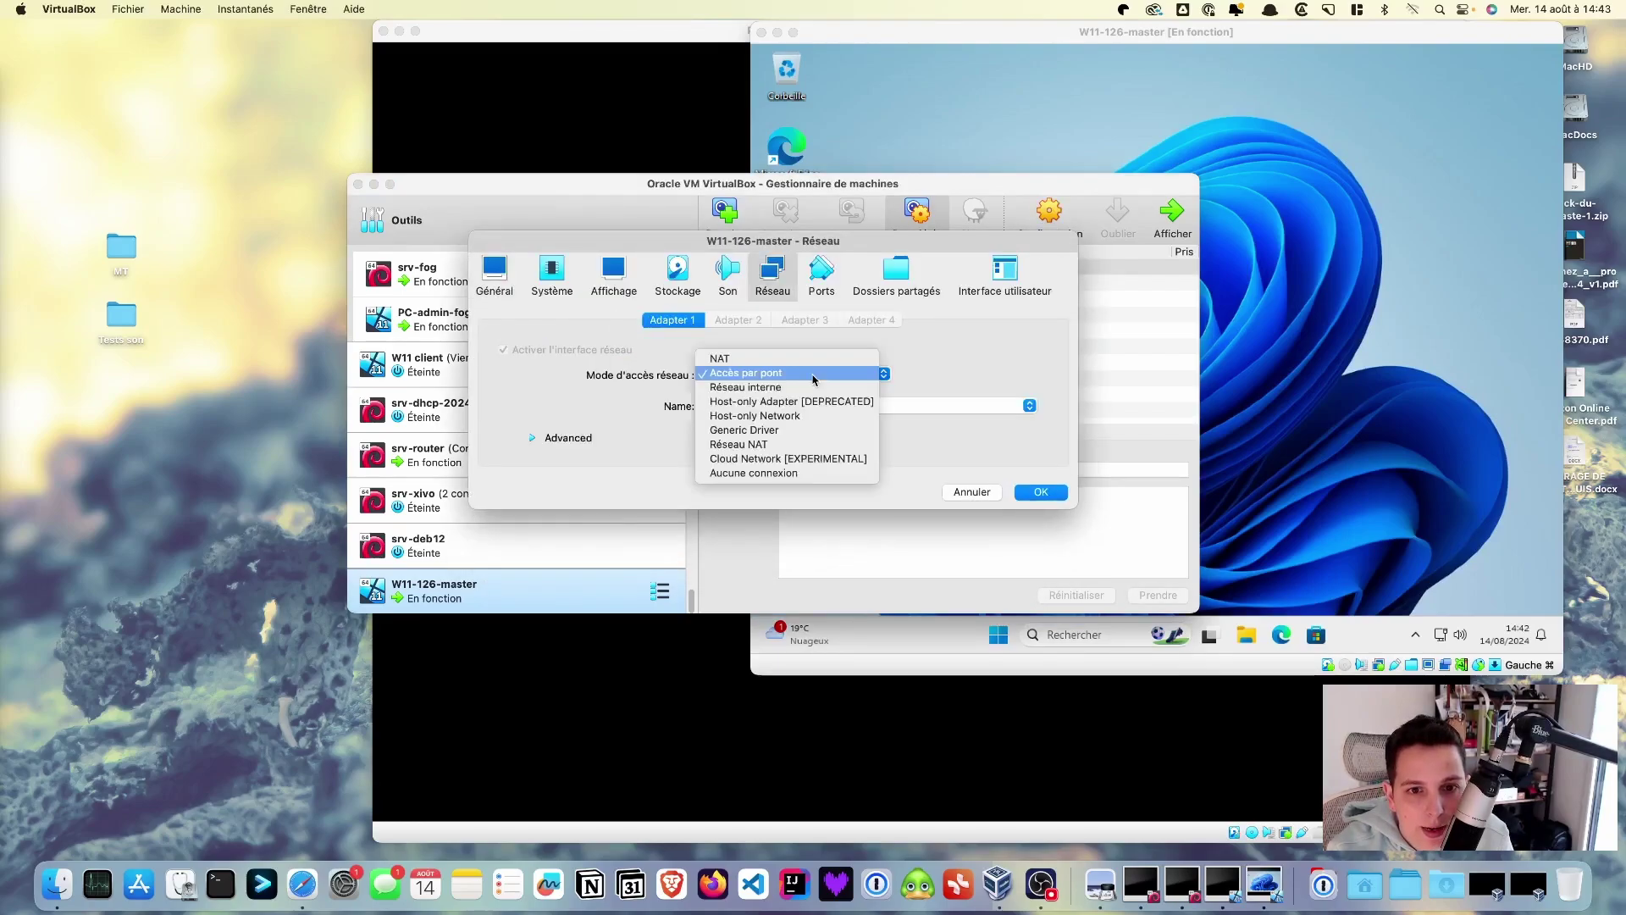
{"action": "left_click", "coordinate": [804, 389]}
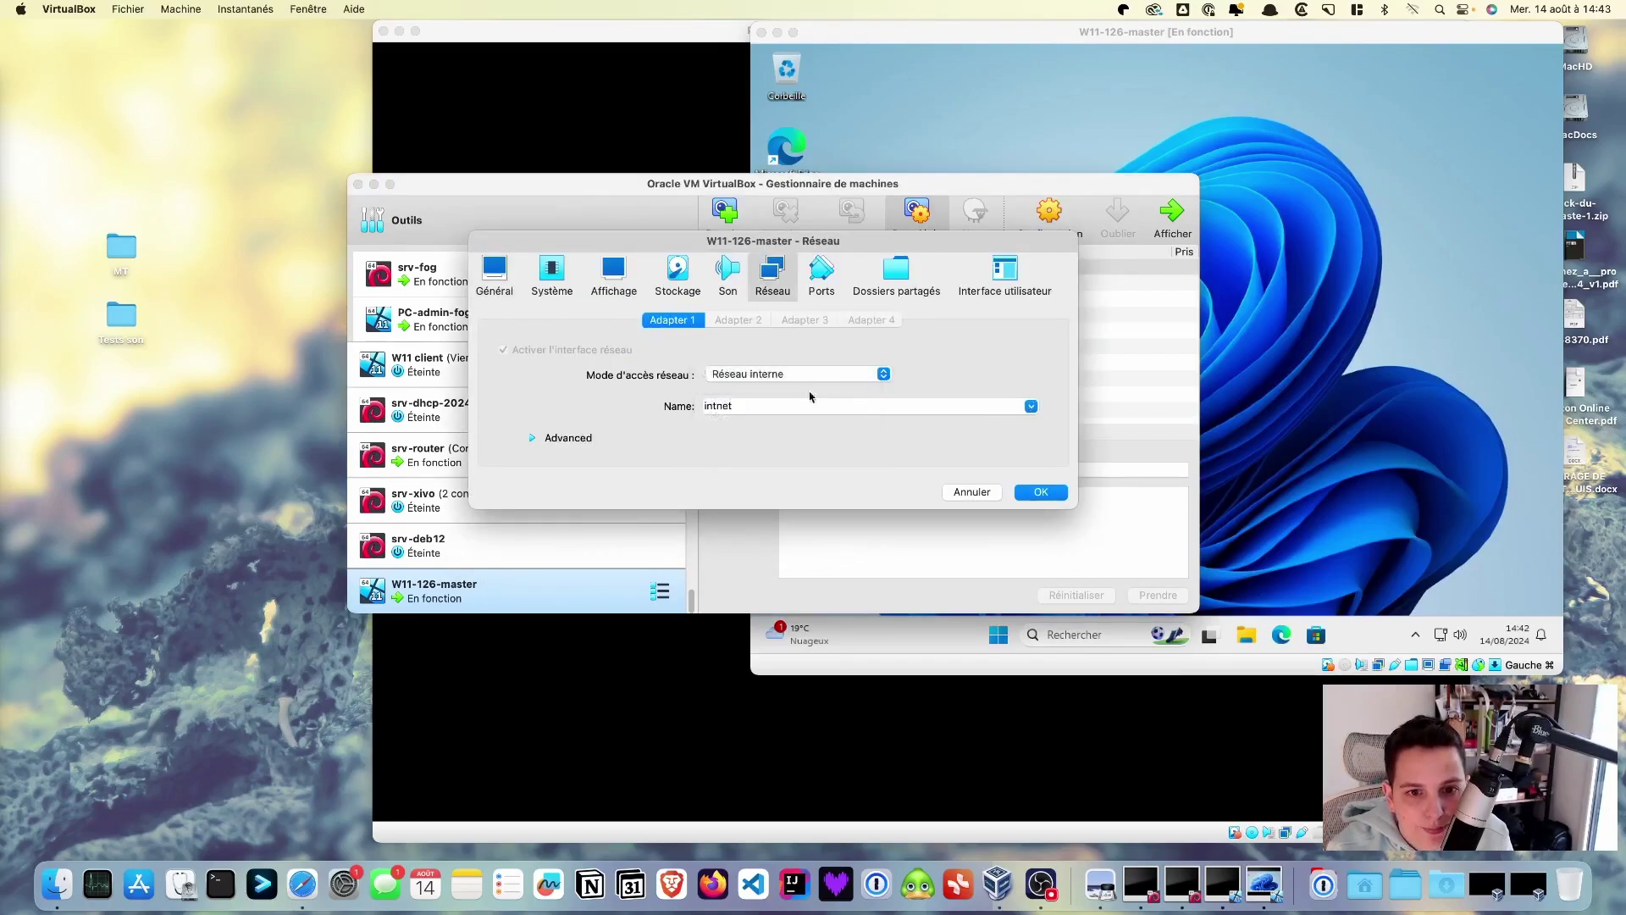
{"action": "left_click", "coordinate": [1042, 492]}
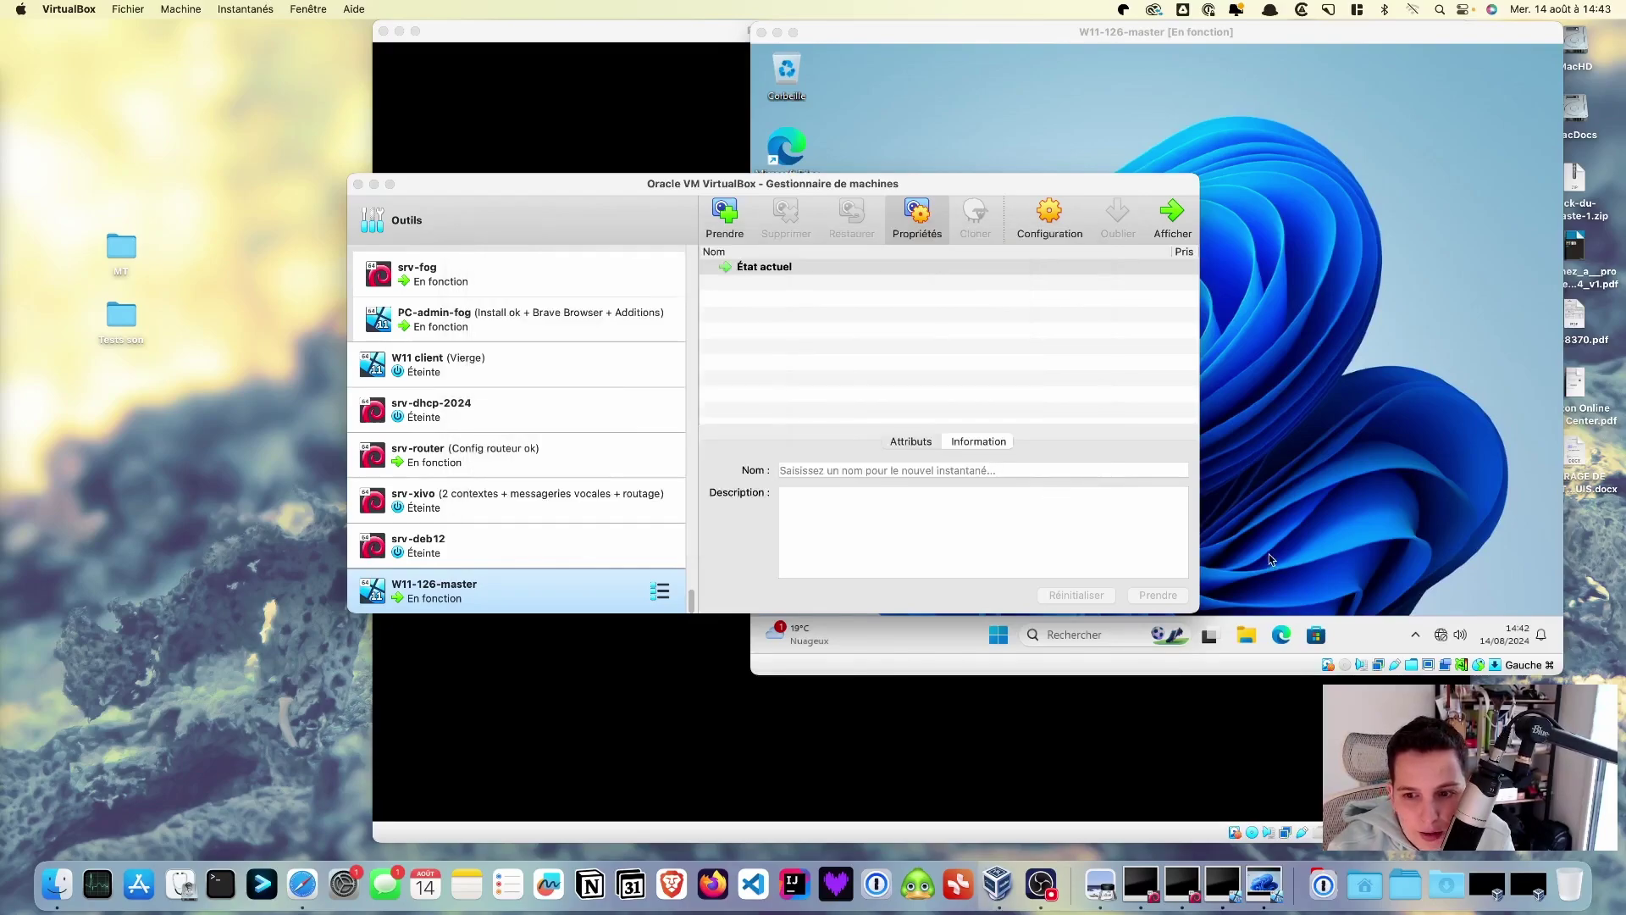
- Delete the permanent shared folder in Réglages des dossiers partagés and save, then switch to Aperçu
{"action": "left_click", "coordinate": [1412, 666]}
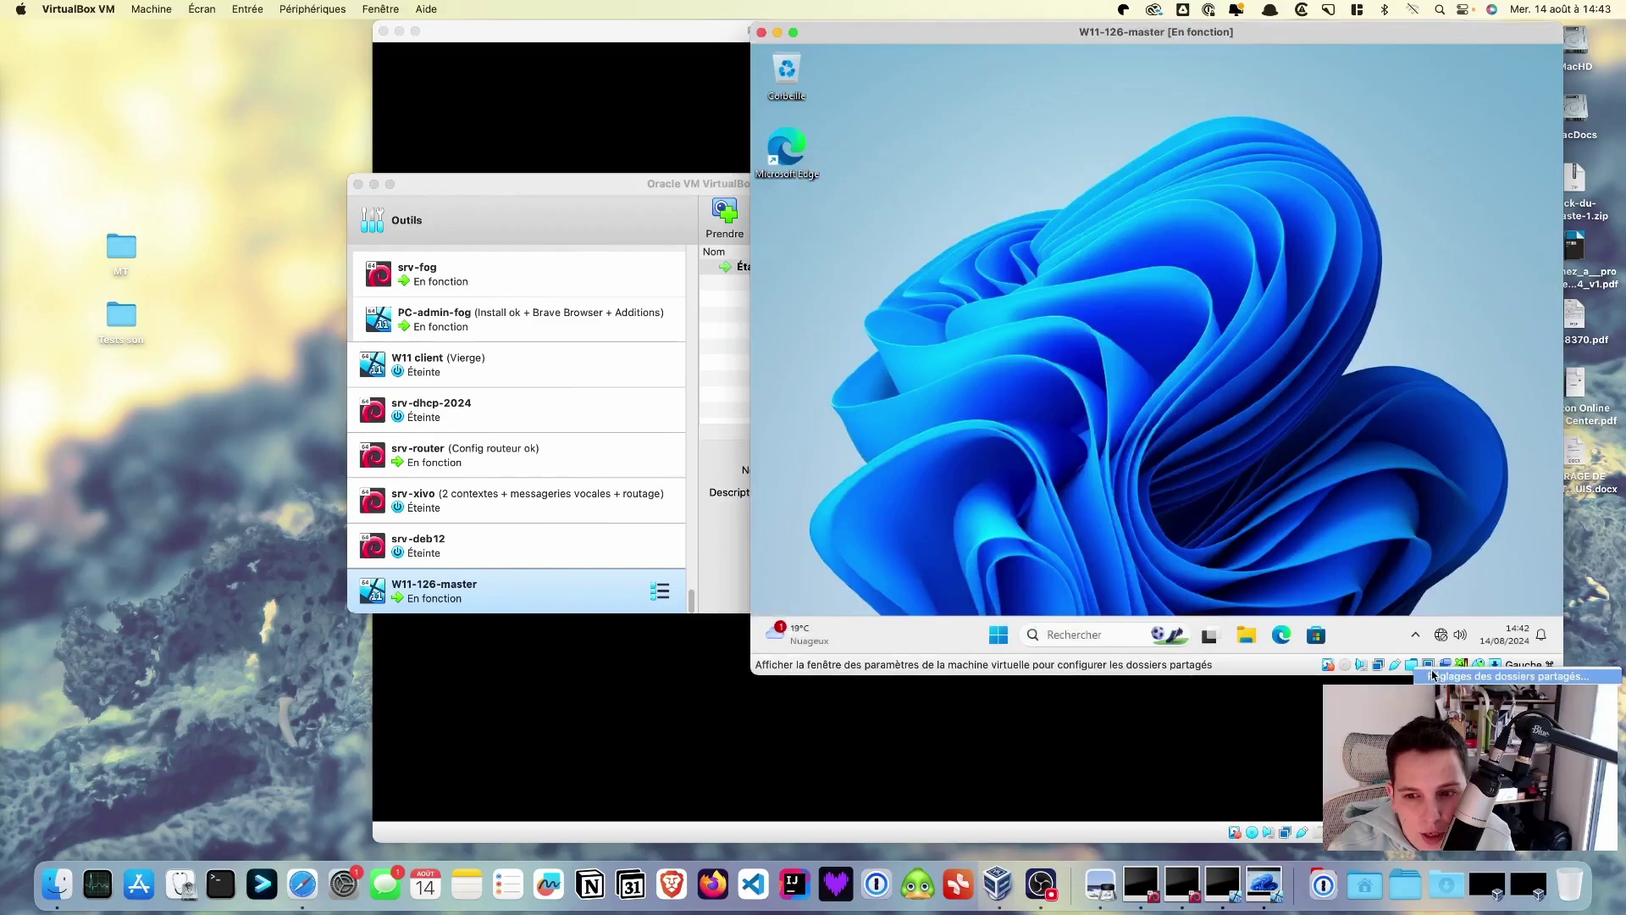
{"action": "left_click", "coordinate": [1433, 675]}
{"action": "left_click", "coordinate": [1361, 339]}
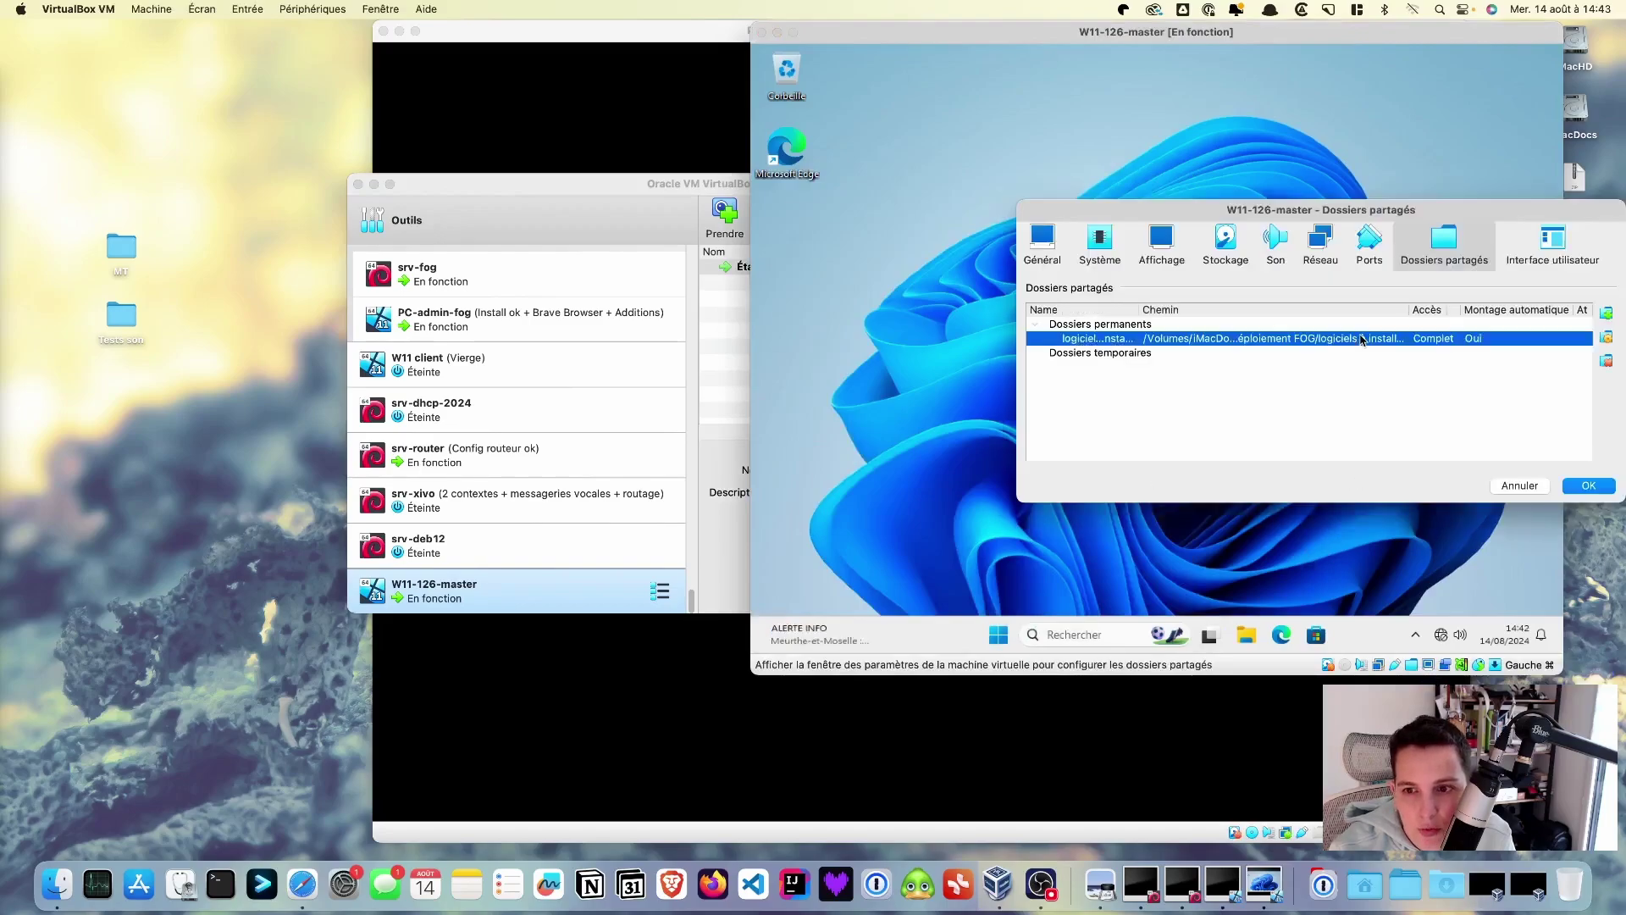
{"action": "left_click", "coordinate": [1606, 362]}
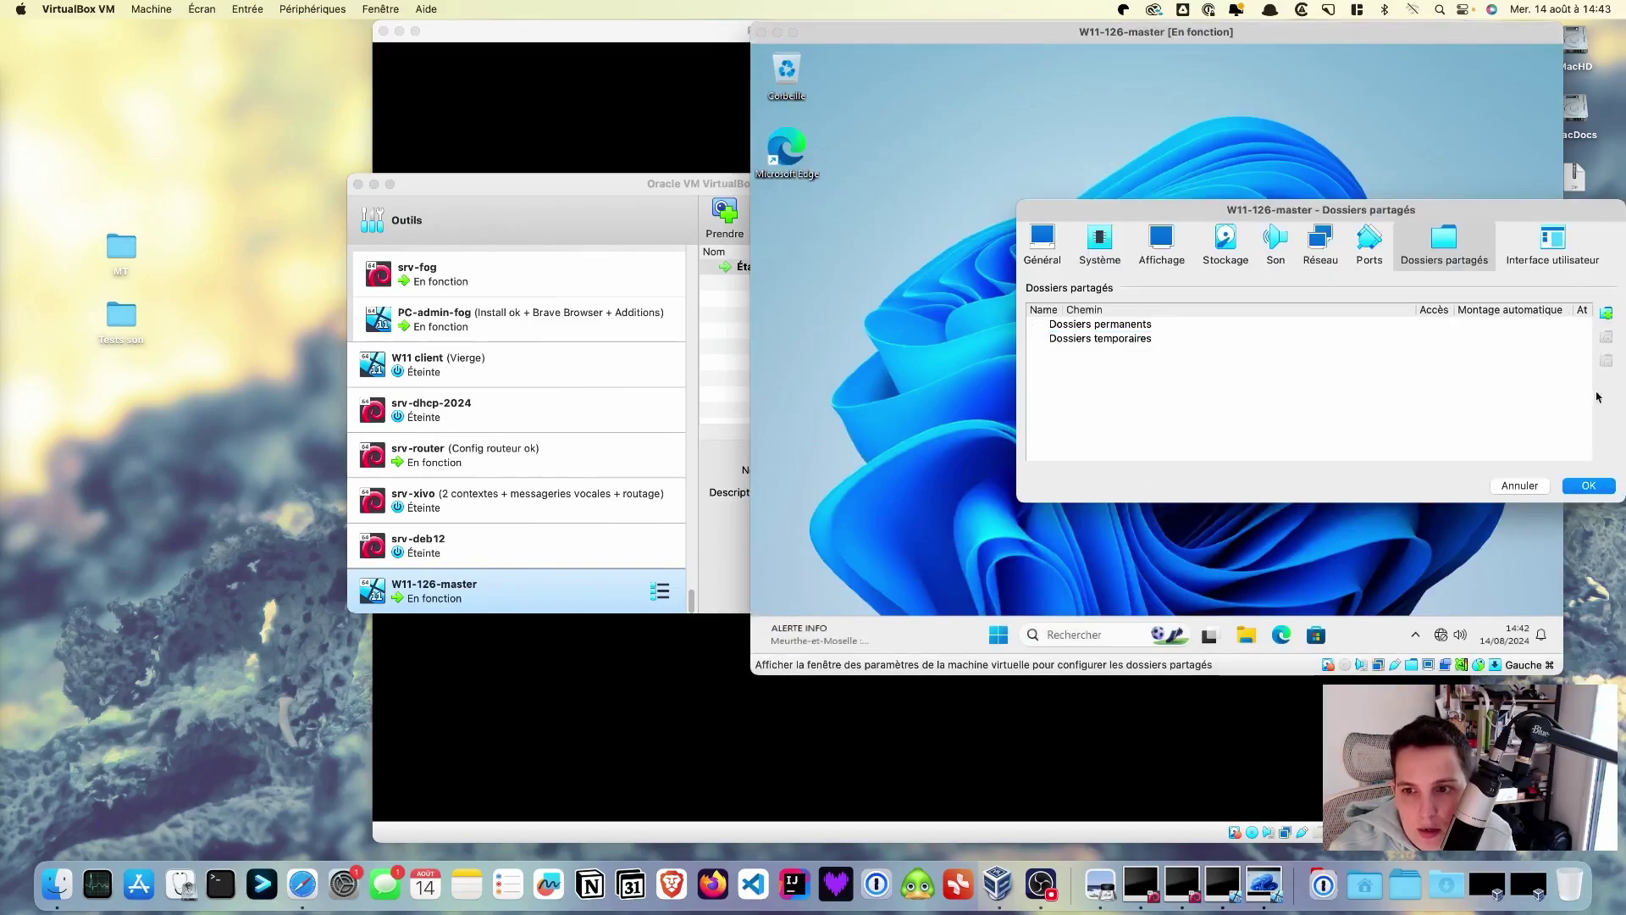
{"action": "left_click", "coordinate": [1595, 489]}
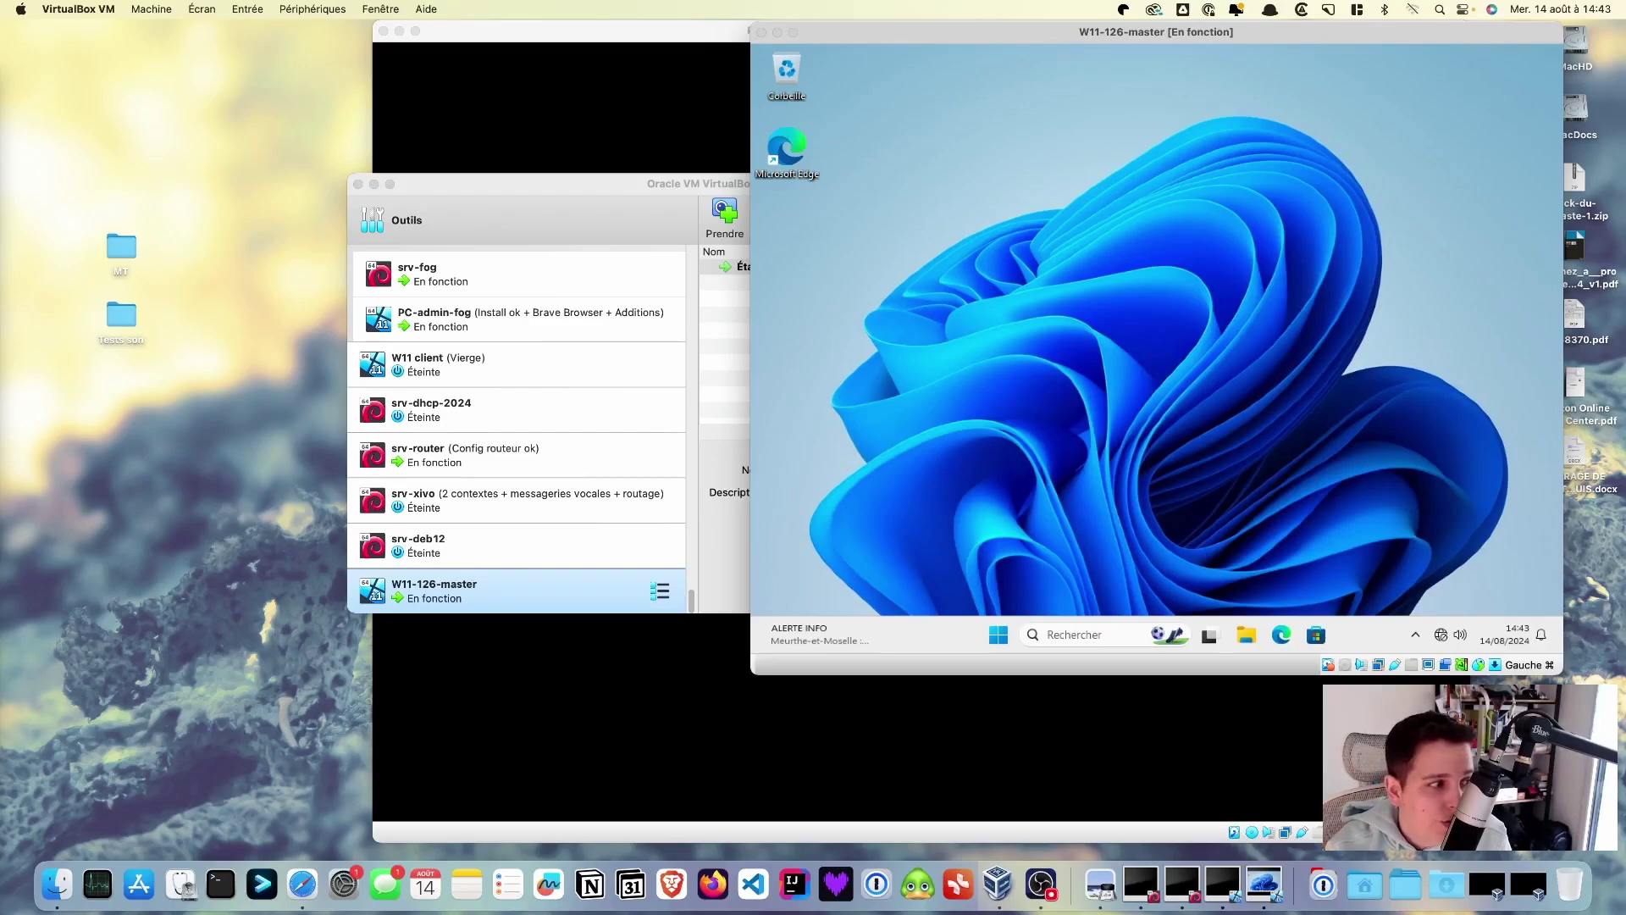
{"action": "key", "text": "super+Tab"}
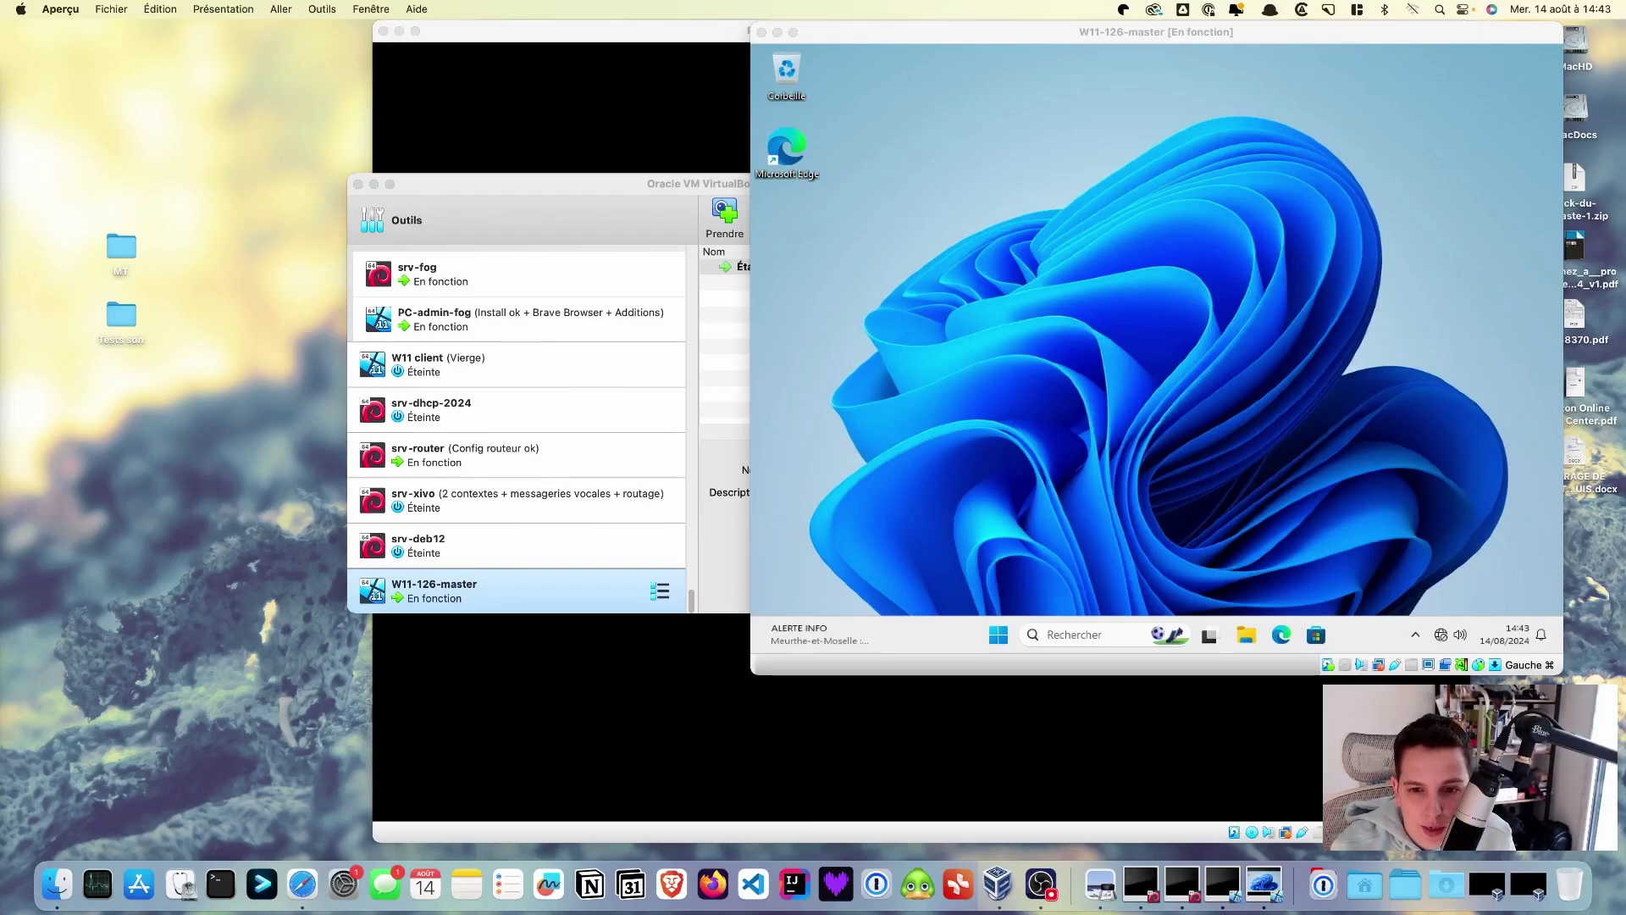
- Power off the Windows 11 guest with Arrêter from the Start menu
{"action": "left_click", "coordinate": [998, 639]}
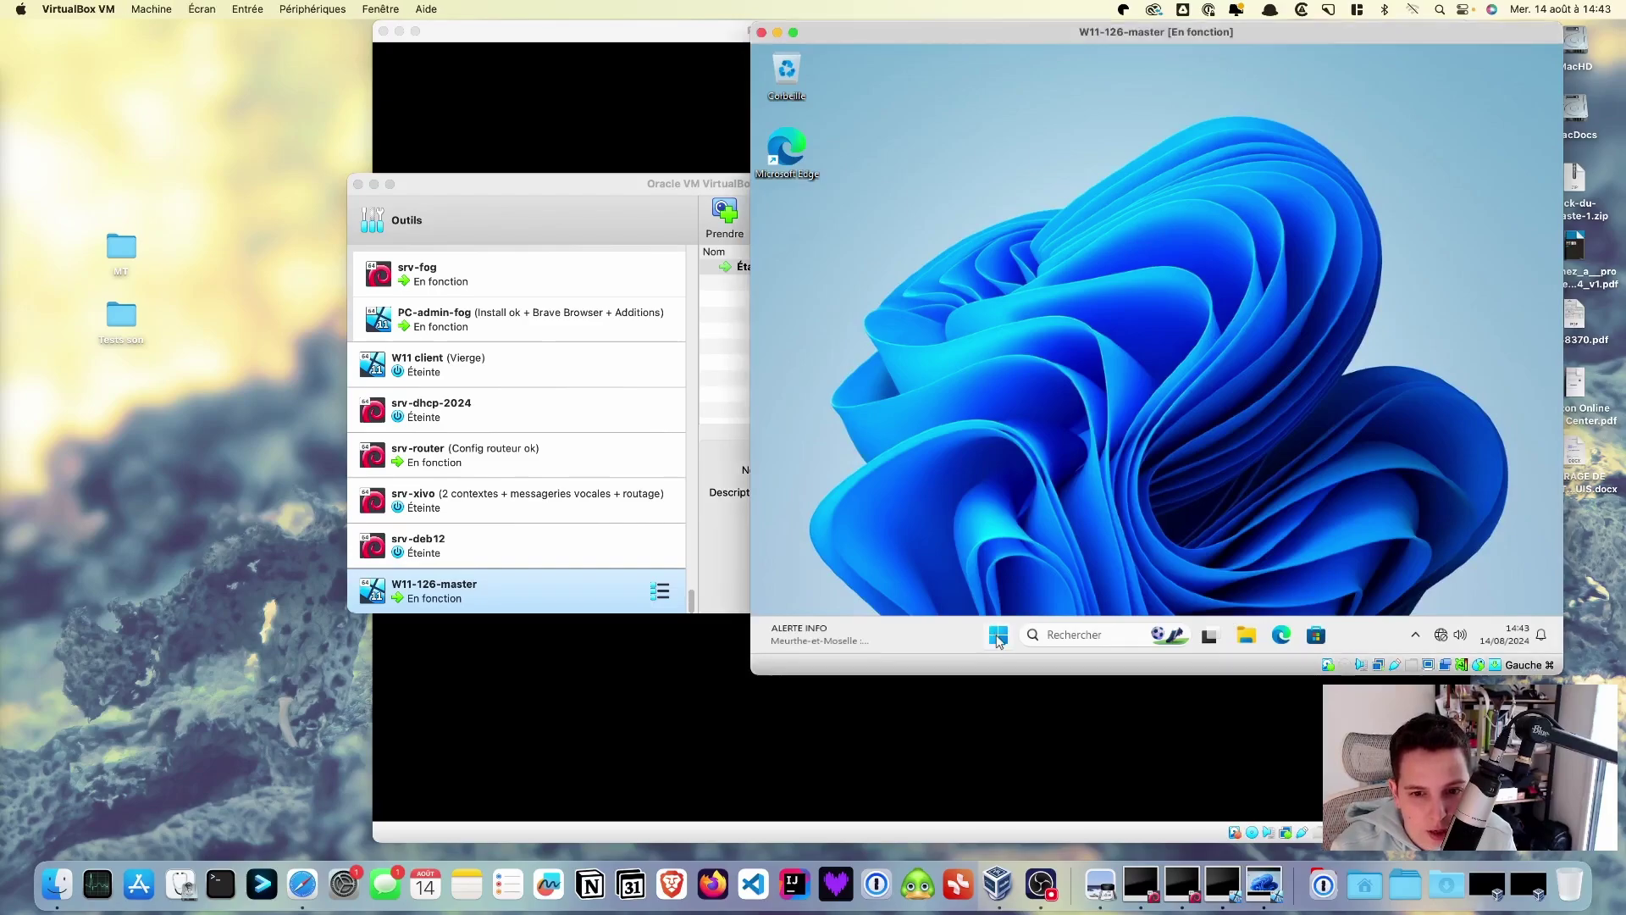
{"action": "left_click", "coordinate": [1000, 641]}
{"action": "left_click", "coordinate": [1354, 581]}
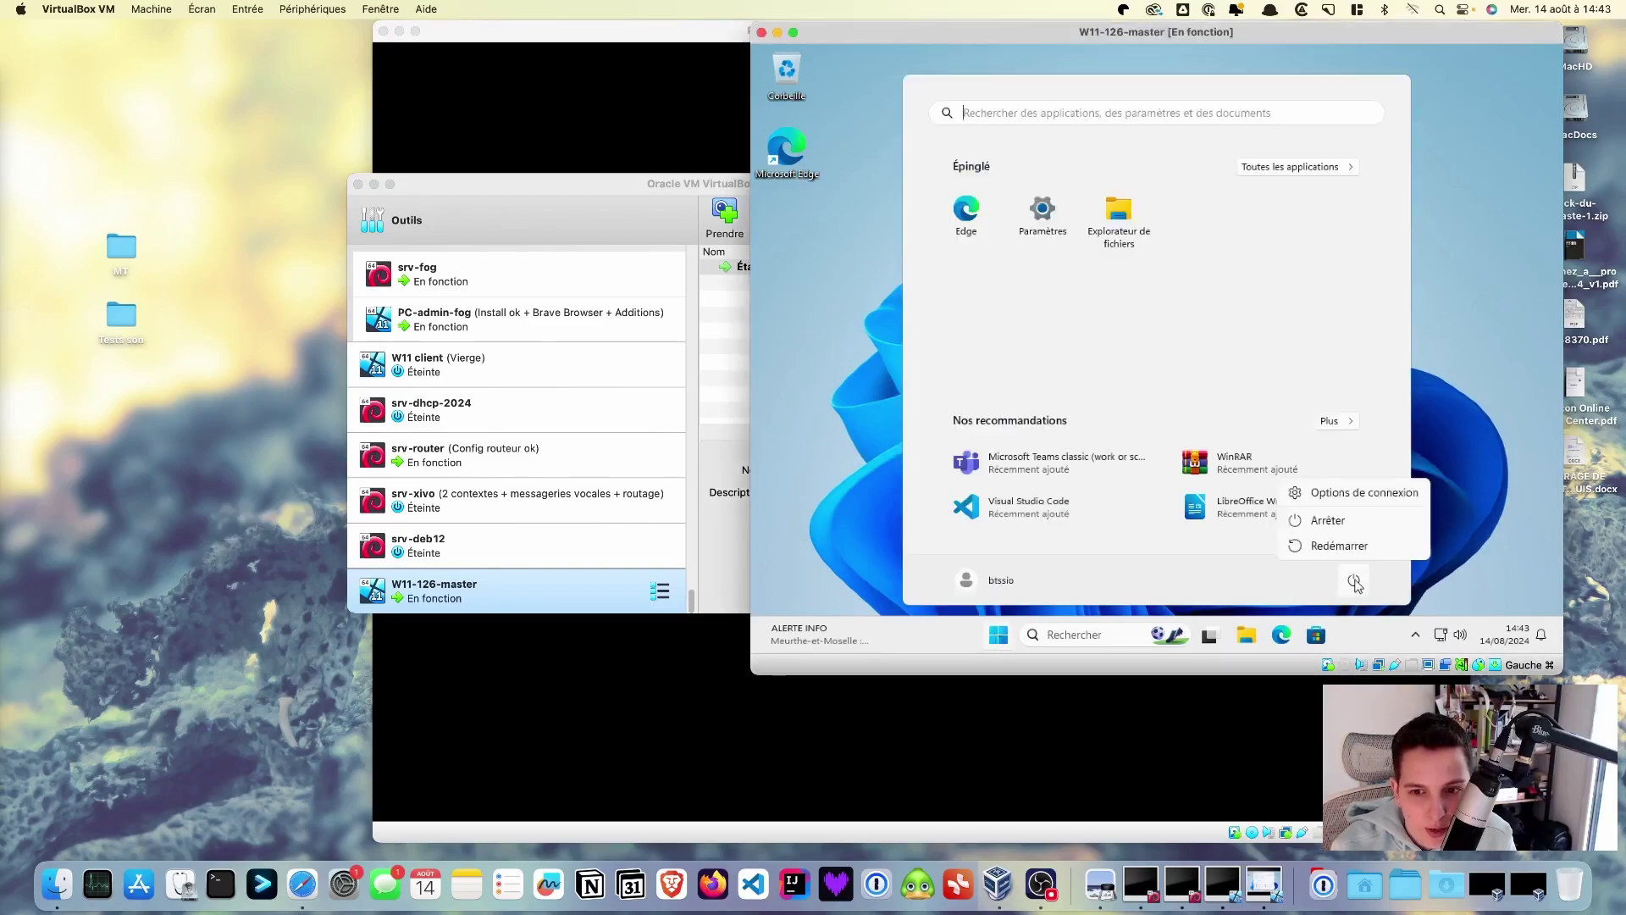
{"action": "left_click", "coordinate": [1334, 520]}
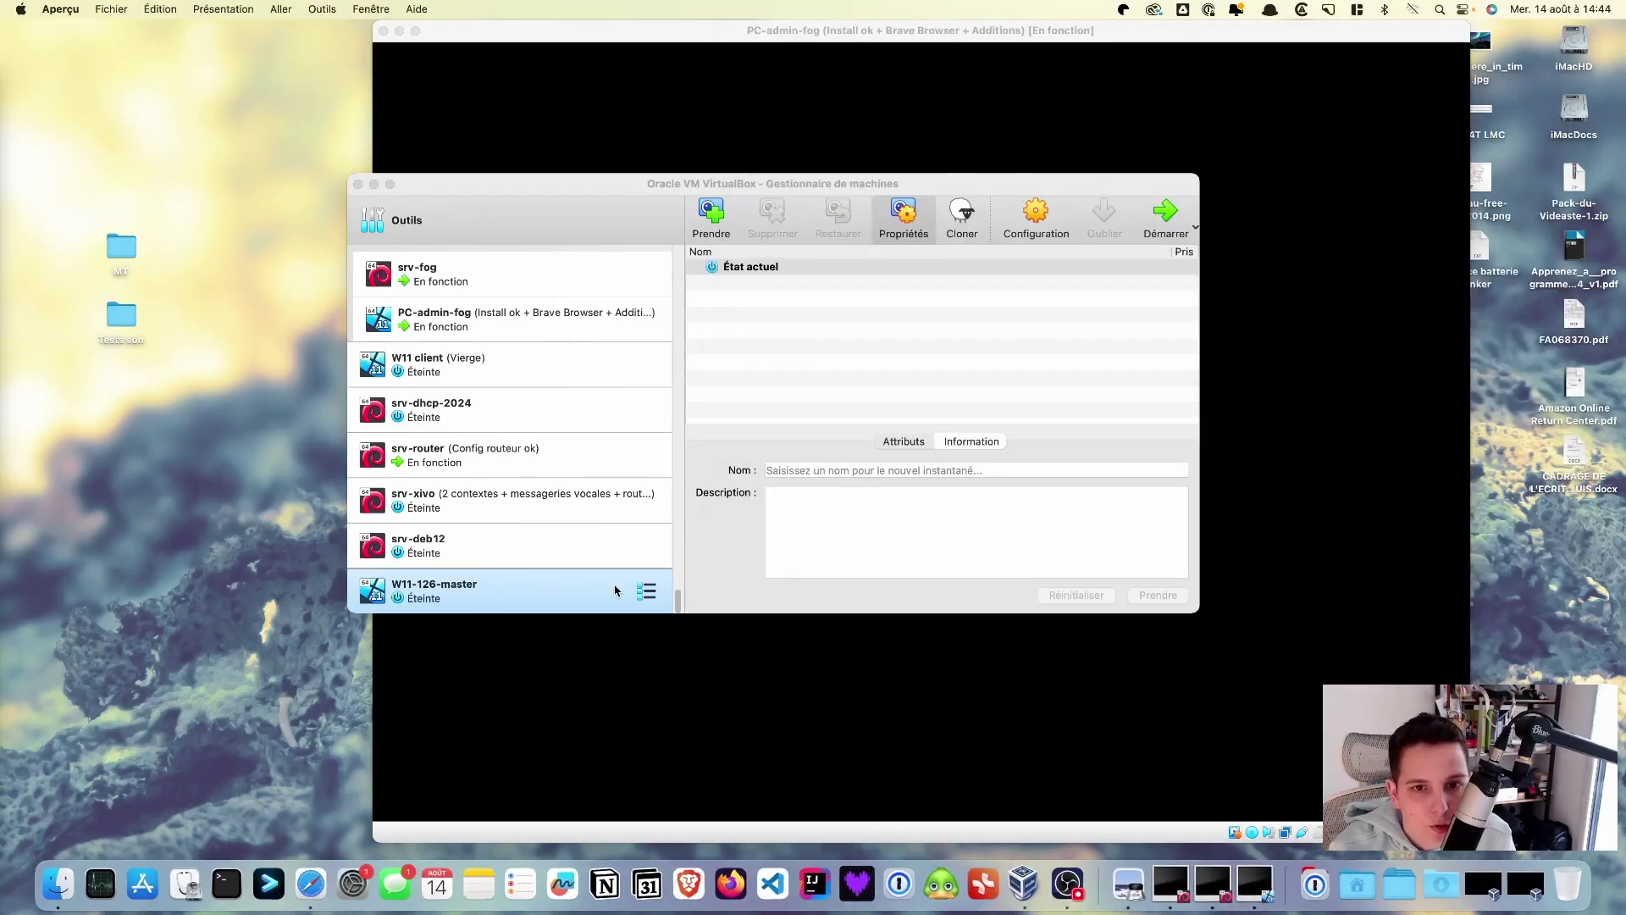
- In Système, untick Activer EFI, enable Réseau and move it to first boot place, save, and start
{"action": "left_click", "coordinate": [1036, 224]}
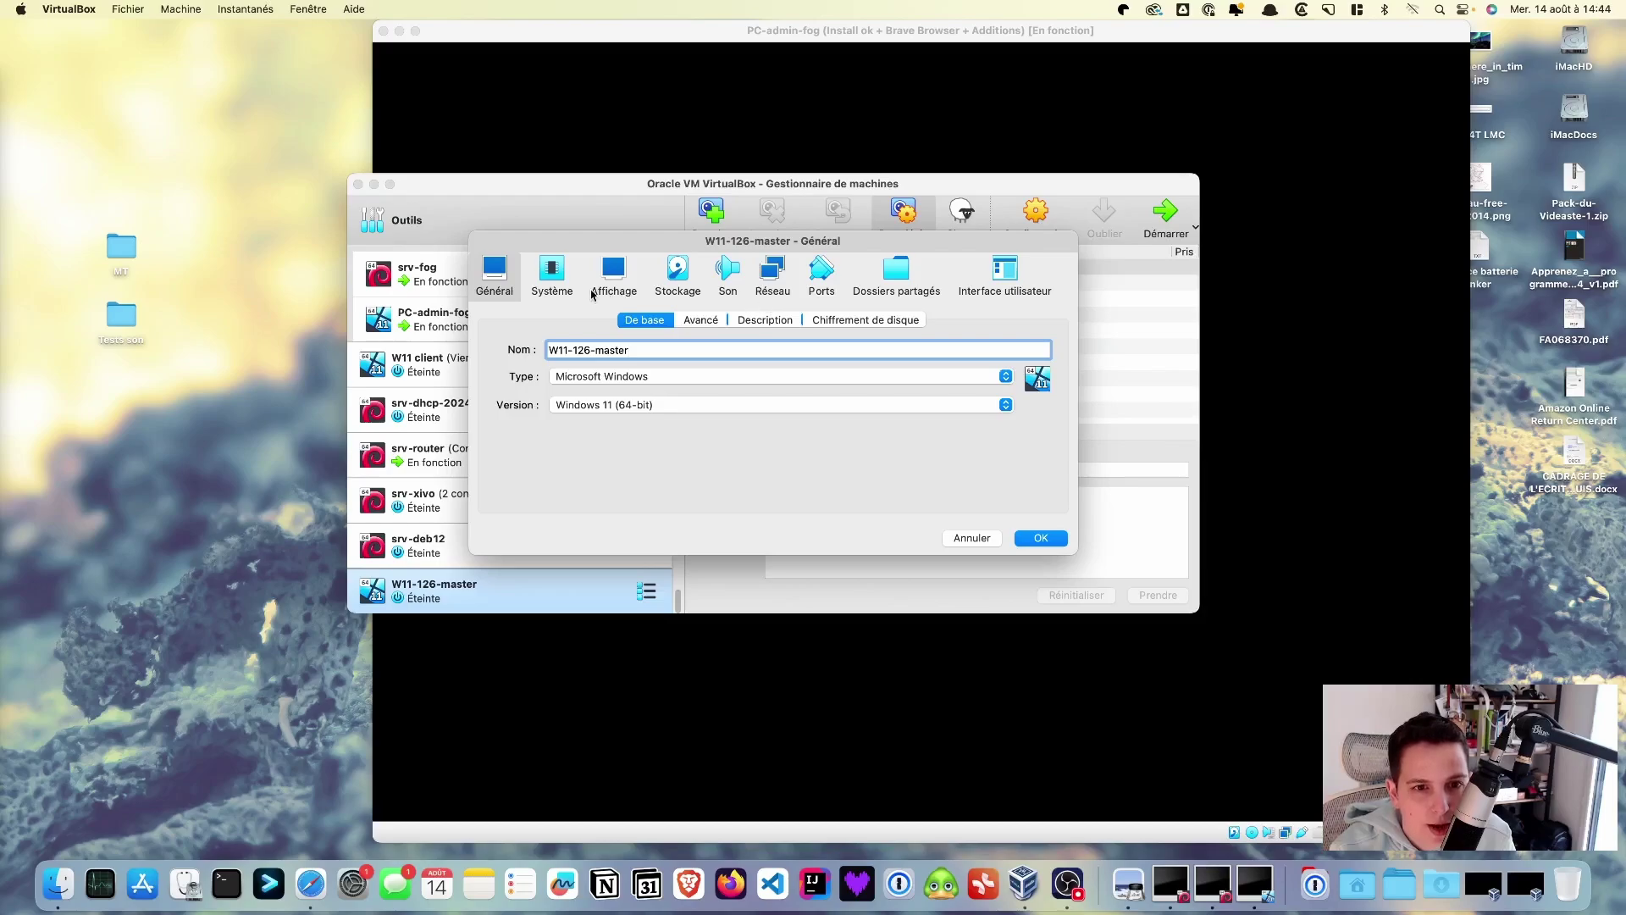
{"action": "left_click", "coordinate": [552, 273]}
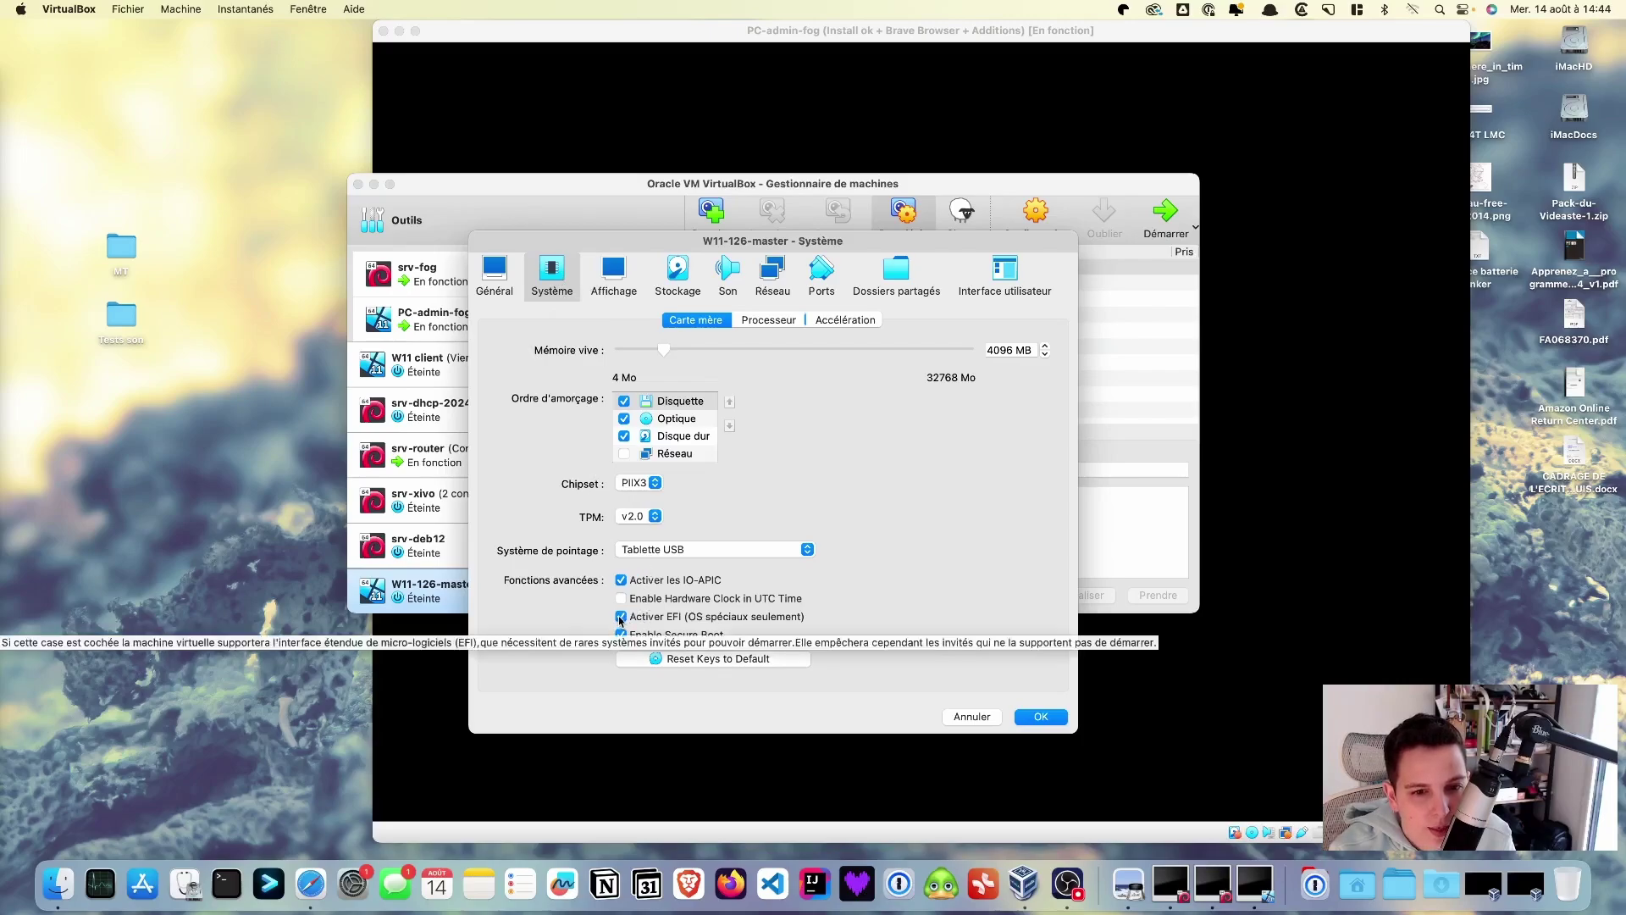
{"action": "left_click", "coordinate": [620, 617]}
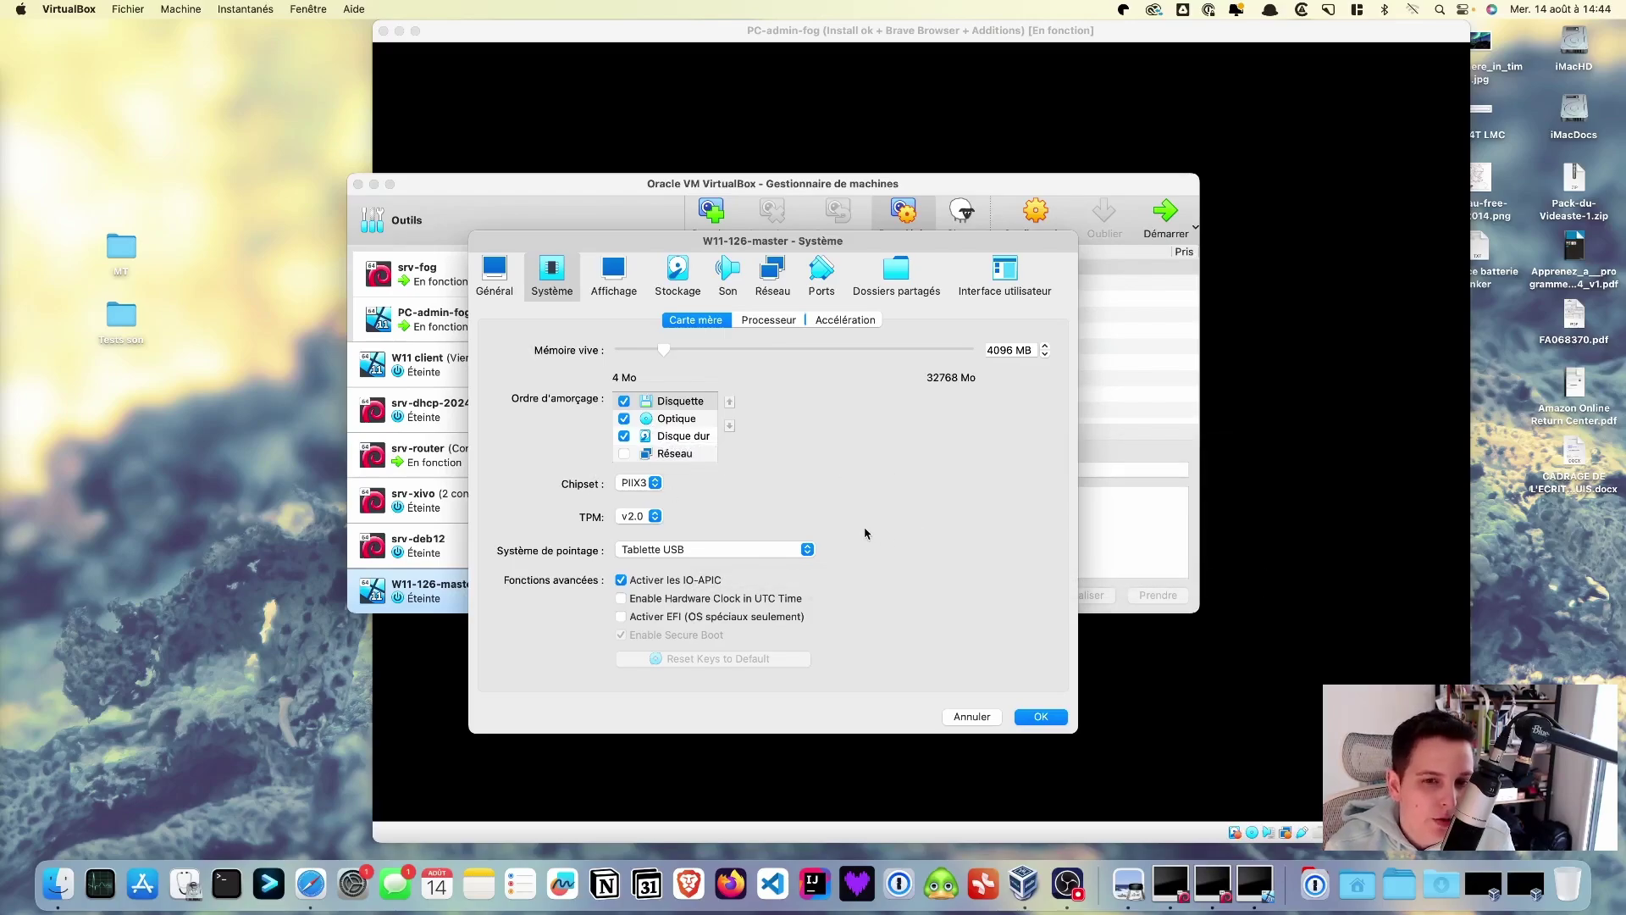
{"action": "left_click", "coordinate": [625, 458]}
{"action": "left_click", "coordinate": [683, 457]}
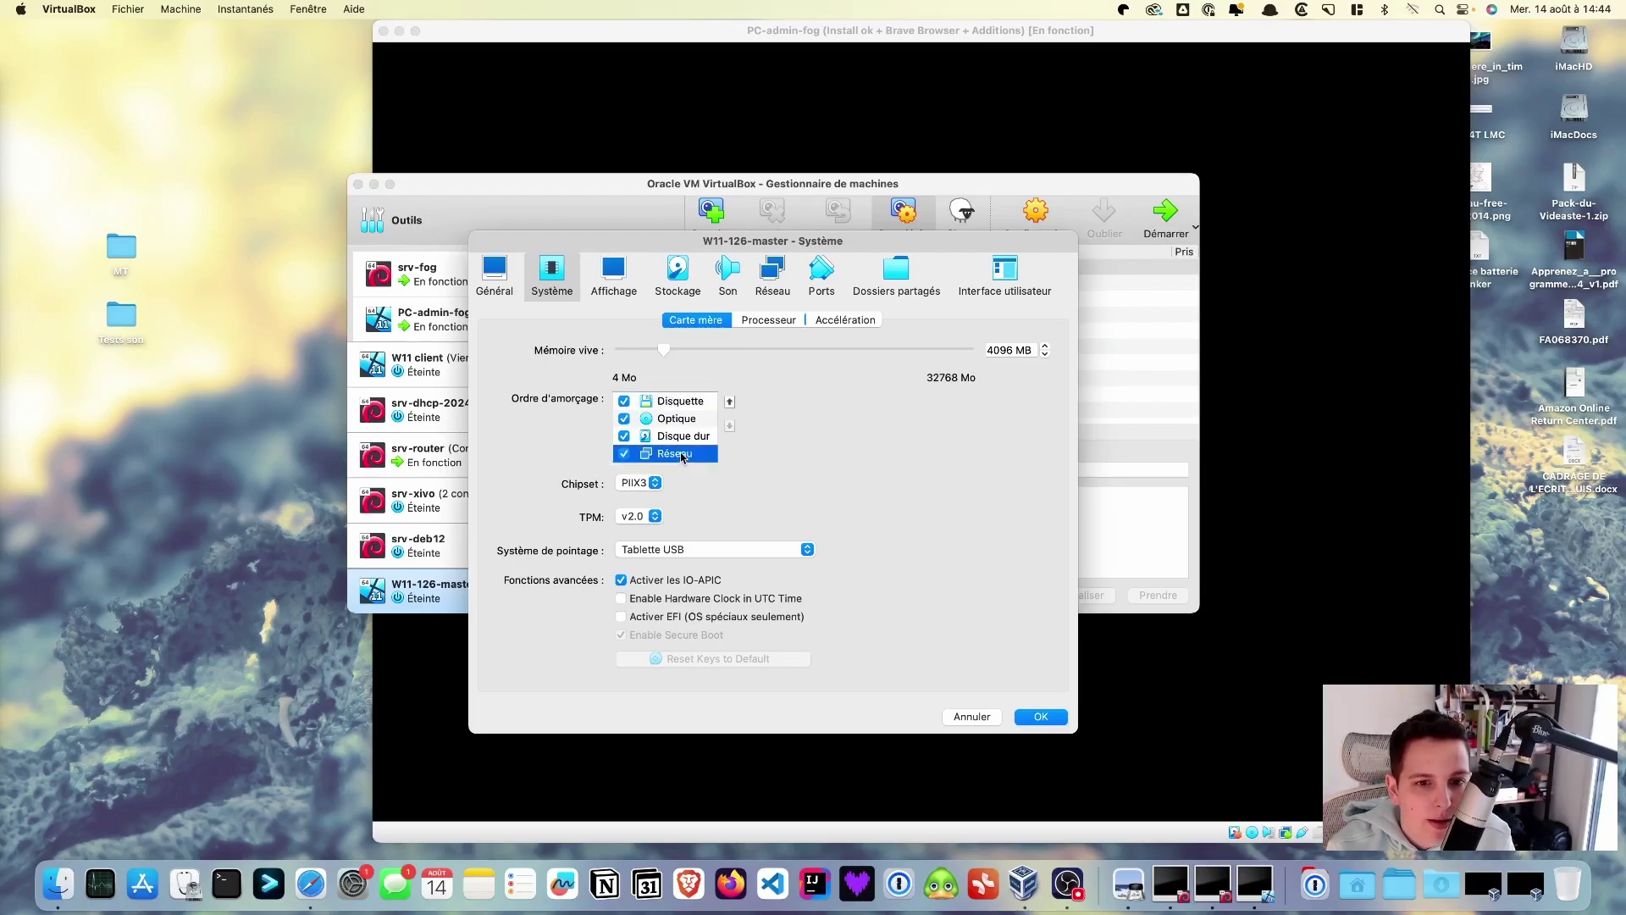
{"action": "left_click", "coordinate": [730, 403]}
{"action": "left_click", "coordinate": [730, 403]}
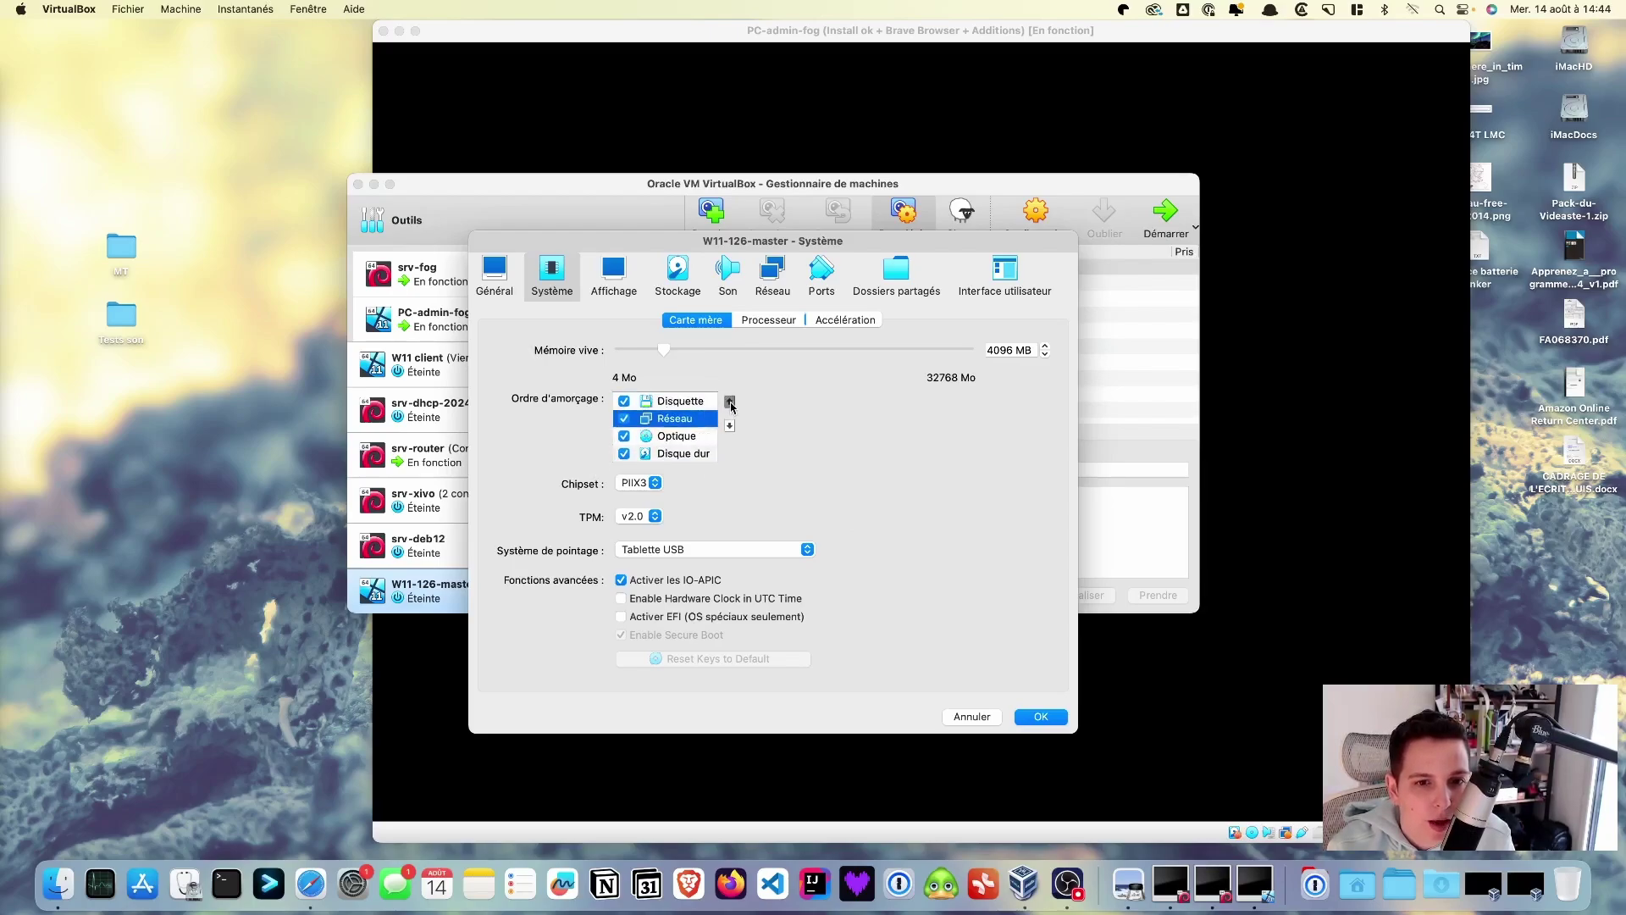
{"action": "left_click", "coordinate": [730, 403]}
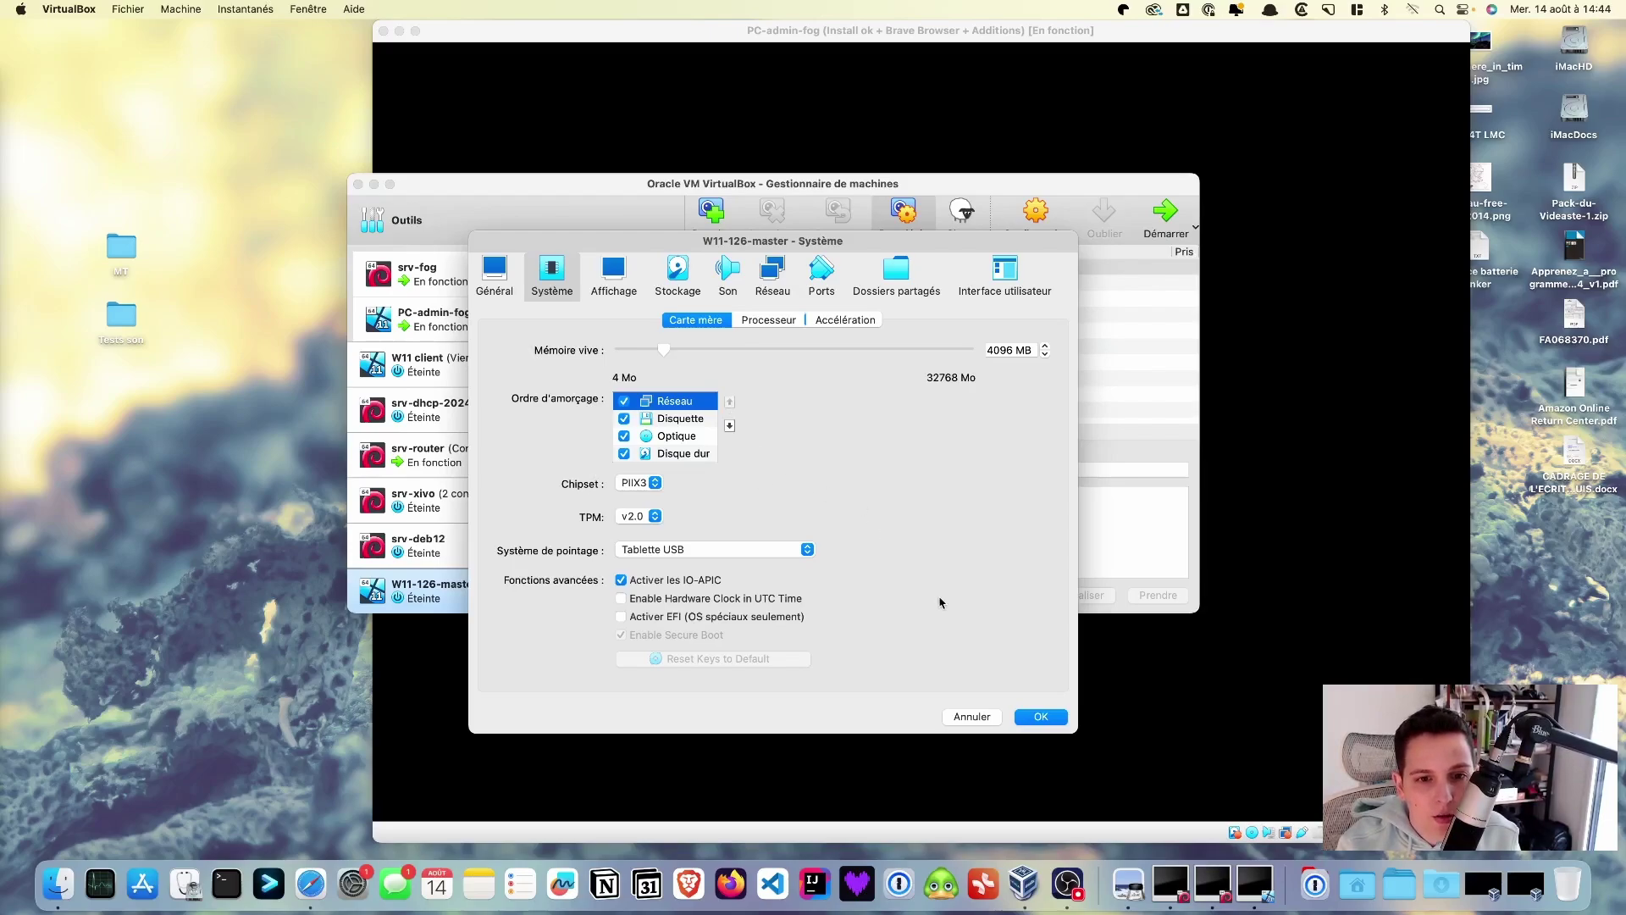
{"action": "left_click", "coordinate": [1042, 717]}
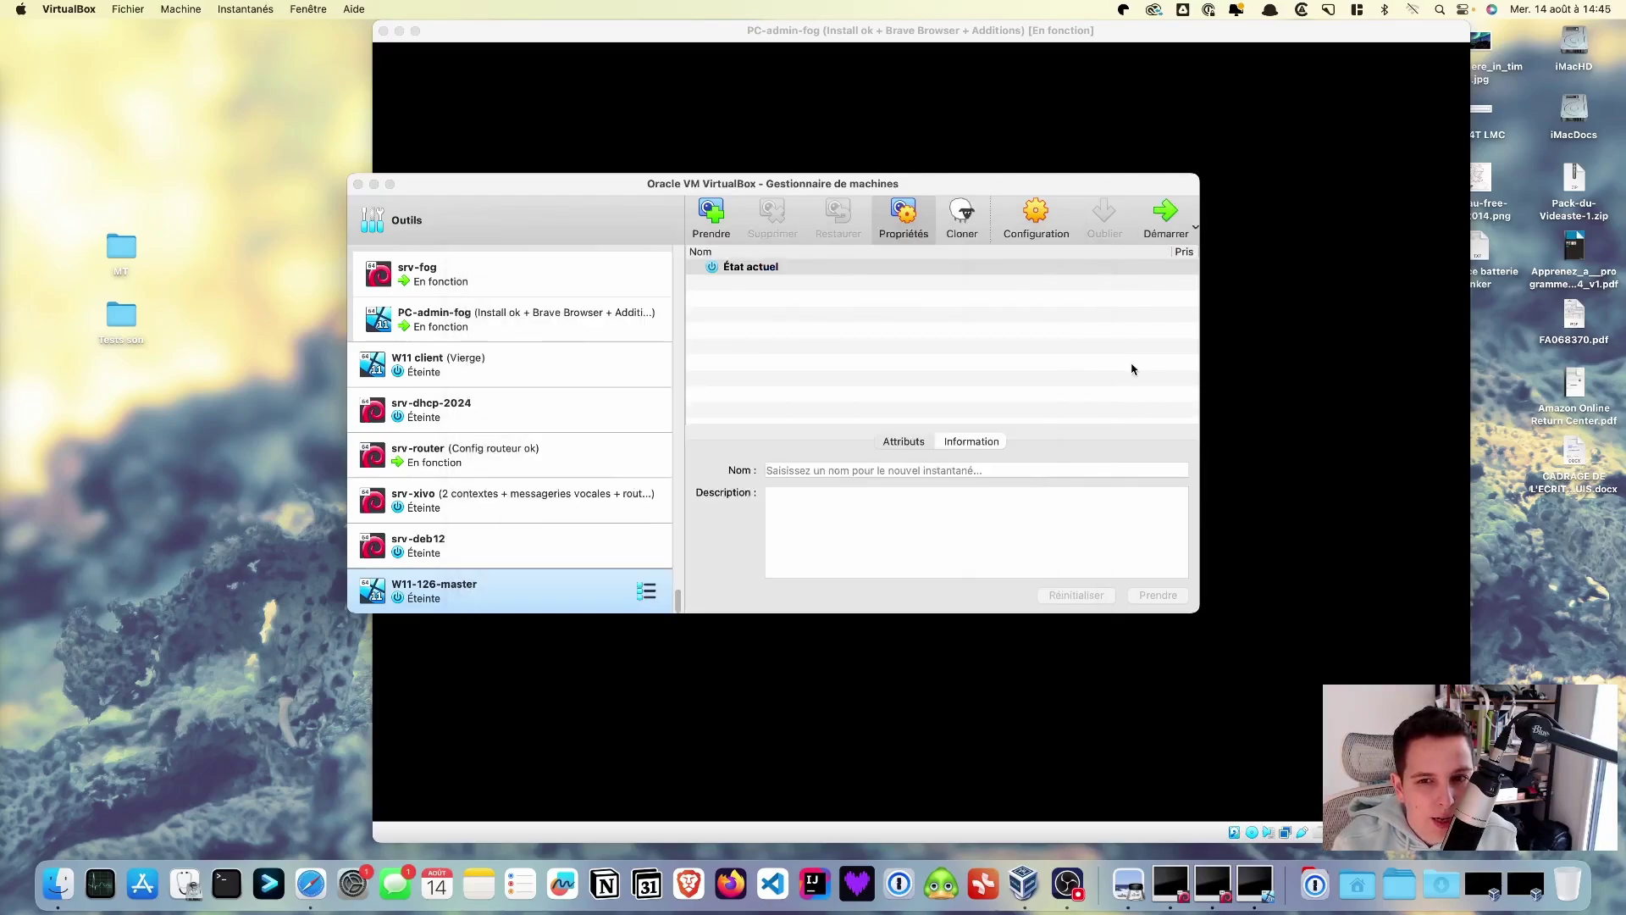
{"action": "left_click", "coordinate": [1165, 219]}
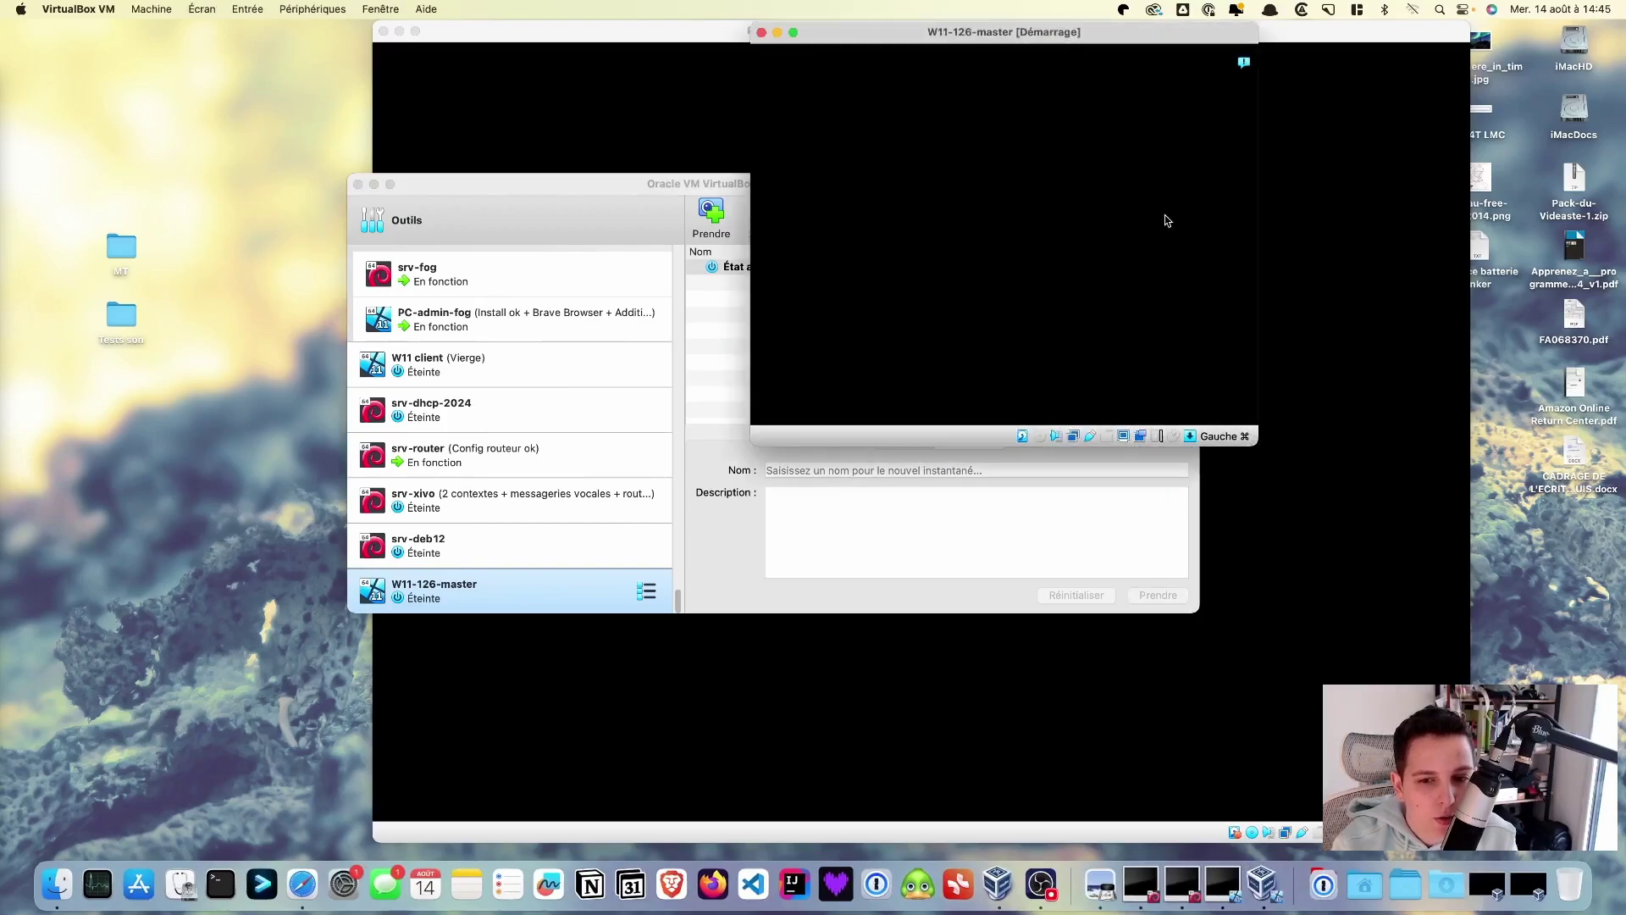
- Dismiss the notification and launch Quick Registration and Inventory from the FOG boot menu
{"action": "left_click", "coordinate": [1240, 69]}
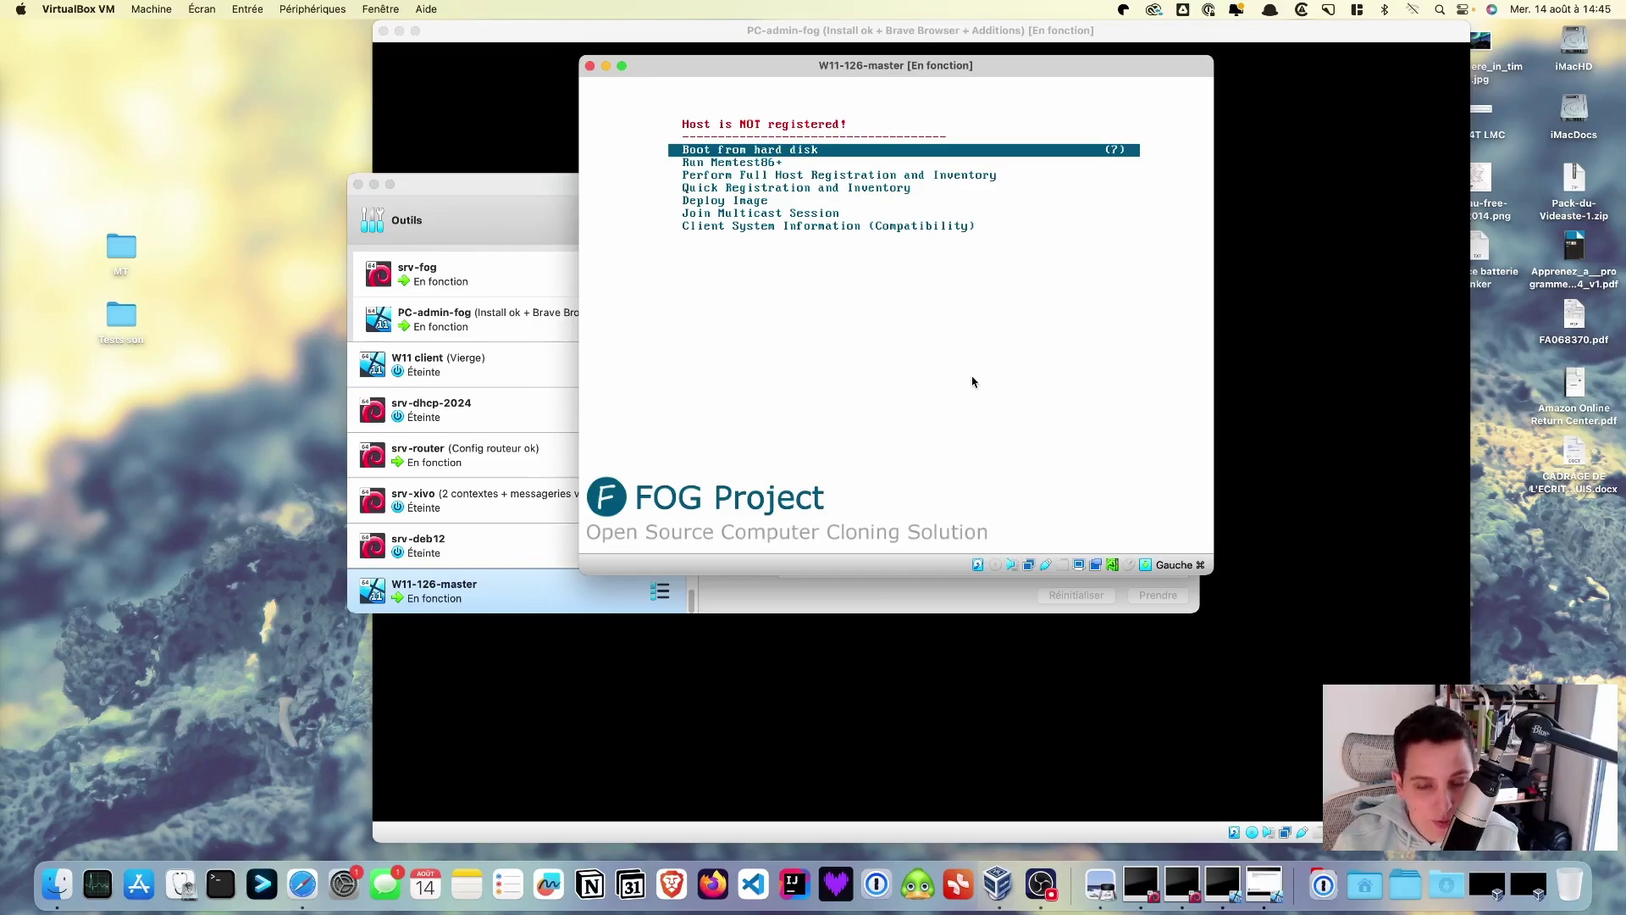
{"action": "key", "text": "Down"}
{"action": "key", "text": "Down"}
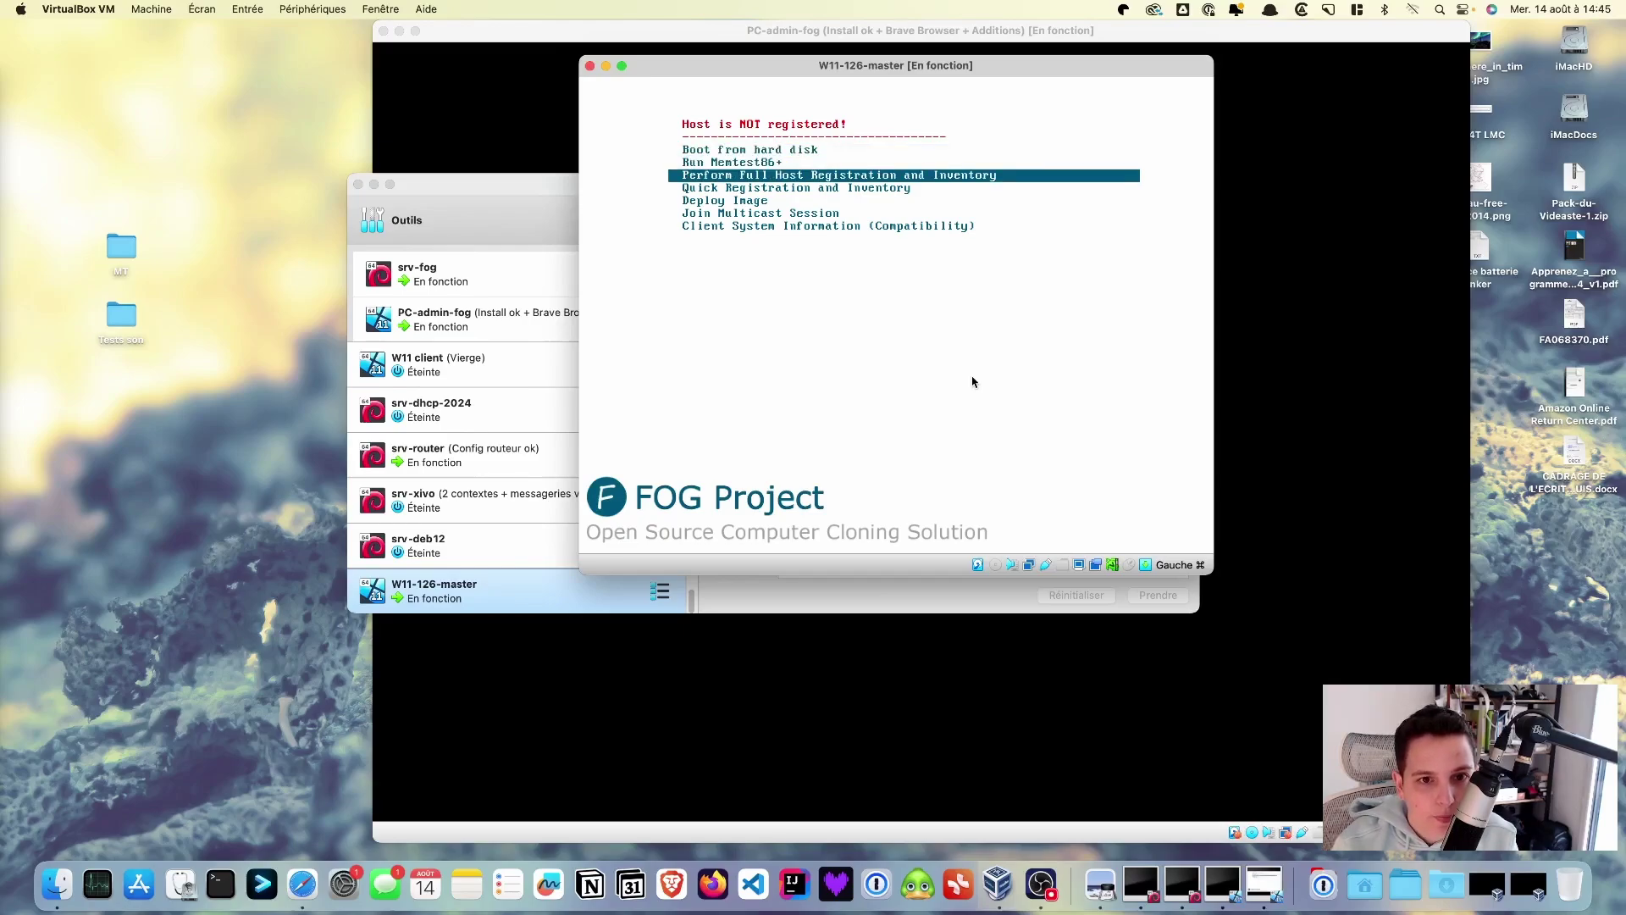
{"action": "key", "text": "Down"}
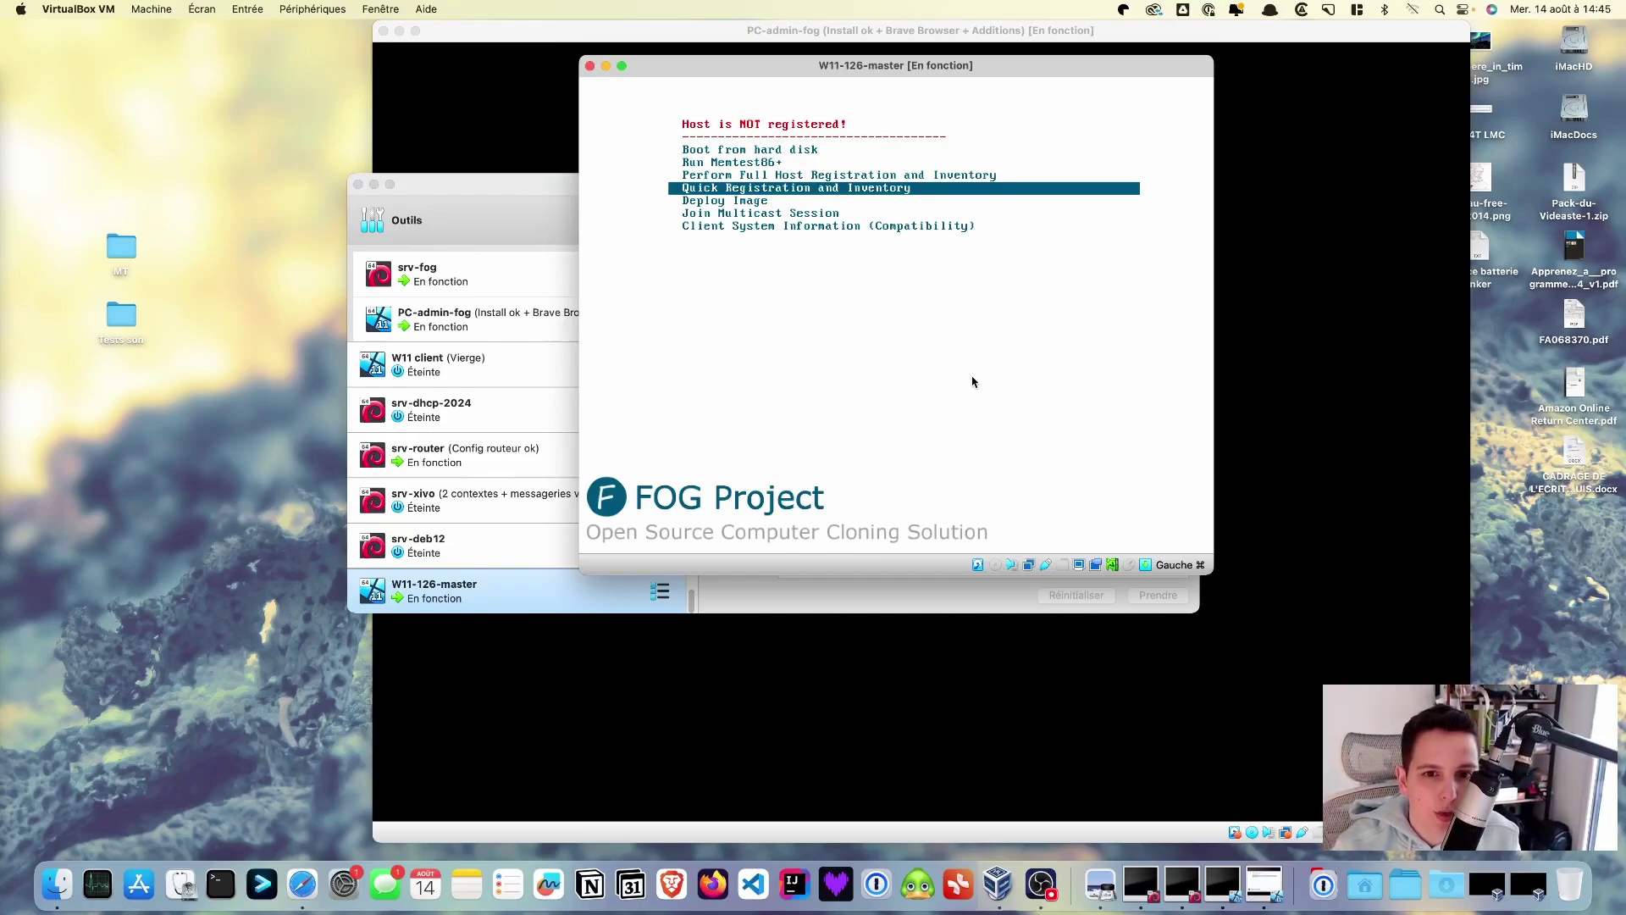
{"action": "key", "text": "Up"}
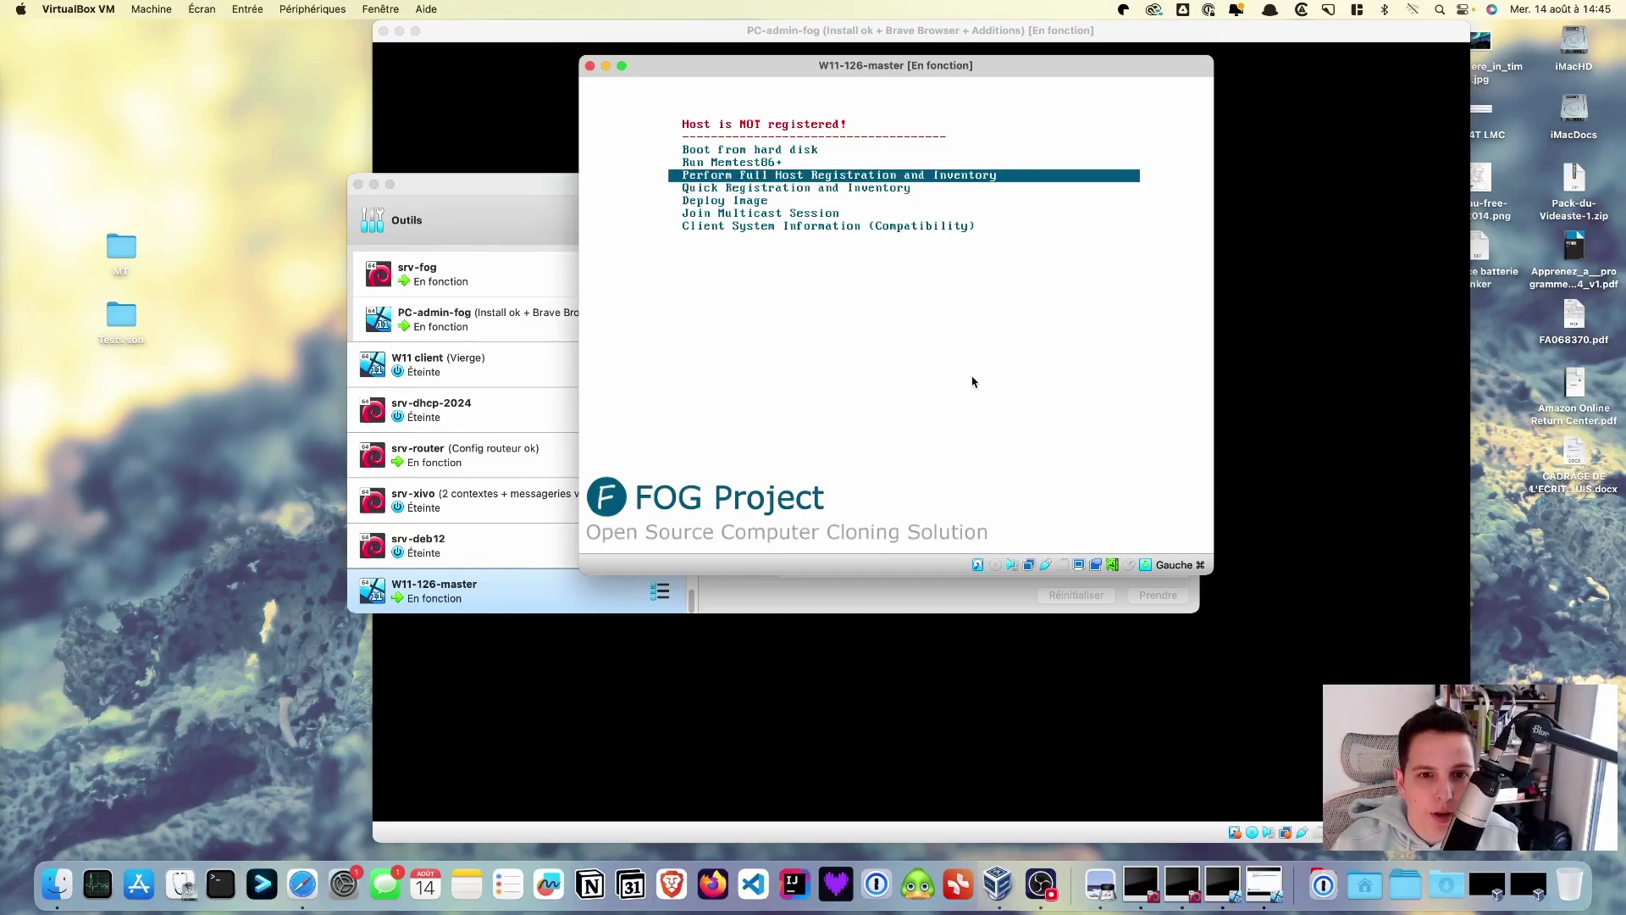
{"action": "key", "text": "Down"}
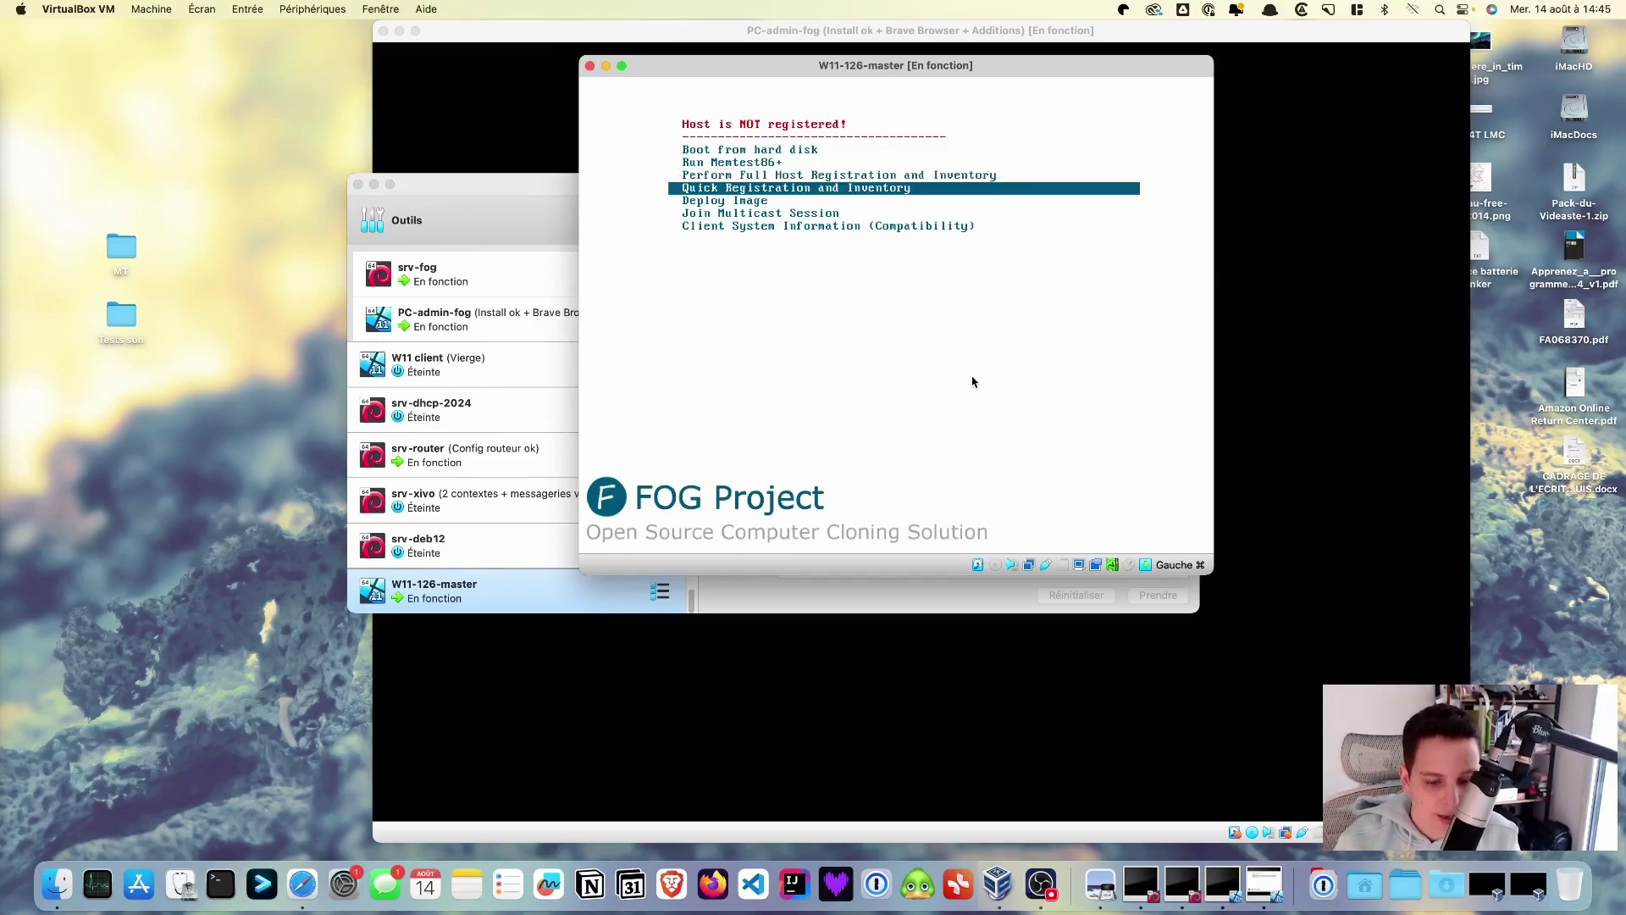
{"action": "key", "text": "Return"}
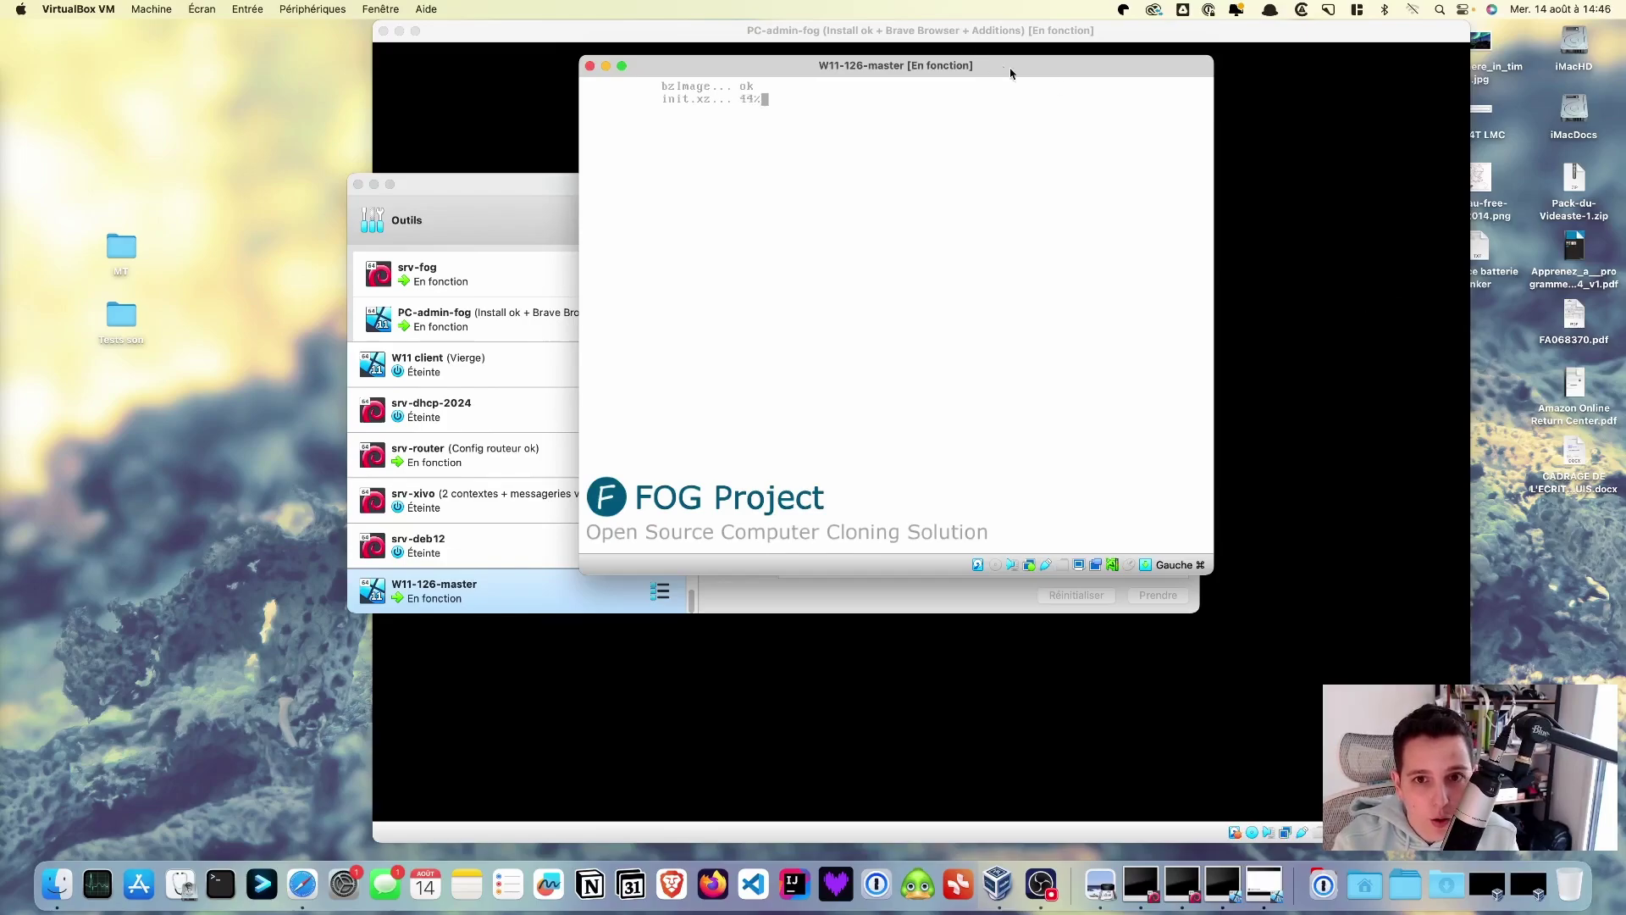
- Move the W11-126-master console aside and bring the PC-admin-fog window forward
{"action": "left_click_drag", "start_coordinate": [1015, 74], "coordinate": [438, 179]}
{"action": "left_click_drag", "start_coordinate": [709, 31], "coordinate": [858, 34]}
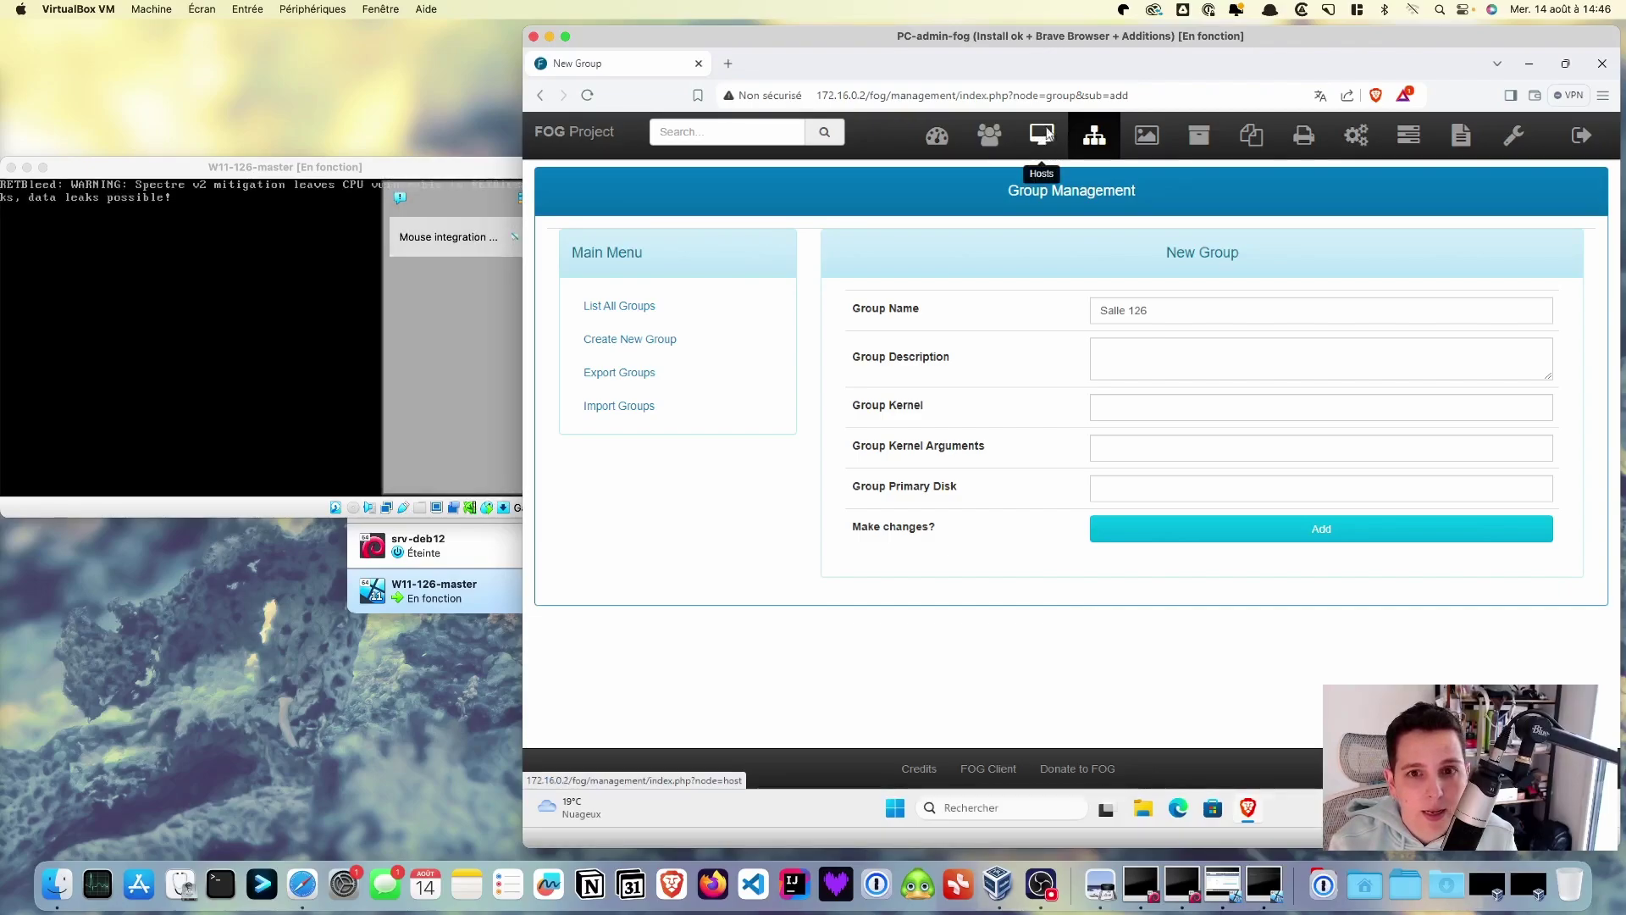
- List all FOG hosts and refresh until the new host 080027913b2c appears, not yet imaged
{"action": "left_click", "coordinate": [1047, 135]}
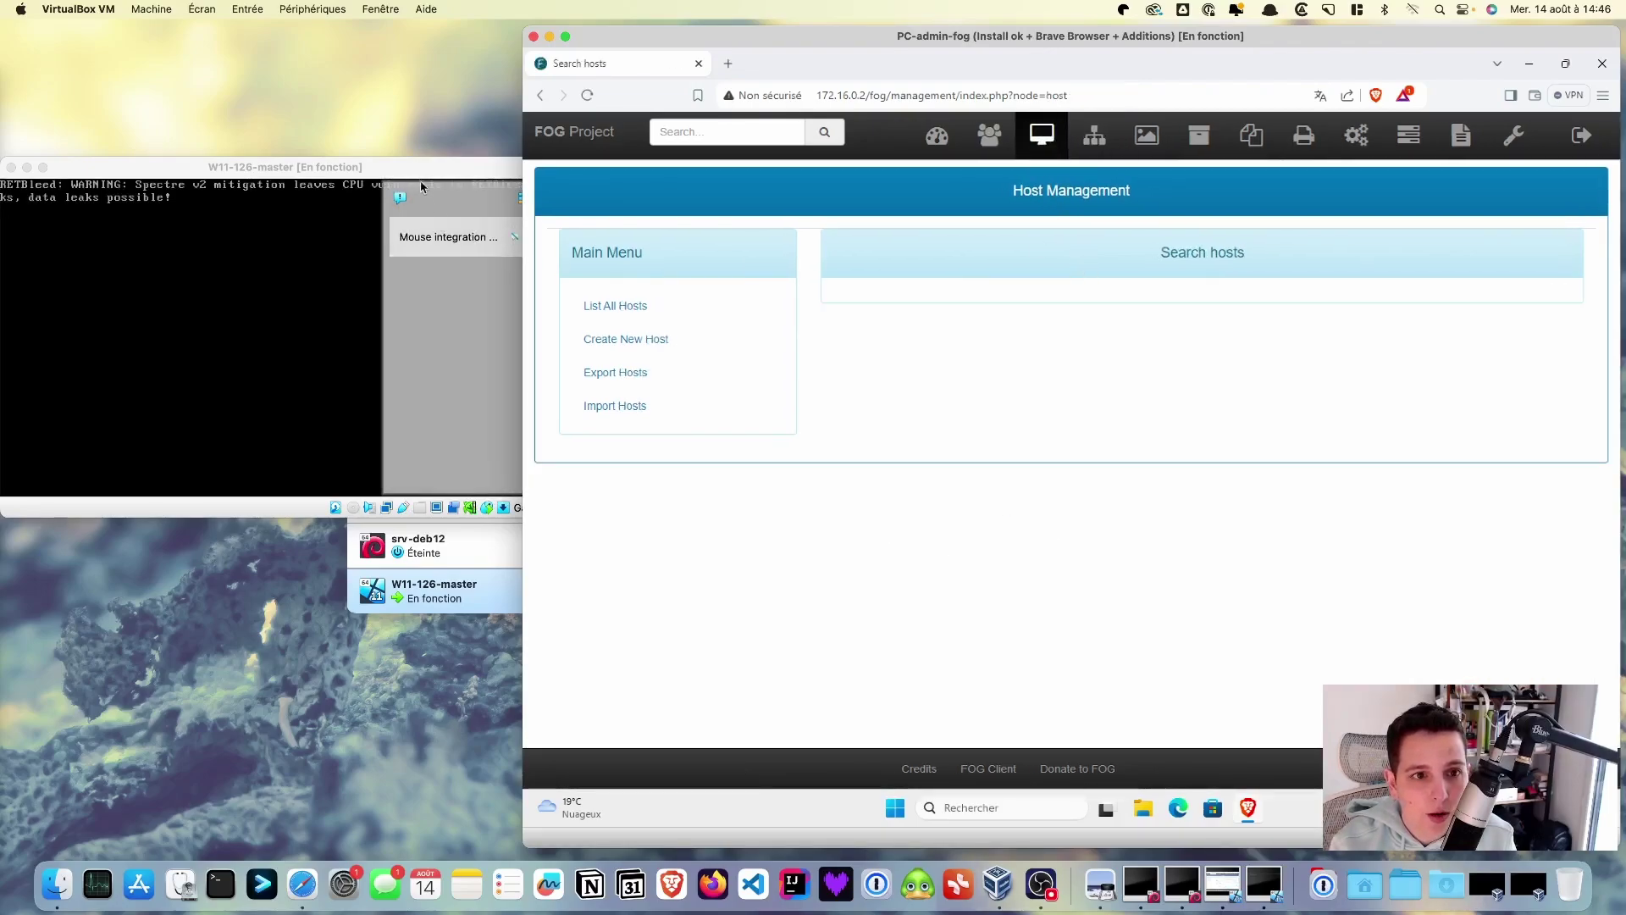
{"action": "left_click_drag", "start_coordinate": [421, 165], "coordinate": [540, 174]}
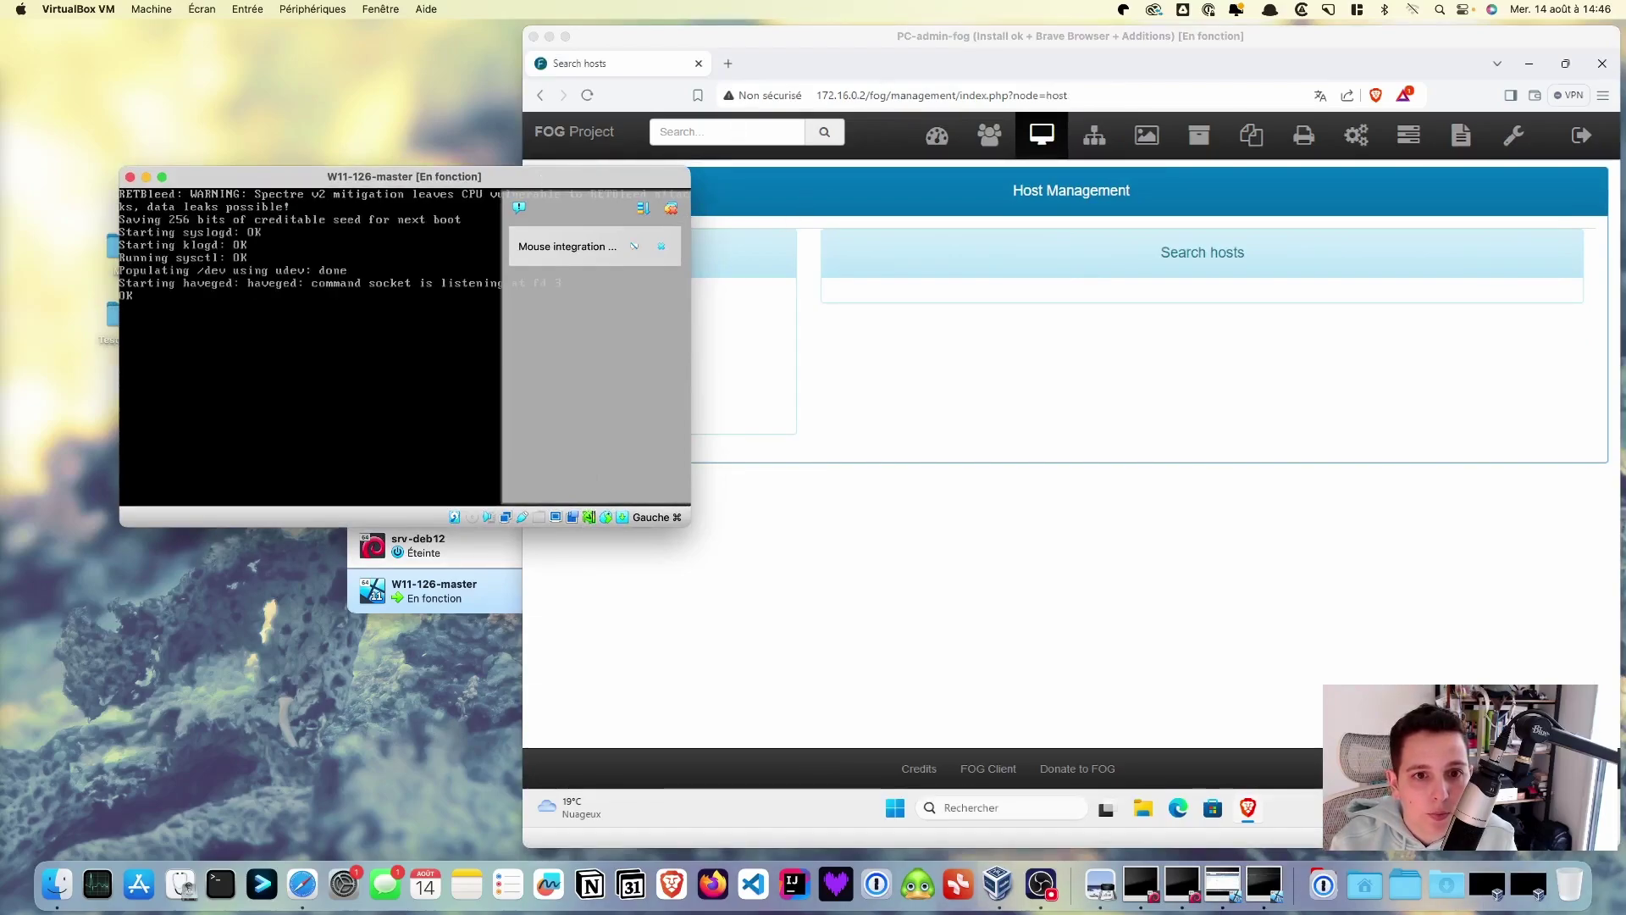
{"action": "left_click", "coordinate": [936, 354]}
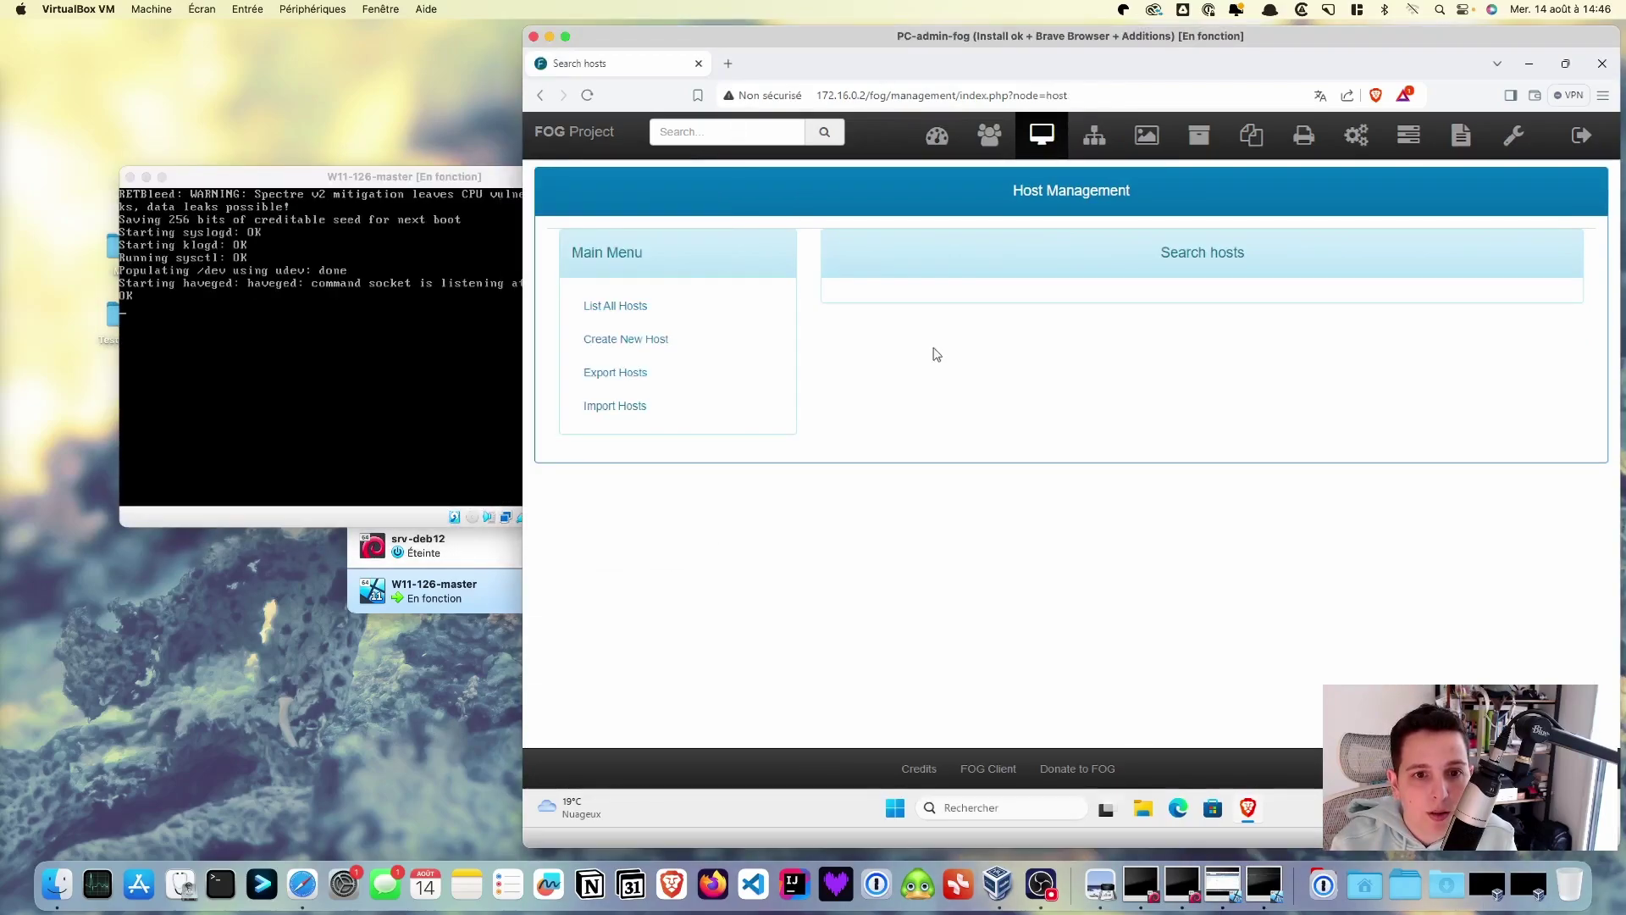
{"action": "left_click", "coordinate": [598, 304]}
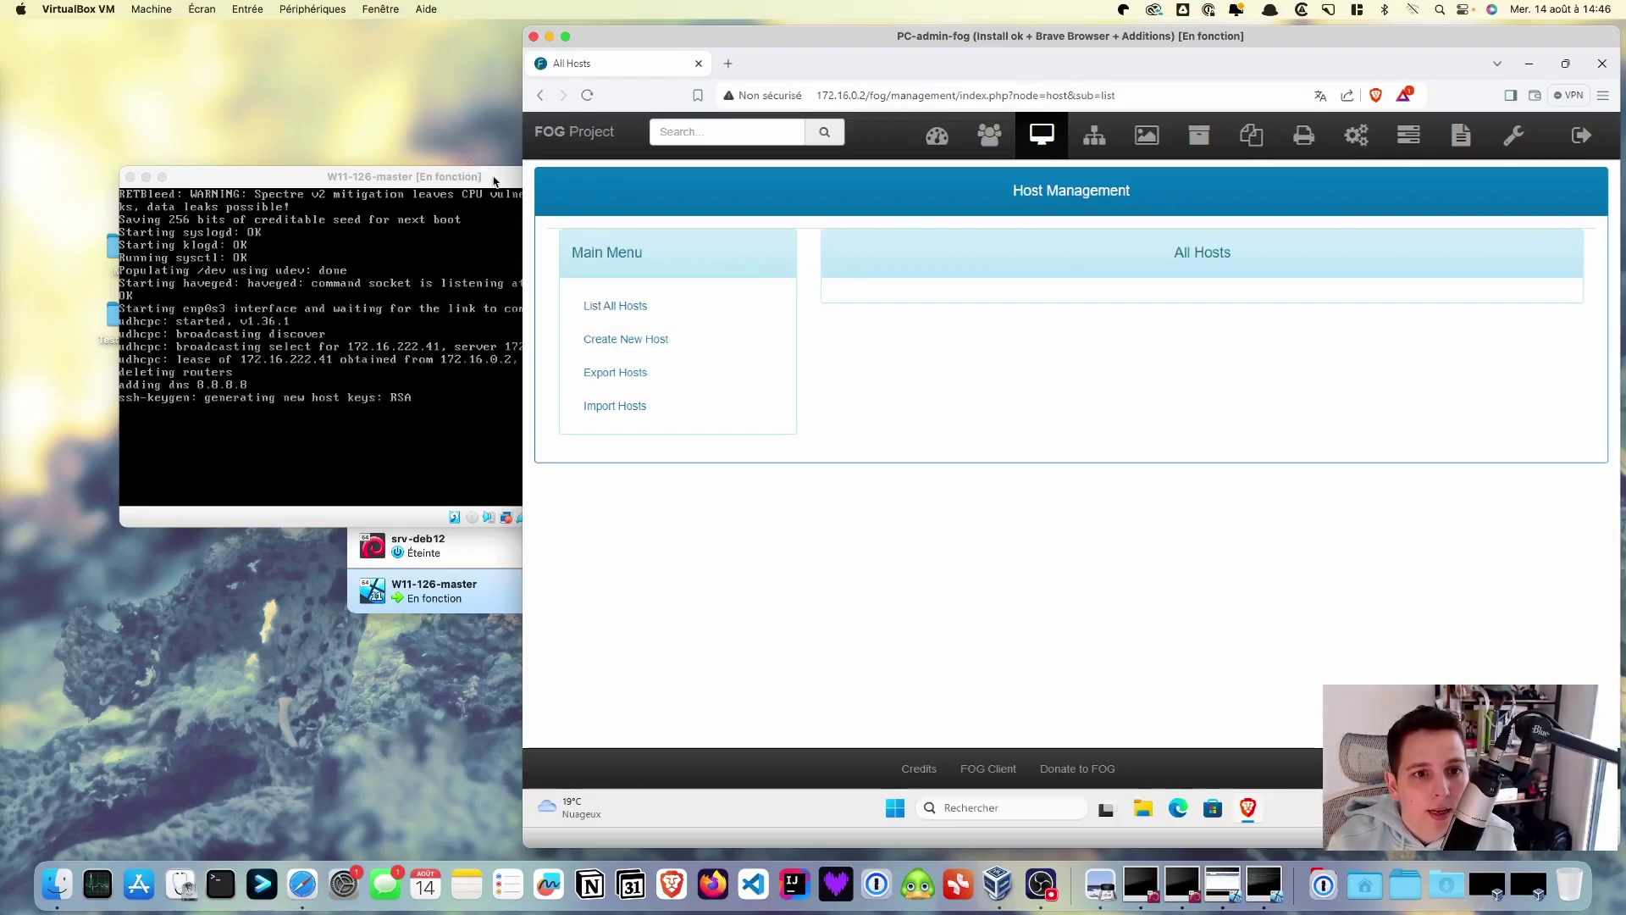
{"action": "left_click_drag", "start_coordinate": [506, 176], "coordinate": [464, 172]}
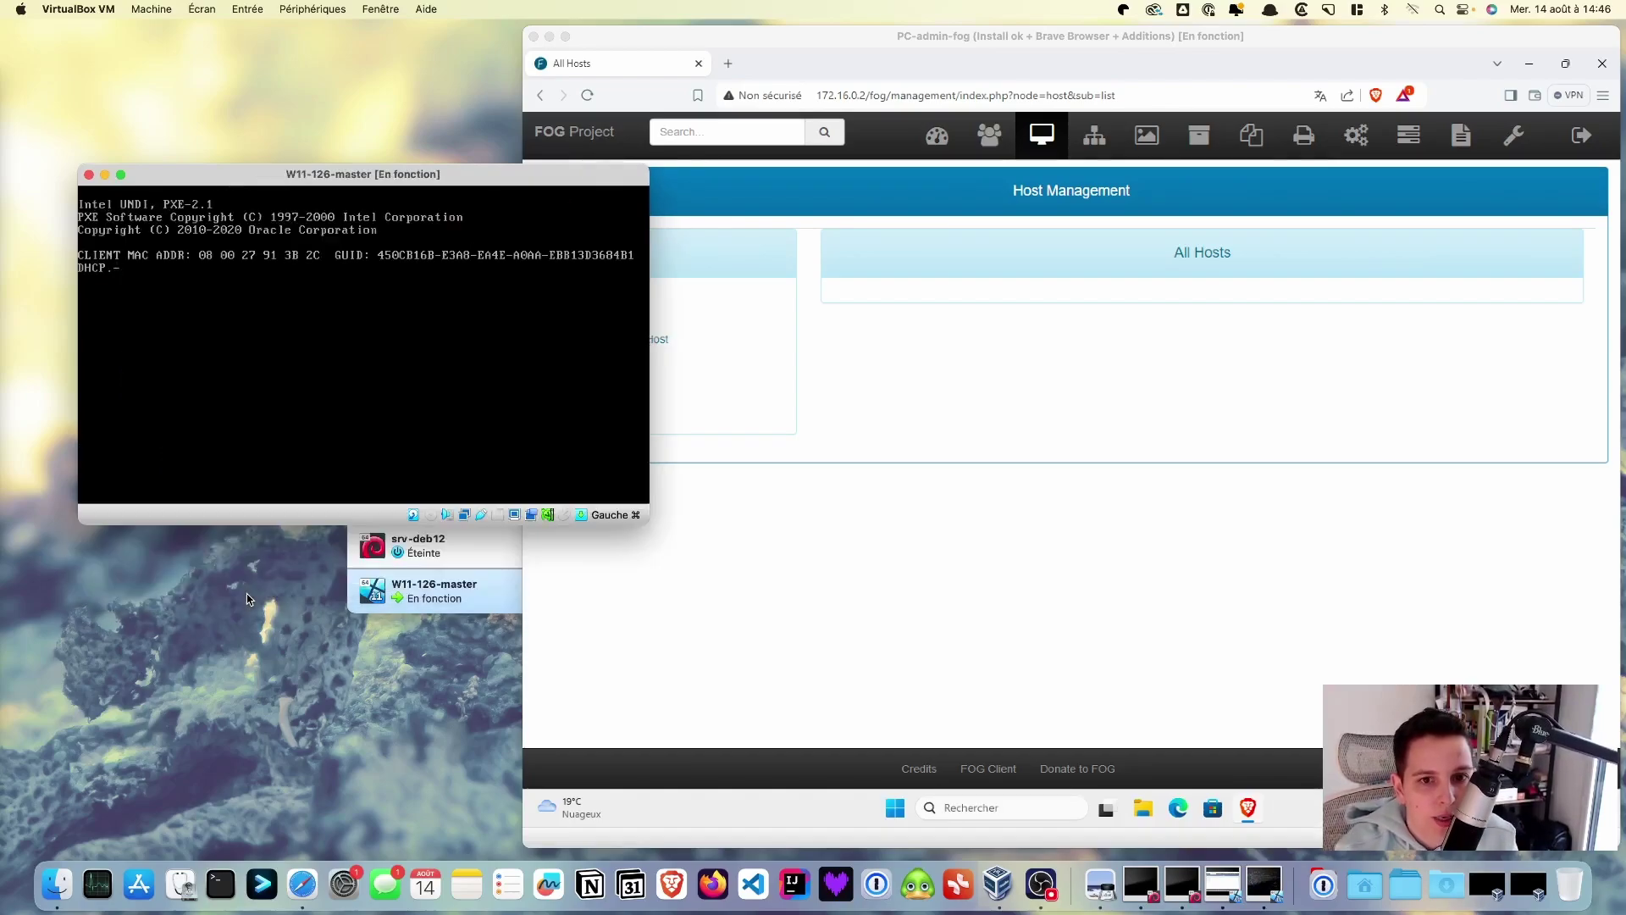
{"action": "left_click", "coordinate": [1072, 399]}
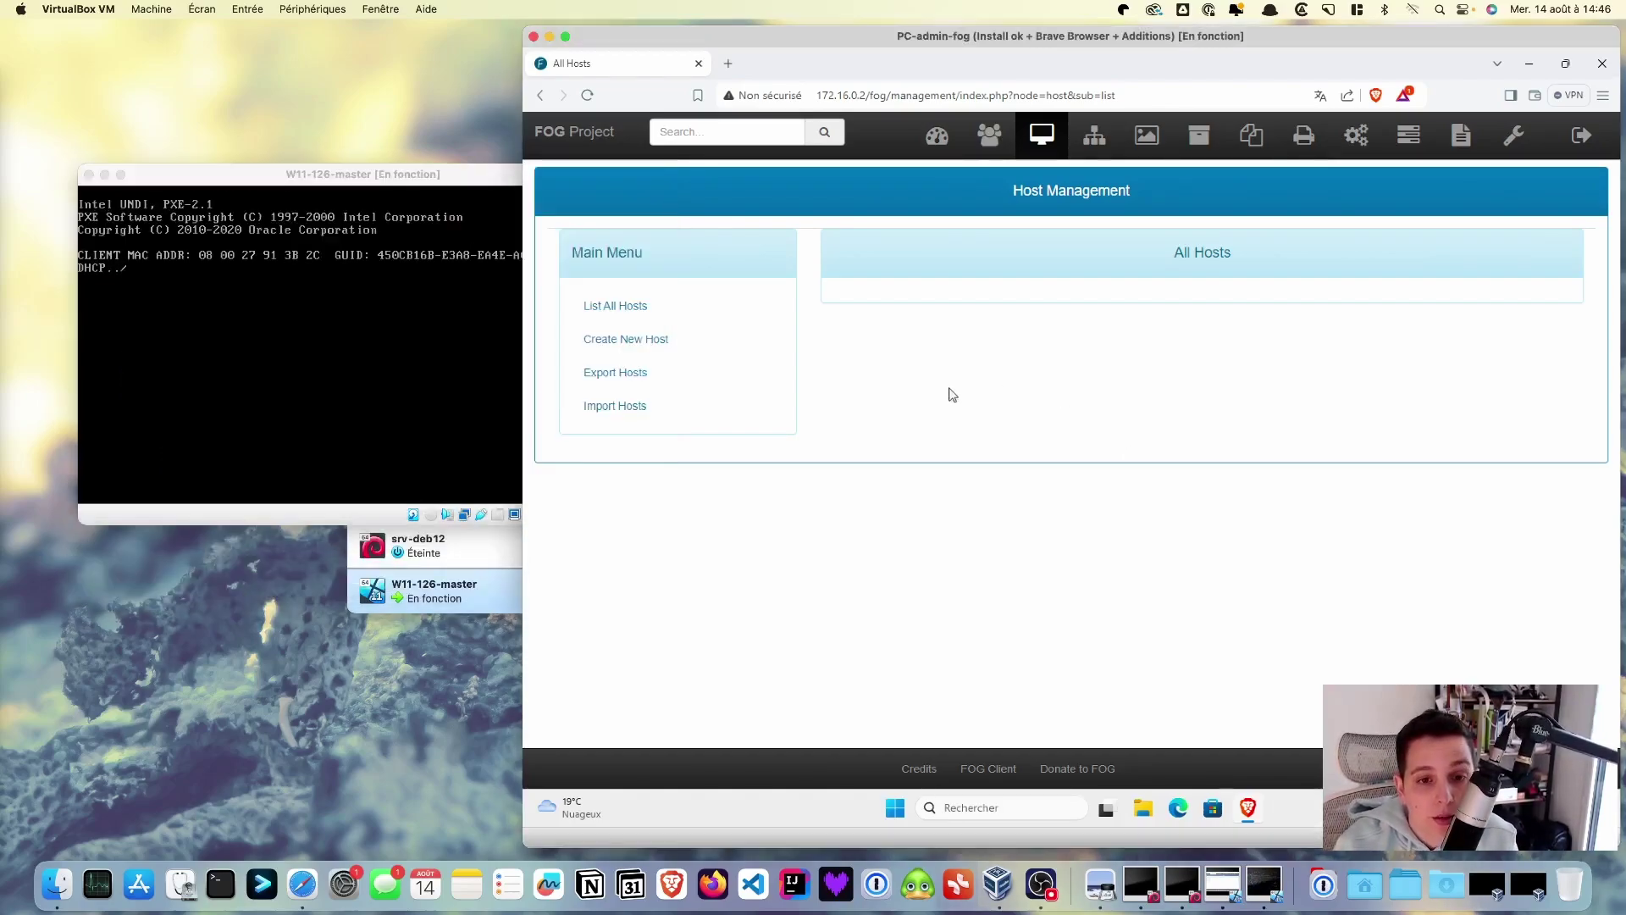
{"action": "left_click", "coordinate": [629, 308]}
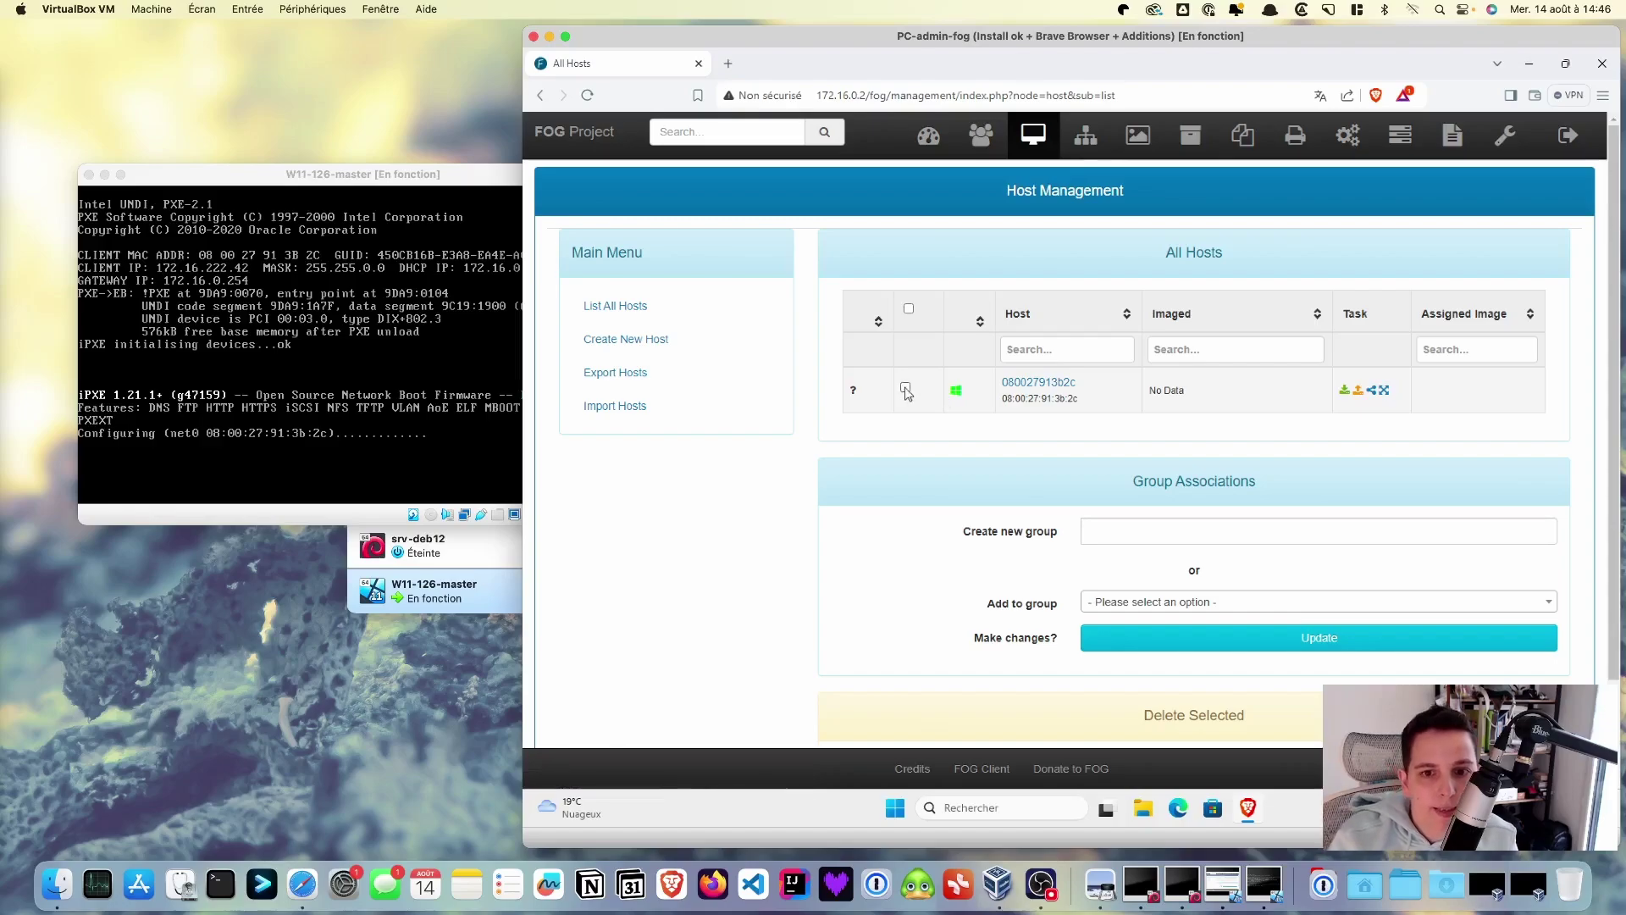
- Rename host 080027913b2c to W11-S126-Master, assign it the S126-master image, and save
{"action": "left_click", "coordinate": [1065, 383]}
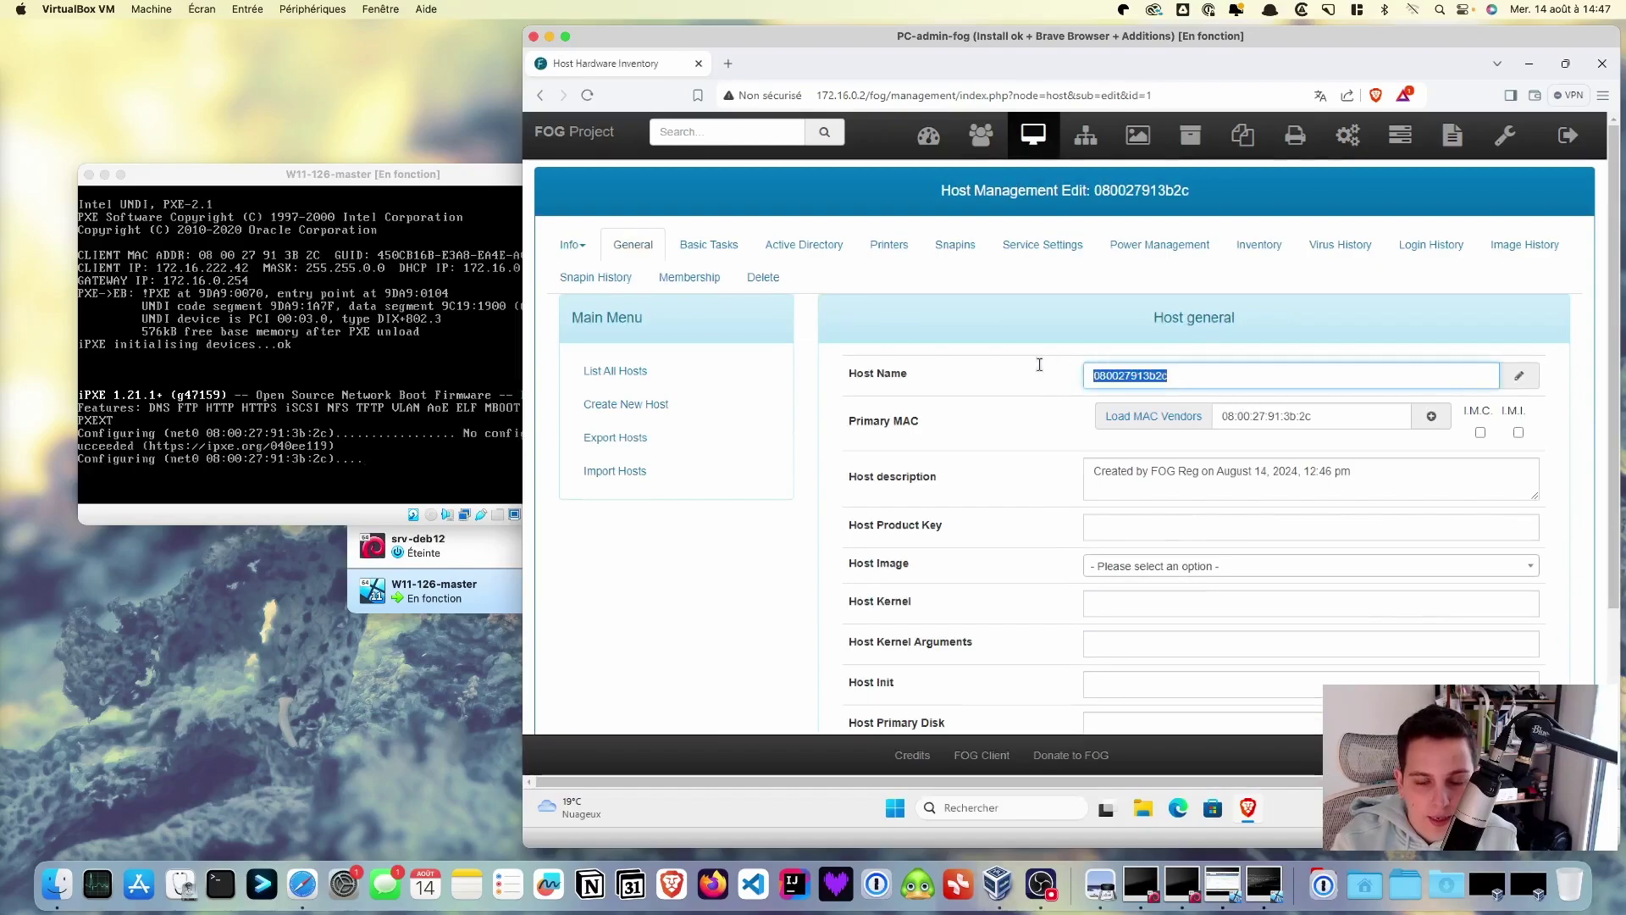
{"action": "type", "text": "W11"}
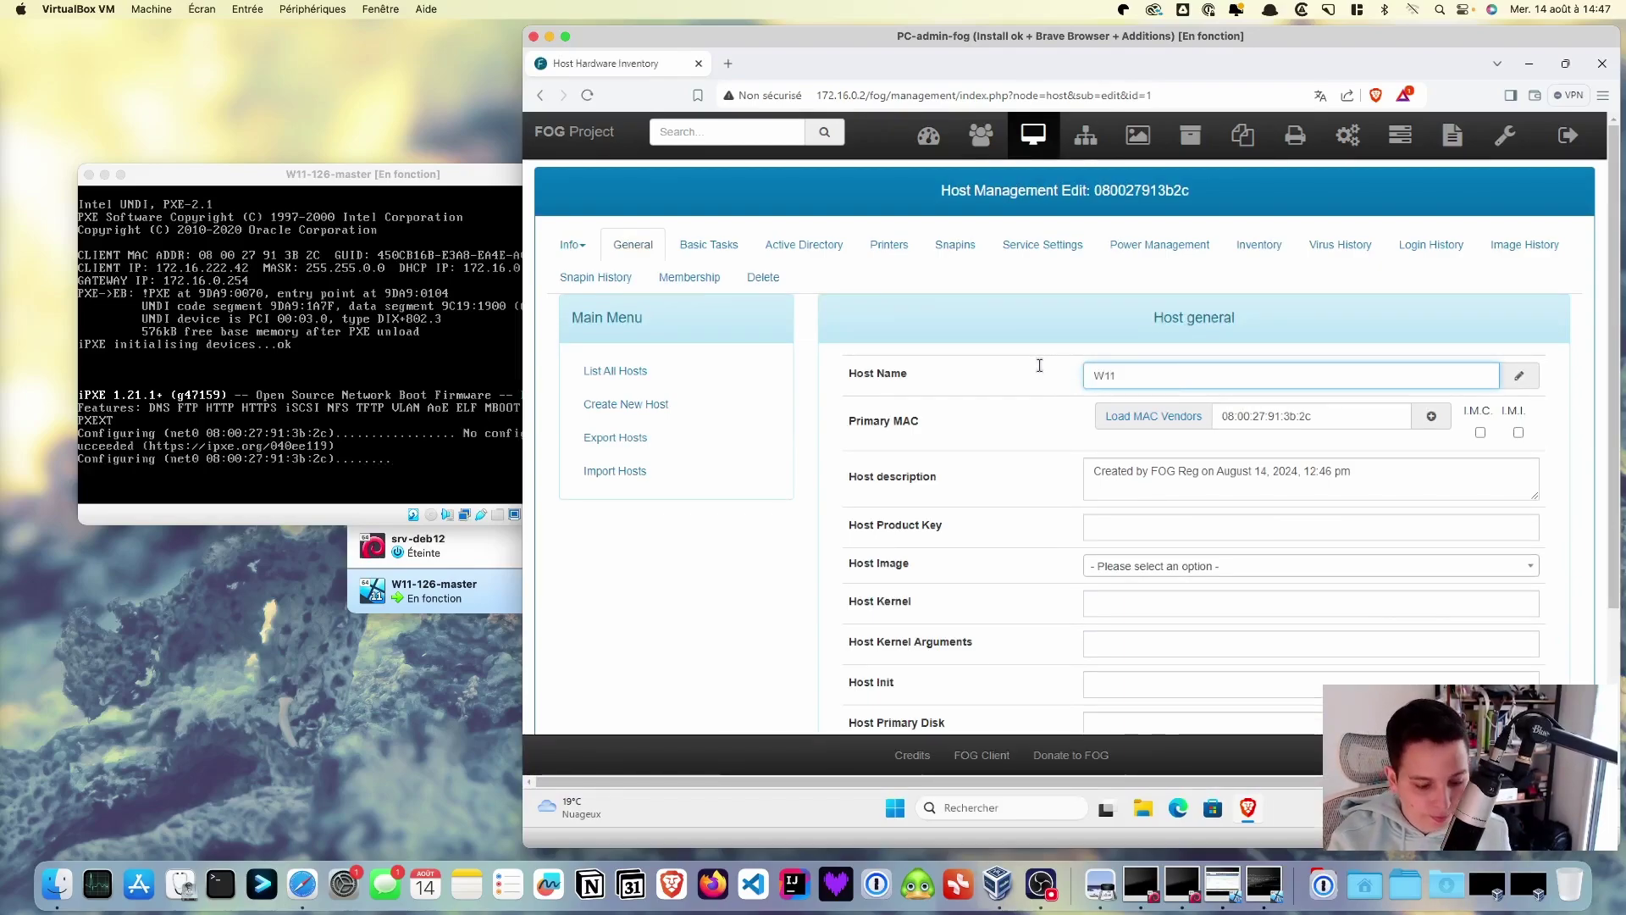
{"action": "type", "text": "-"}
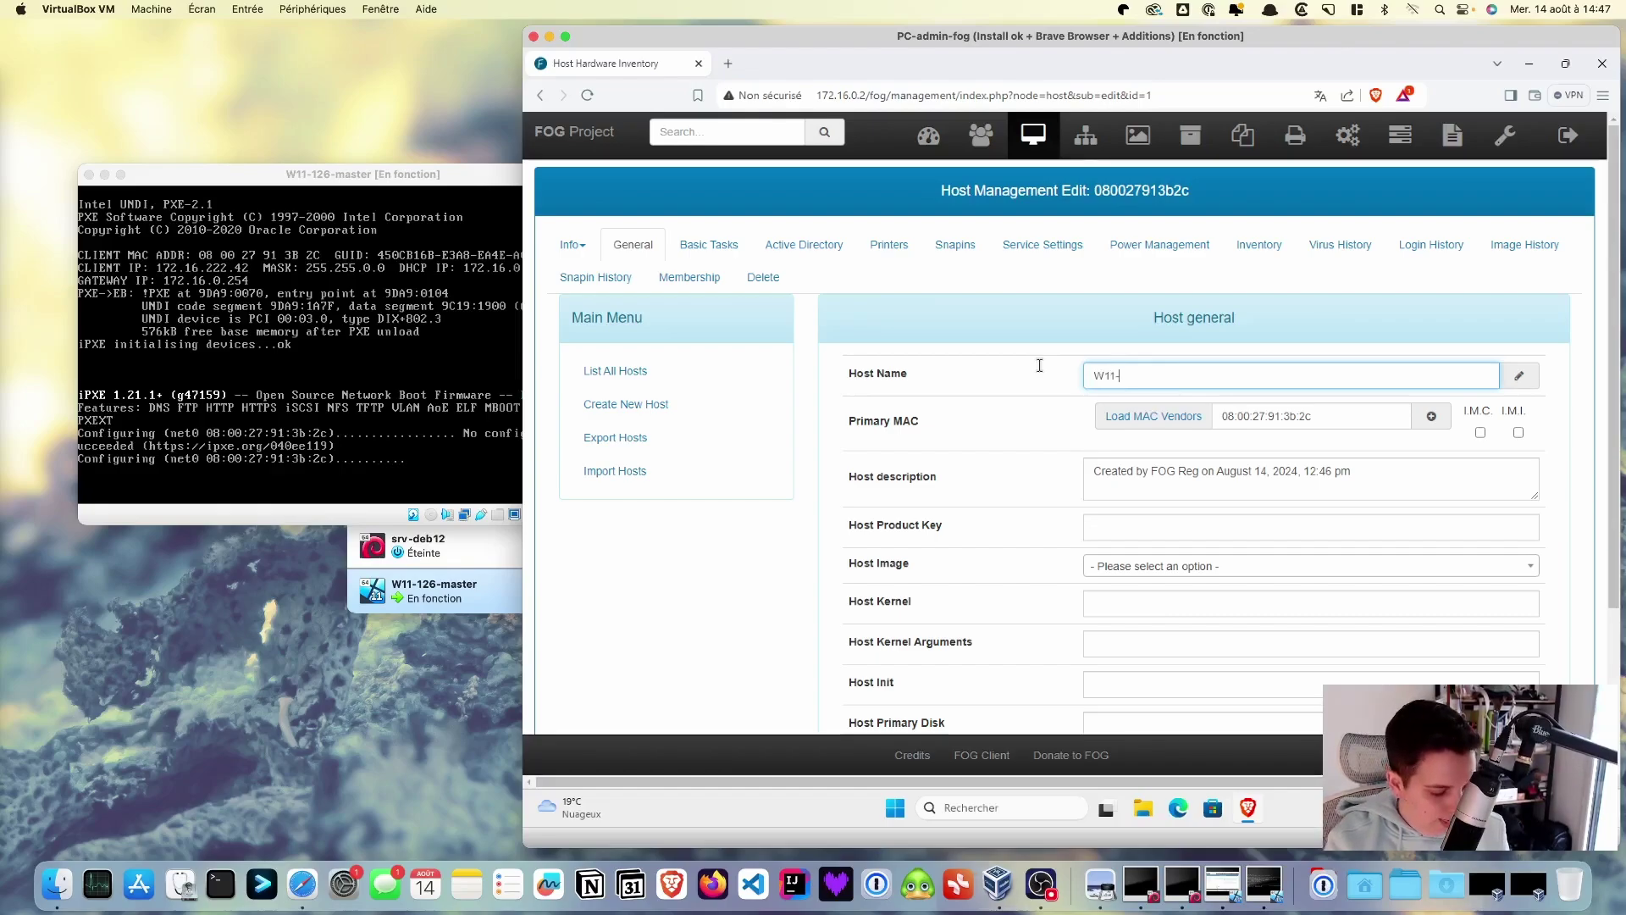
{"action": "type", "text": "S126"}
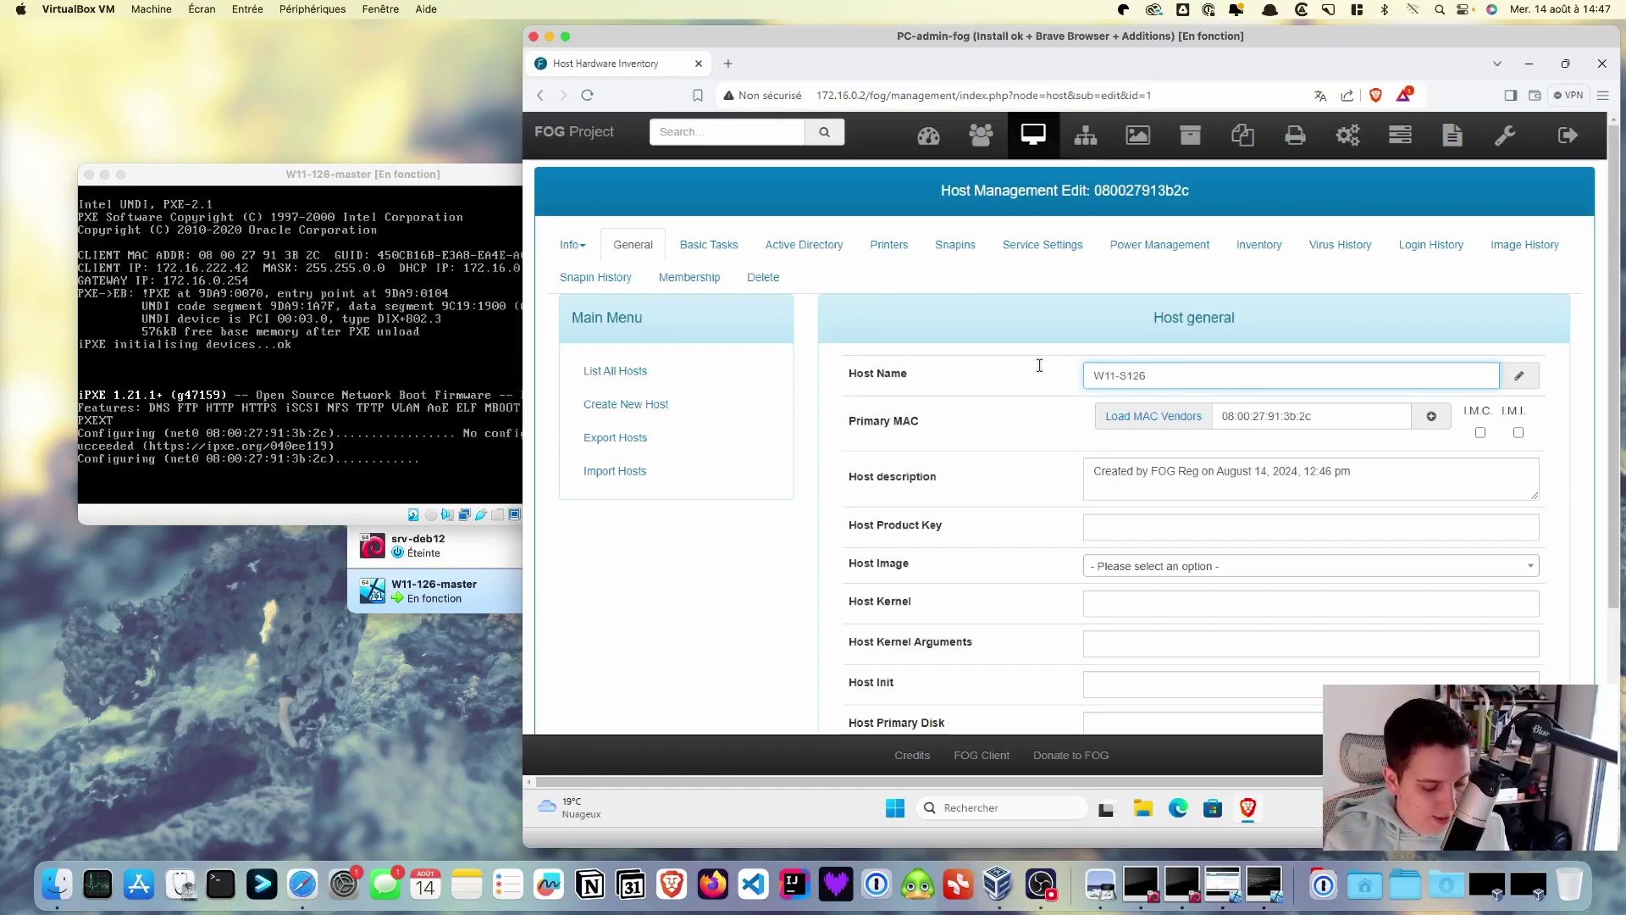
{"action": "type", "text": "-"}
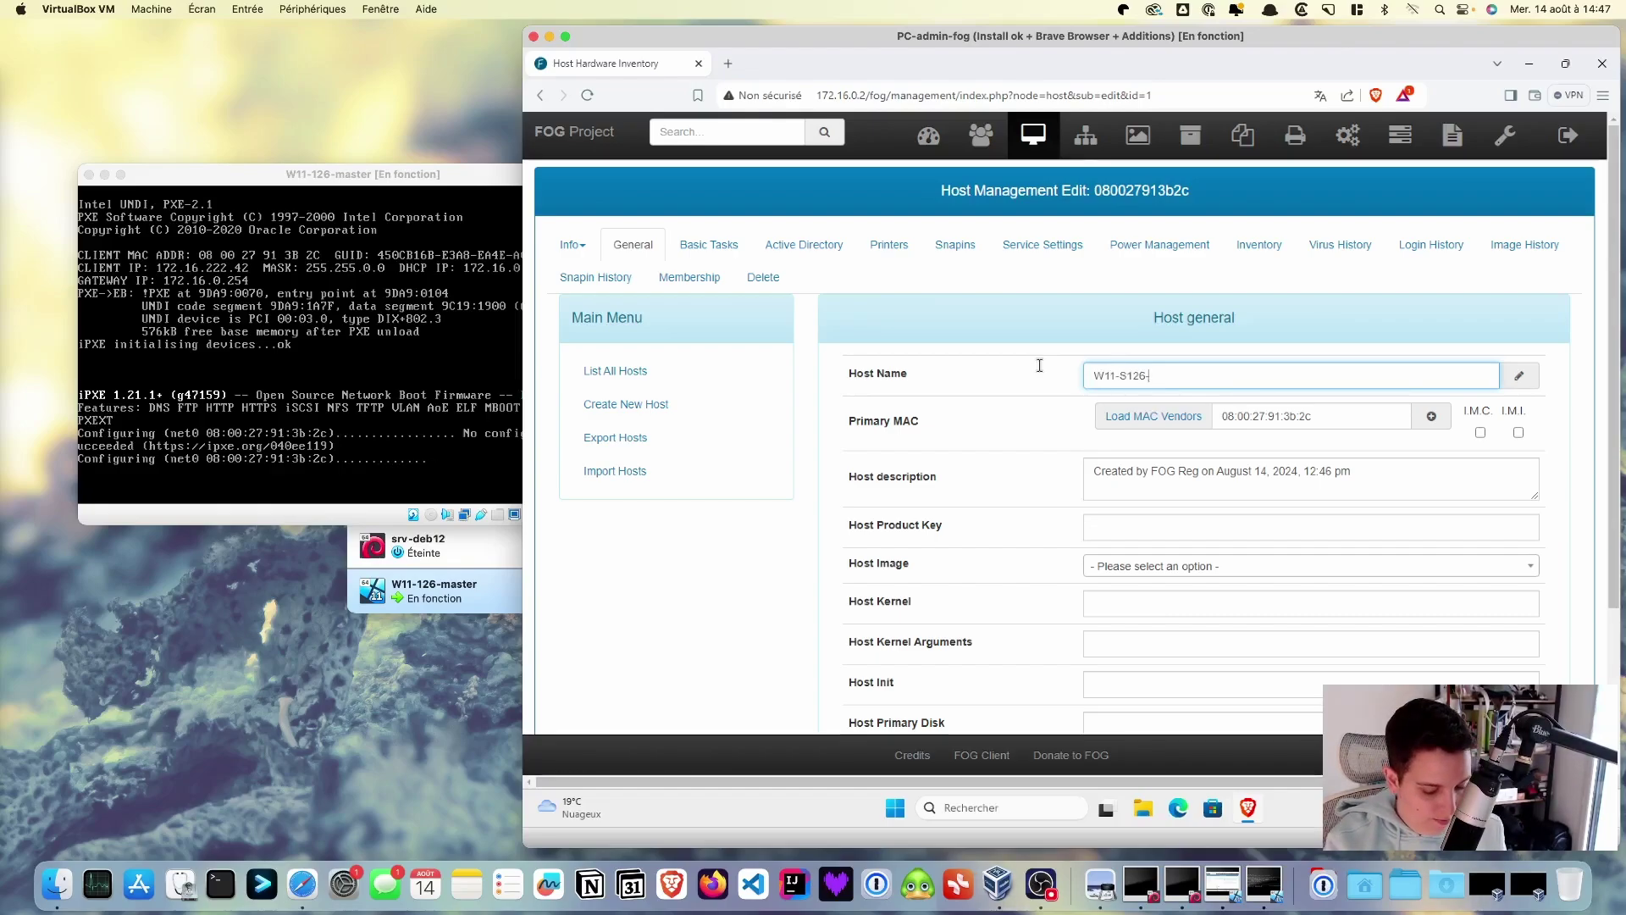
{"action": "type", "text": "Master"}
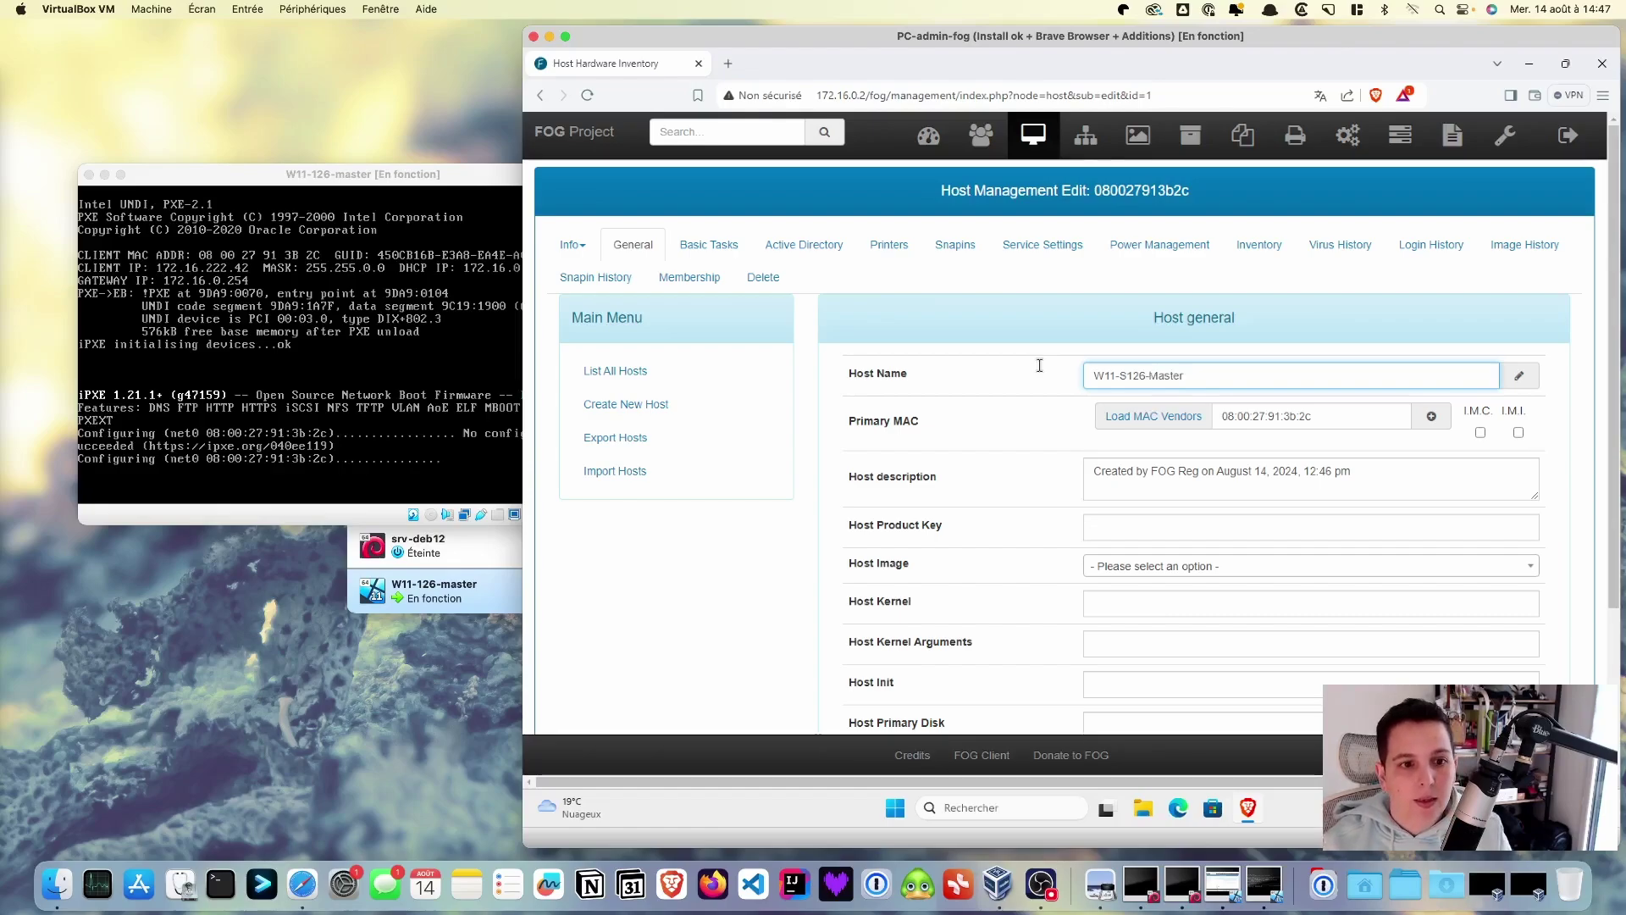
{"action": "scroll", "coordinate": [1284, 510], "scroll_direction": "down", "scroll_amount": 3}
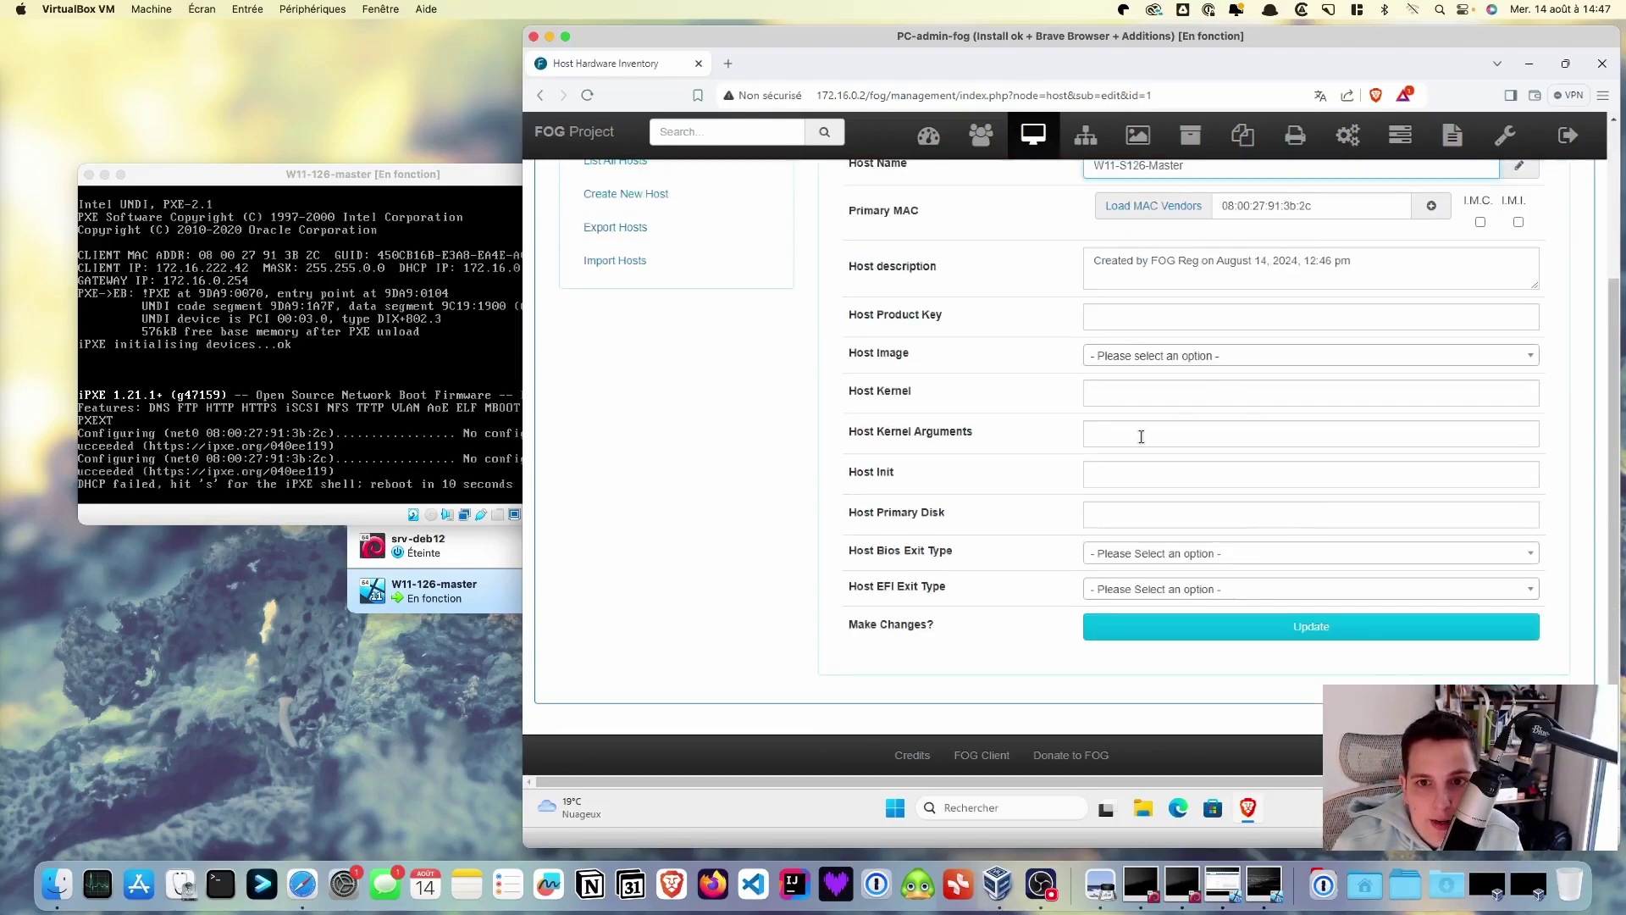
{"action": "left_click", "coordinate": [1152, 357]}
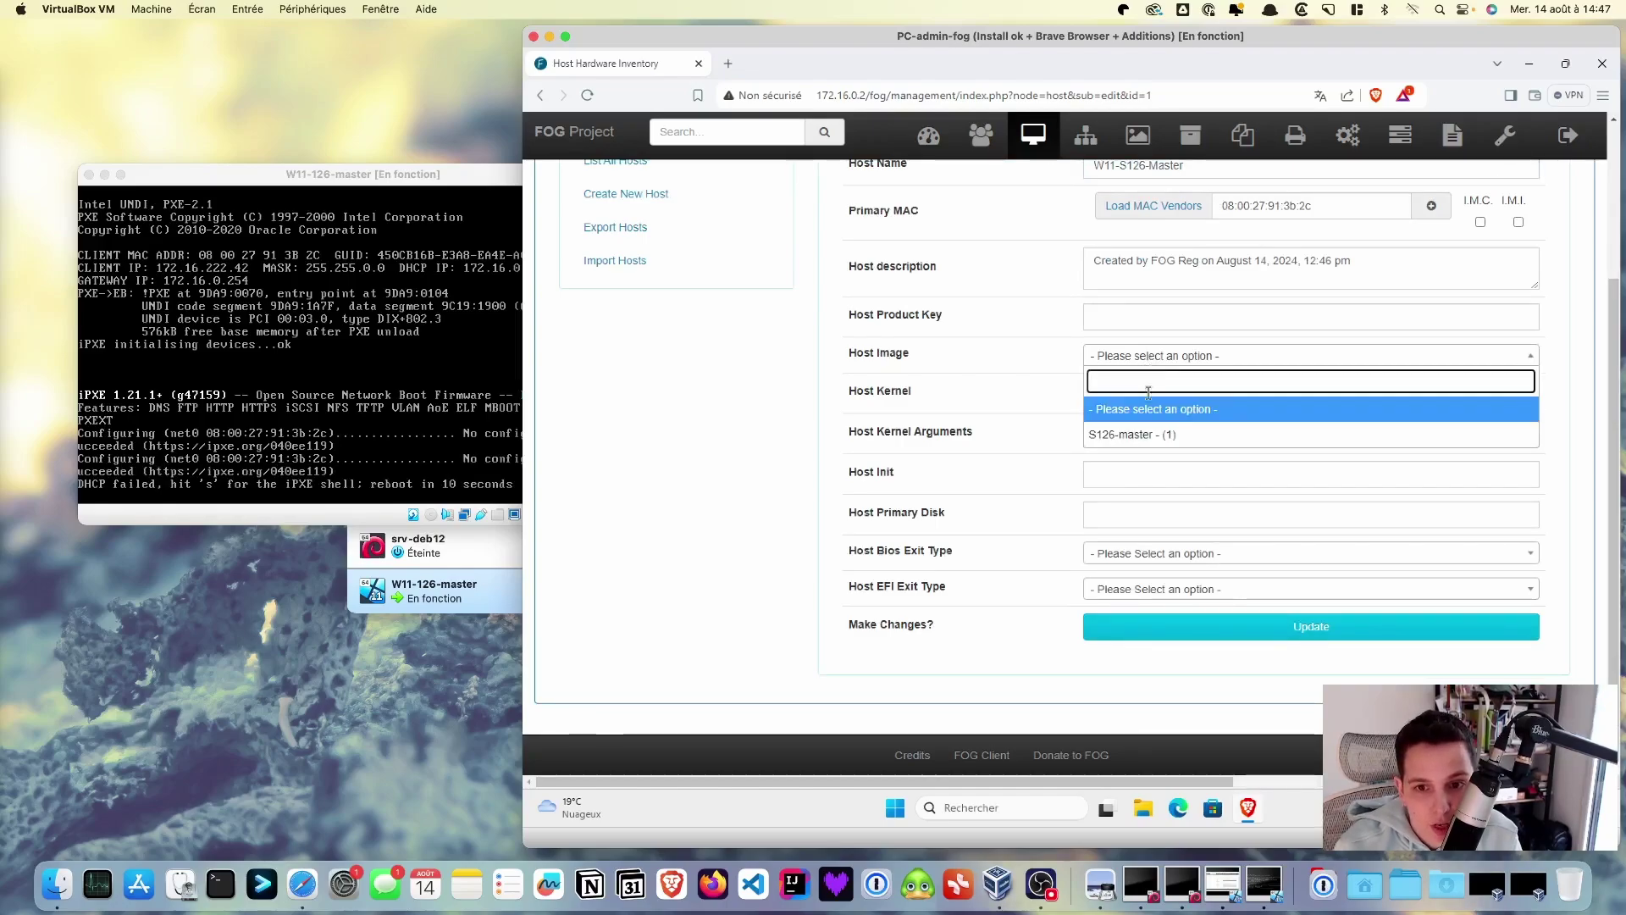
{"action": "left_click", "coordinate": [1143, 436]}
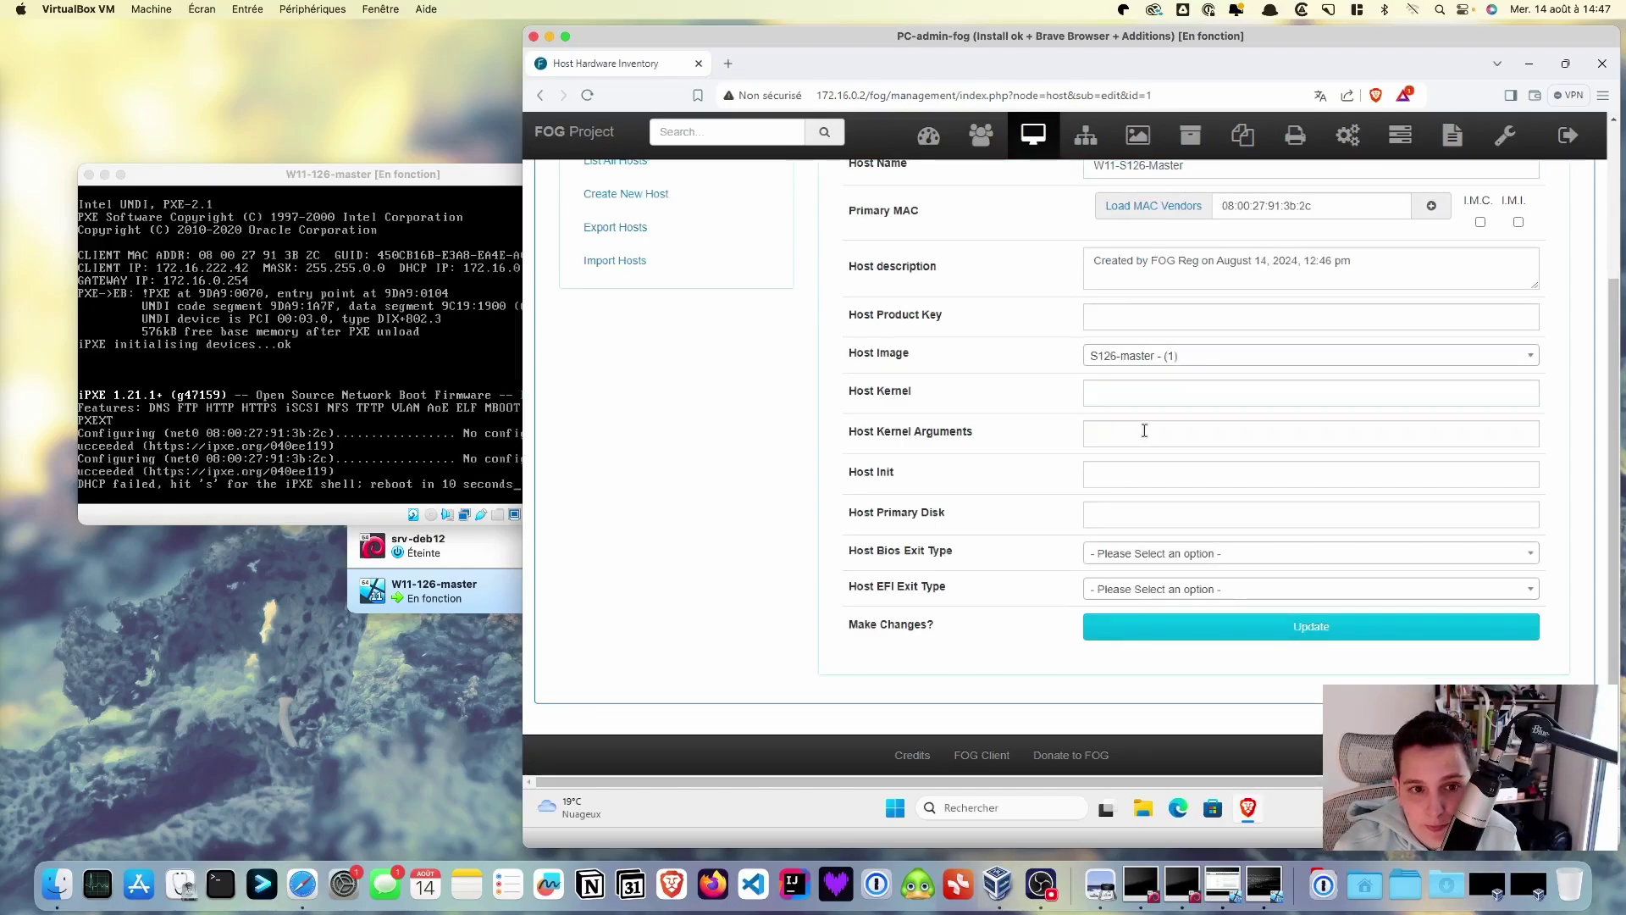
{"action": "left_click", "coordinate": [1273, 623]}
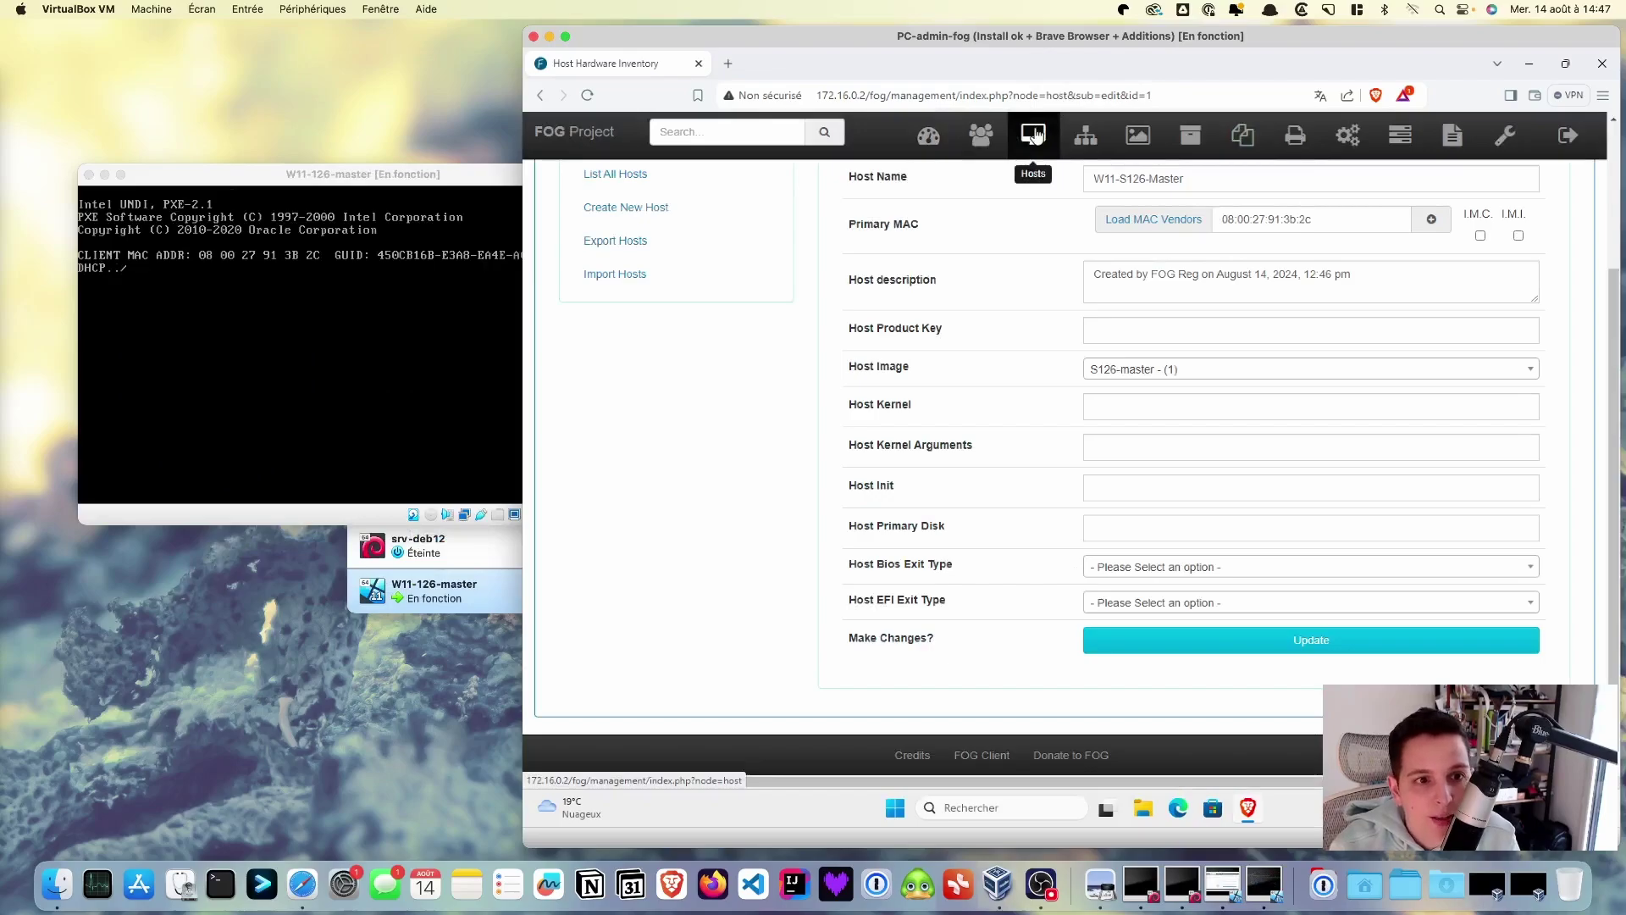
- List all hosts to show W11-S126-Master with the S126-master image assigned
{"action": "left_click", "coordinate": [1034, 135]}
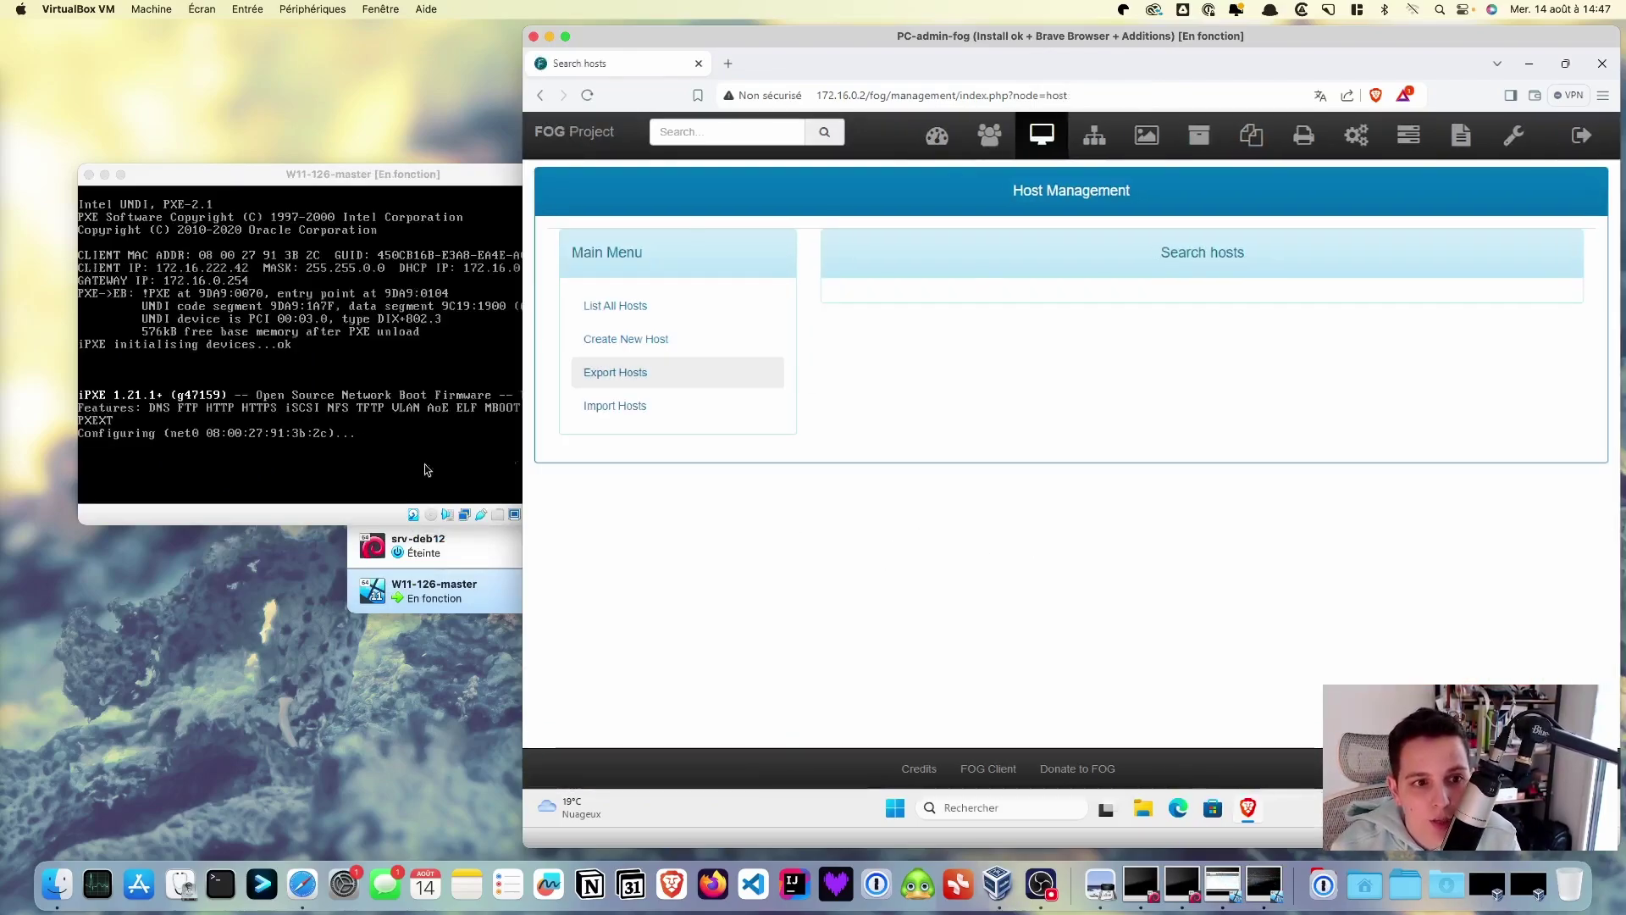
{"action": "left_click", "coordinate": [607, 313]}
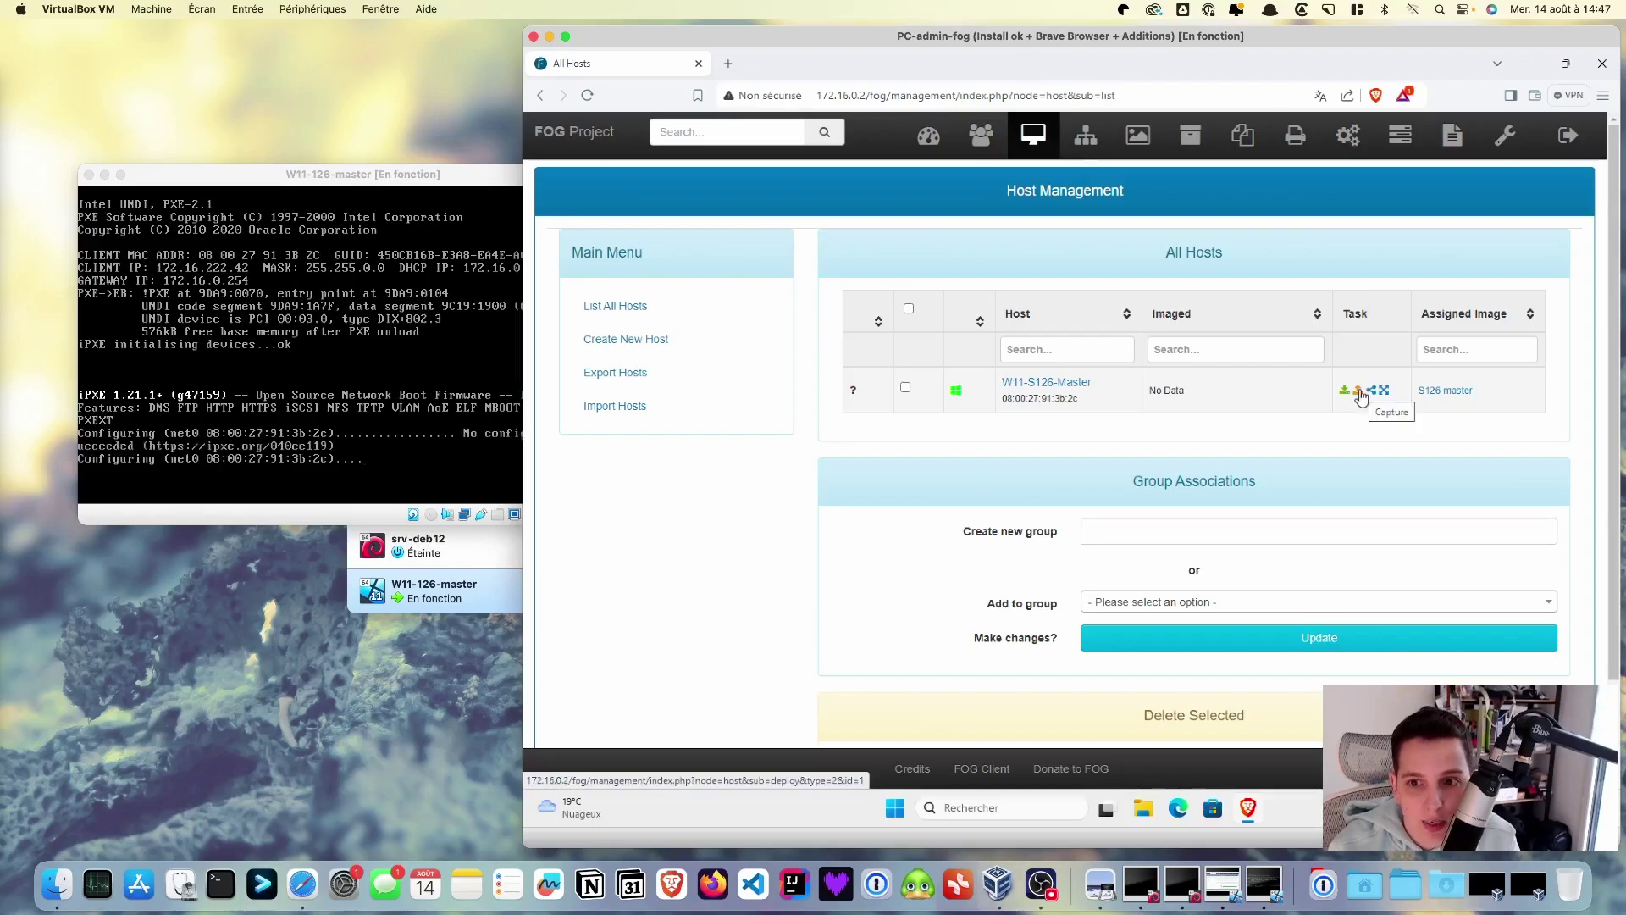
- Power off W11-126-master (Éteindre la machine) and create the W11-S126-Master capture task to S126-master
{"action": "left_click", "coordinate": [1358, 391]}
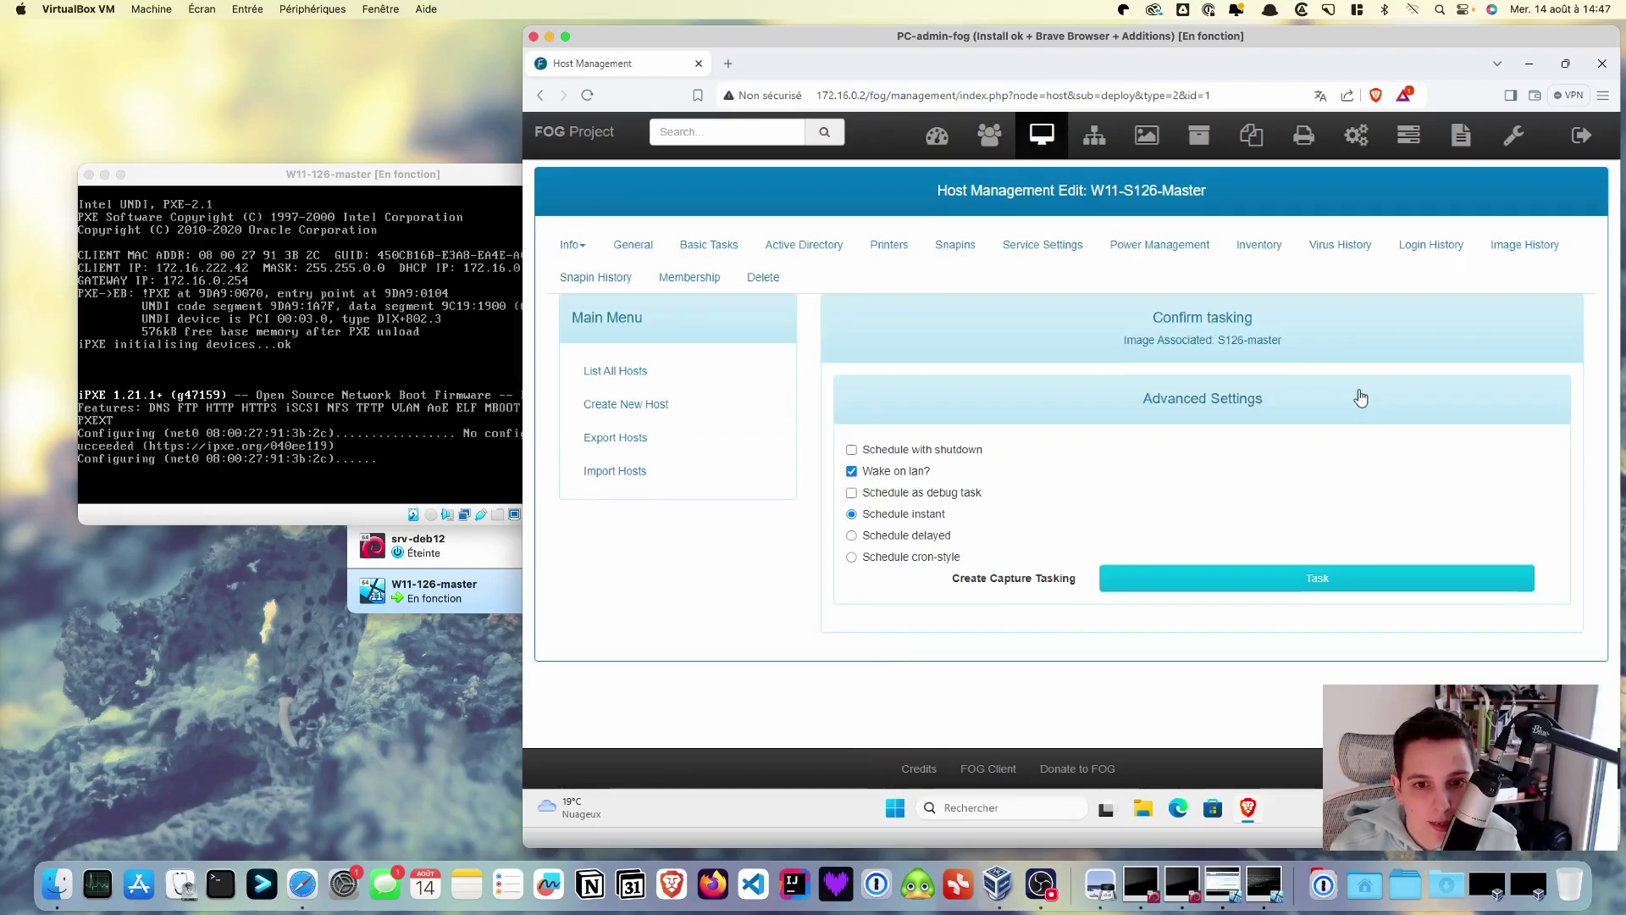
{"action": "left_click", "coordinate": [289, 483]}
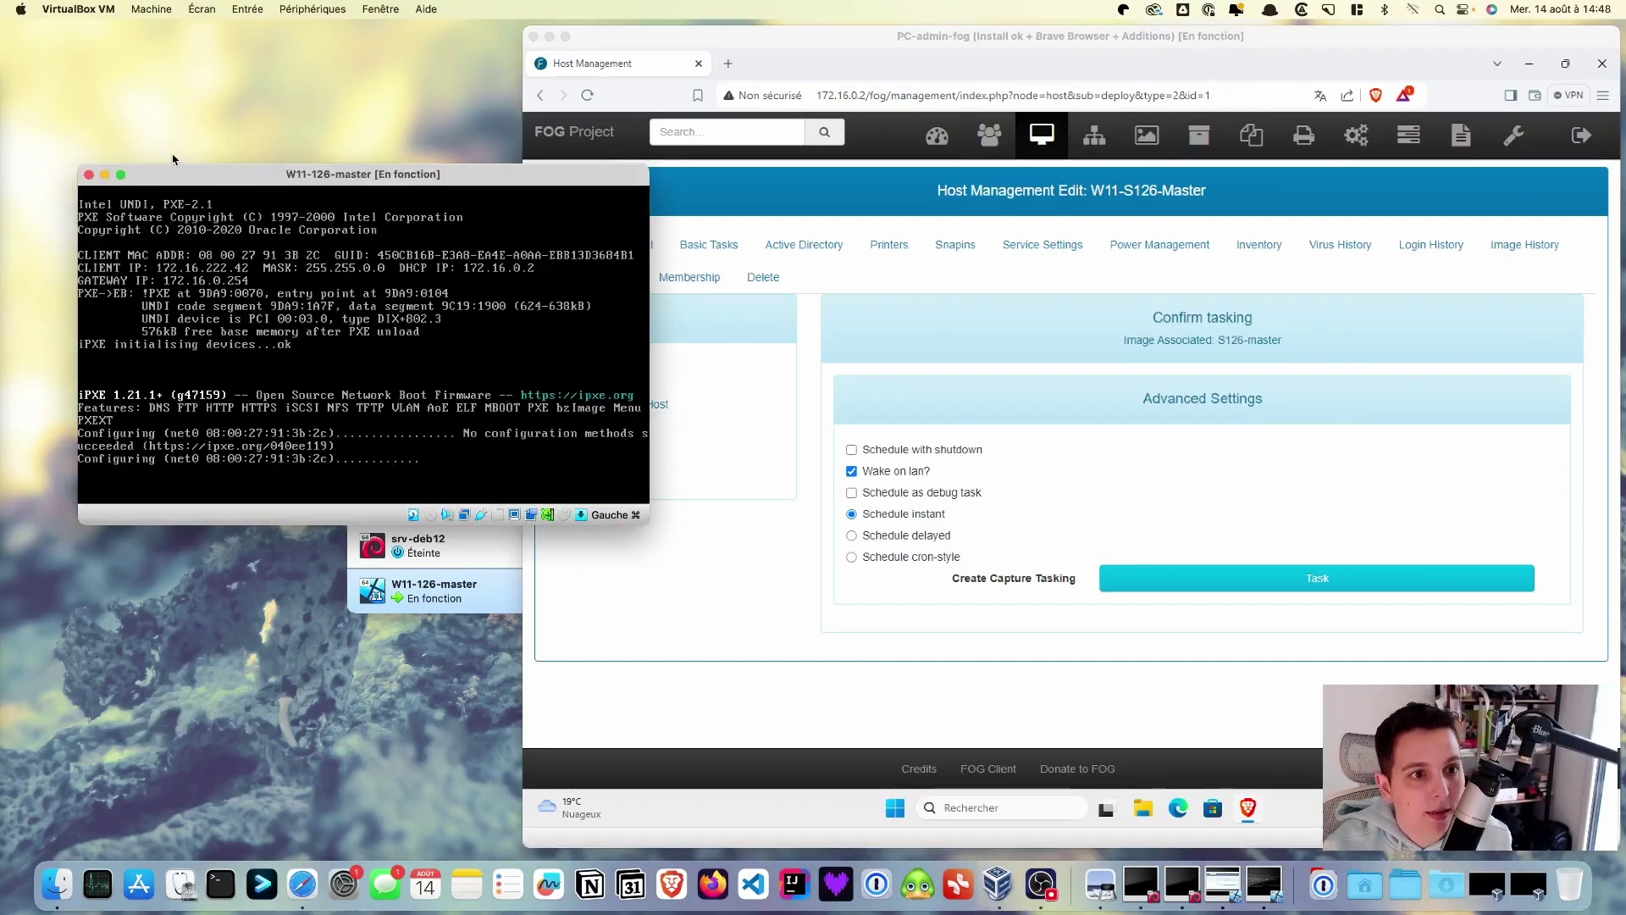
{"action": "left_click", "coordinate": [89, 175]}
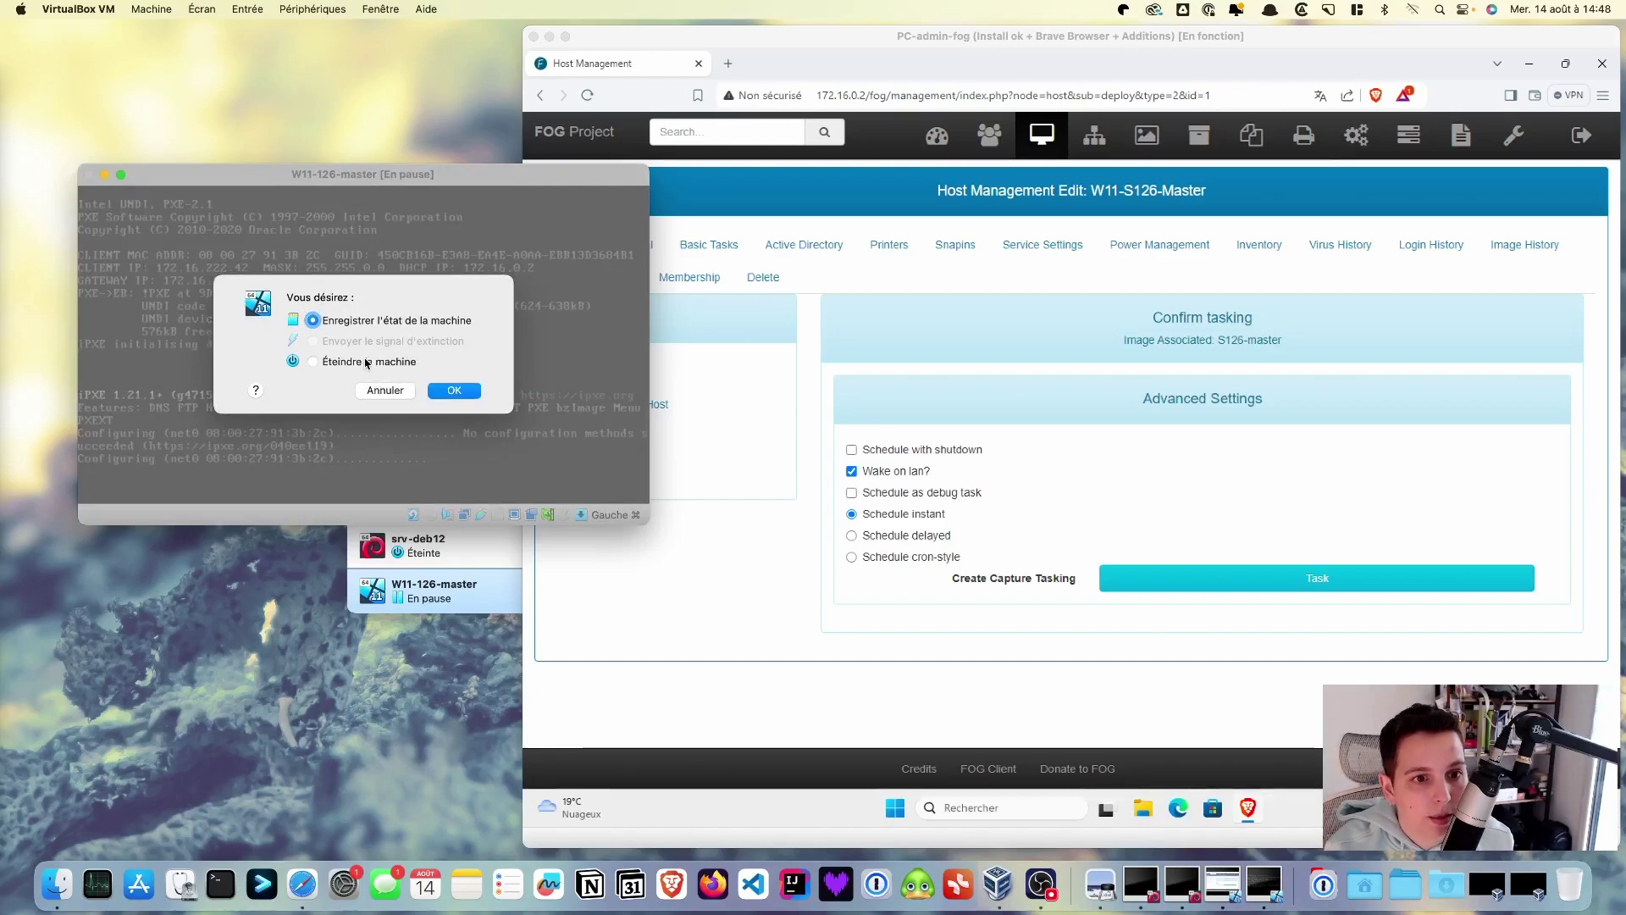
{"action": "left_click", "coordinate": [312, 351]}
{"action": "left_click", "coordinate": [454, 380]}
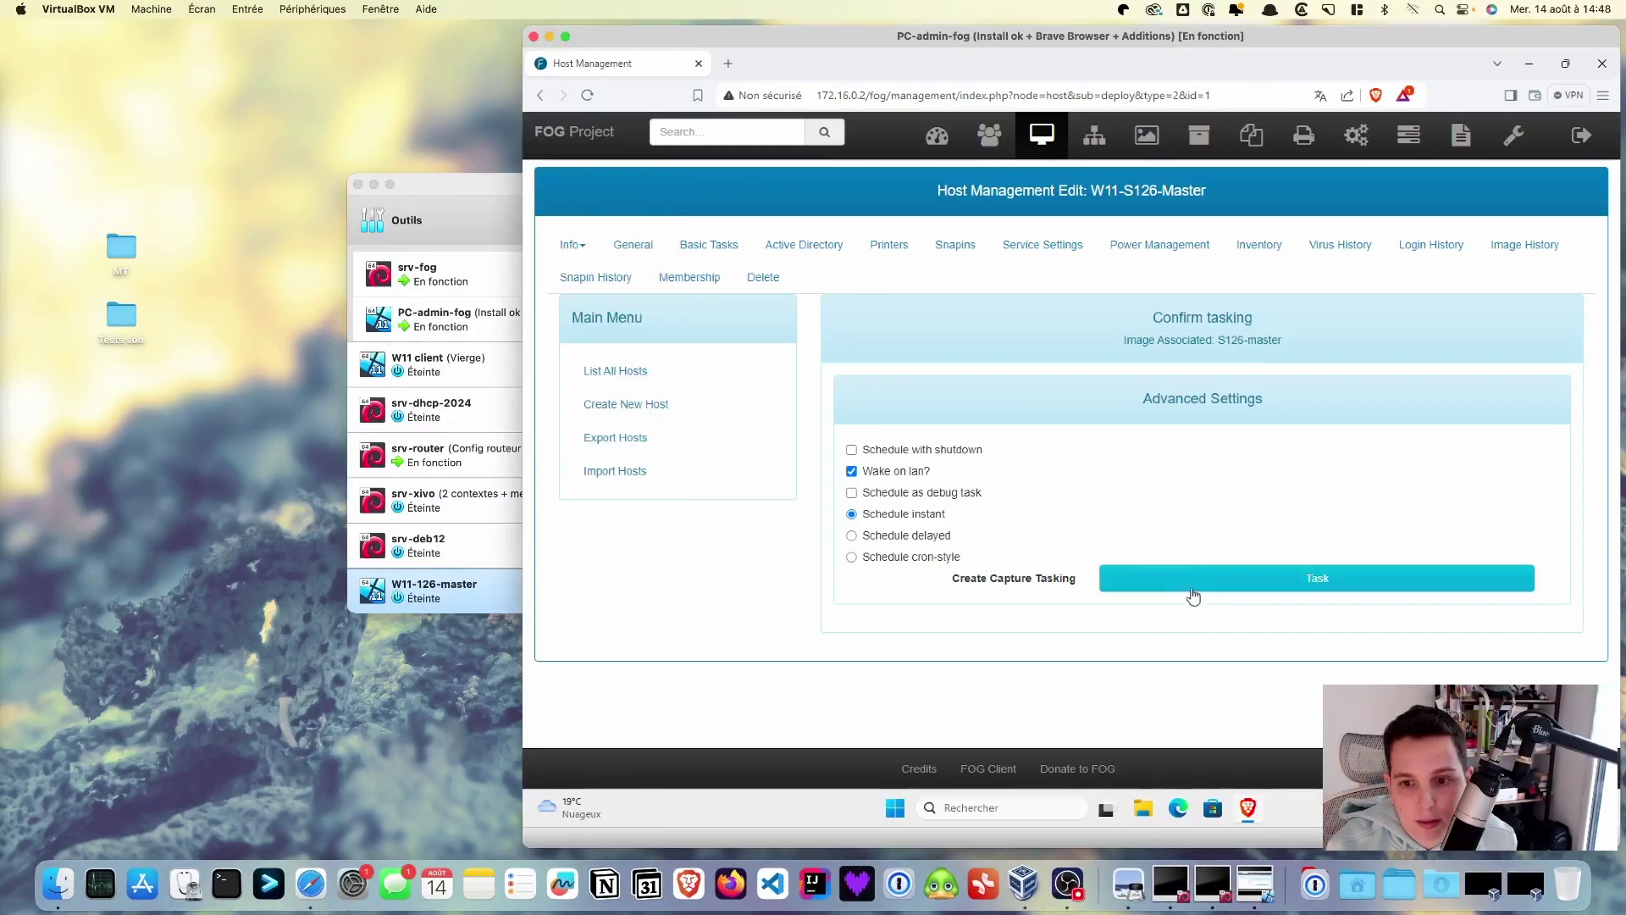
{"action": "left_click", "coordinate": [1196, 586]}
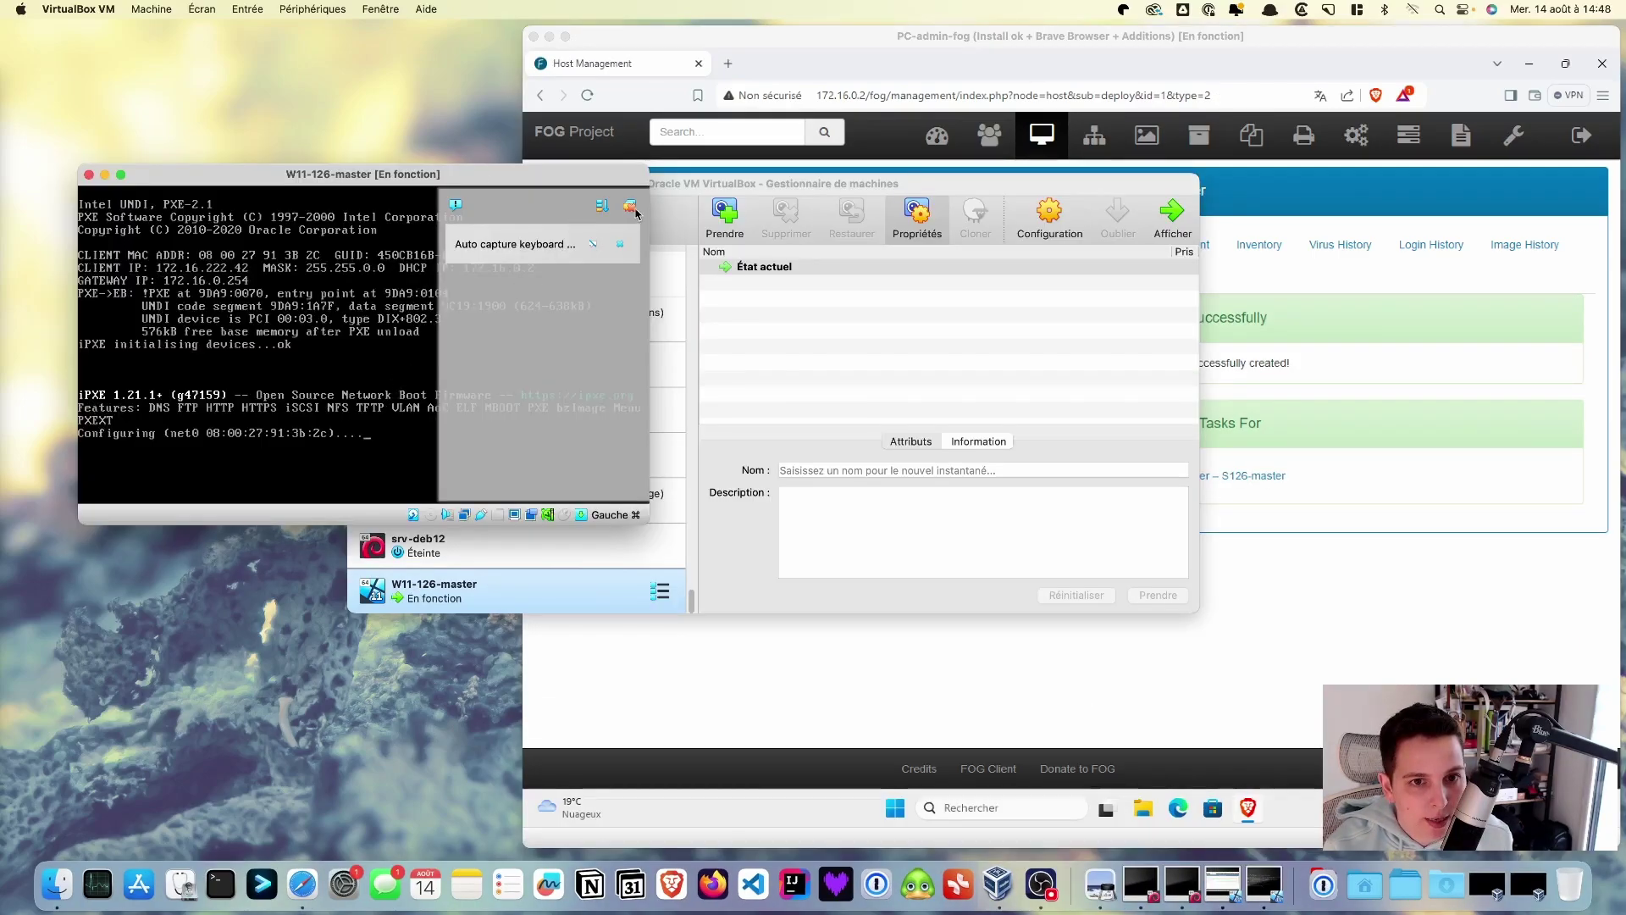
- Dismiss the keyboard capture notice, move the W11-126-master console aside, and return to PC-admin-fog
{"action": "left_click", "coordinate": [631, 208]}
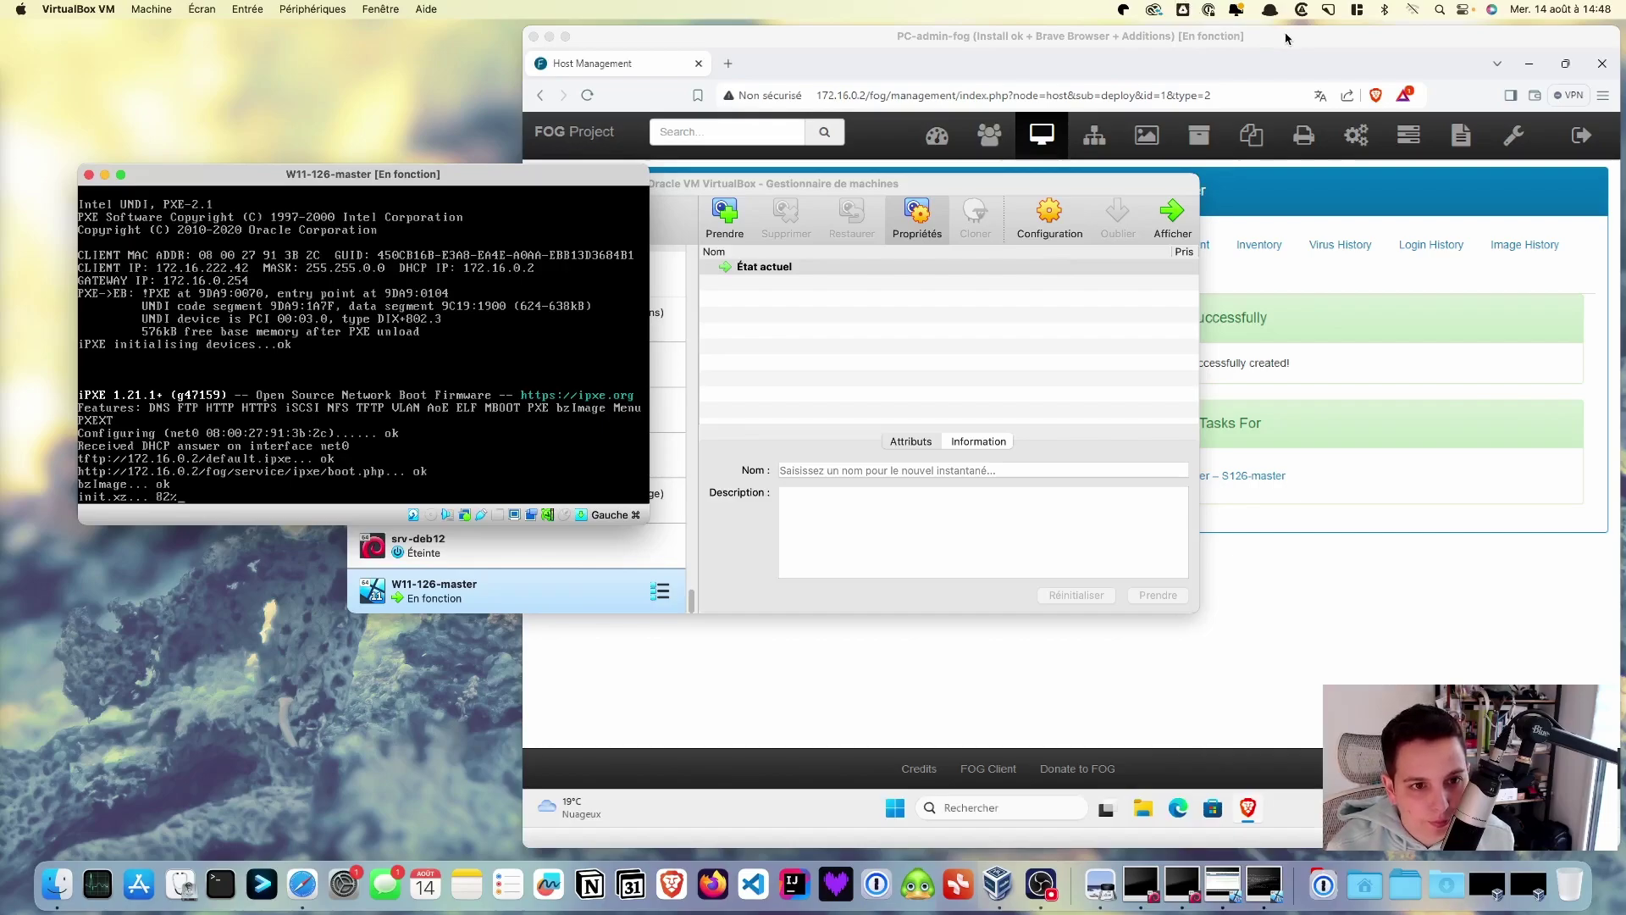
{"action": "left_click_drag", "start_coordinate": [549, 180], "coordinate": [491, 206]}
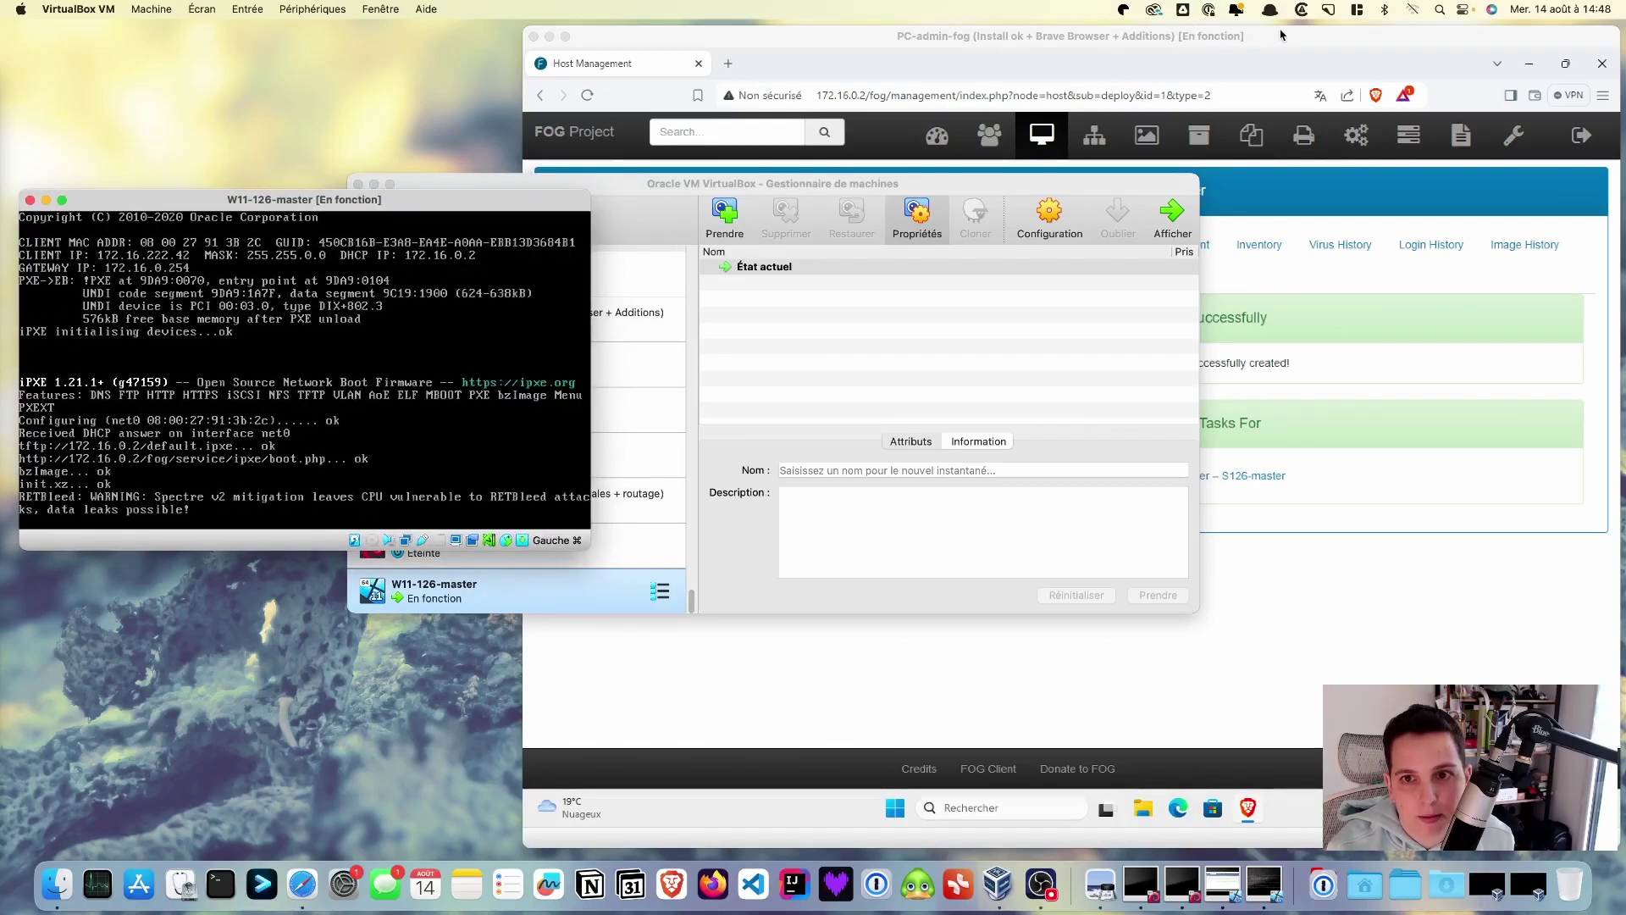
{"action": "left_click", "coordinate": [1217, 595]}
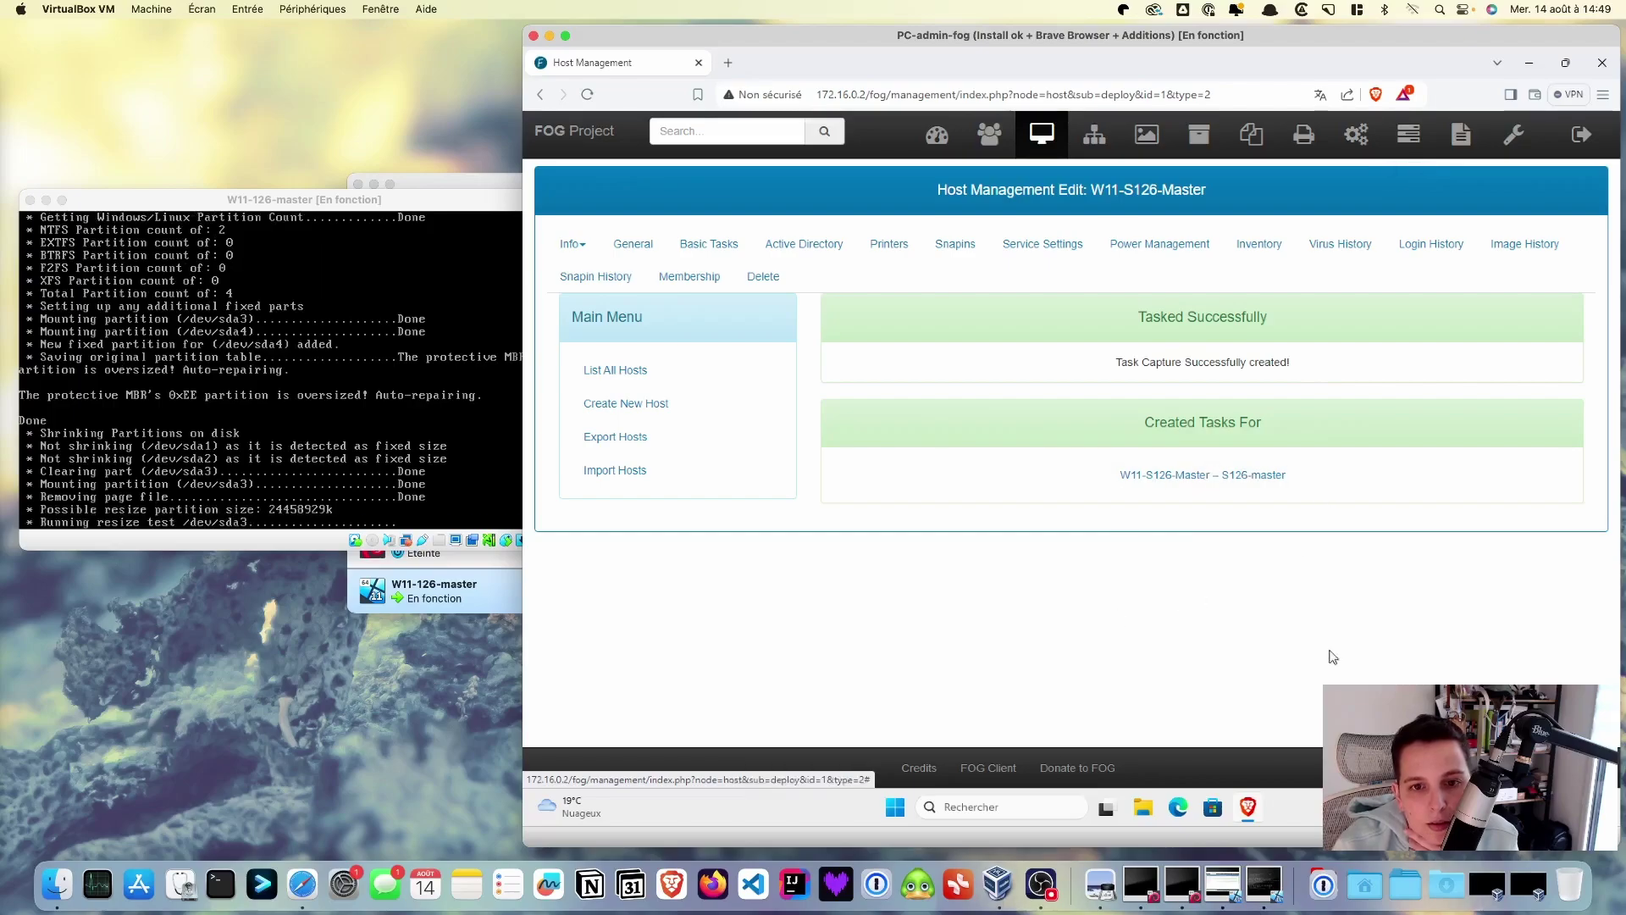
- Open FOG Active Tasks and watch Partclone finish cloning /dev/sda3 on the W11-126-master console
{"action": "left_click", "coordinate": [1408, 137]}
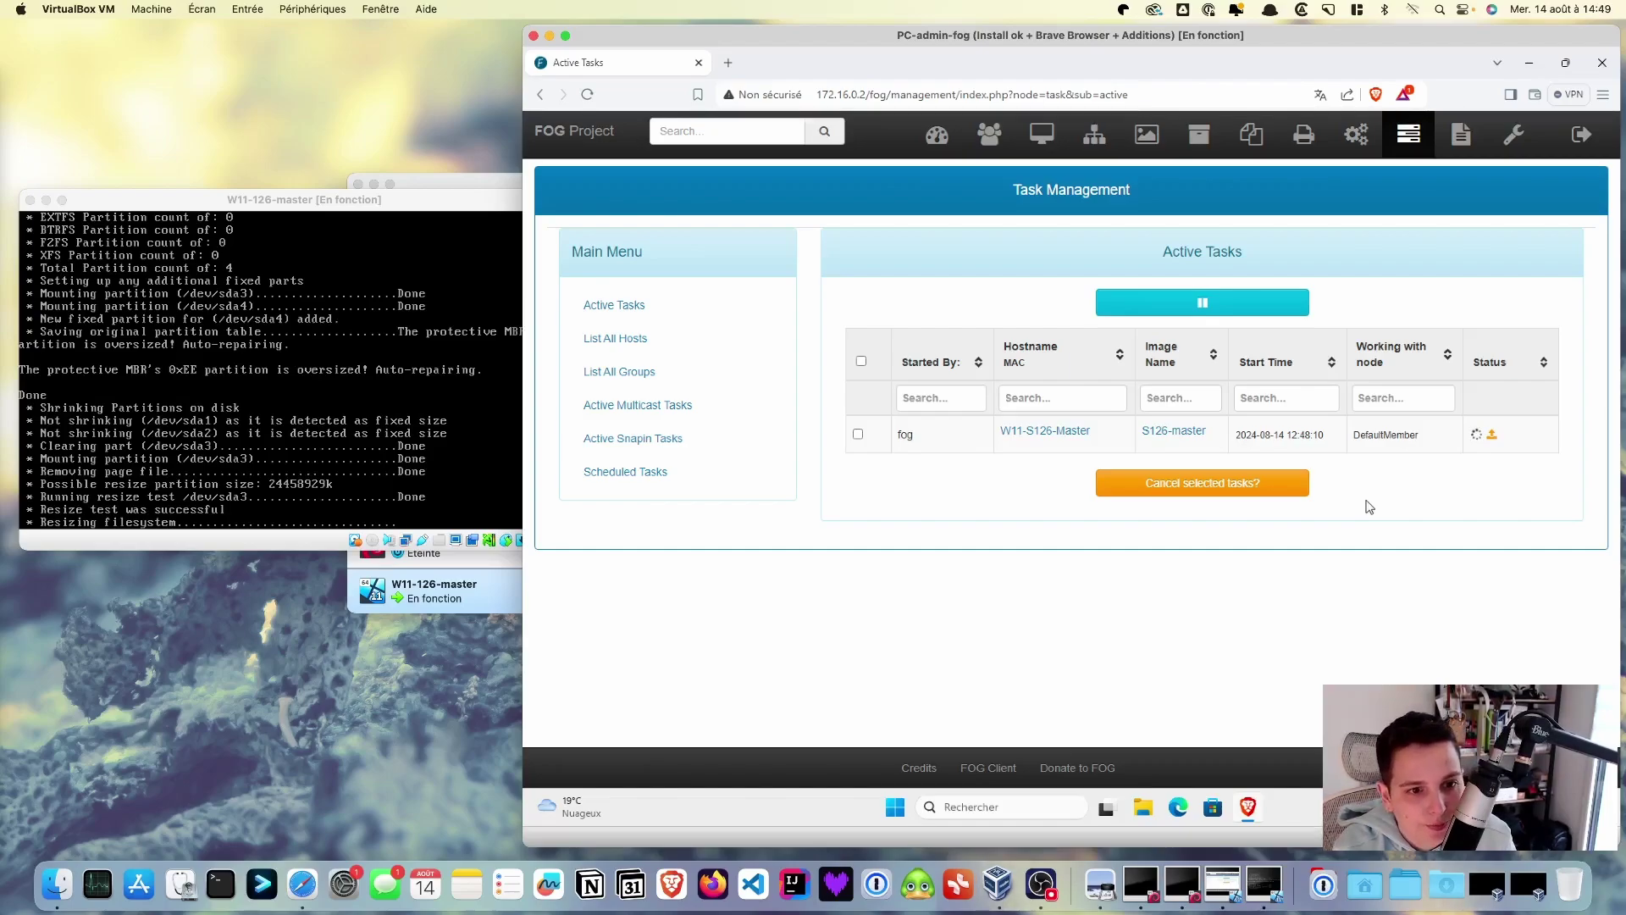
{"action": "left_click_drag", "start_coordinate": [422, 205], "coordinate": [421, 193]}
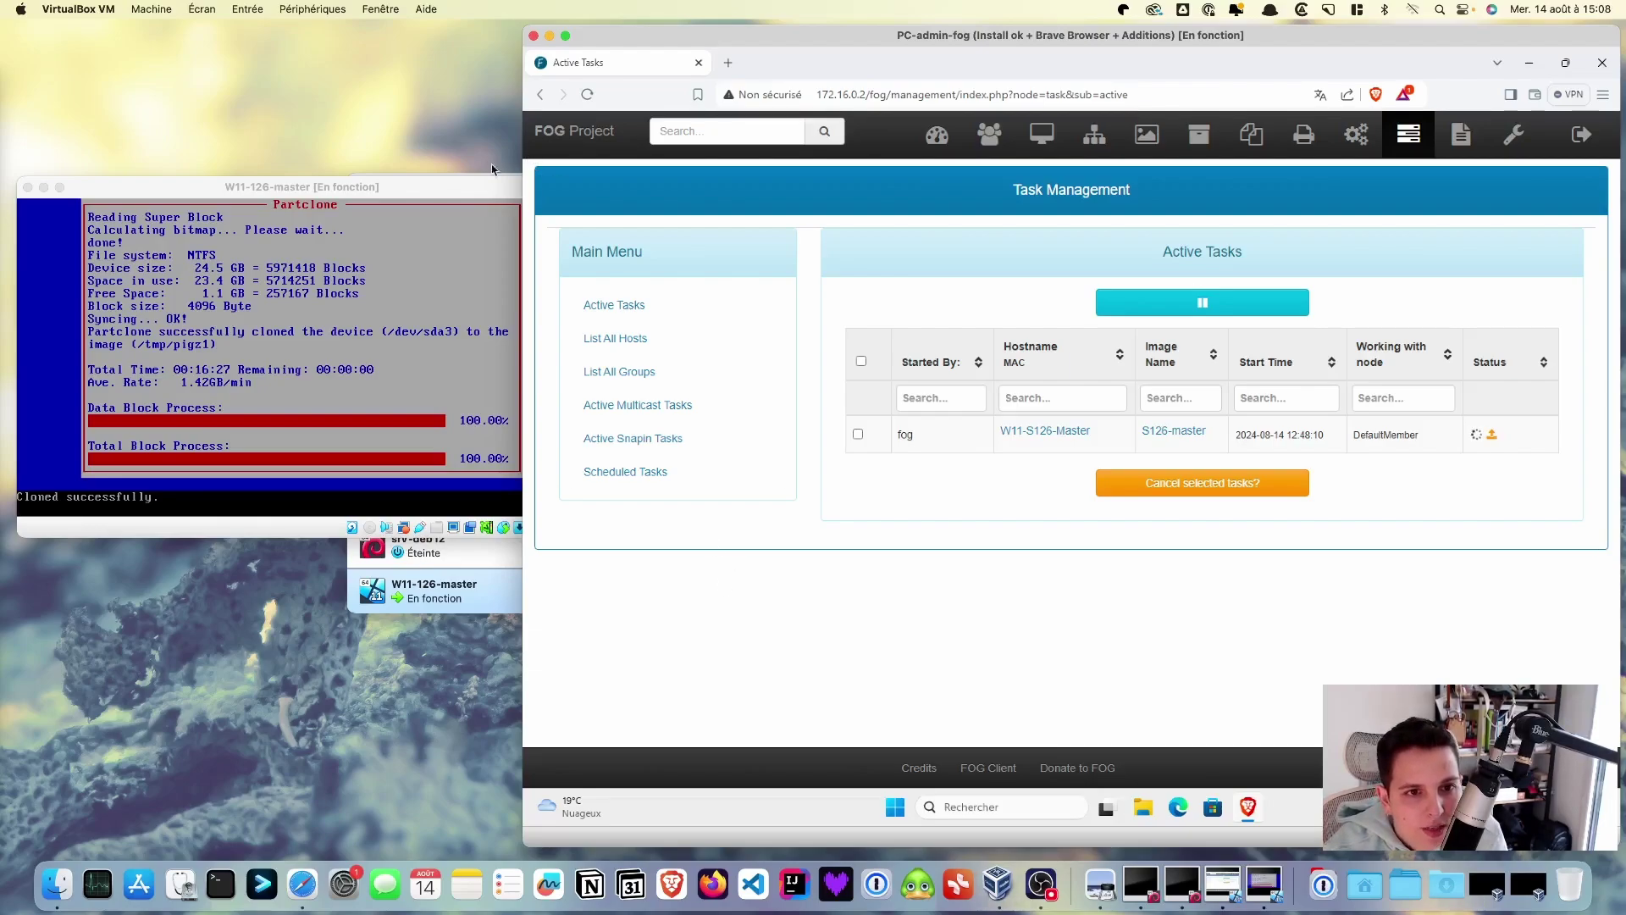
{"action": "left_click", "coordinate": [467, 190]}
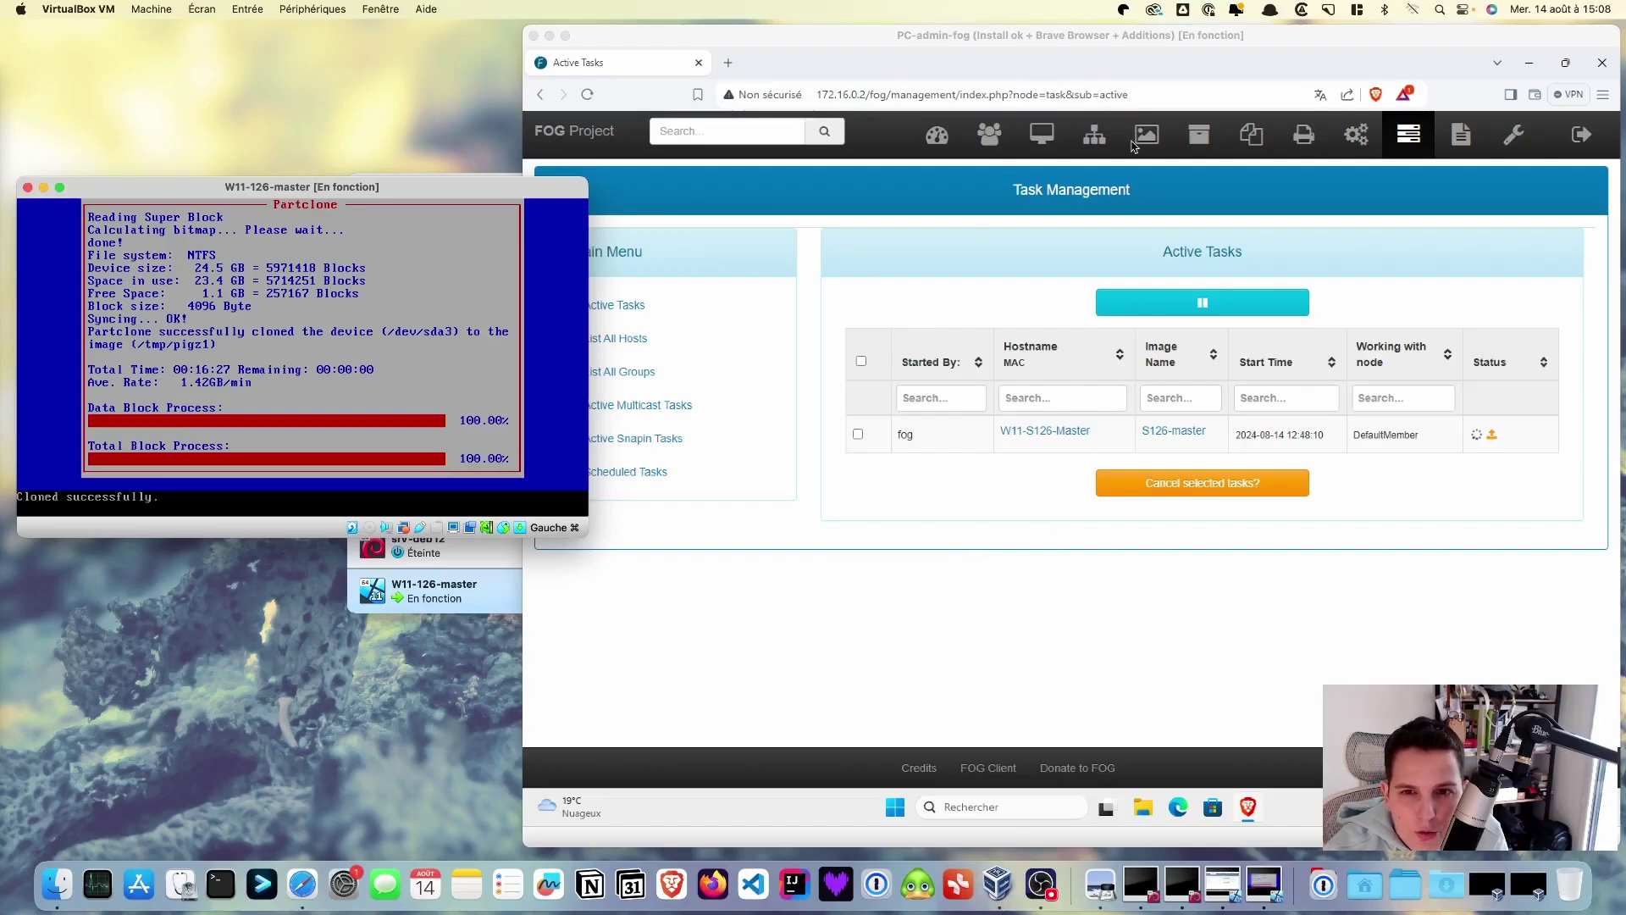
- List all images to confirm S126-master is stored, then reload Active Tasks showing 98%
{"action": "left_click", "coordinate": [1160, 148]}
{"action": "left_click", "coordinate": [1150, 138]}
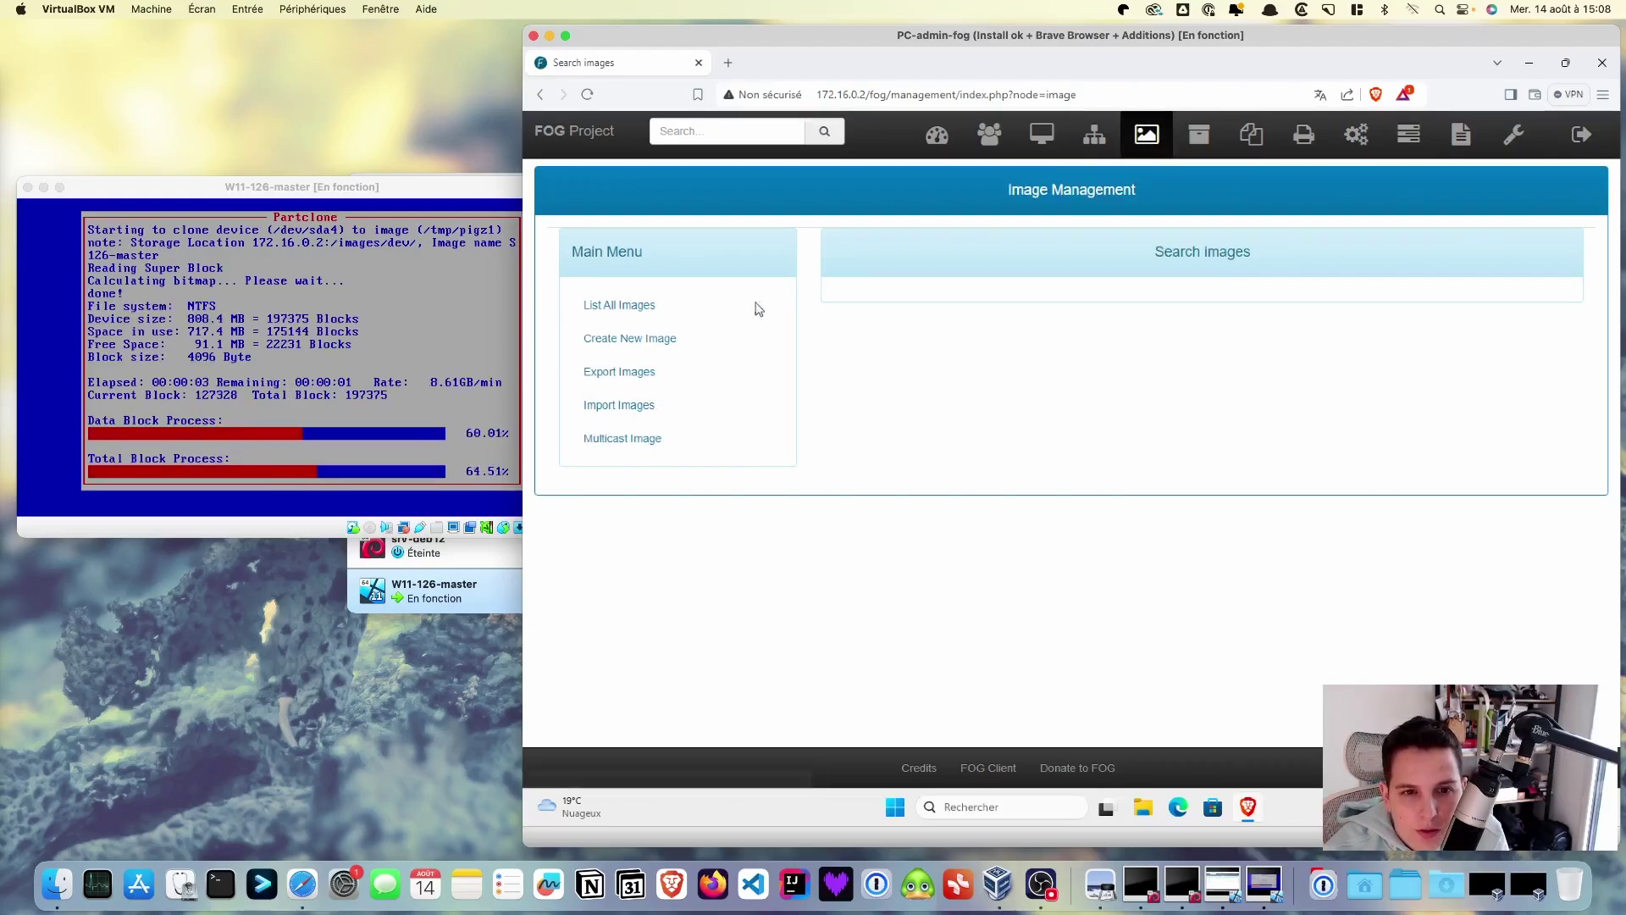
{"action": "left_click", "coordinate": [629, 315]}
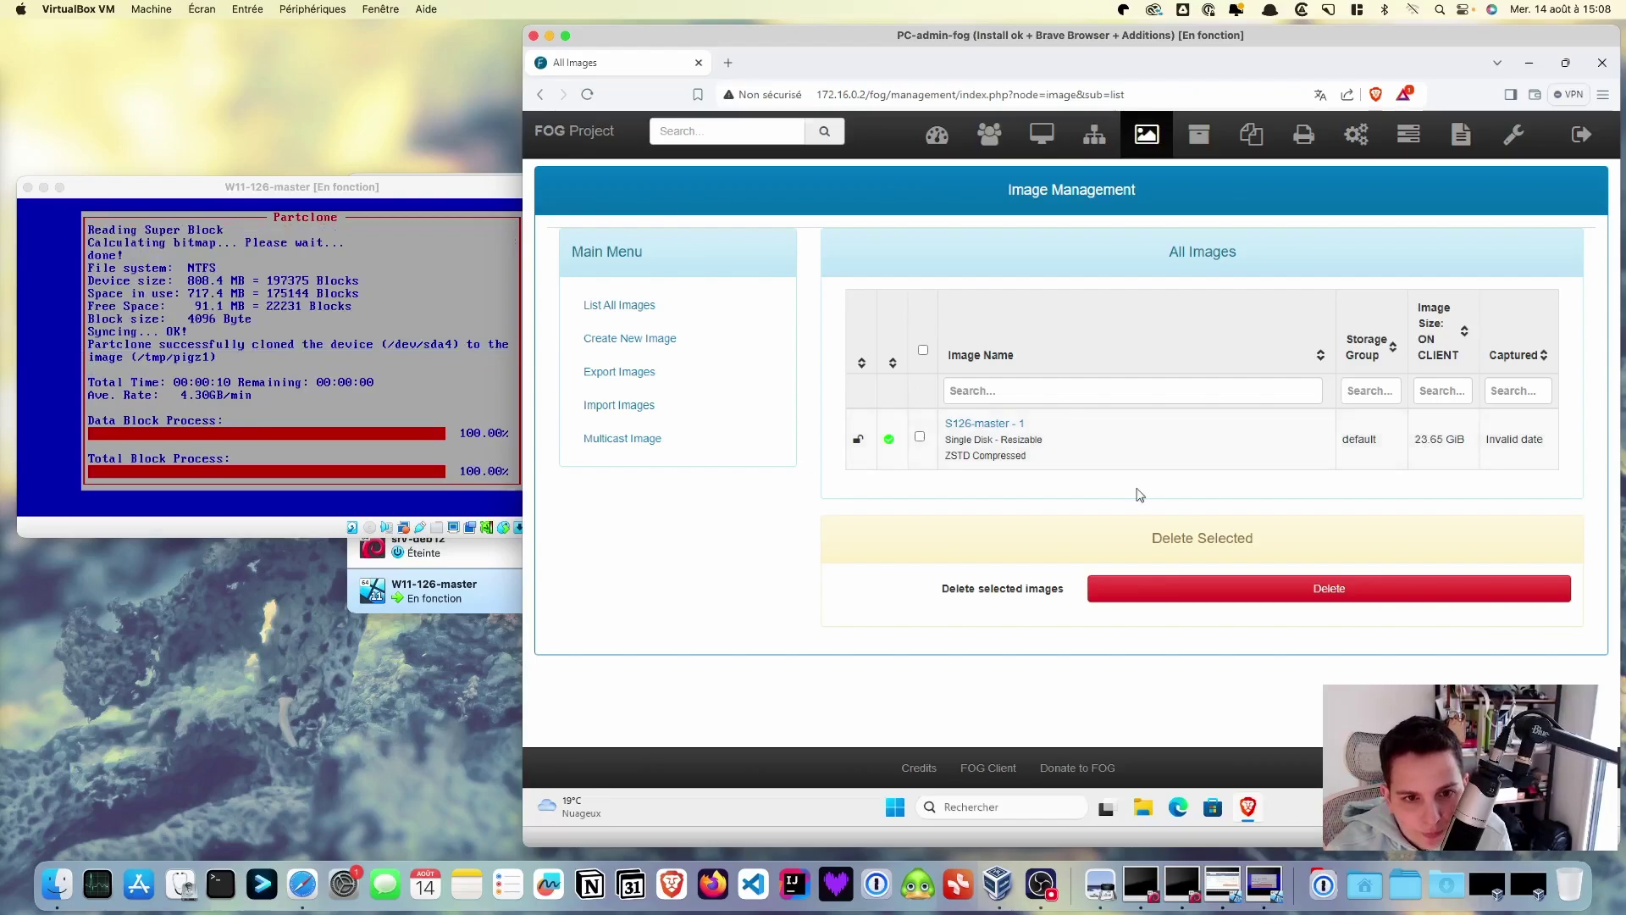
{"action": "left_click", "coordinate": [1408, 138]}
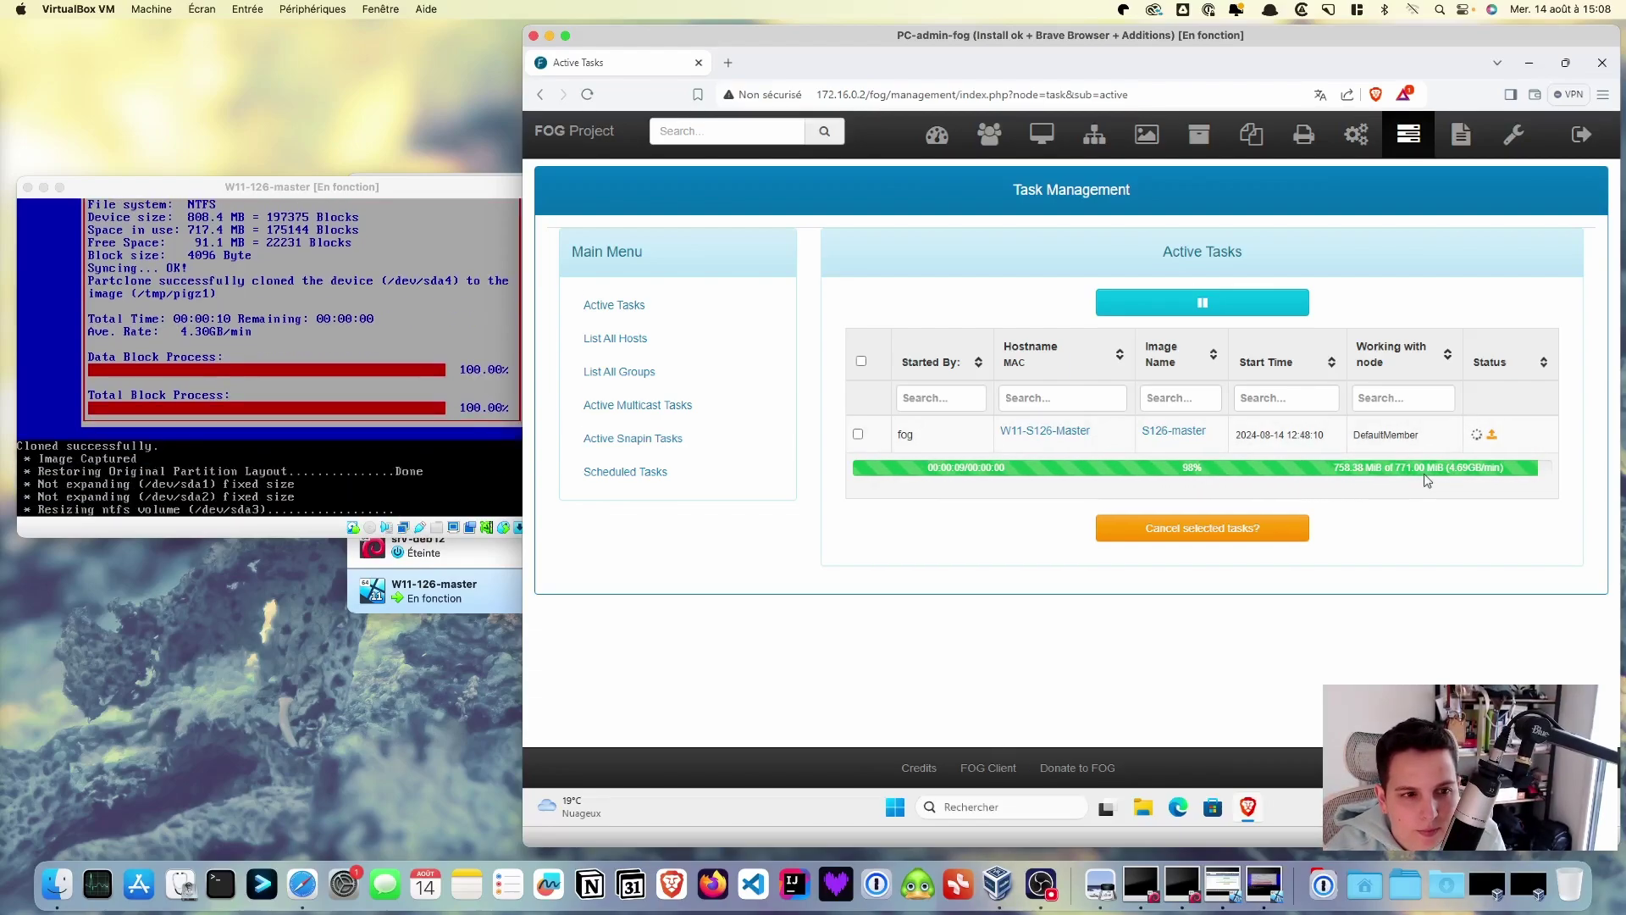
- Power off the captured W11-126-master VM and open its Configuration in VirtualBox Manager
{"action": "left_click", "coordinate": [479, 199]}
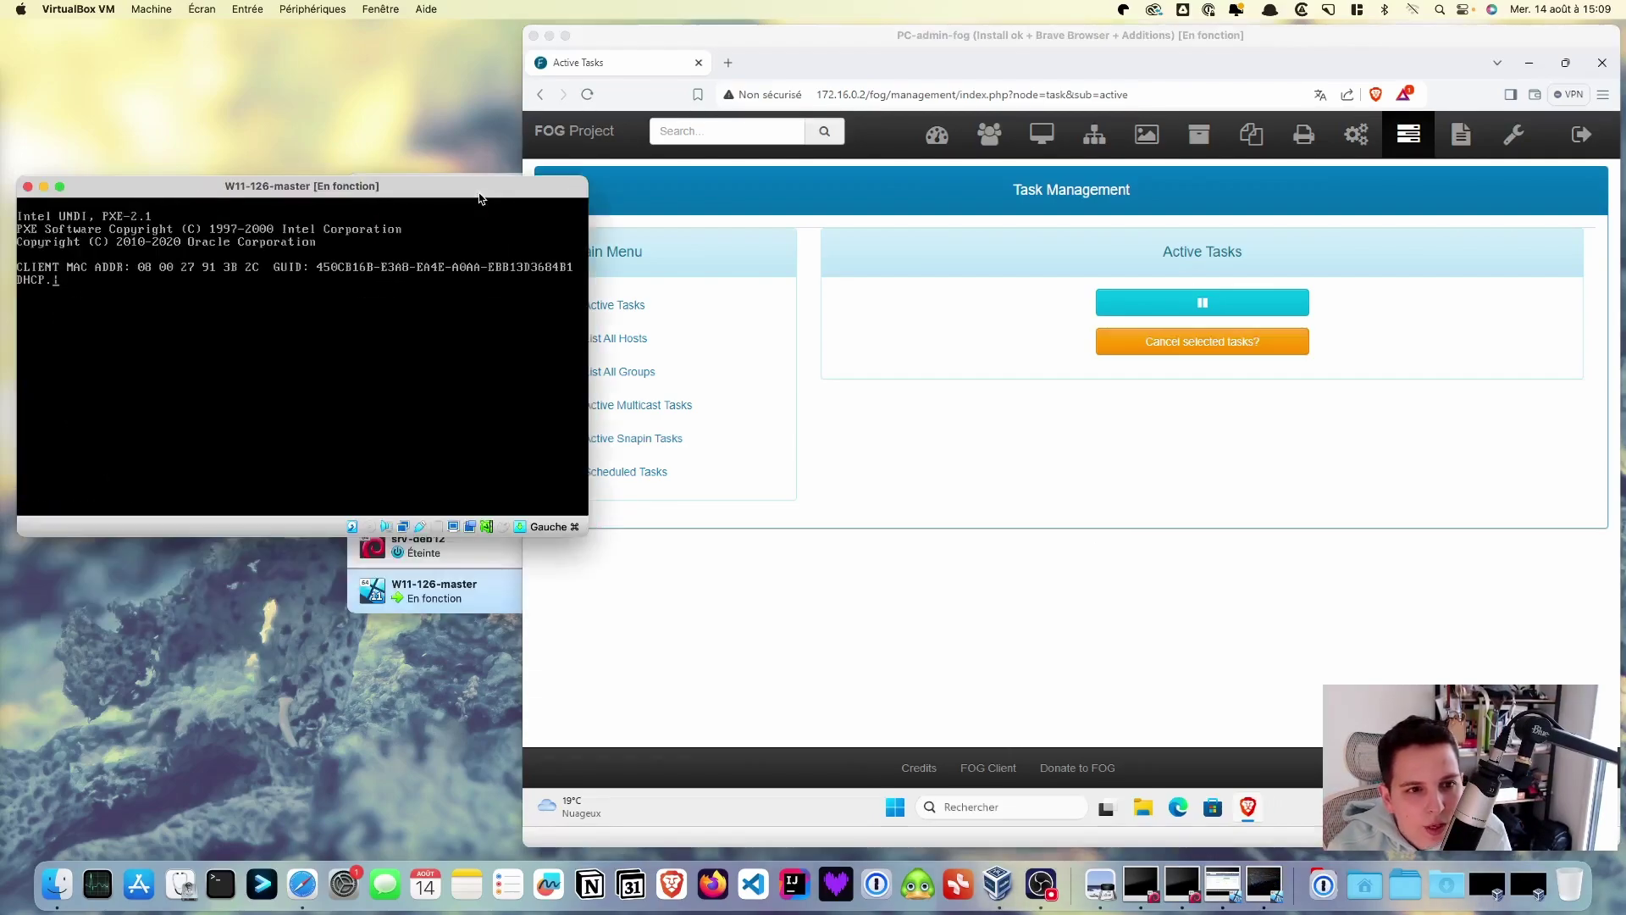
{"action": "left_click", "coordinate": [27, 187]}
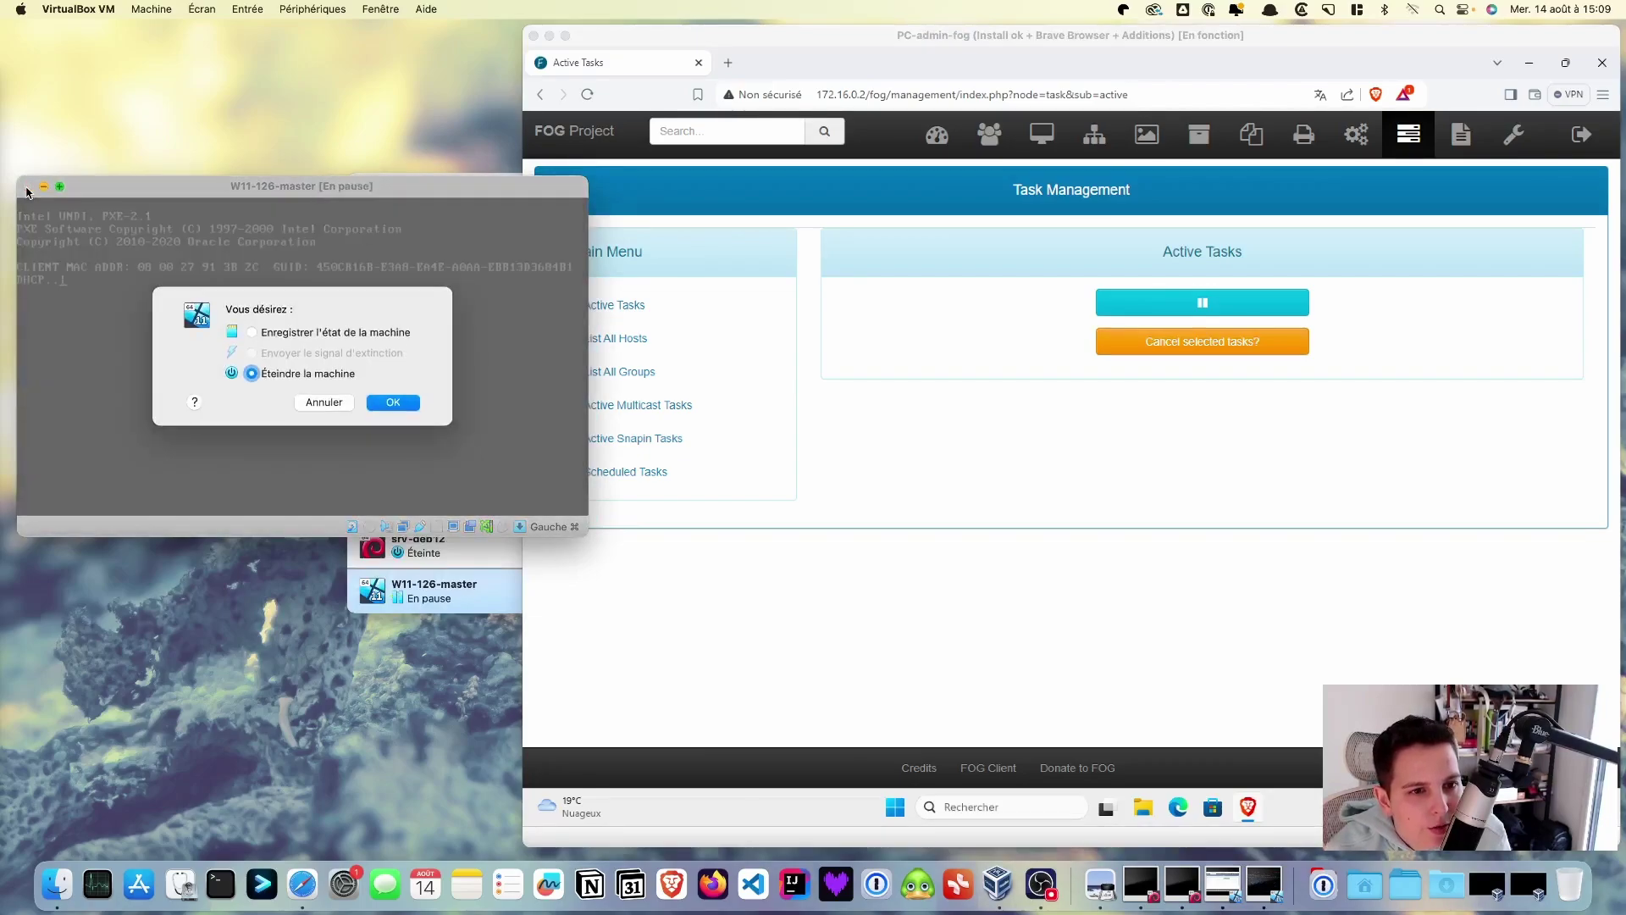
{"action": "left_click", "coordinate": [393, 388]}
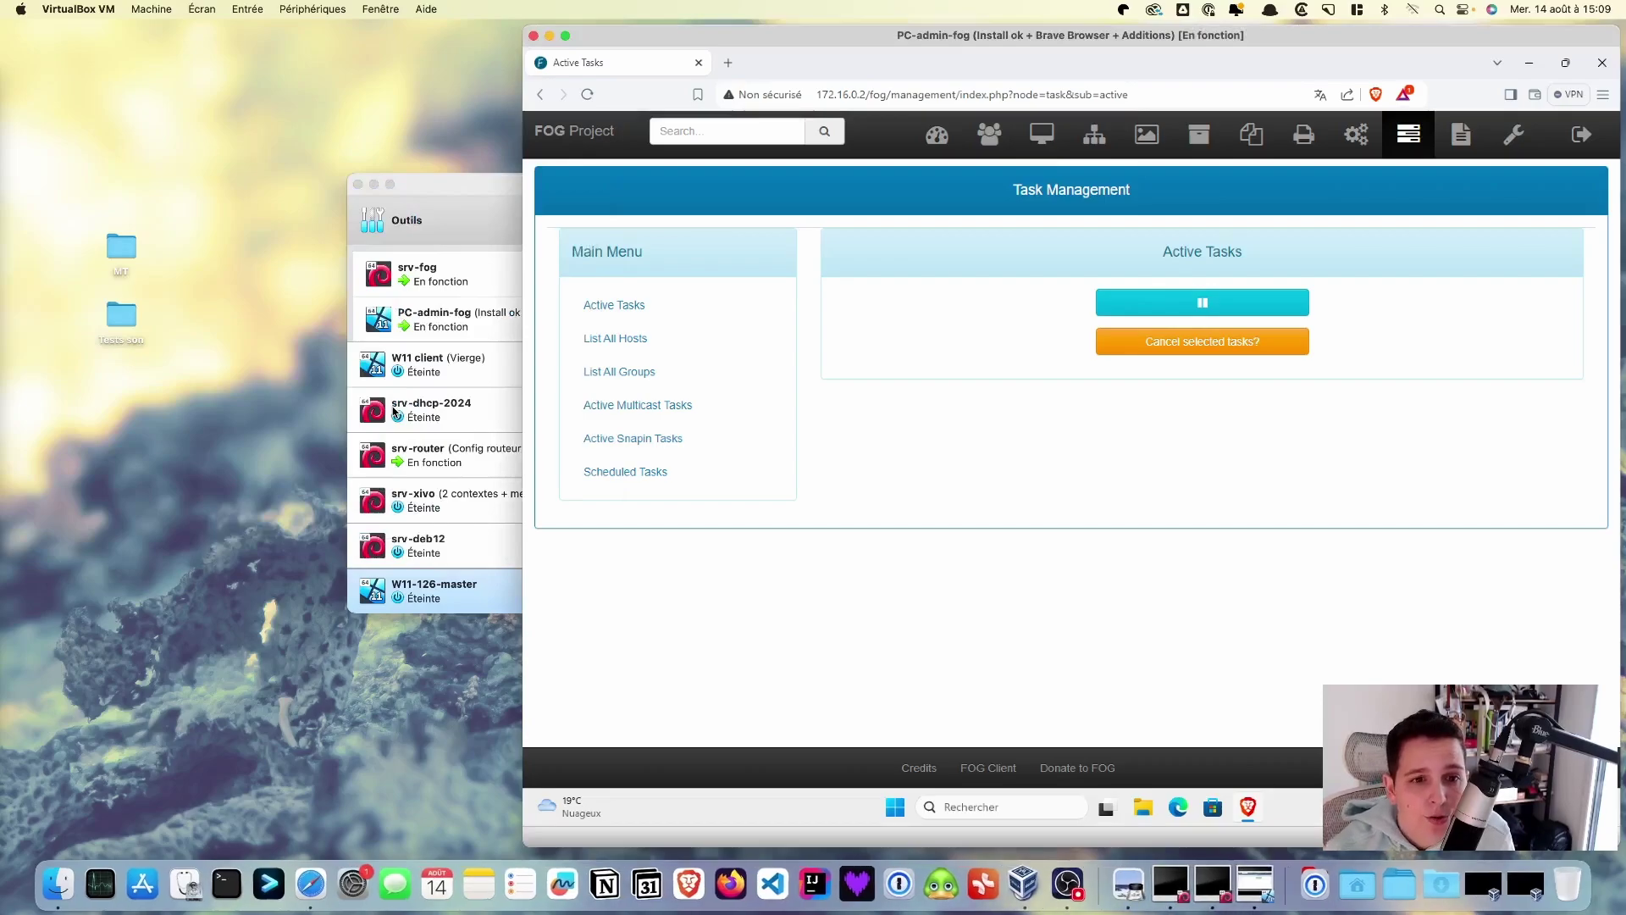
{"action": "left_click", "coordinate": [471, 204]}
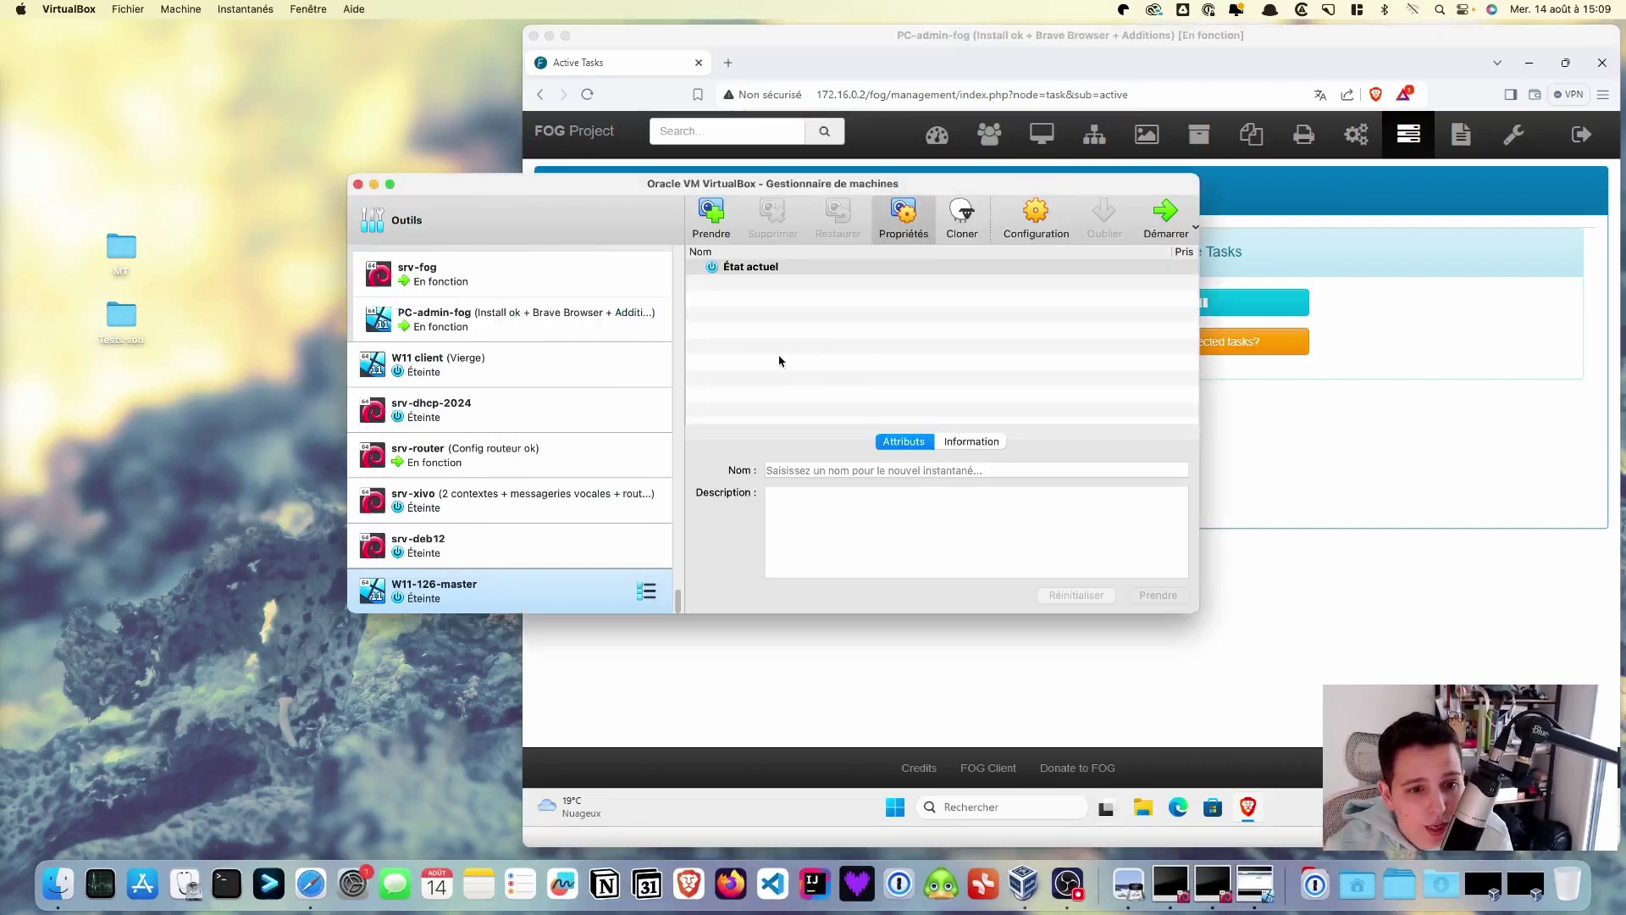
{"action": "left_click", "coordinate": [1033, 210]}
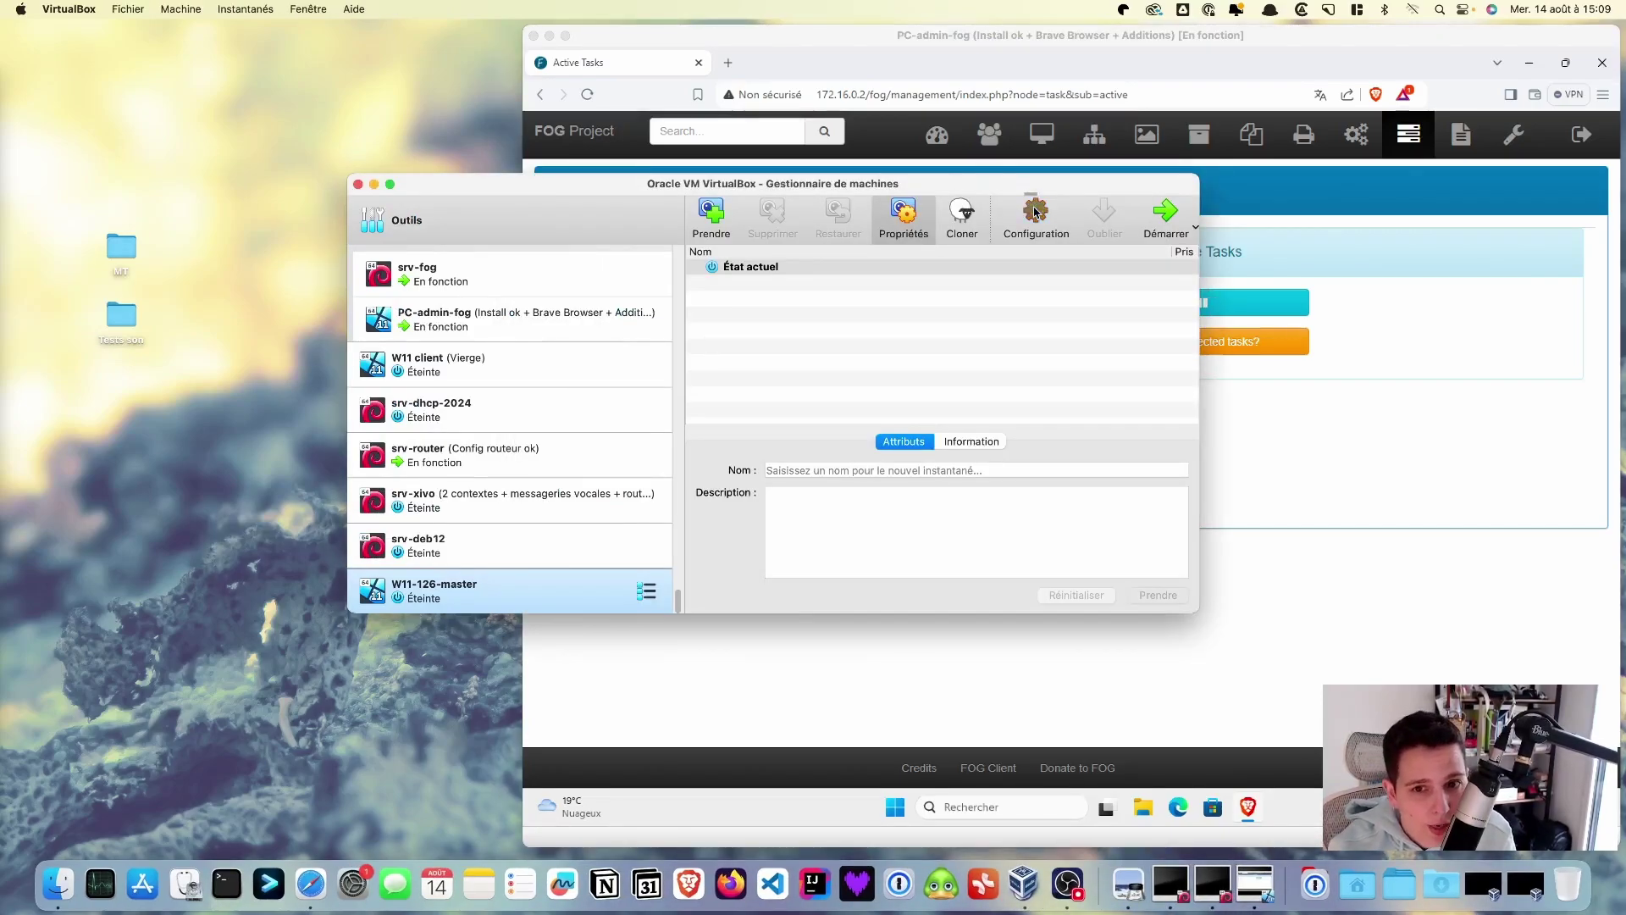
- In Système > Carte mère, uncheck Réseau, move it last in boot order, enable EFI, and save
{"action": "left_click", "coordinate": [552, 273]}
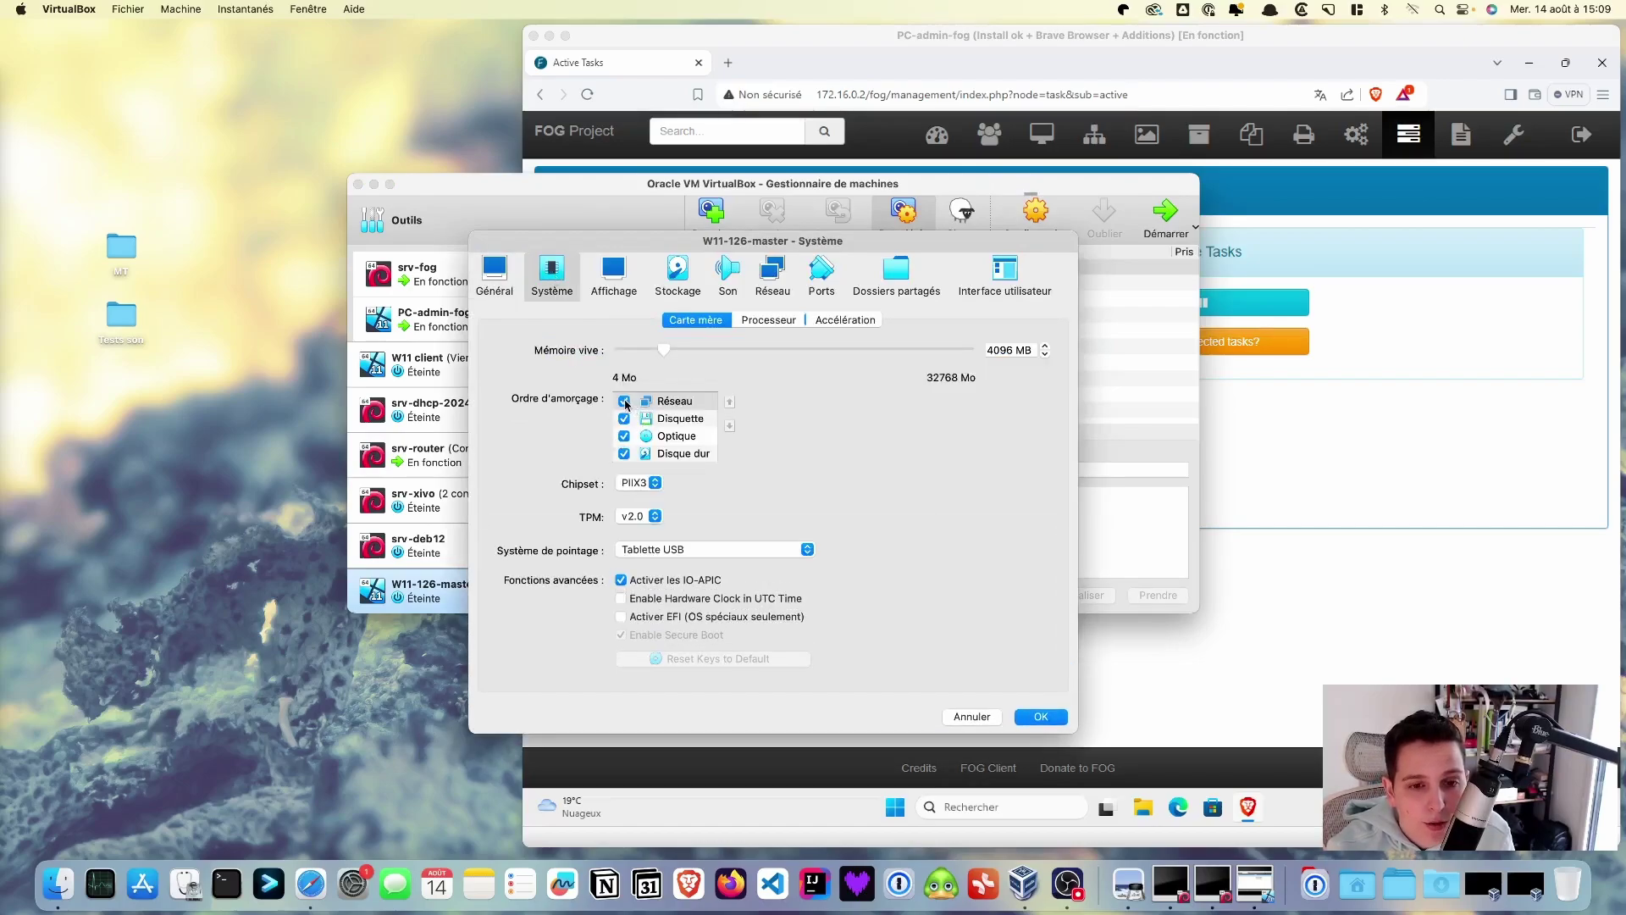
{"action": "left_click", "coordinate": [625, 401]}
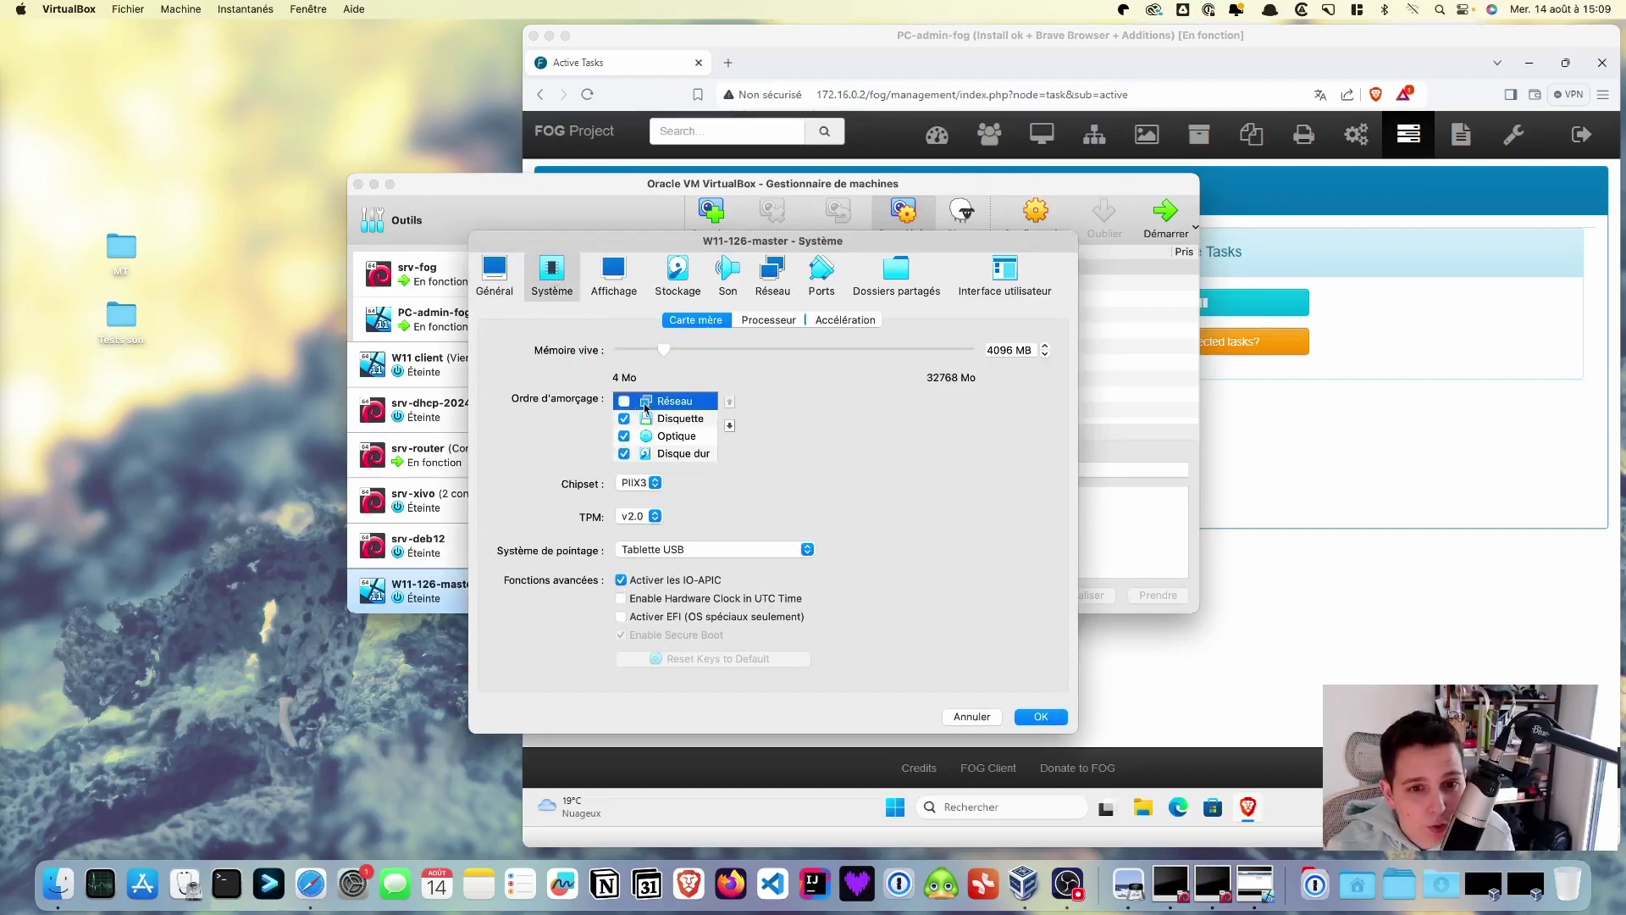
{"action": "left_click", "coordinate": [729, 426]}
{"action": "left_click", "coordinate": [729, 426]}
{"action": "left_click", "coordinate": [730, 426]}
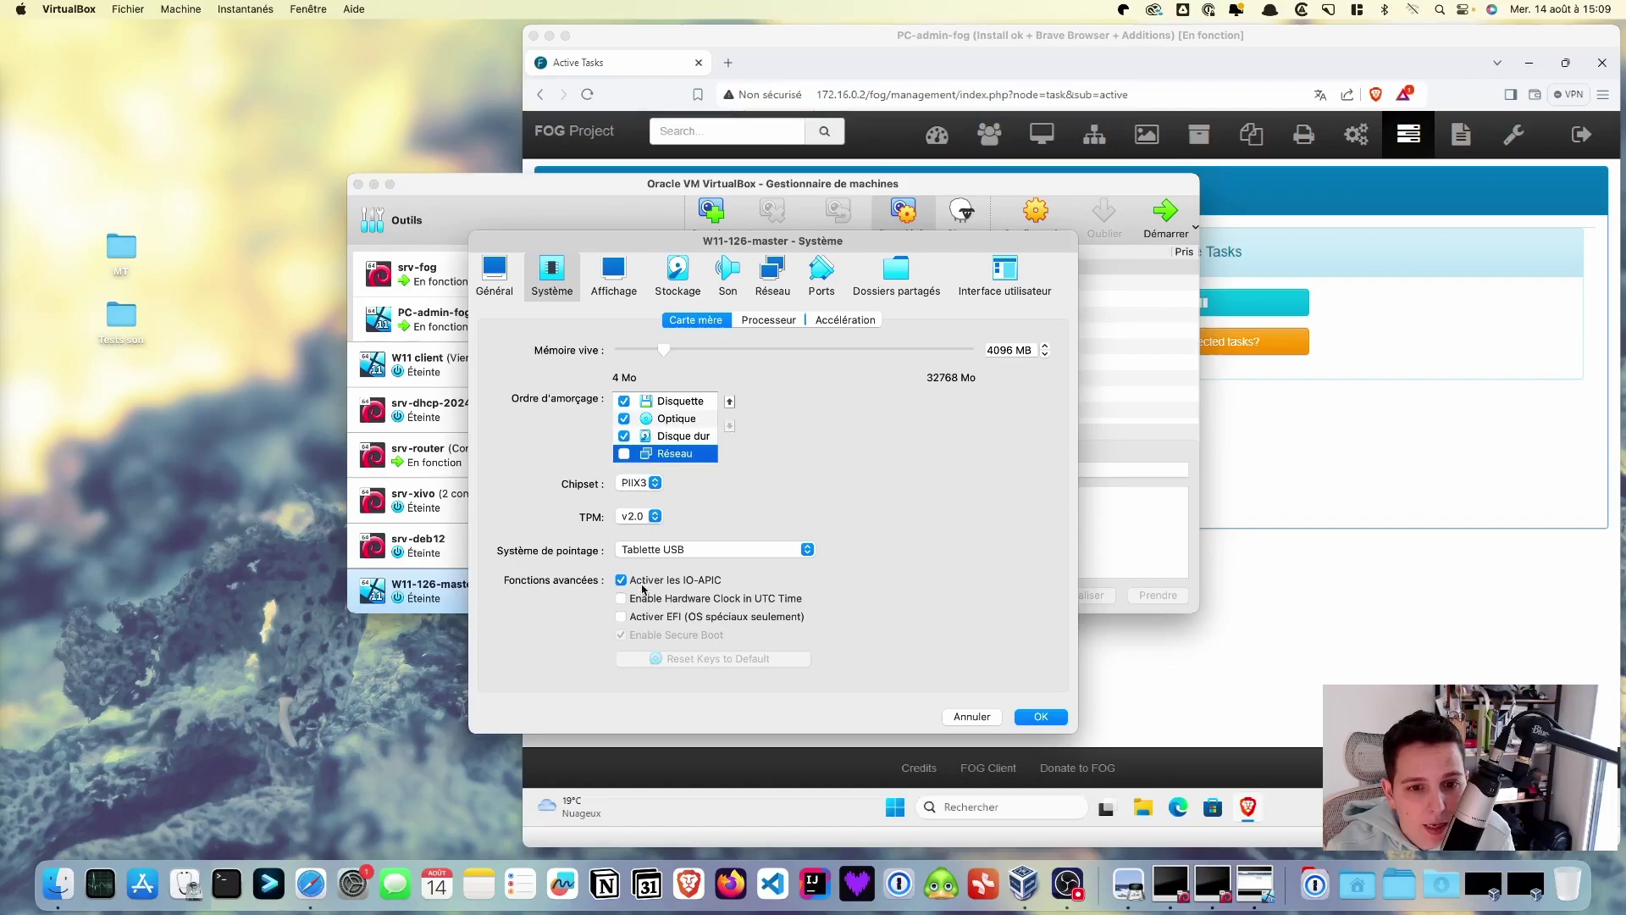
{"action": "left_click", "coordinate": [627, 619]}
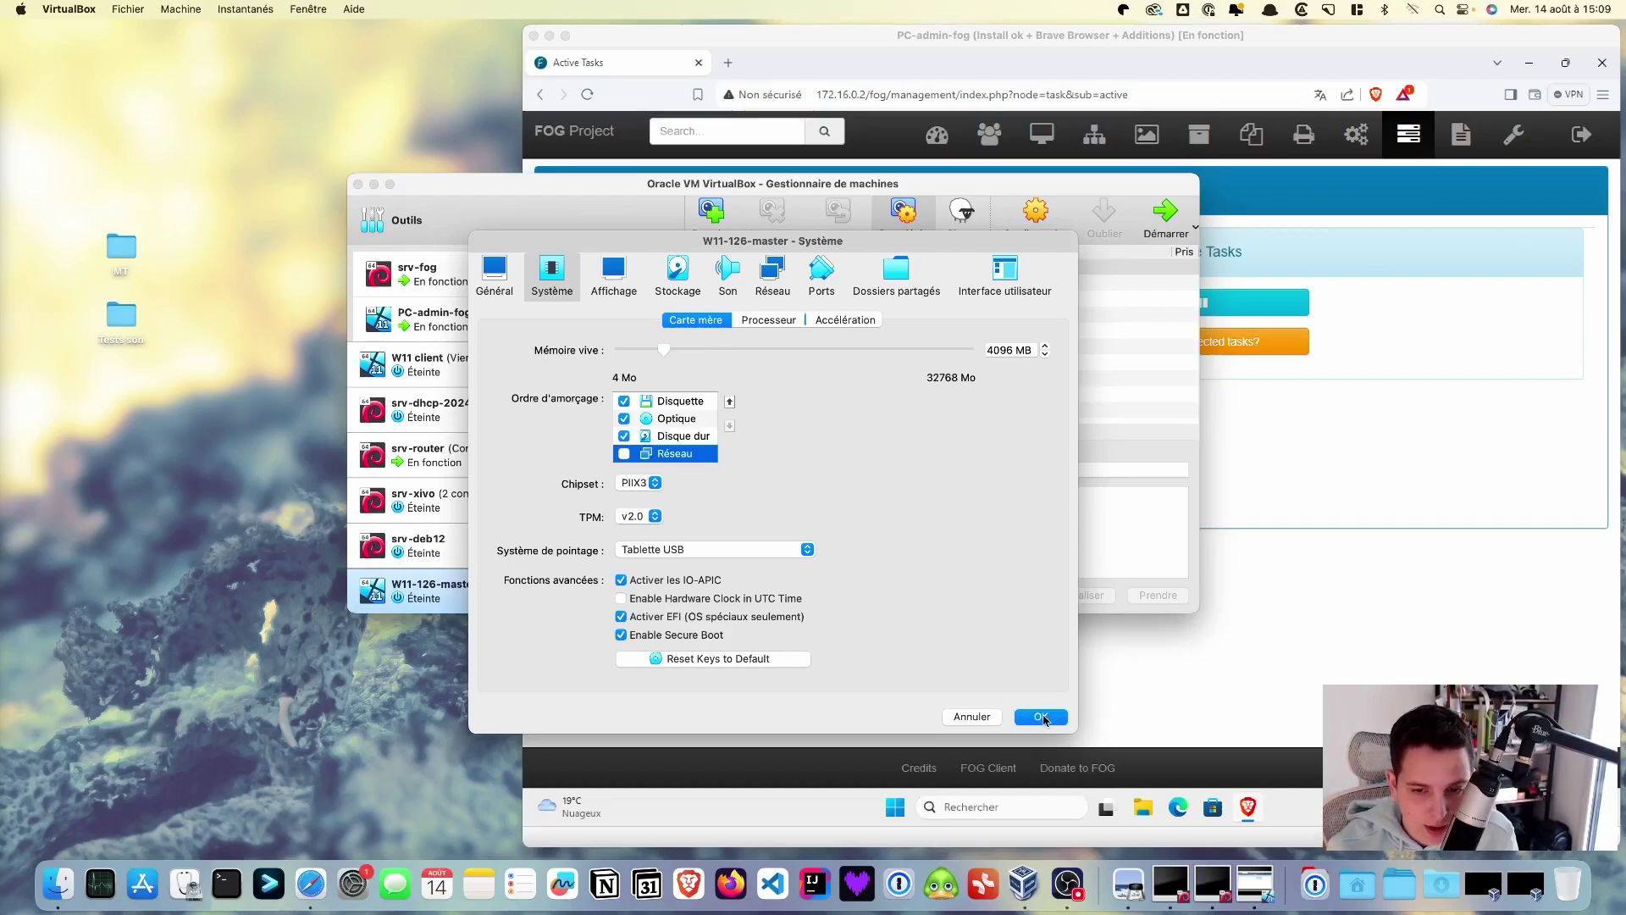
{"action": "left_click", "coordinate": [1042, 717]}
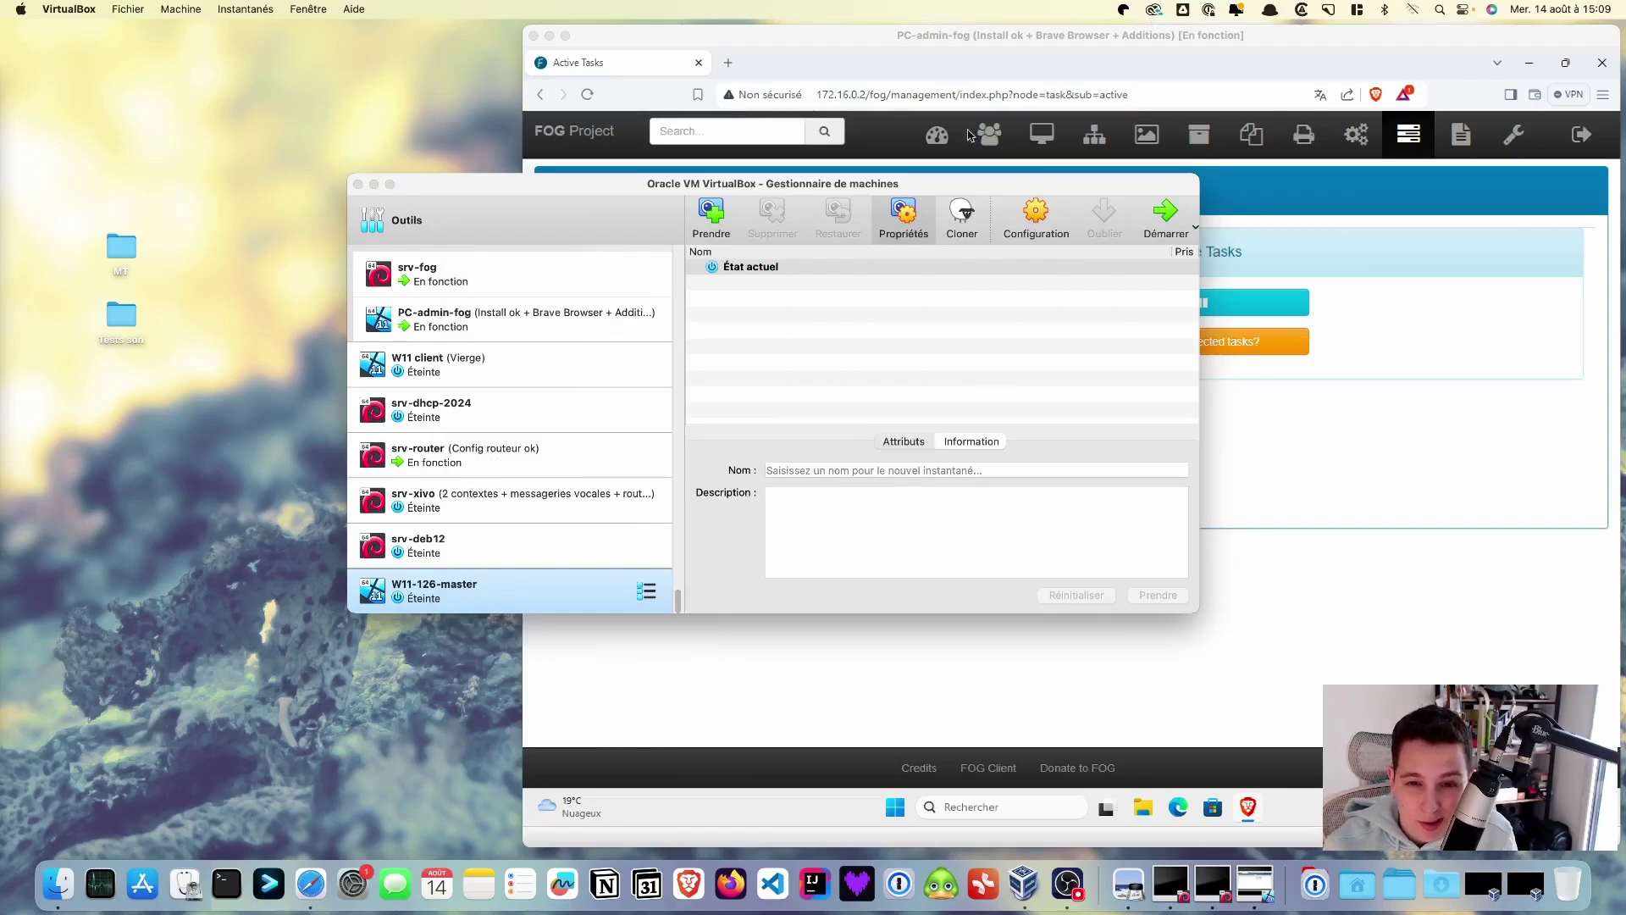
{"action": "left_click_drag", "start_coordinate": [998, 189], "coordinate": [774, 205]}
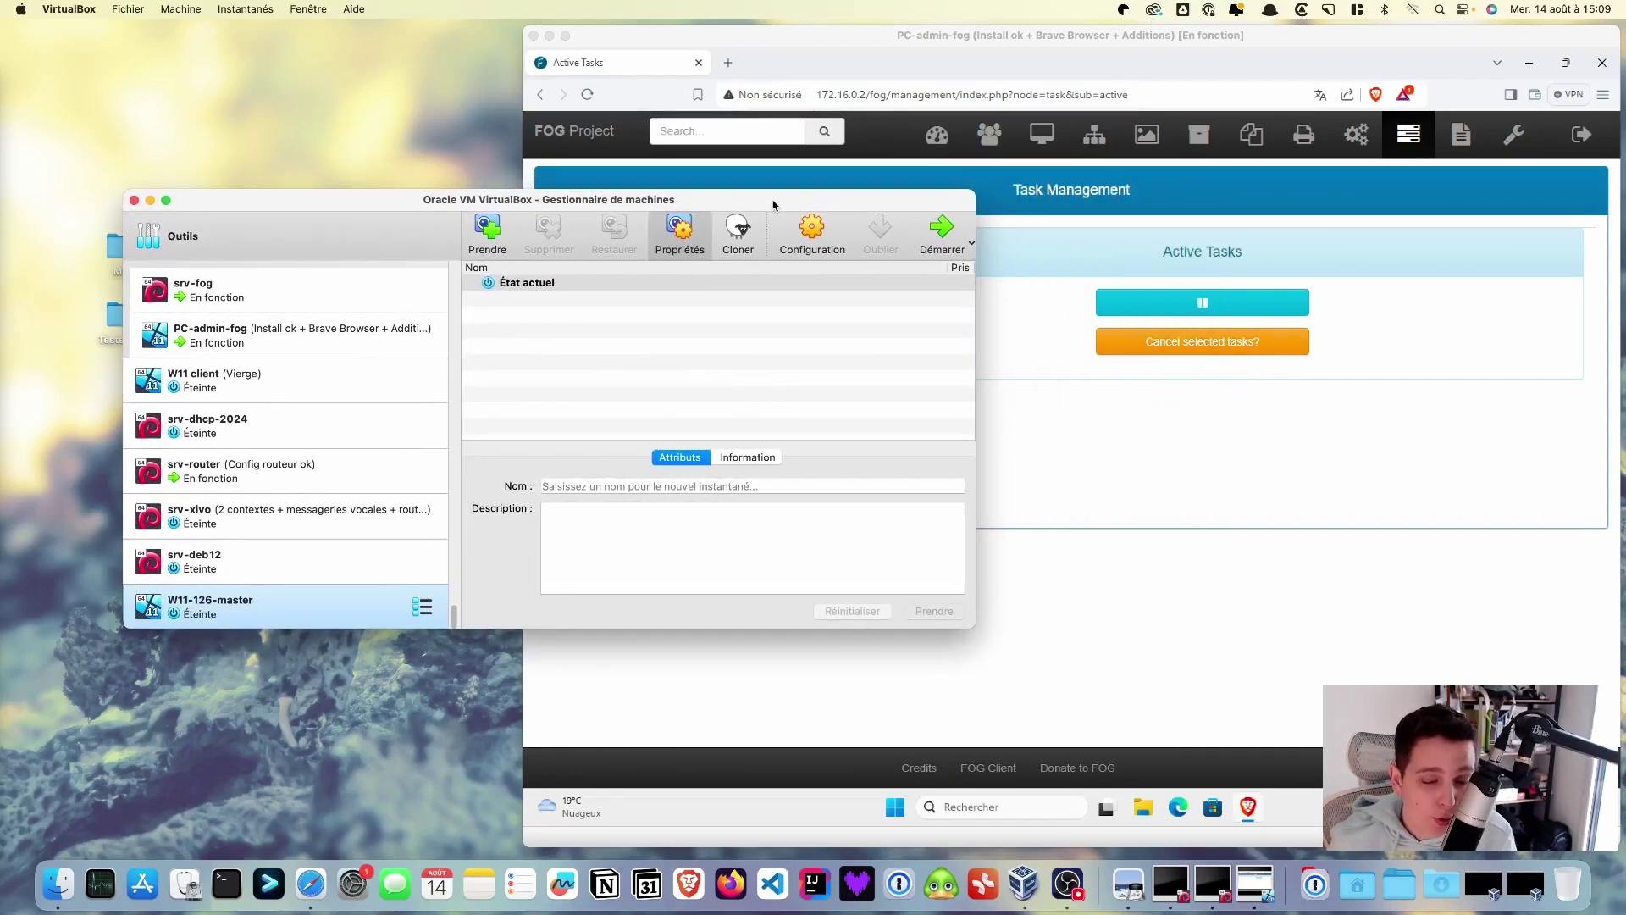